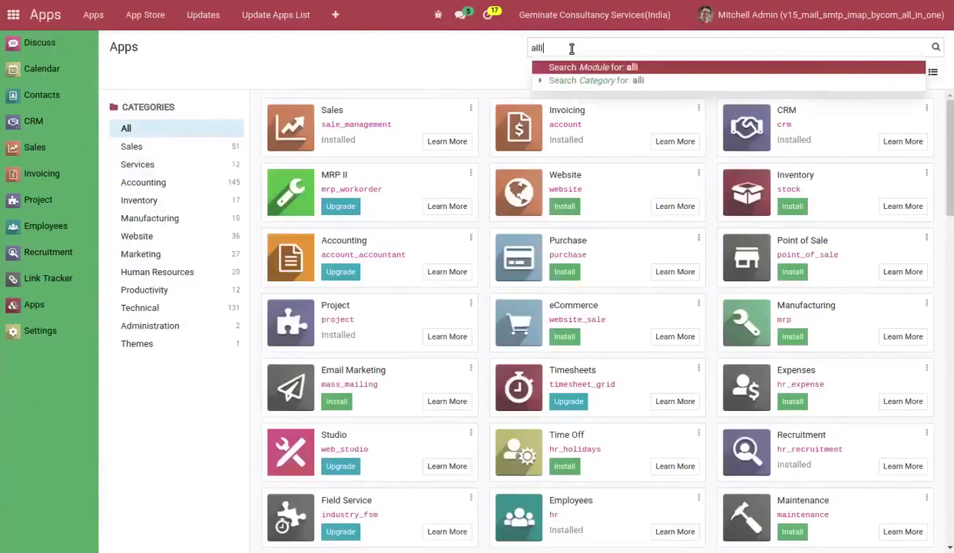
Filter the Apps list on the module search term 'alli'.
key("Return")
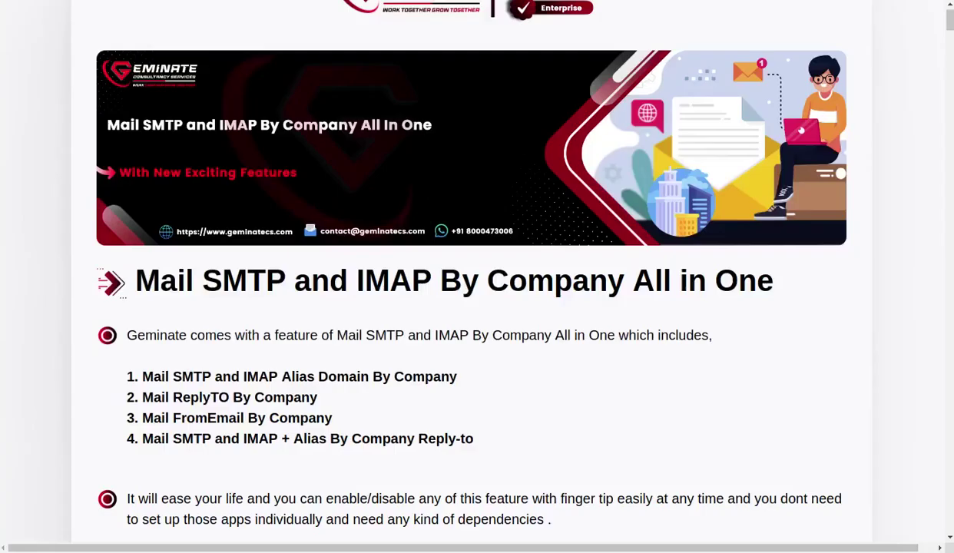
Scroll down through the module description's features and configuration screenshots.
scroll(241, 124, "down", 7)
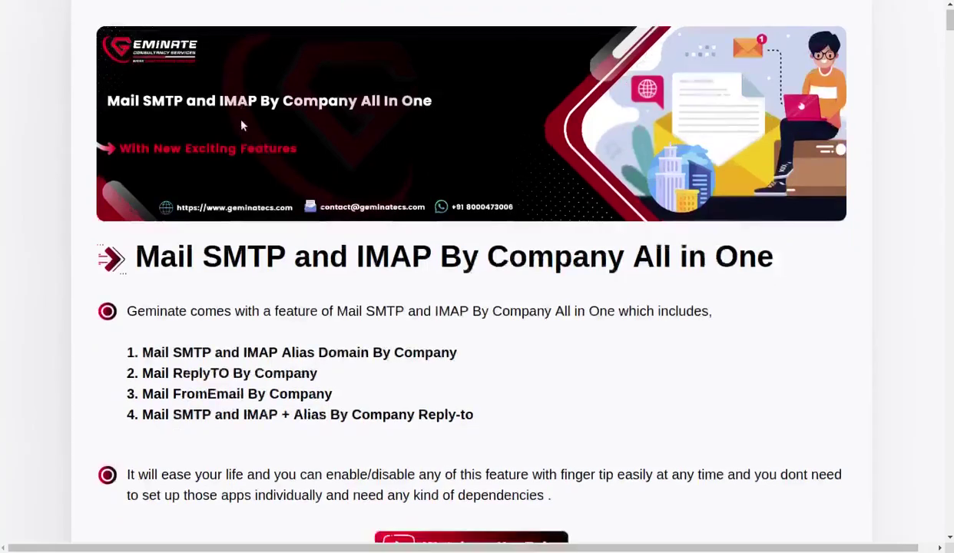
scroll(243, 131, "down", 9)
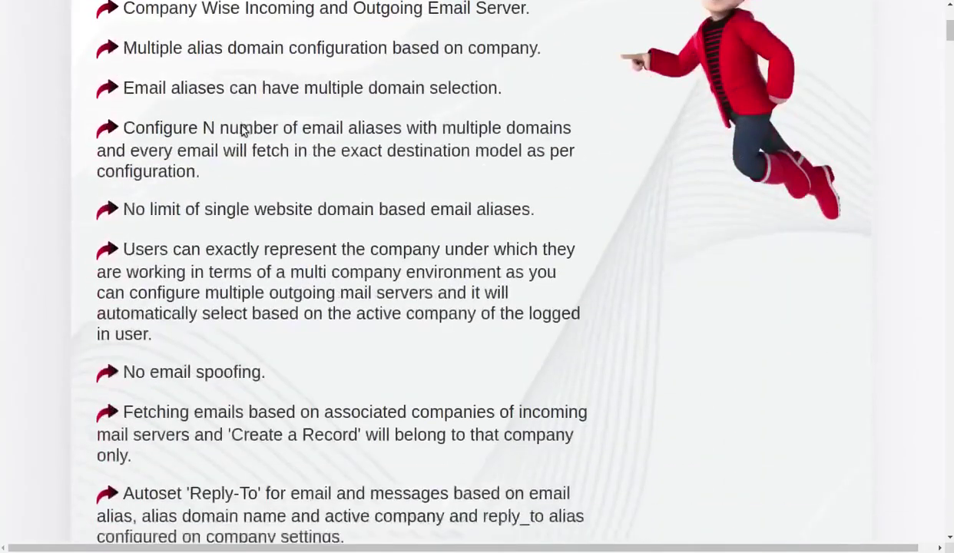
scroll(236, 136, "down", 8)
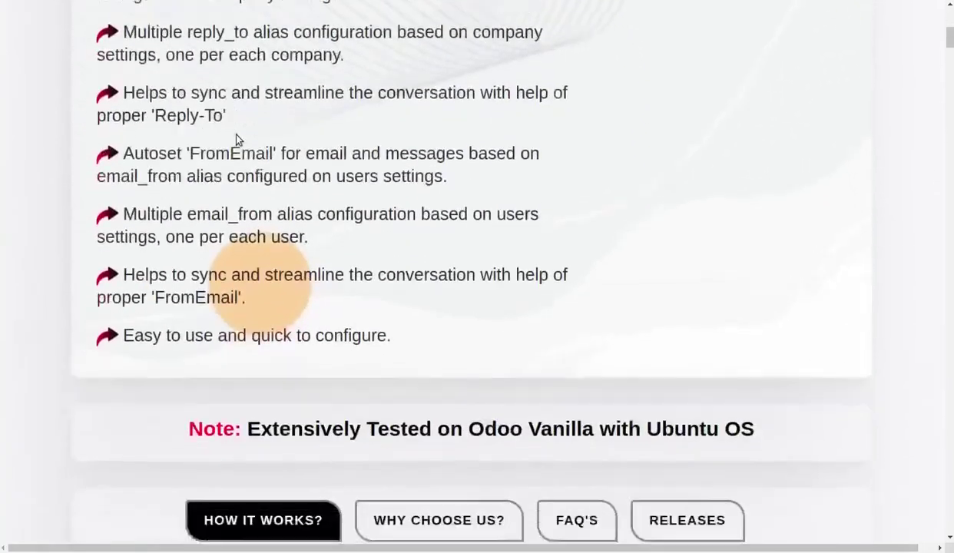
scroll(235, 140, "down", 11)
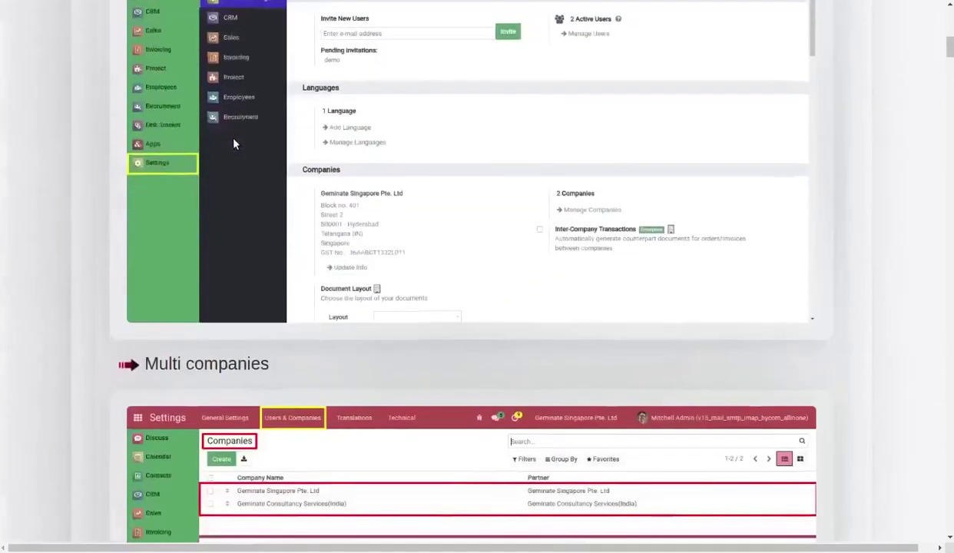
scroll(233, 146, "down", 10)
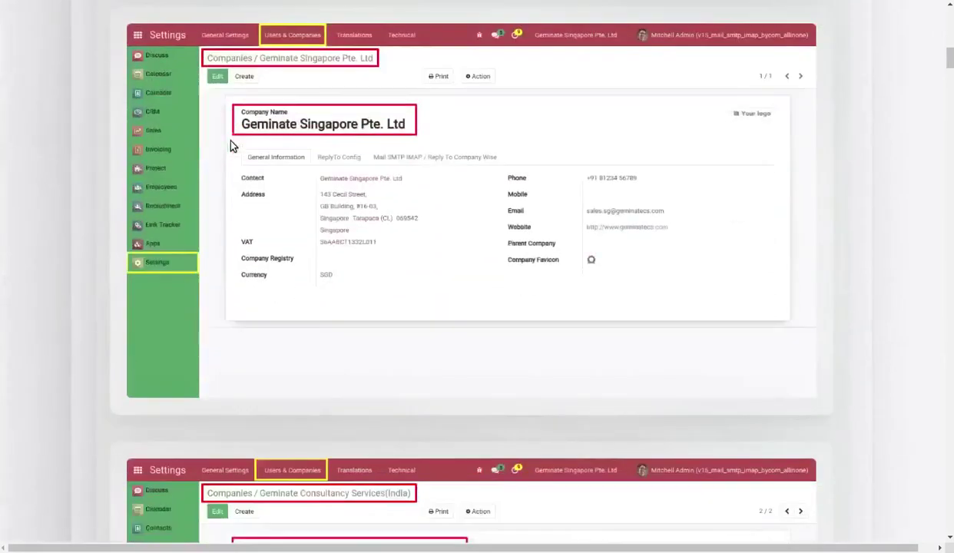
scroll(233, 150, "down", 13)
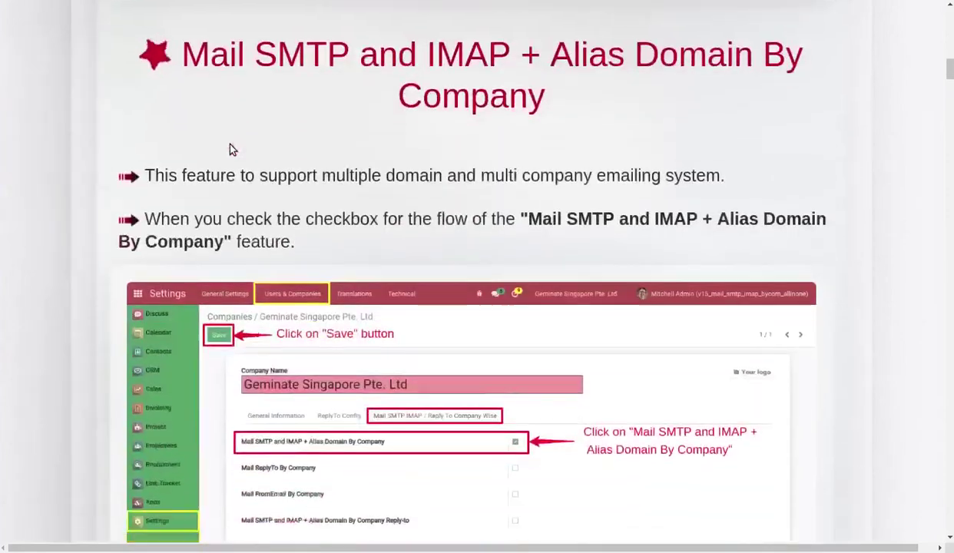
scroll(230, 153, "down", 10)
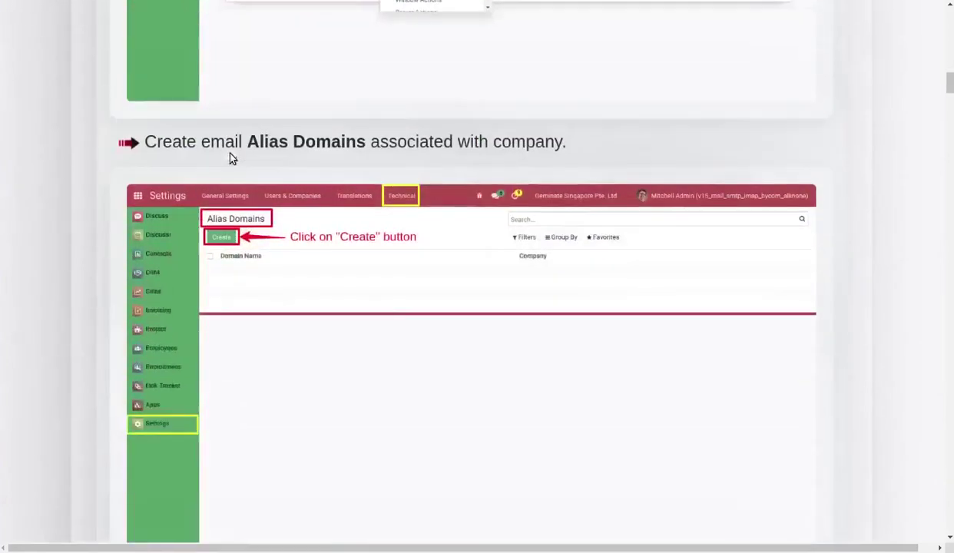
scroll(231, 162, "down", 10)
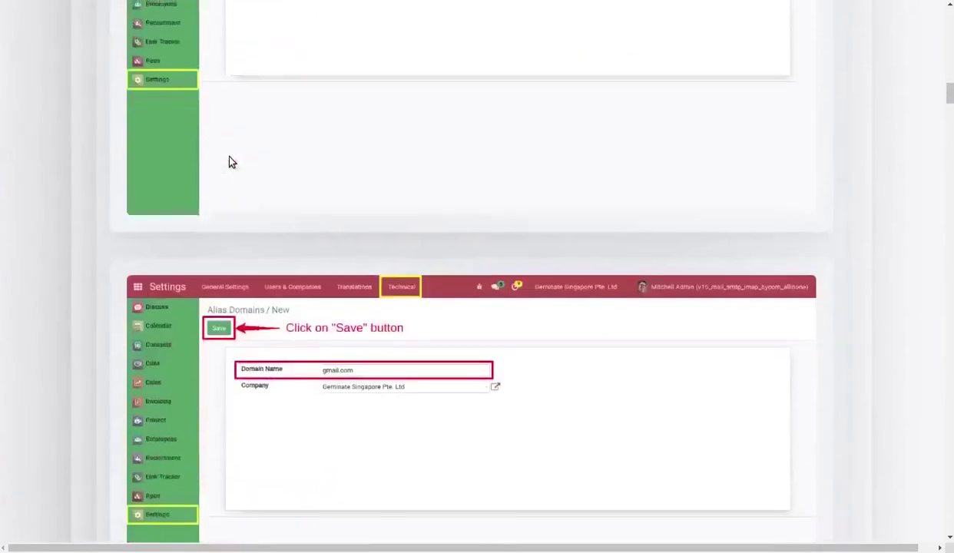
scroll(229, 161, "down", 11)
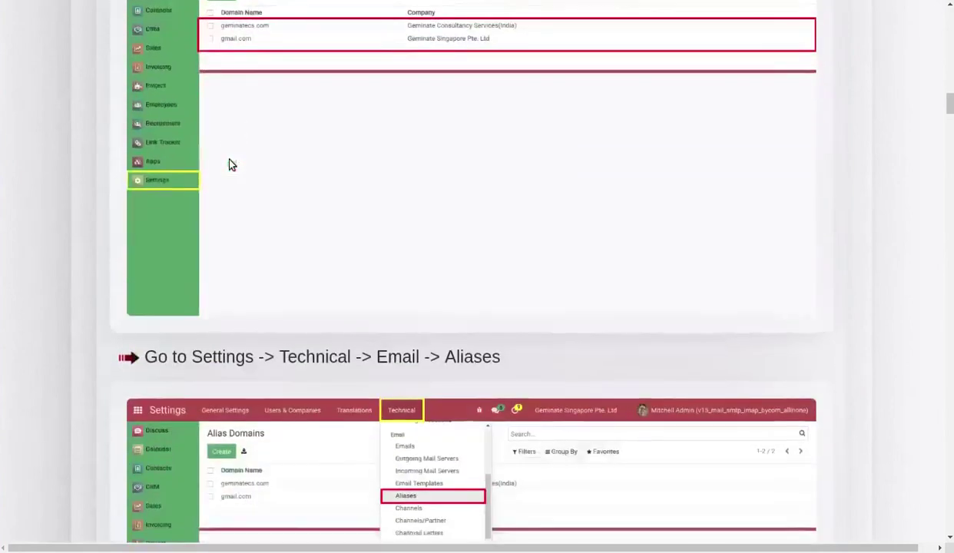
scroll(229, 160, "down", 11)
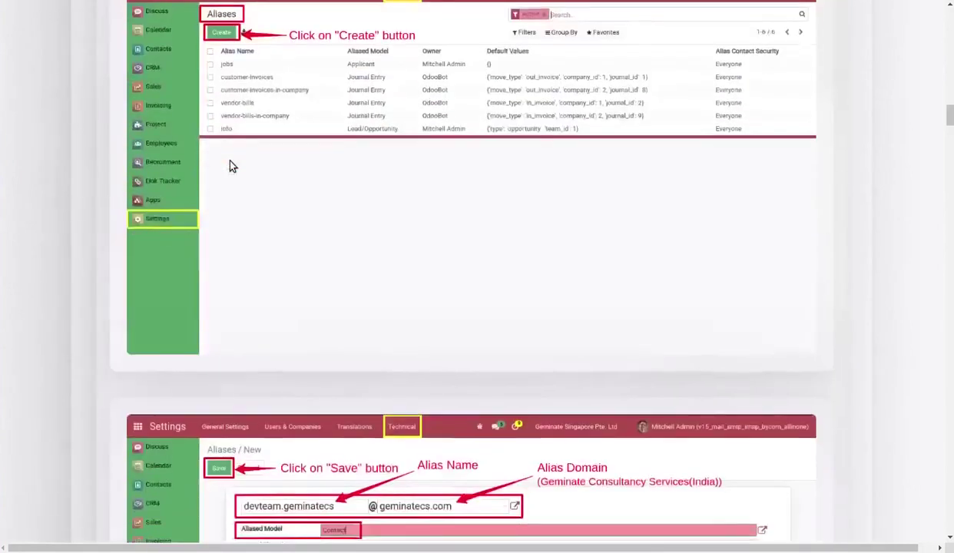
scroll(232, 167, "down", 11)
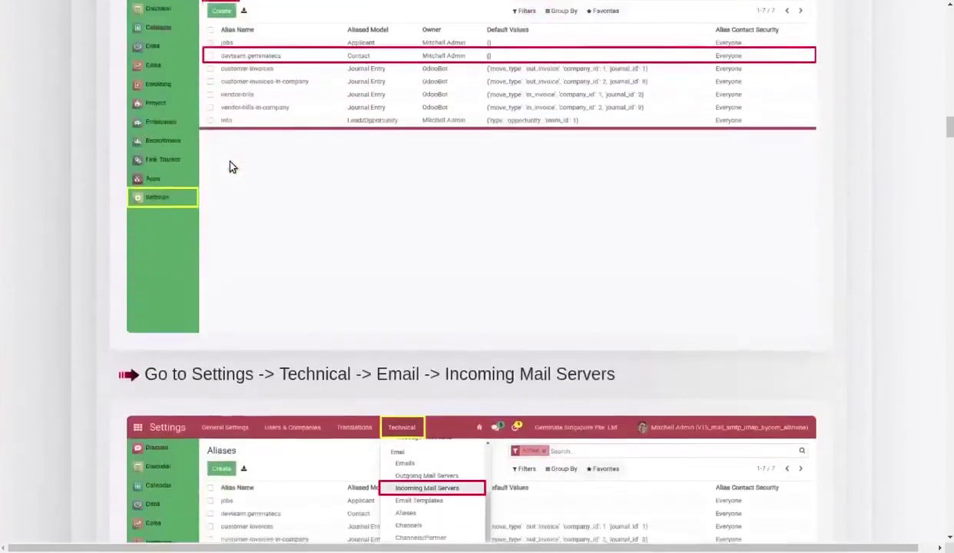
scroll(232, 166, "down", 11)
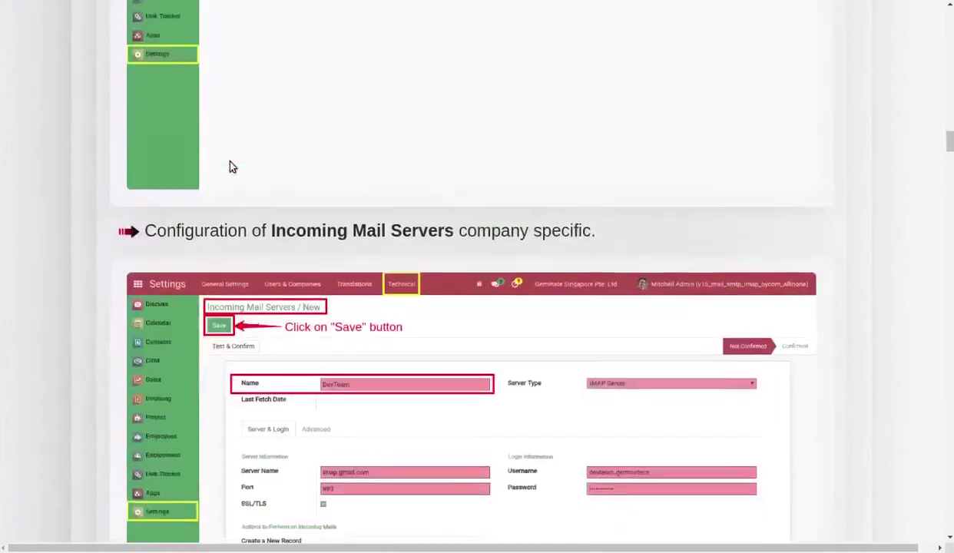
scroll(231, 164, "down", 12)
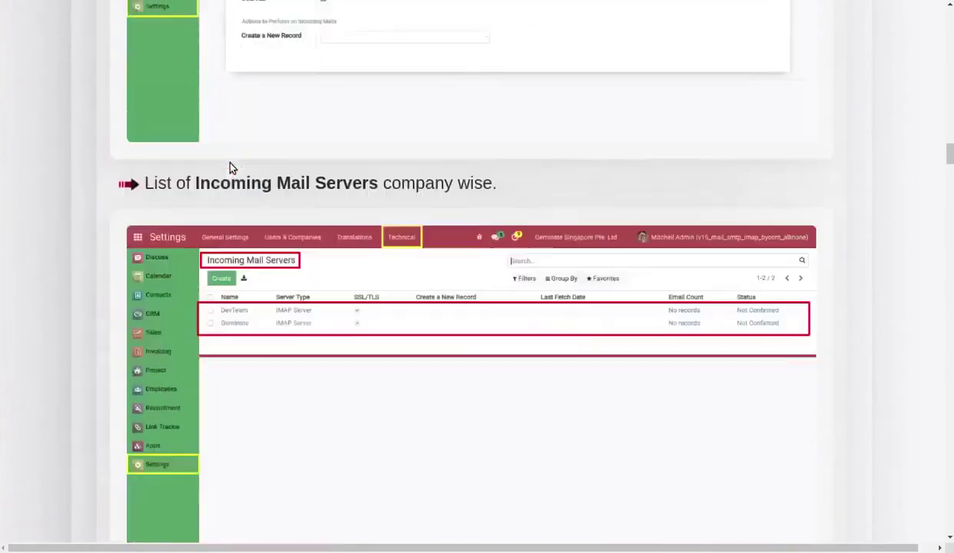
scroll(232, 167, "down", 13)
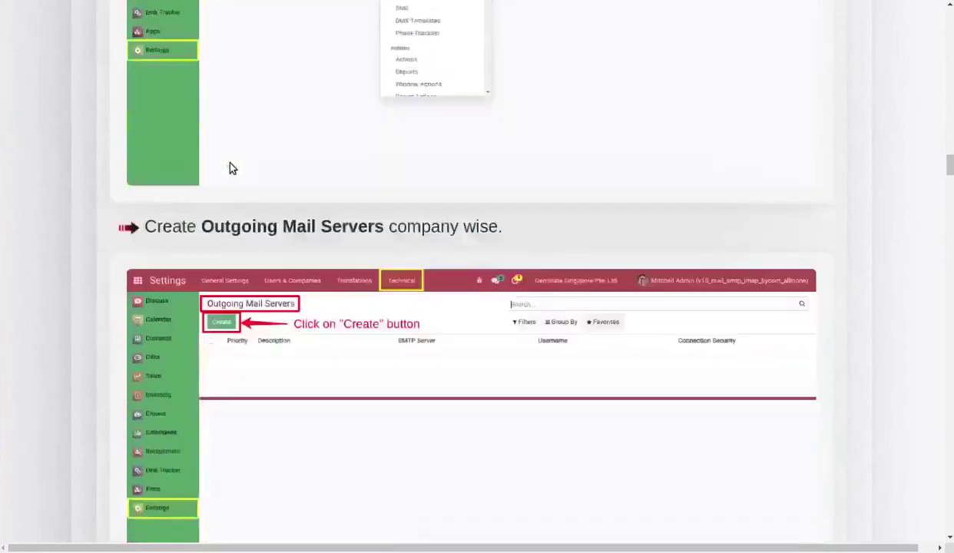
scroll(232, 167, "down", 13)
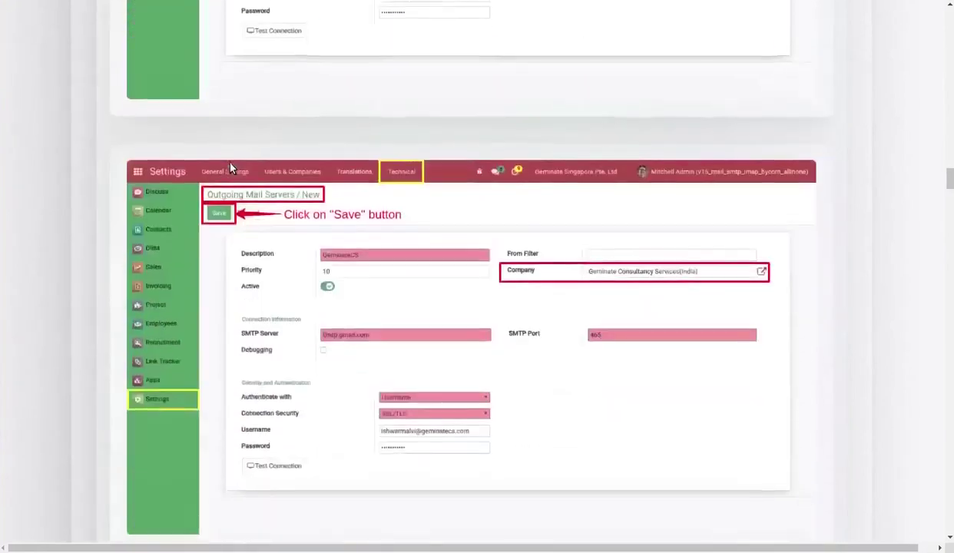
scroll(232, 168, "down", 12)
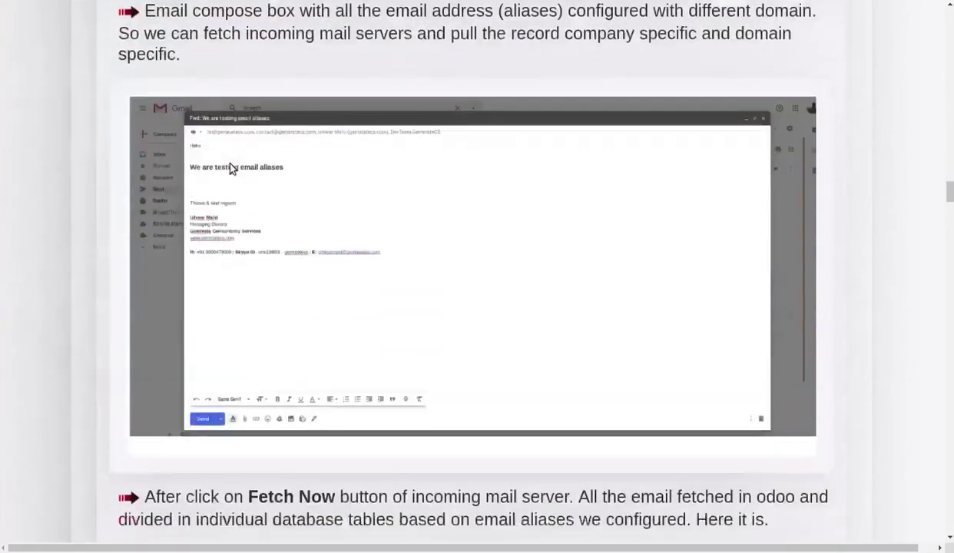
scroll(232, 168, "down", 12)
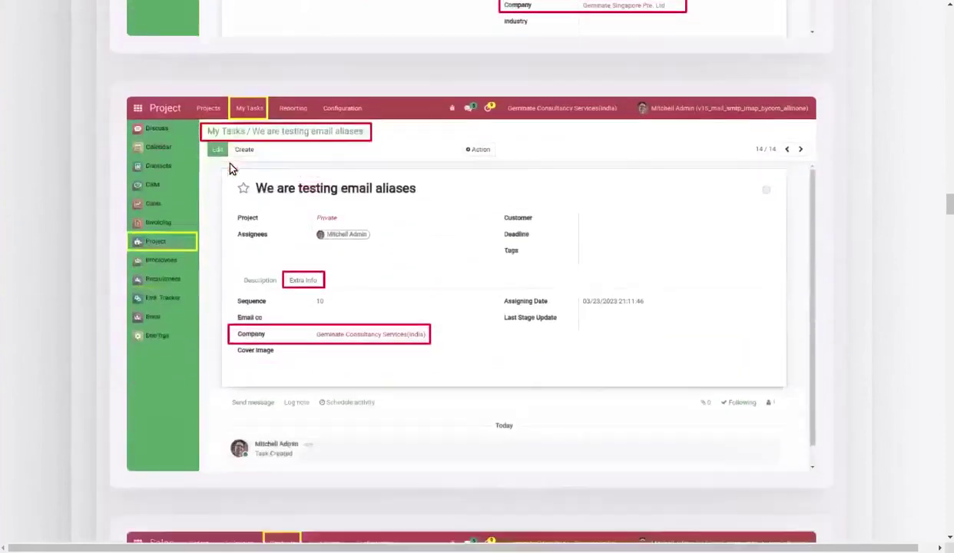
scroll(232, 168, "down", 11)
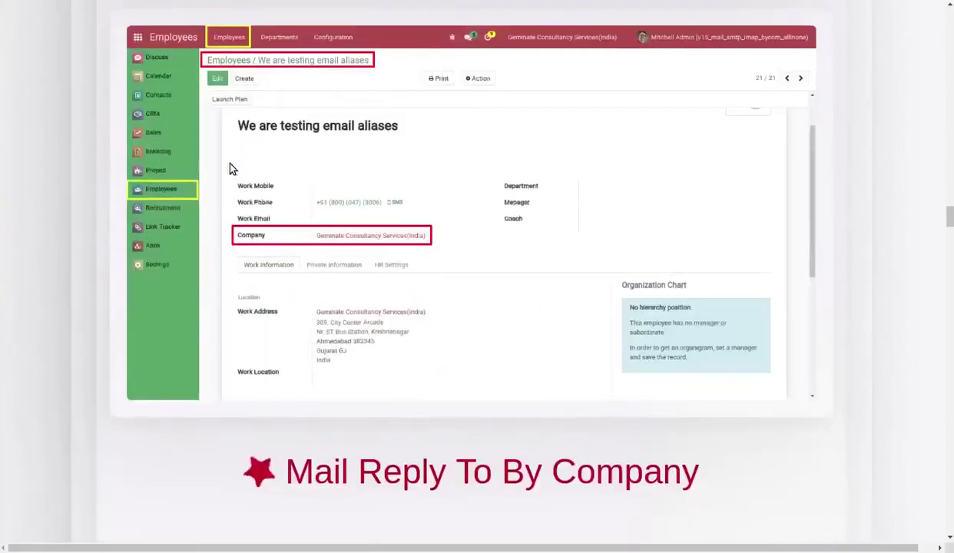
scroll(232, 167, "down", 12)
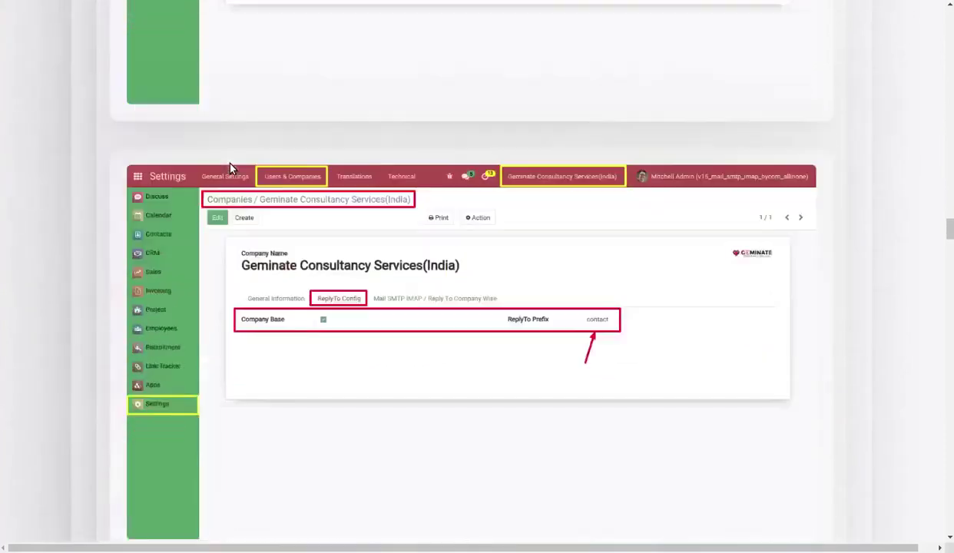
scroll(231, 168, "down", 12)
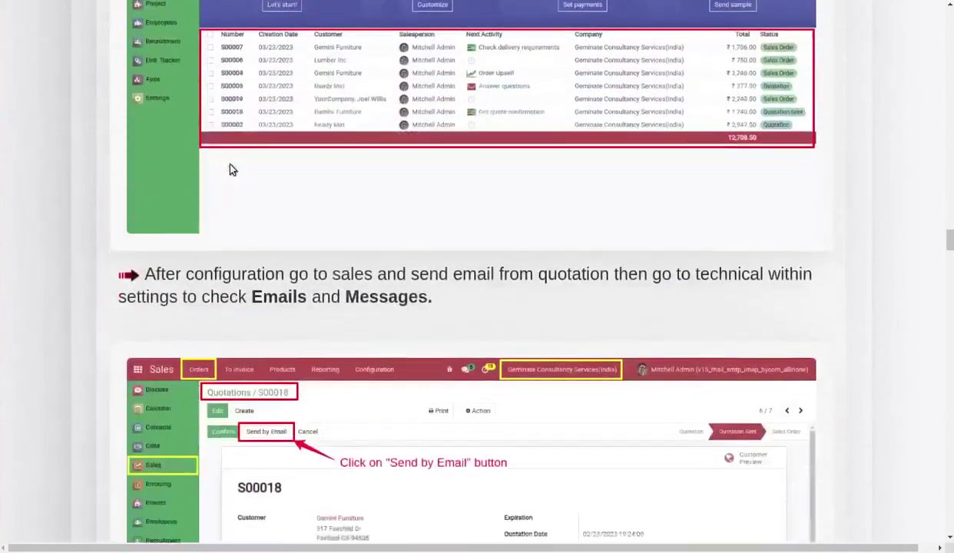
scroll(230, 168, "down", 11)
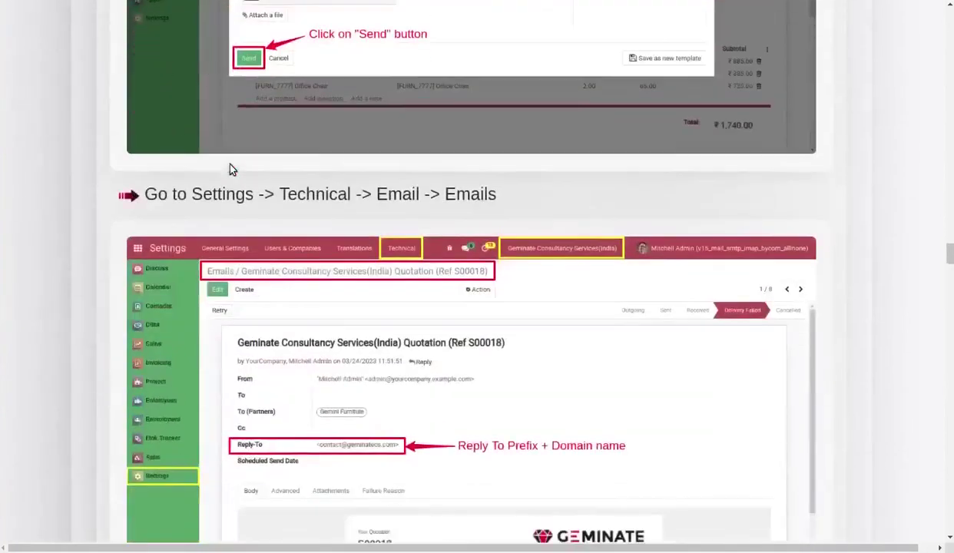
scroll(230, 168, "down", 13)
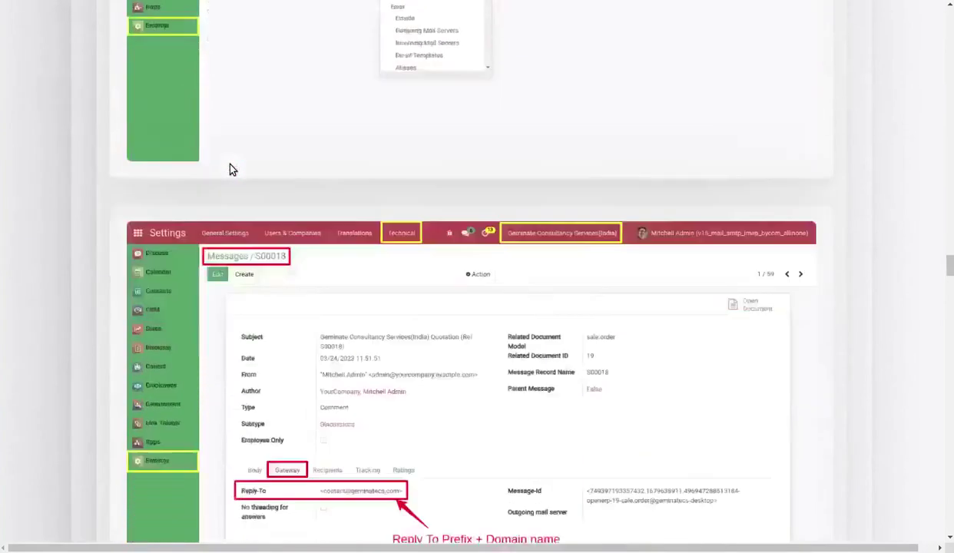
scroll(231, 168, "down", 10)
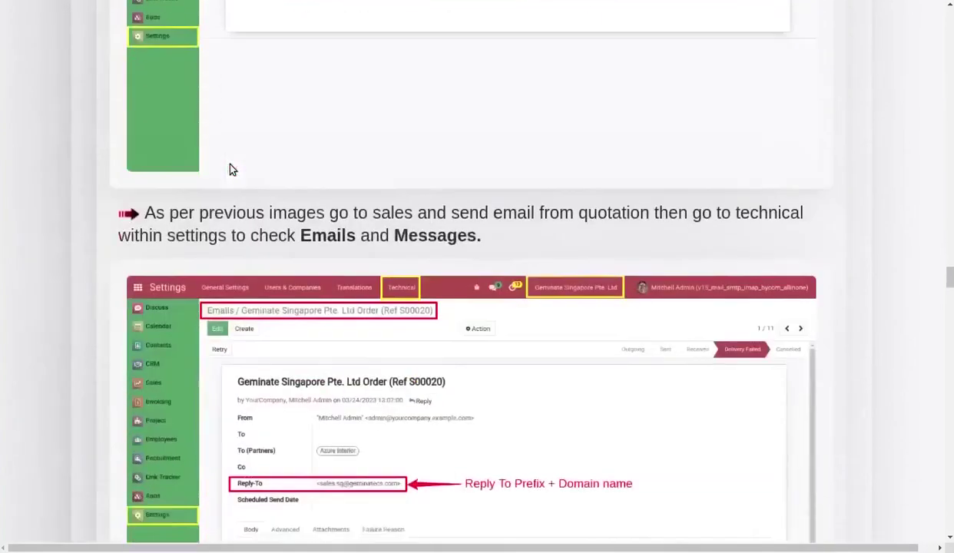
scroll(233, 169, "down", 13)
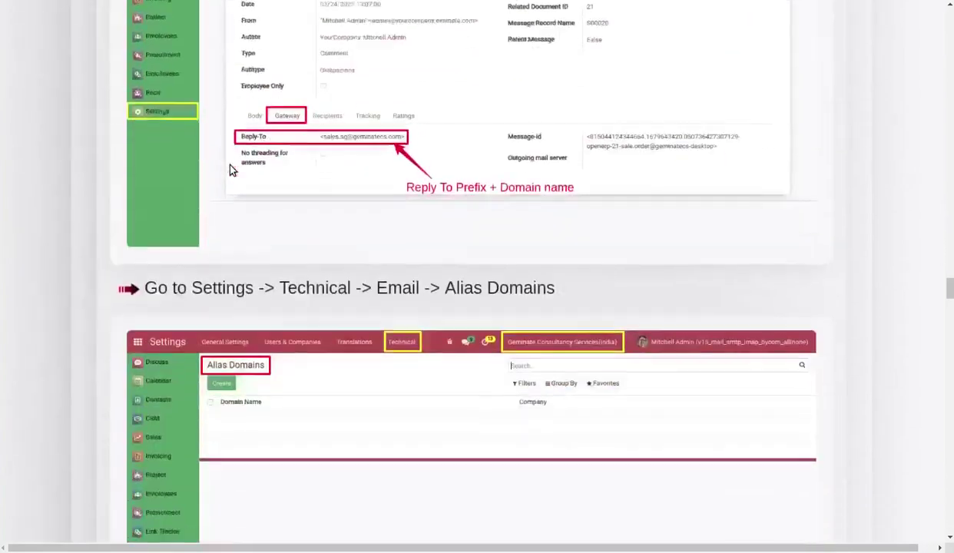
scroll(230, 166, "down", 10)
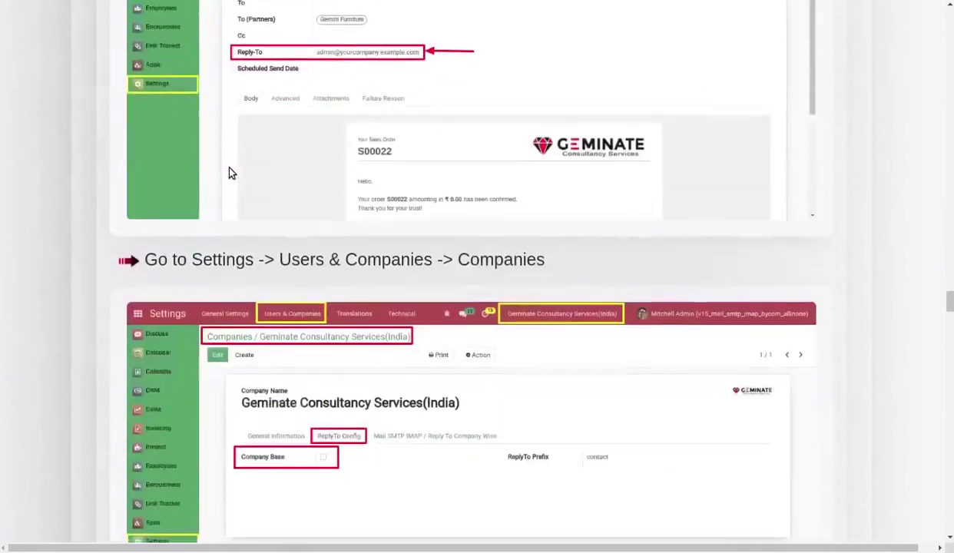
scroll(228, 169, "down", 11)
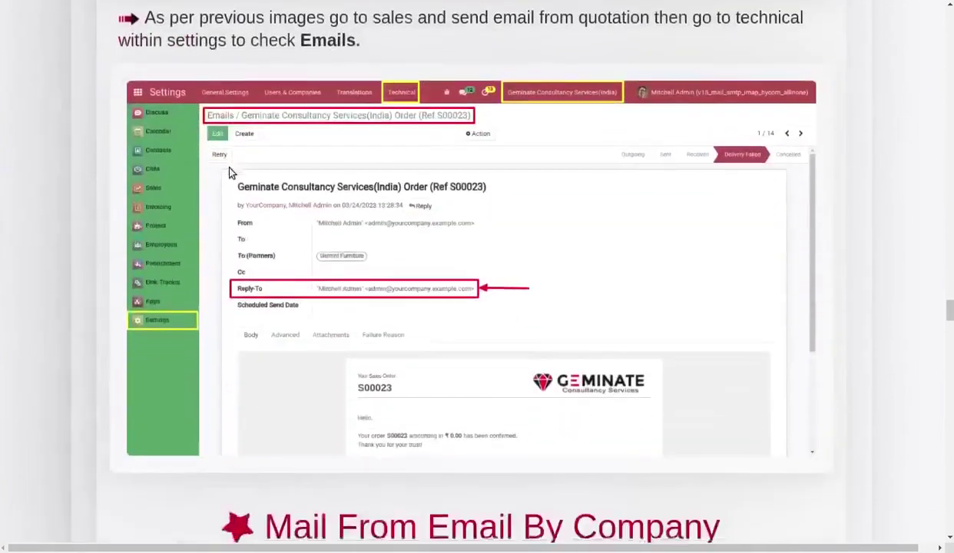
scroll(230, 169, "down", 8)
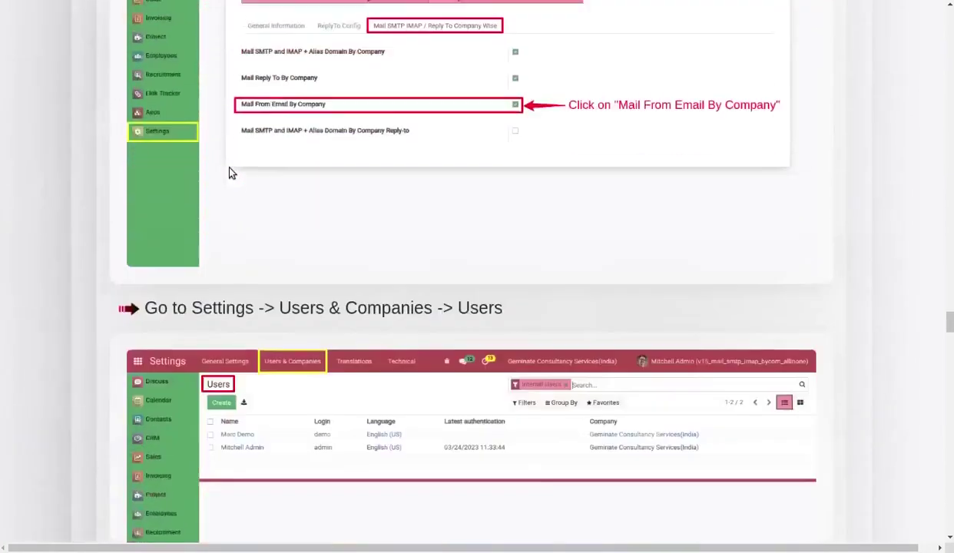
scroll(228, 173, "down", 10)
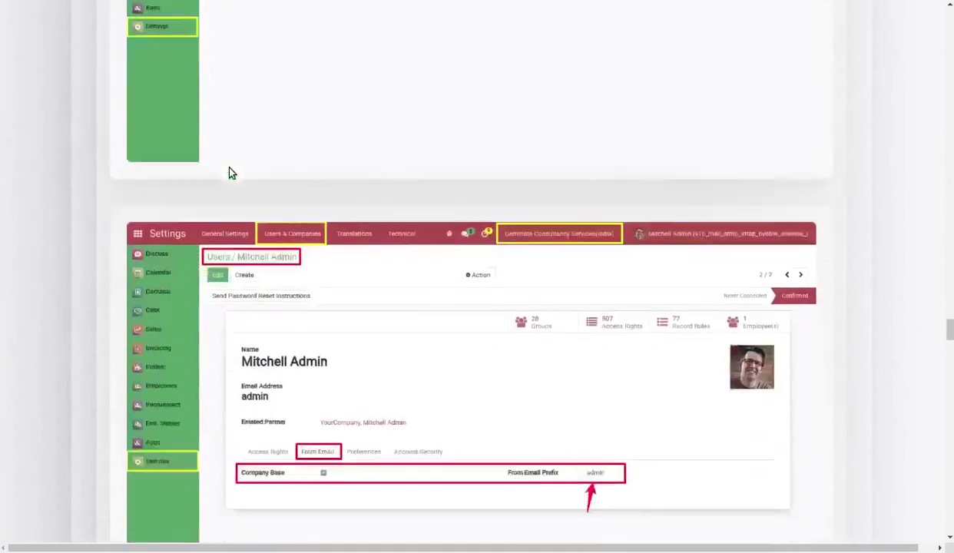
scroll(229, 173, "down", 10)
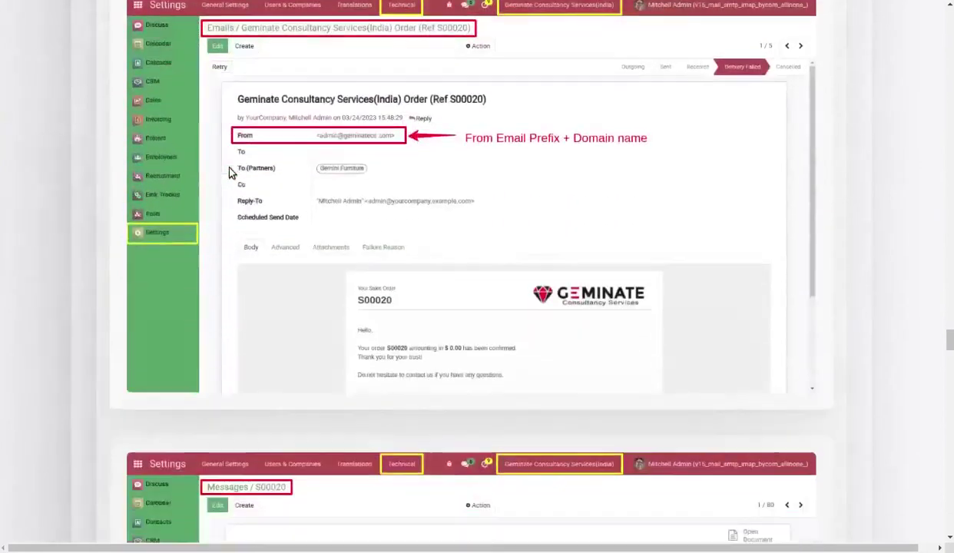
scroll(229, 172, "down", 10)
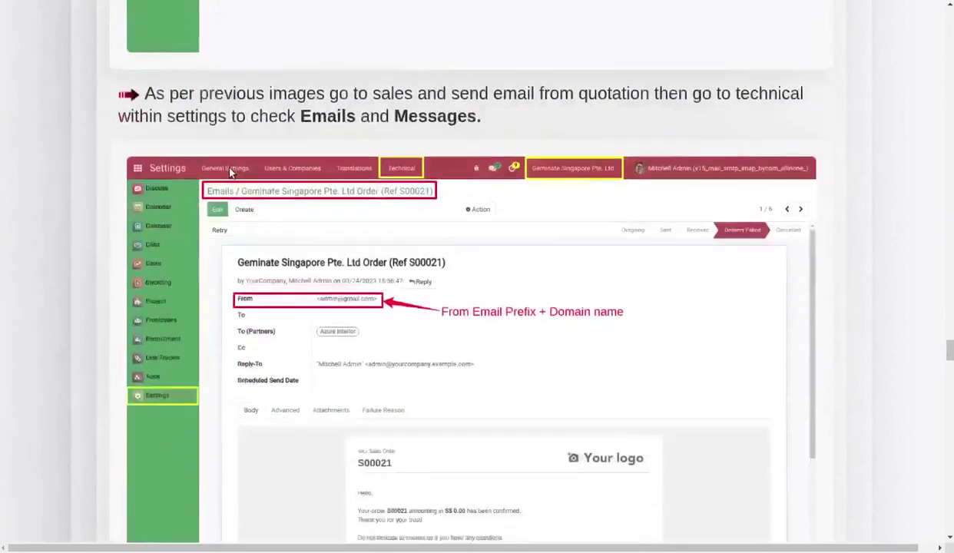
scroll(229, 172, "down", 10)
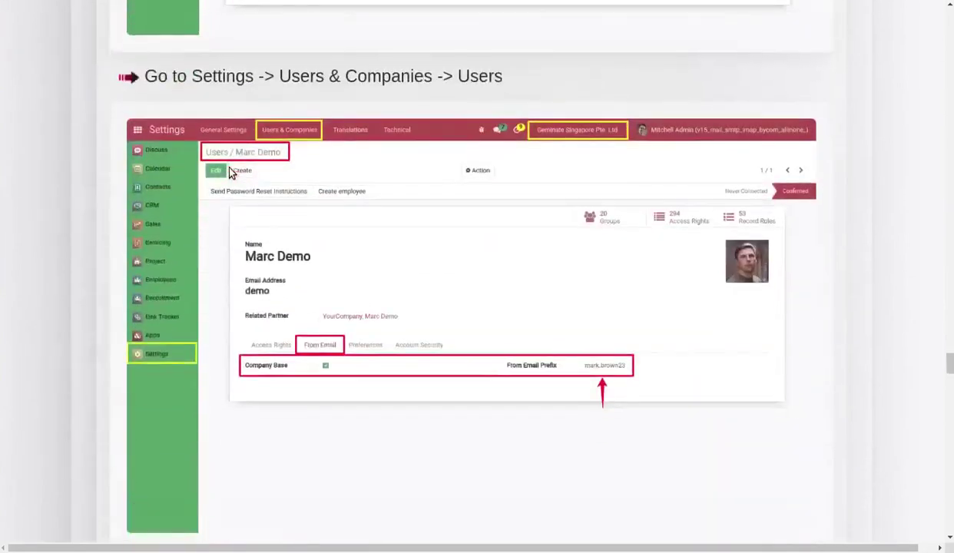
scroll(230, 167, "down", 10)
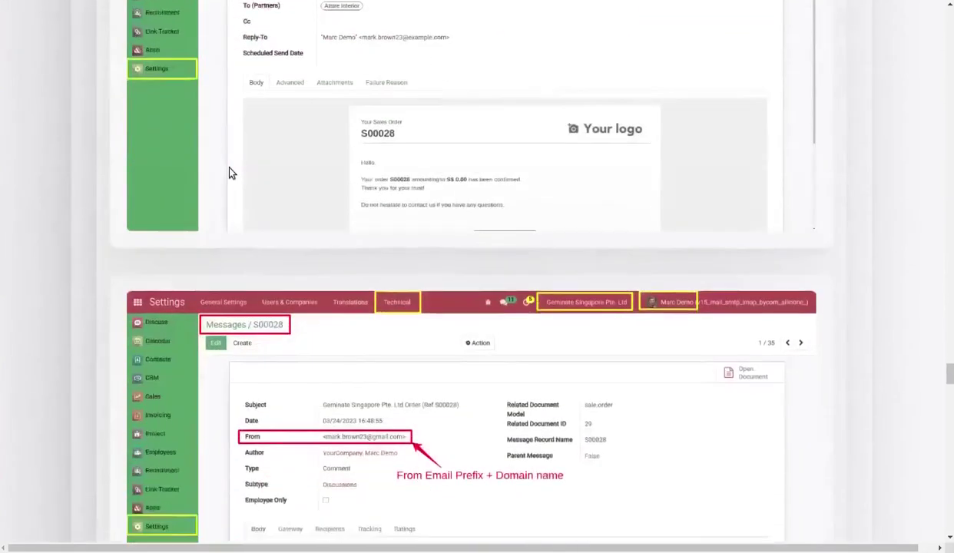
scroll(229, 169, "down", 12)
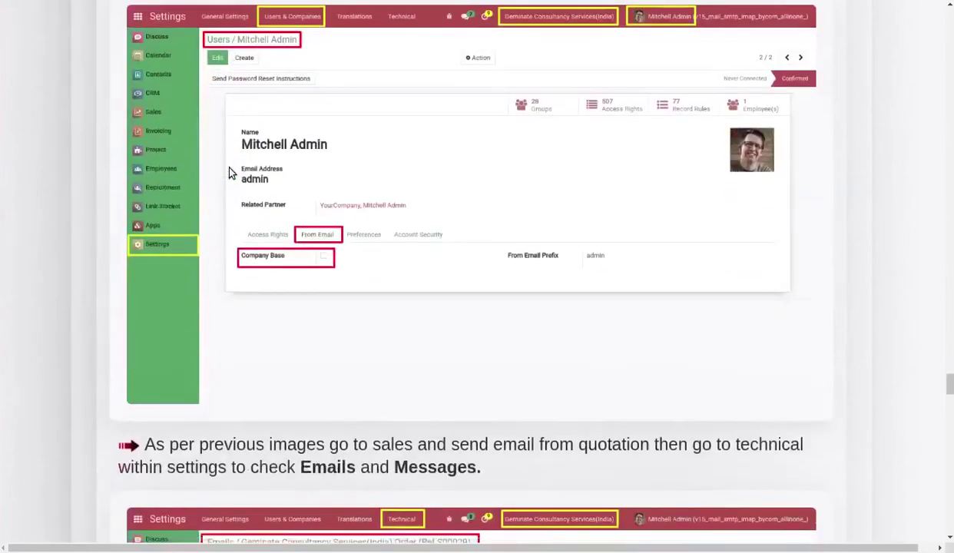
scroll(232, 173, "down", 10)
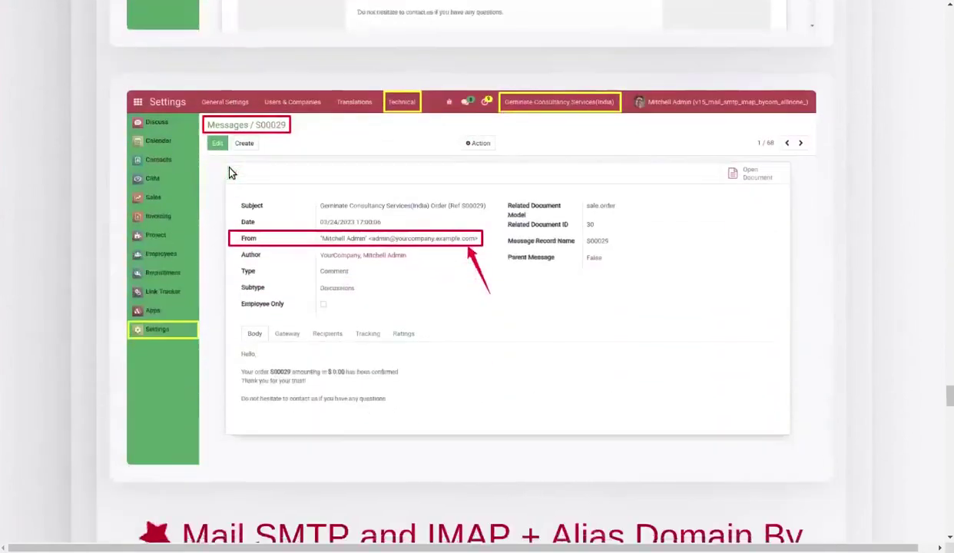
scroll(231, 168, "down", 9)
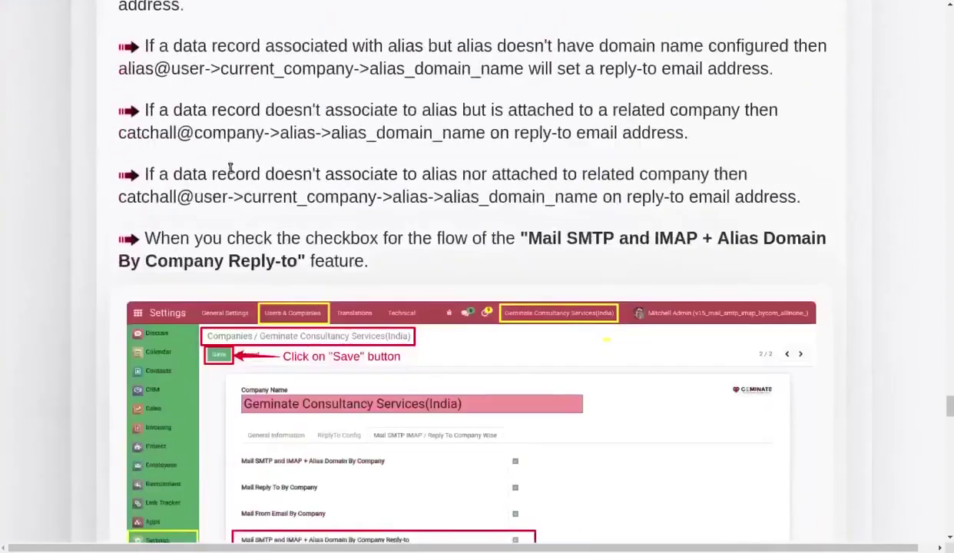
scroll(232, 173, "down", 6)
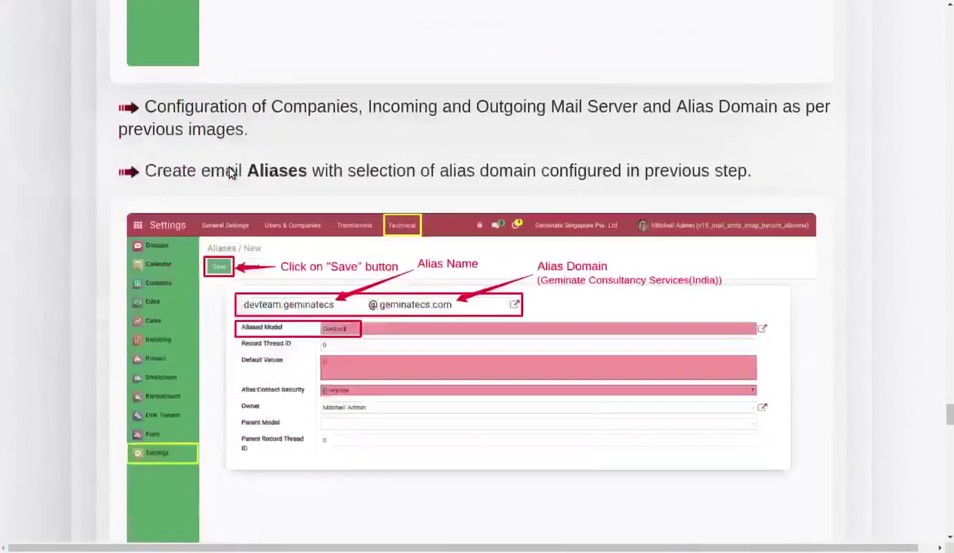
scroll(228, 176, "down", 10)
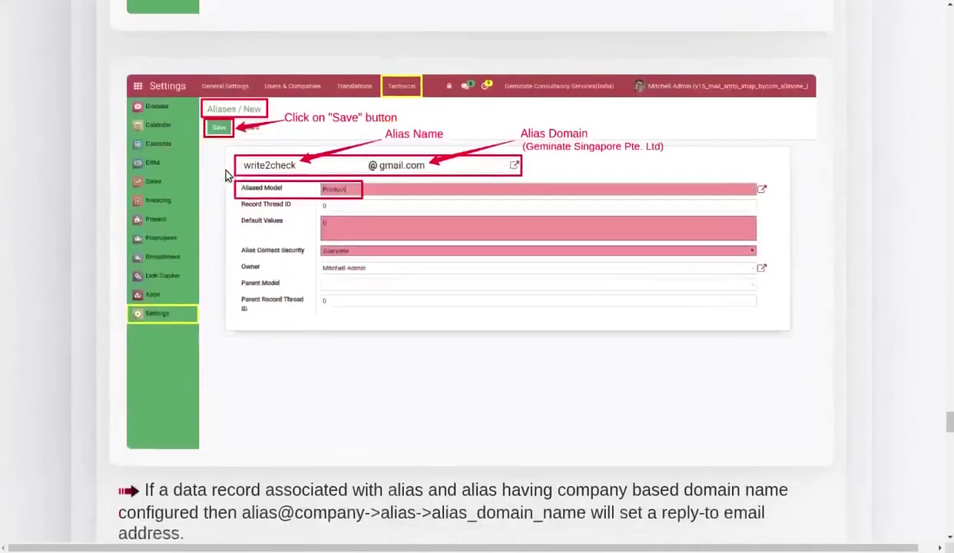
scroll(227, 177, "down", 11)
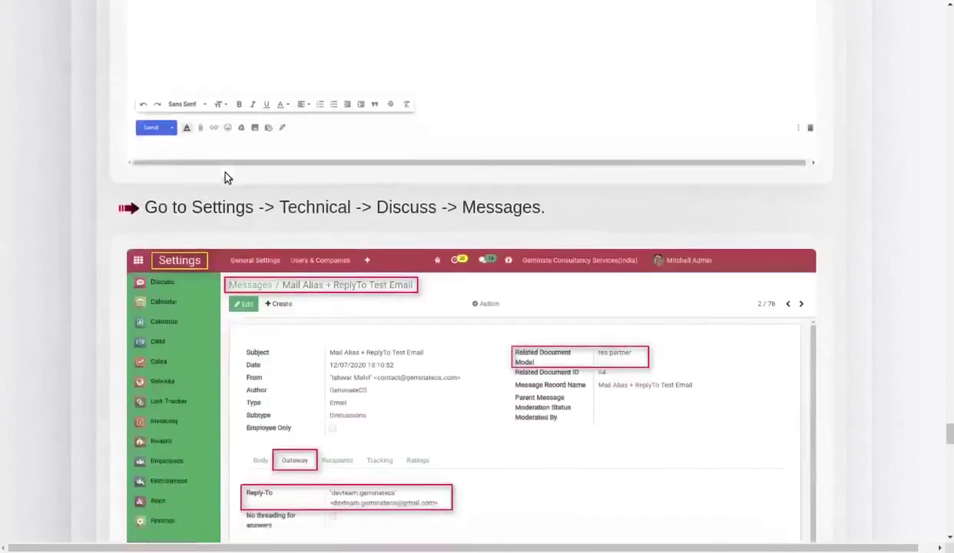
scroll(224, 178, "down", 12)
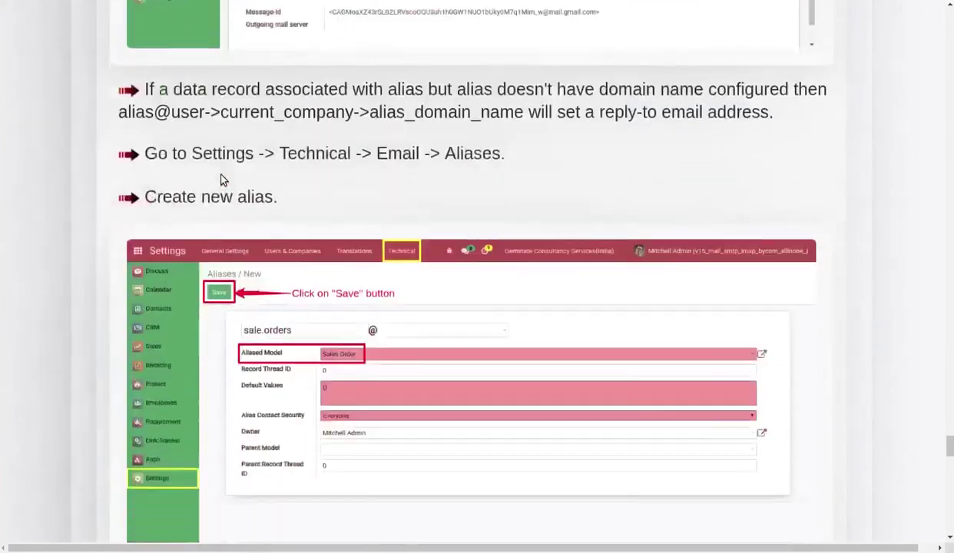
scroll(221, 191, "down", 12)
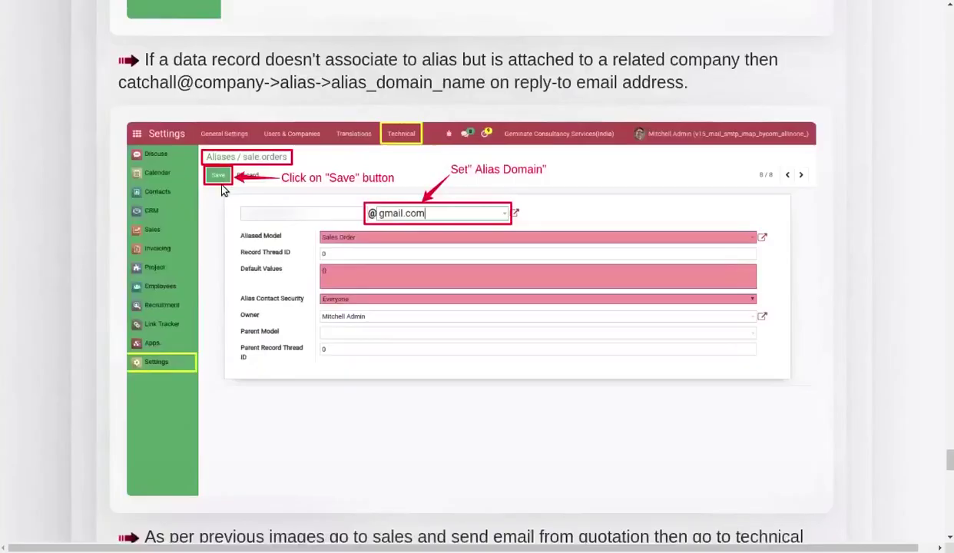
scroll(218, 194, "down", 12)
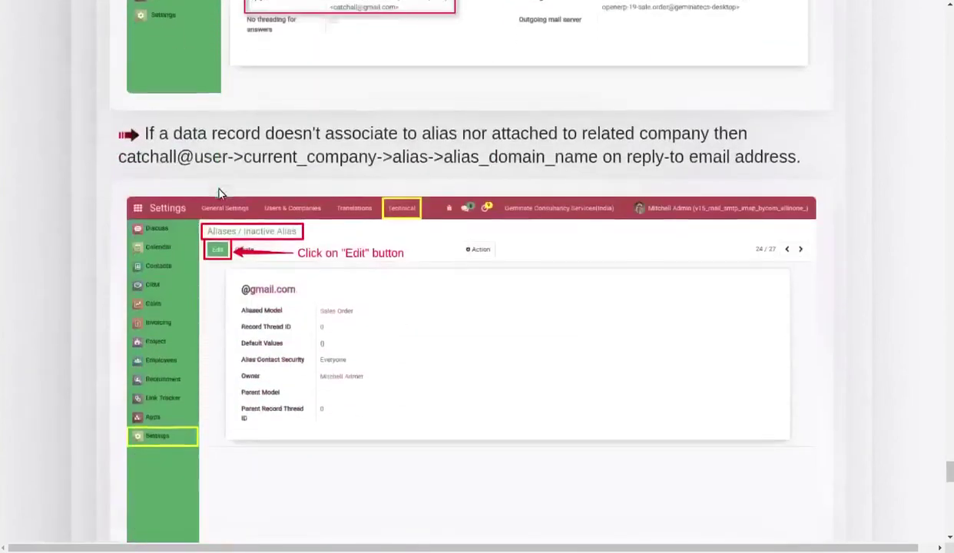
scroll(213, 198, "down", 10)
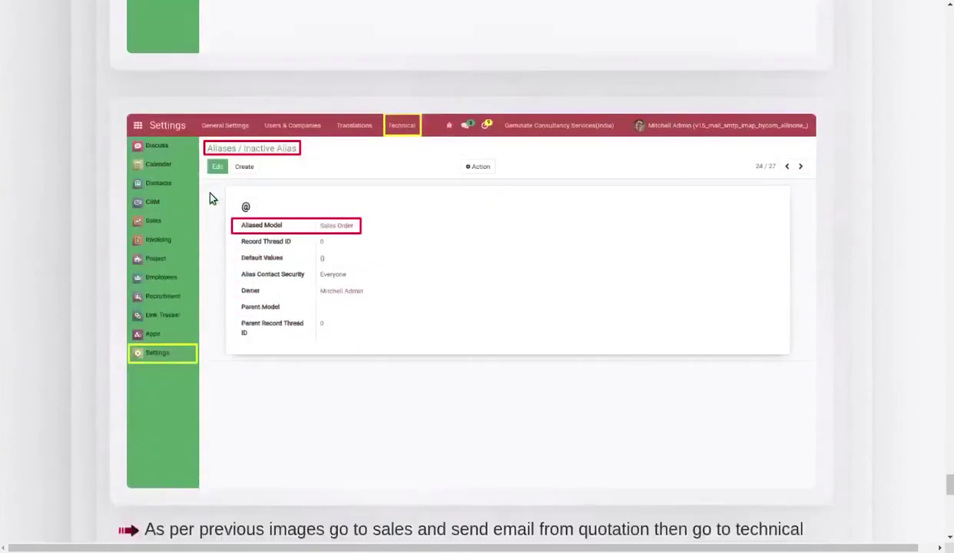
scroll(222, 256, "down", 10)
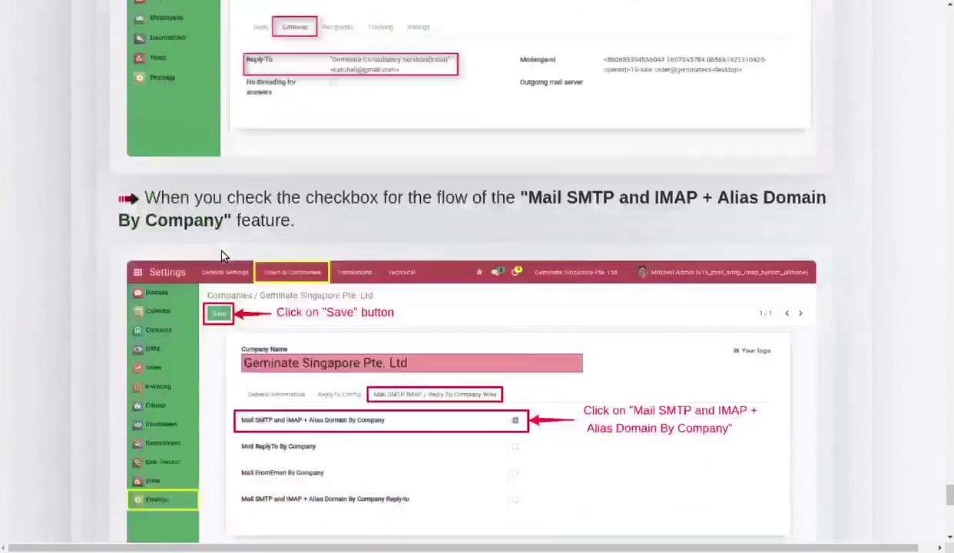
scroll(218, 258, "down", 10)
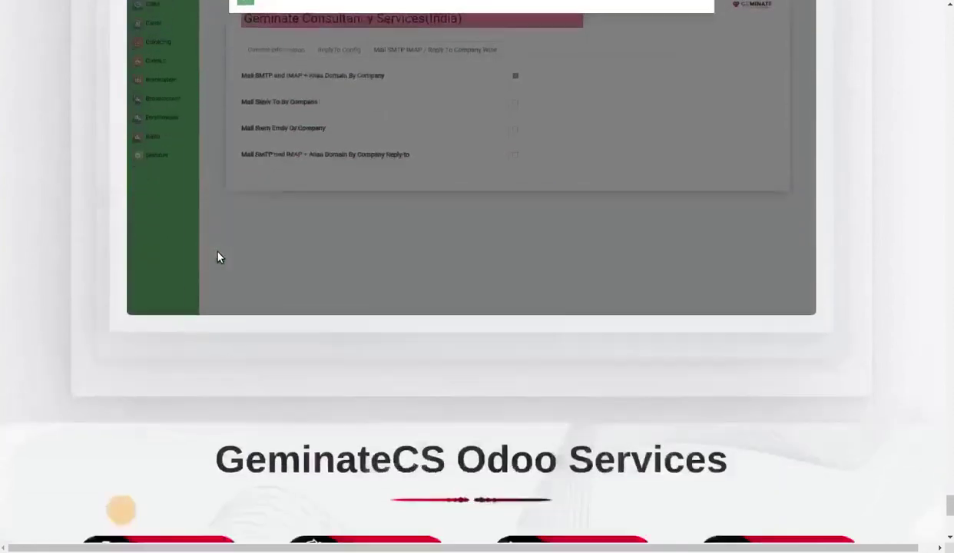
scroll(219, 258, "down", 9)
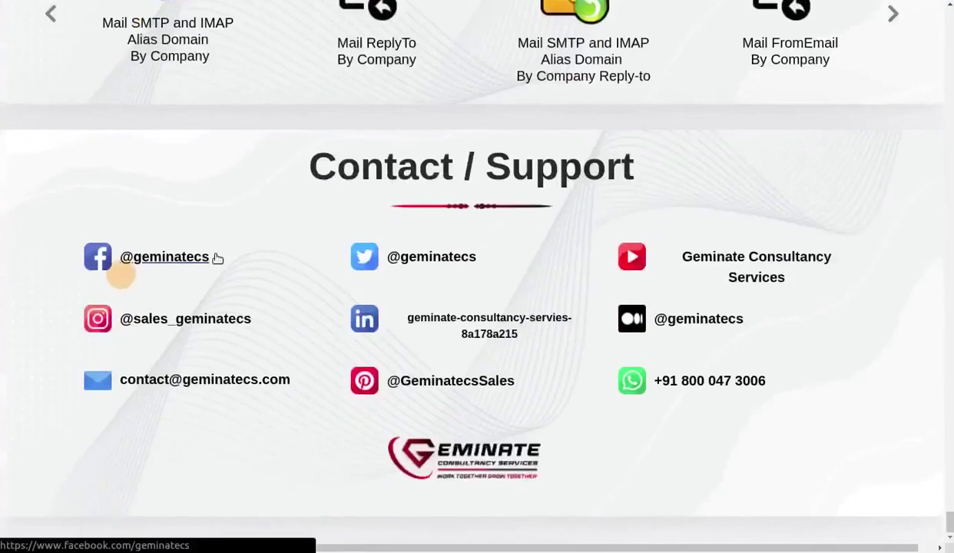
scroll(218, 260, "up", 4)
scroll(217, 259, "up", 9)
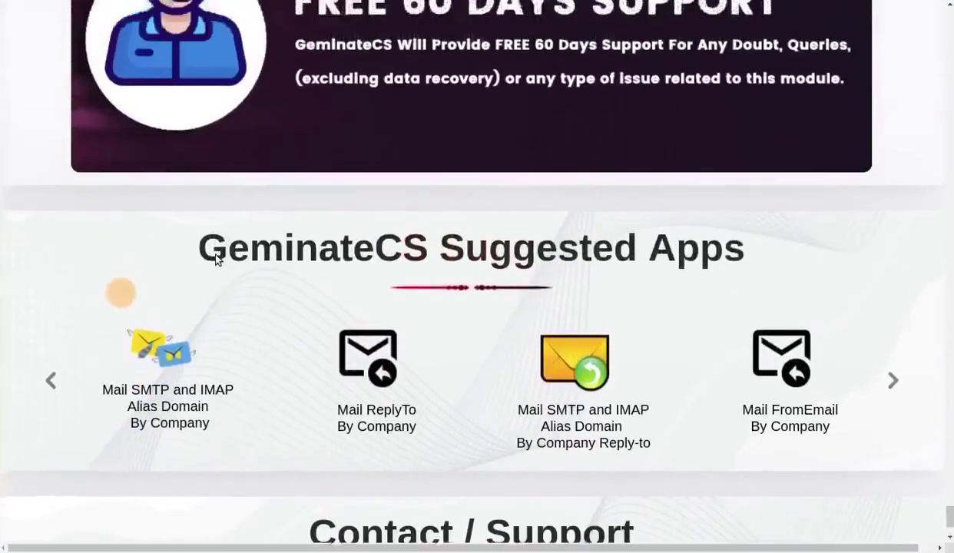
Scroll back up the description to the Users / Mitchell Admin From Email screenshot.
scroll(211, 258, "up", 15)
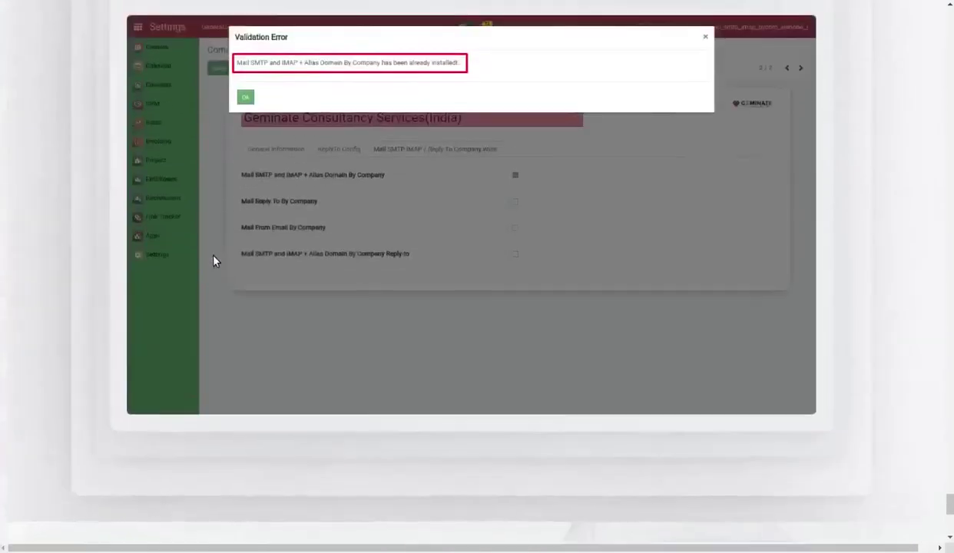
scroll(209, 263, "up", 12)
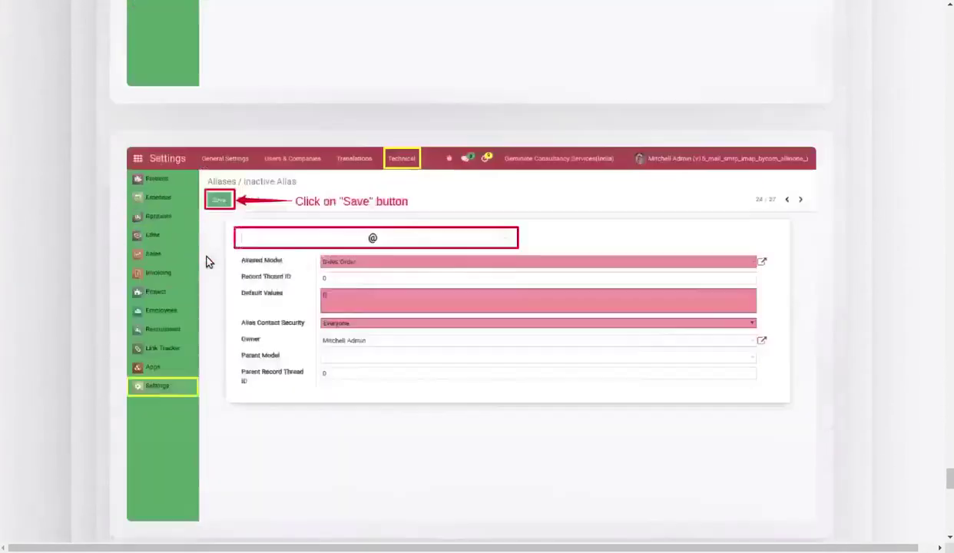
scroll(208, 261, "up", 3)
scroll(205, 262, "up", 12)
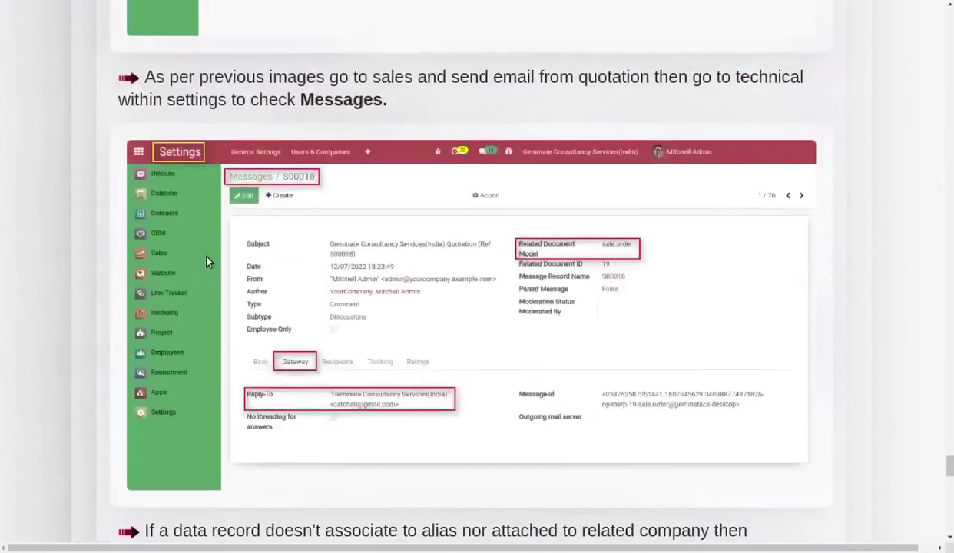
scroll(206, 262, "up", 4)
scroll(208, 262, "down", 8)
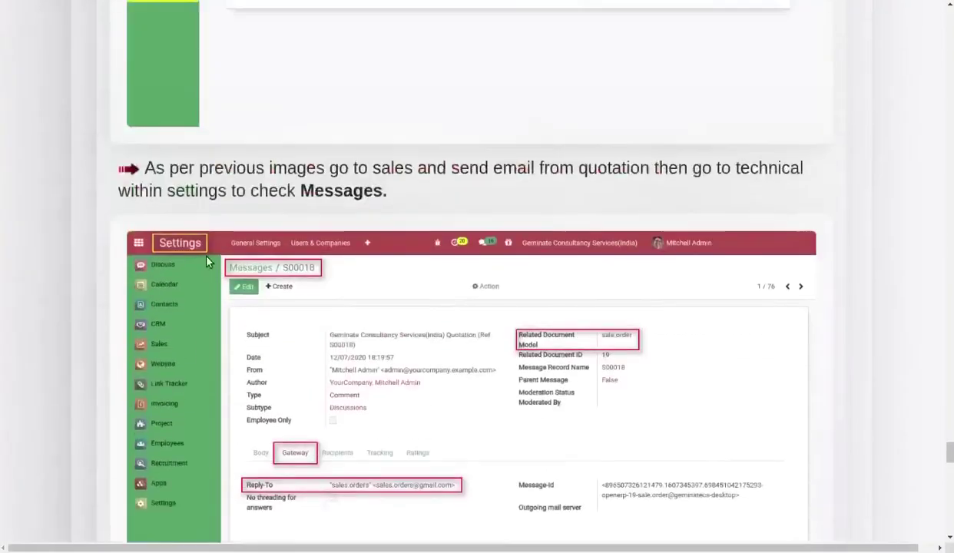
scroll(209, 263, "up", 3)
scroll(206, 262, "up", 11)
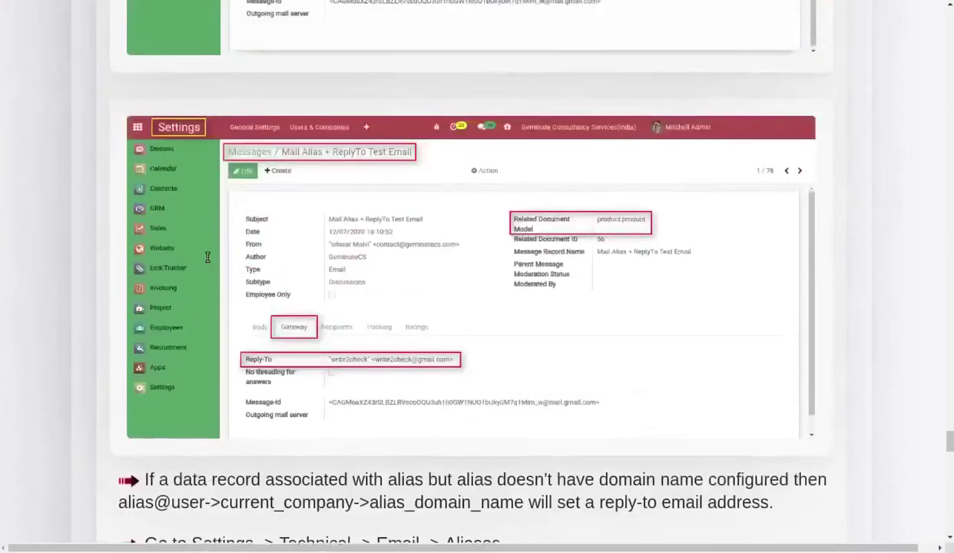
scroll(206, 262, "up", 13)
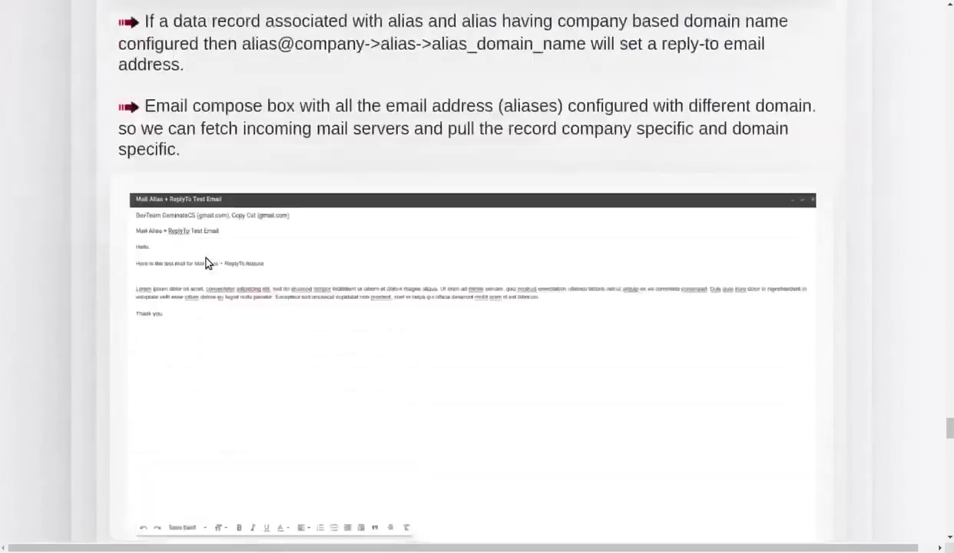
scroll(206, 262, "up", 14)
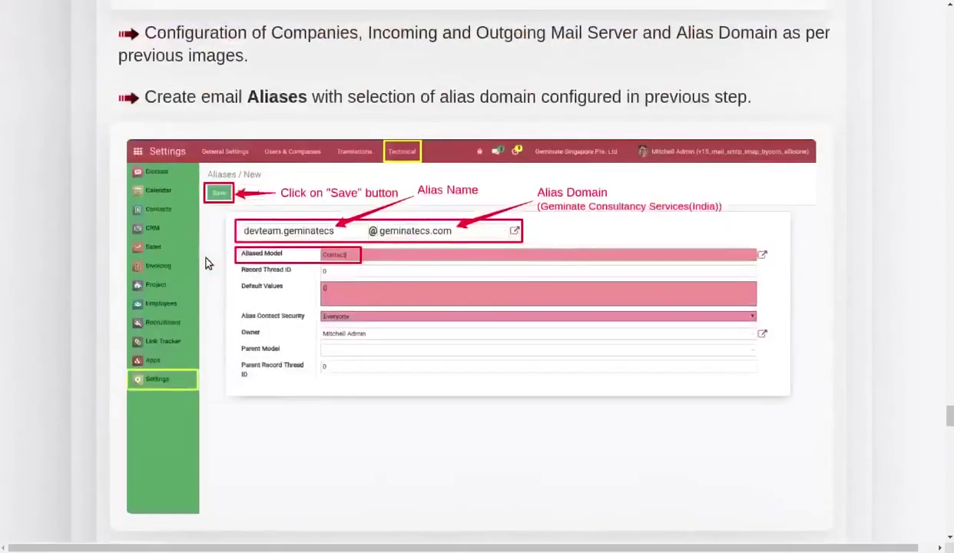
scroll(205, 262, "up", 12)
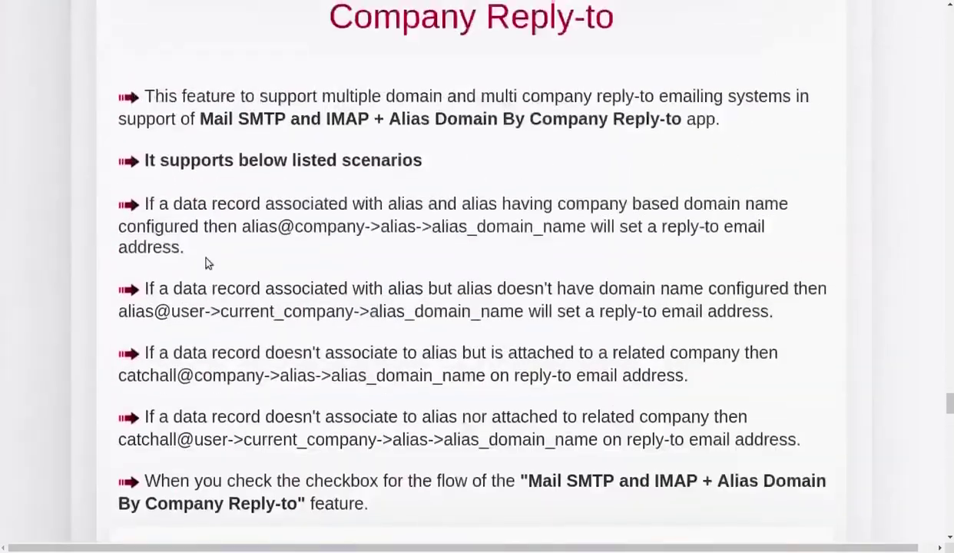
scroll(206, 262, "up", 11)
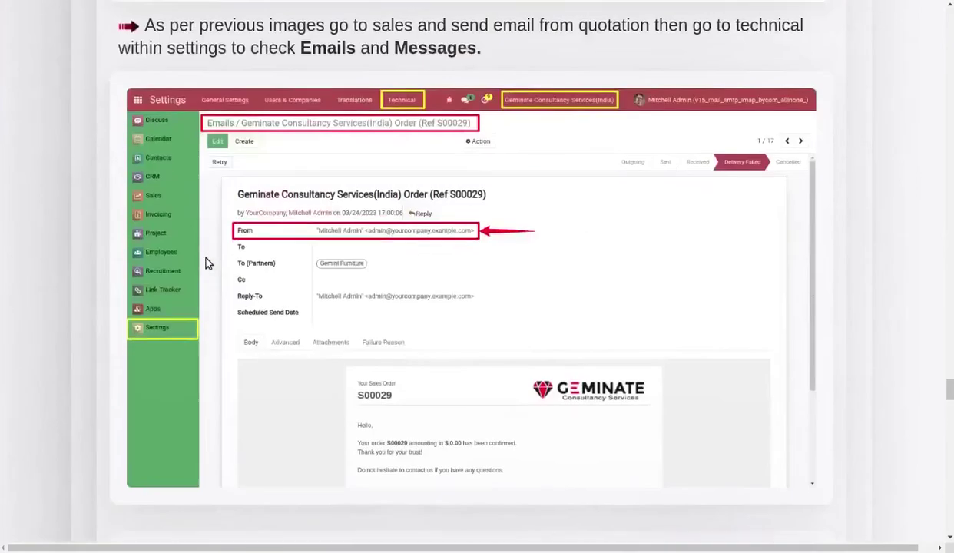
scroll(206, 263, "up", 7)
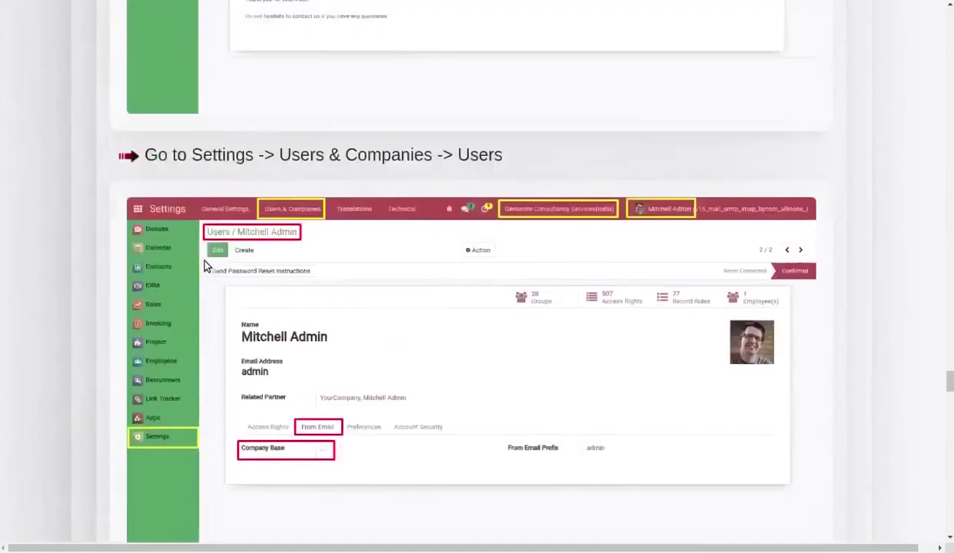
scroll(206, 266, "up", 7)
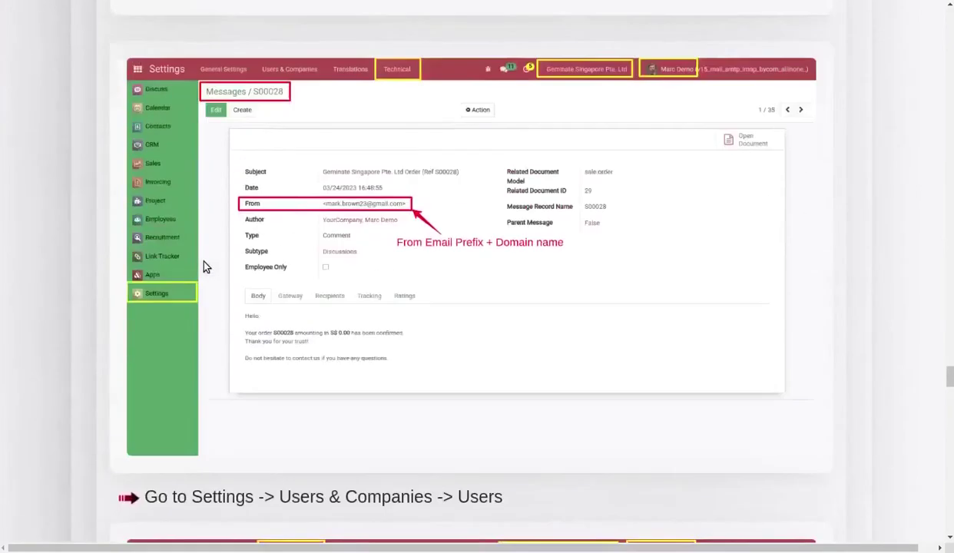
scroll(204, 266, "up", 10)
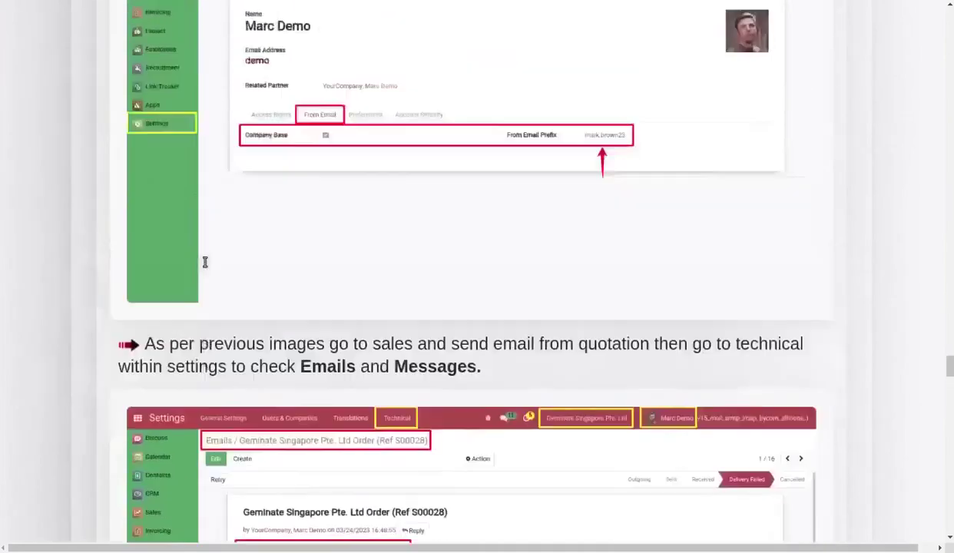
scroll(204, 267, "up", 10)
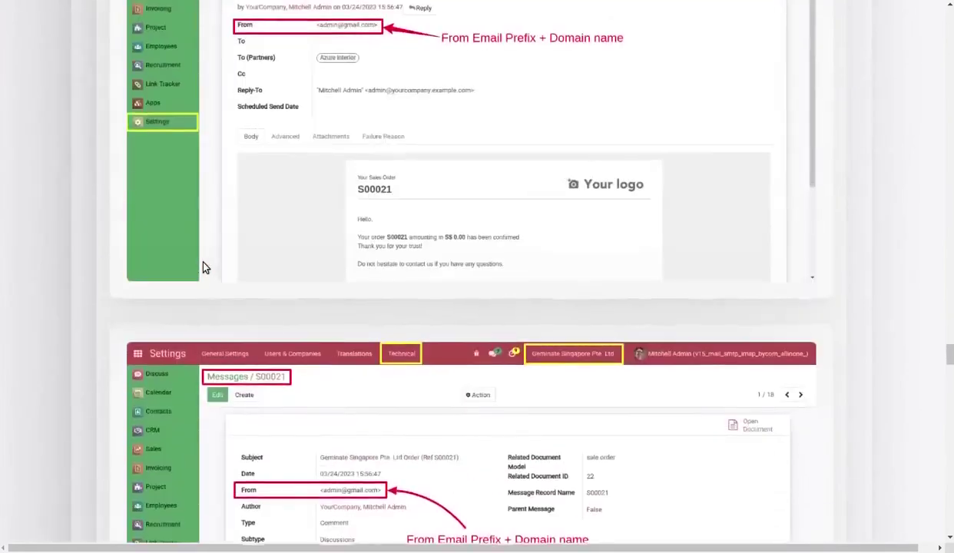
scroll(204, 267, "up", 8)
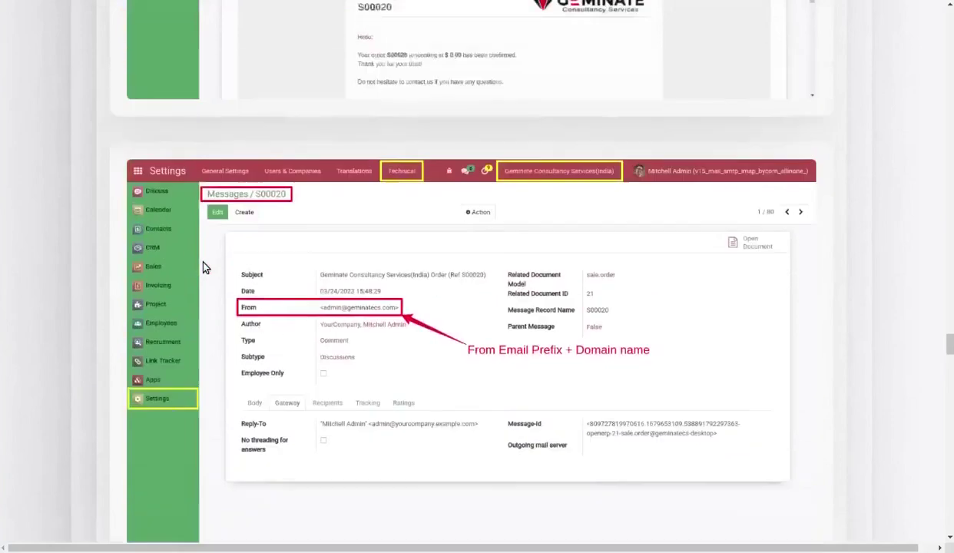
scroll(204, 266, "up", 9)
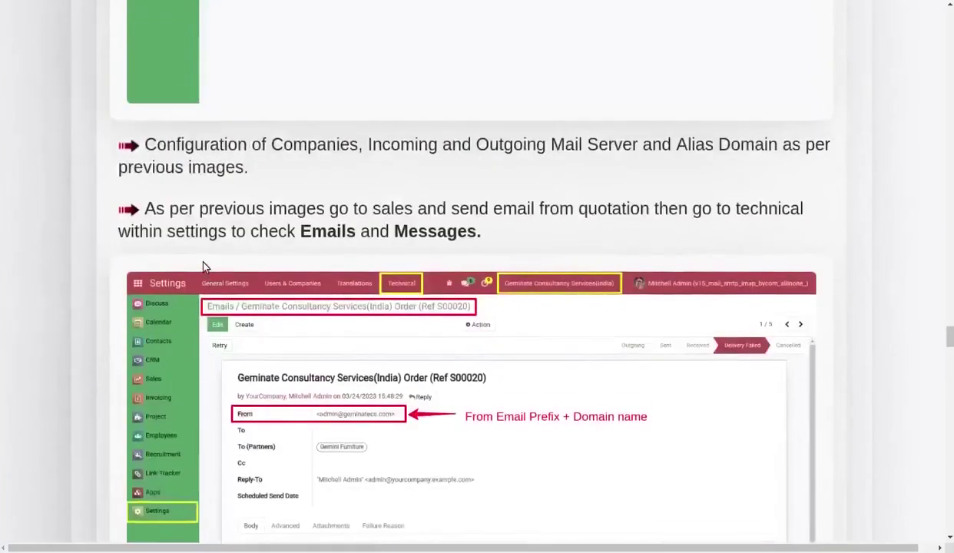
scroll(204, 266, "up", 10)
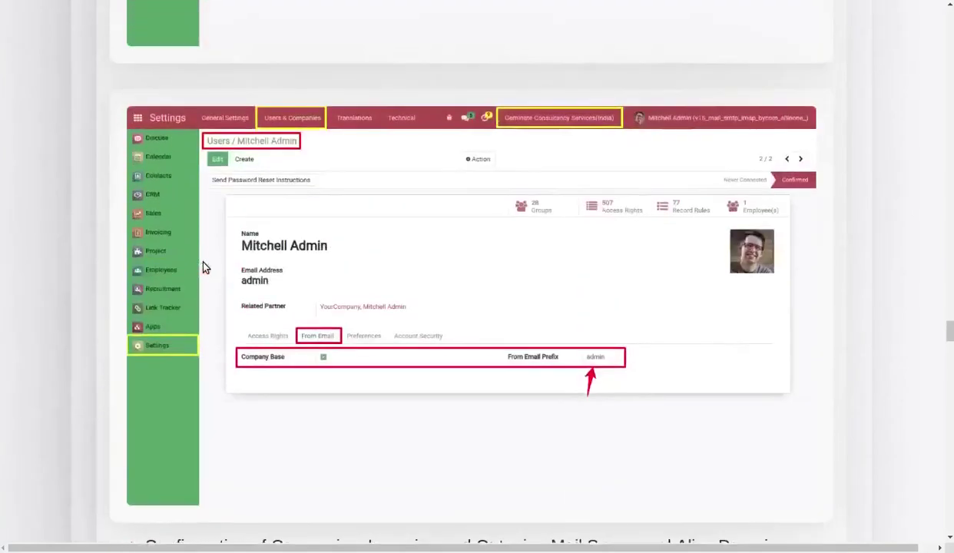
Scroll further up to the 'Mail Reply To By Company' heading and its explanation.
scroll(204, 267, "up", 18)
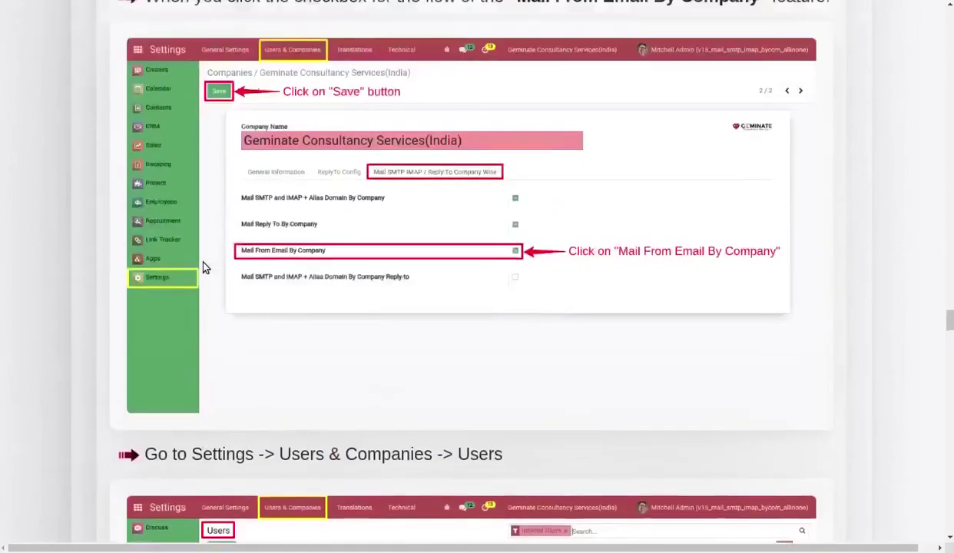
scroll(204, 265, "up", 18)
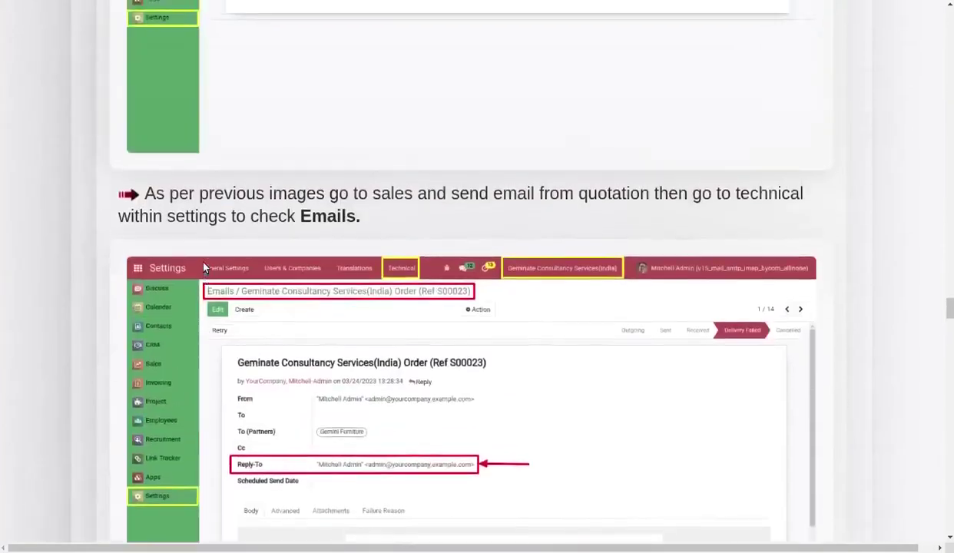
scroll(204, 266, "up", 18)
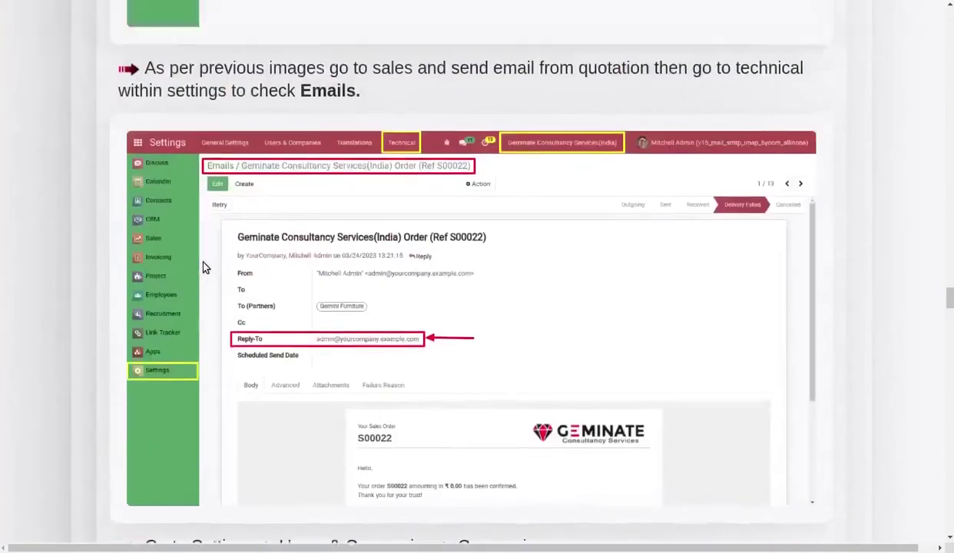
scroll(204, 267, "up", 18)
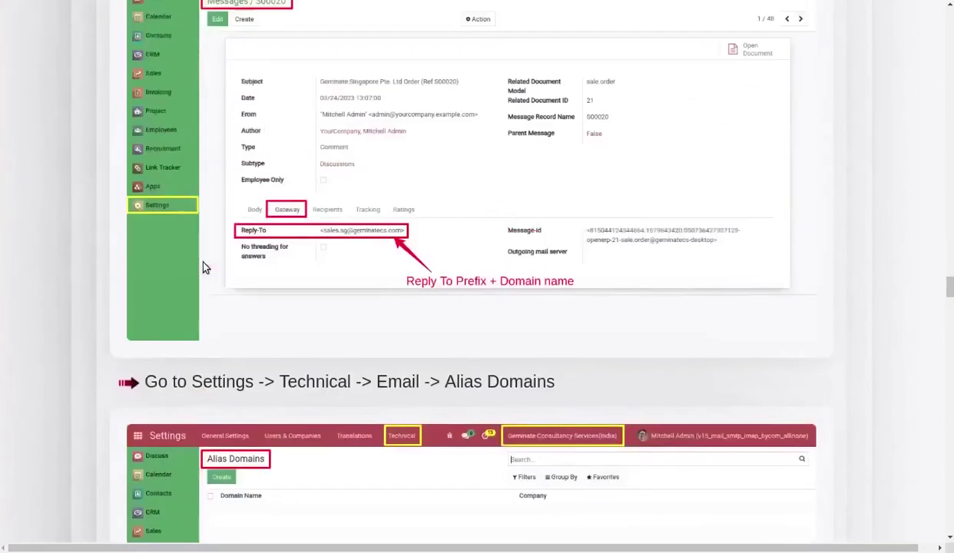
scroll(205, 267, "up", 18)
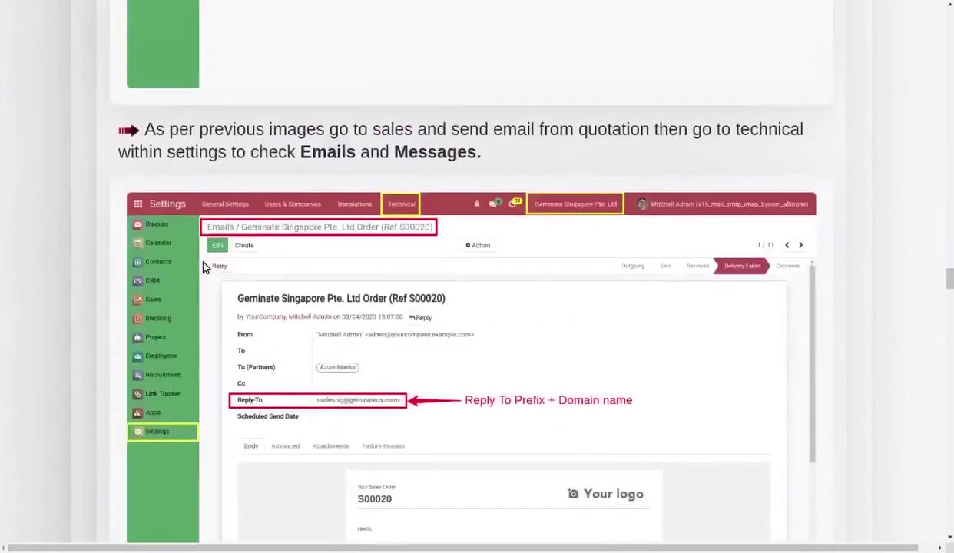
scroll(204, 266, "up", 18)
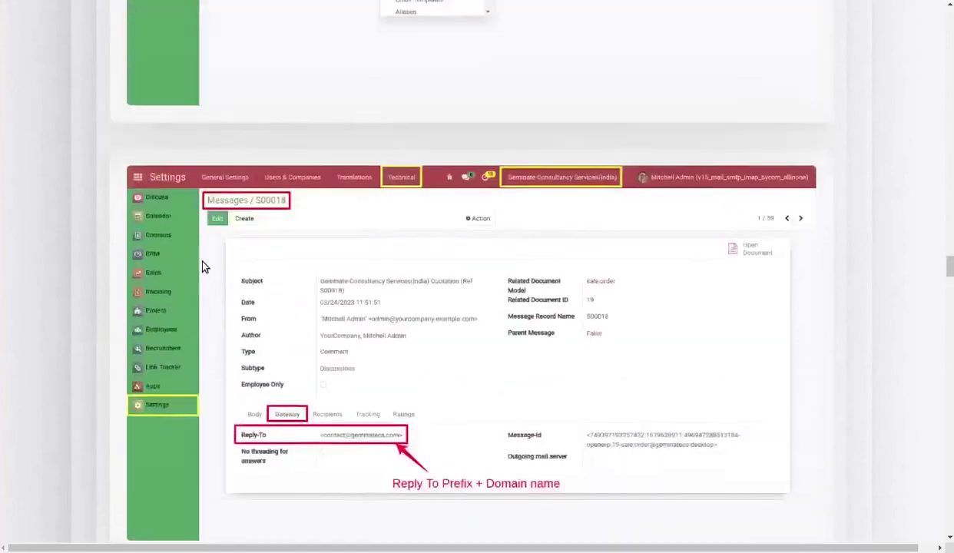
scroll(204, 266, "up", 18)
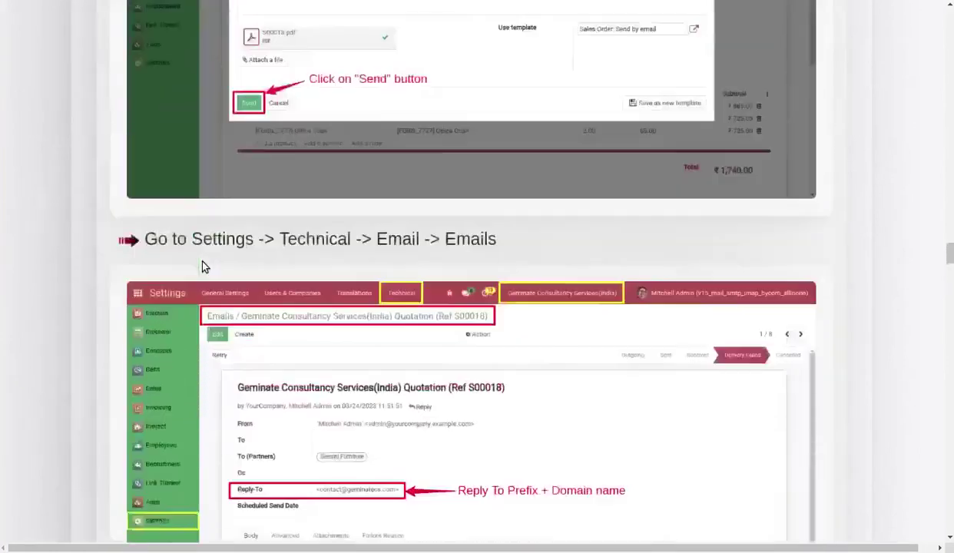
scroll(204, 266, "up", 18)
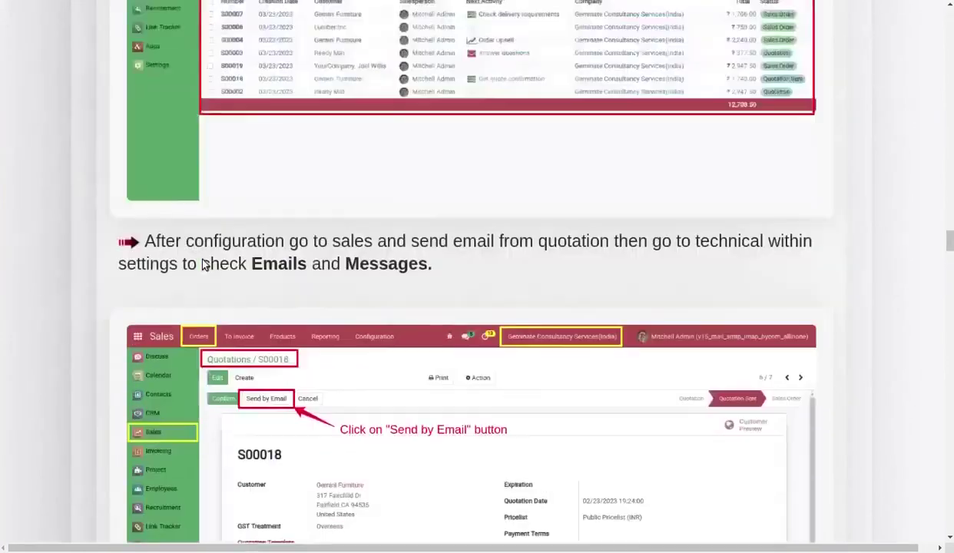
scroll(204, 265, "up", 15)
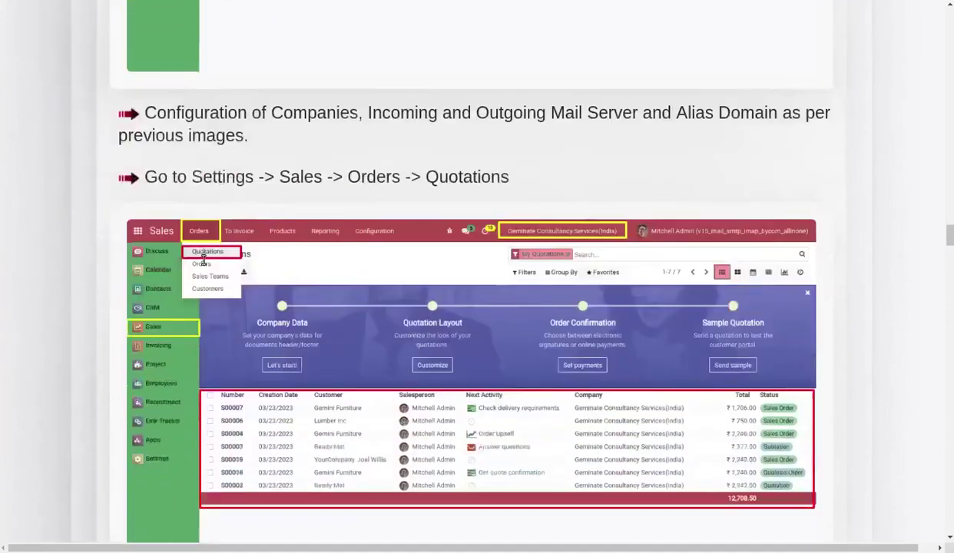
scroll(204, 265, "up", 15)
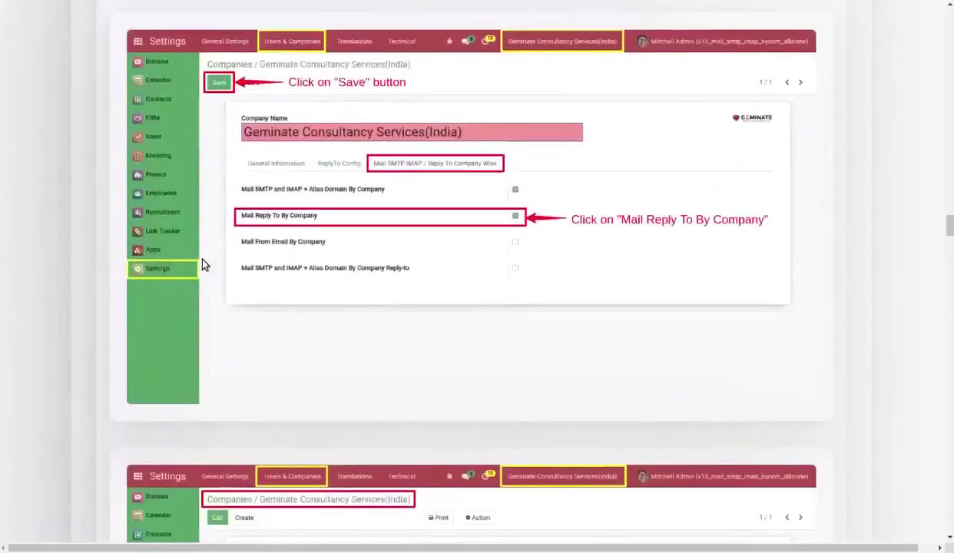
scroll(204, 265, "up", 15)
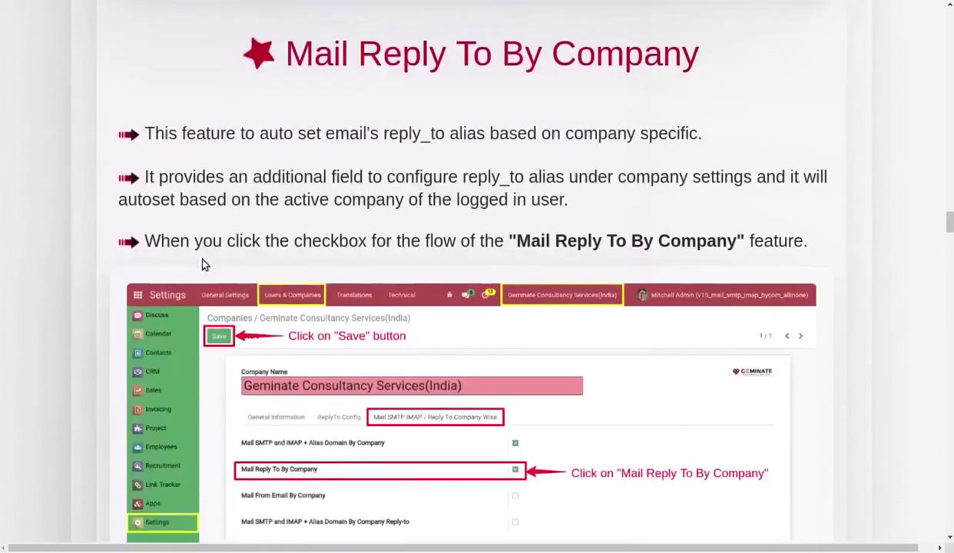
Scroll up past the alias, mail server and company screenshots to the HOW IT WORKS? tabs.
scroll(204, 265, "up", 15)
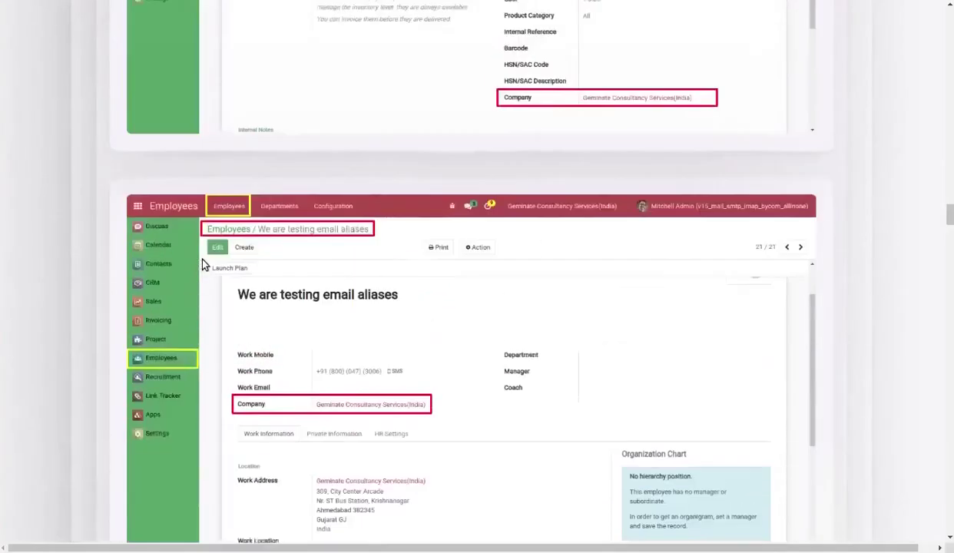
scroll(204, 265, "up", 15)
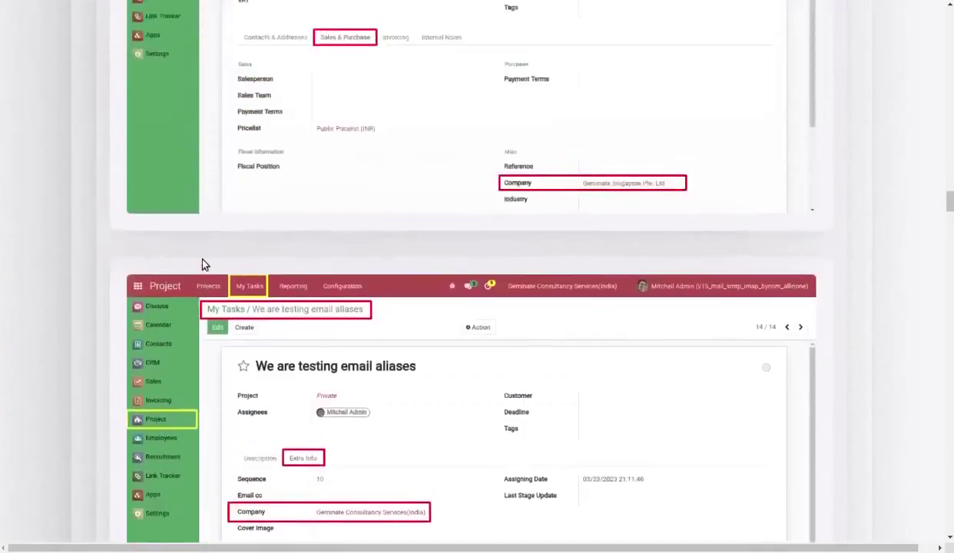
scroll(204, 265, "up", 15)
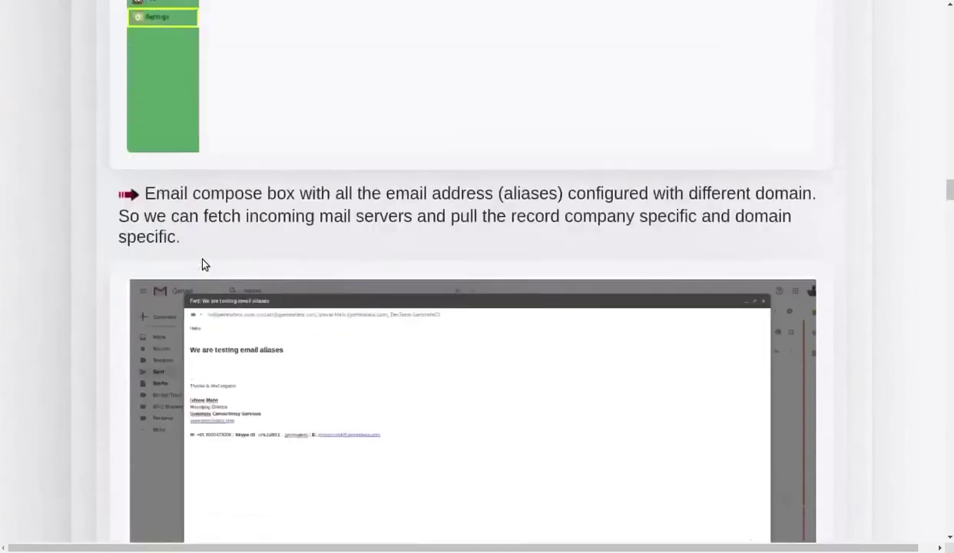
scroll(204, 265, "up", 15)
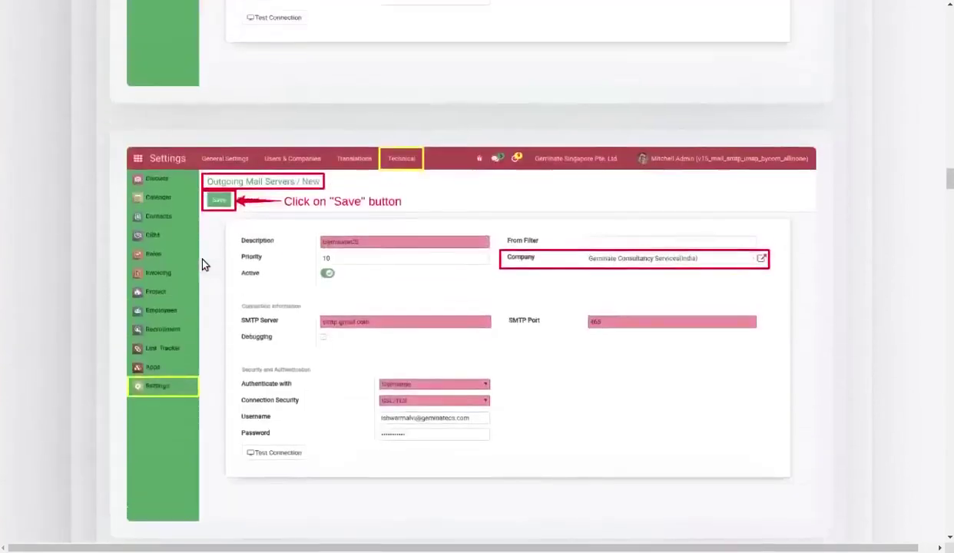
scroll(204, 260, "up", 15)
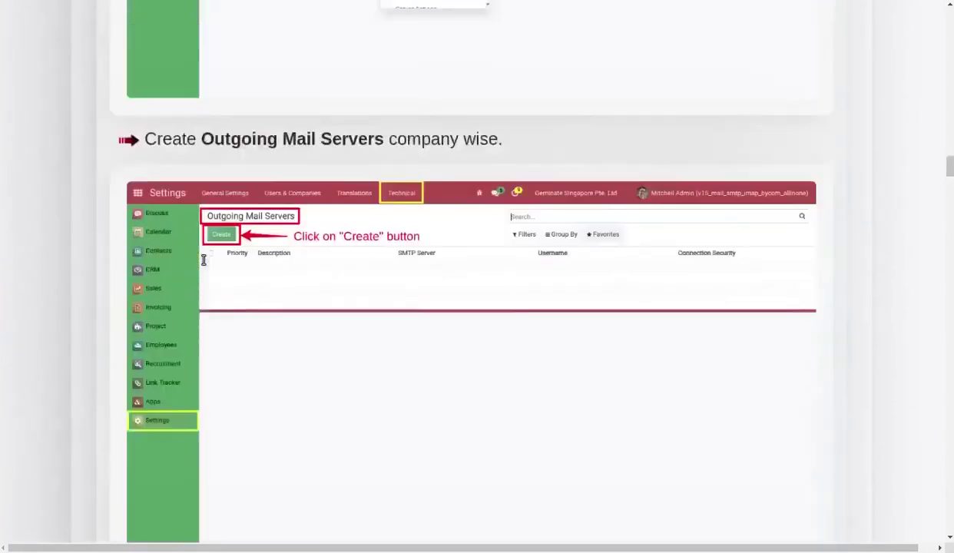
scroll(204, 265, "up", 15)
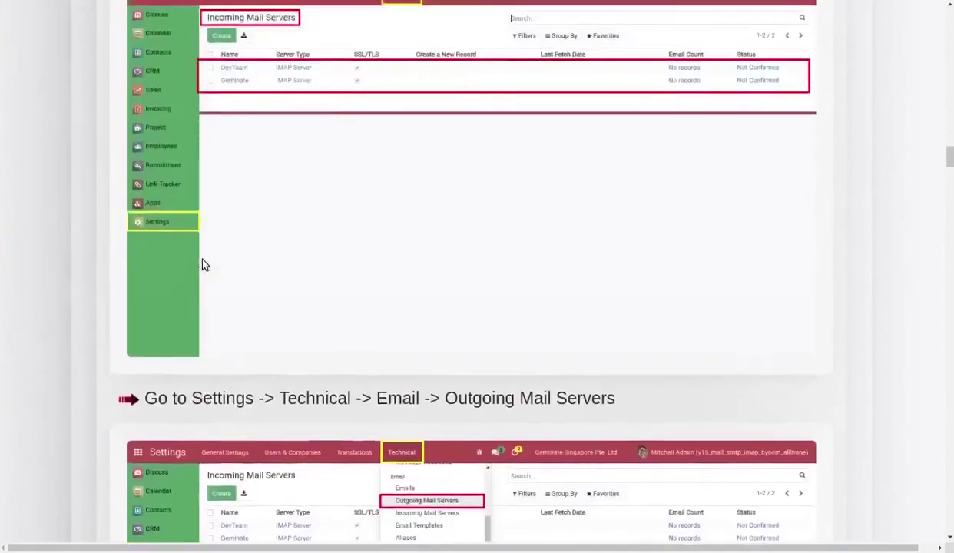
scroll(204, 265, "up", 15)
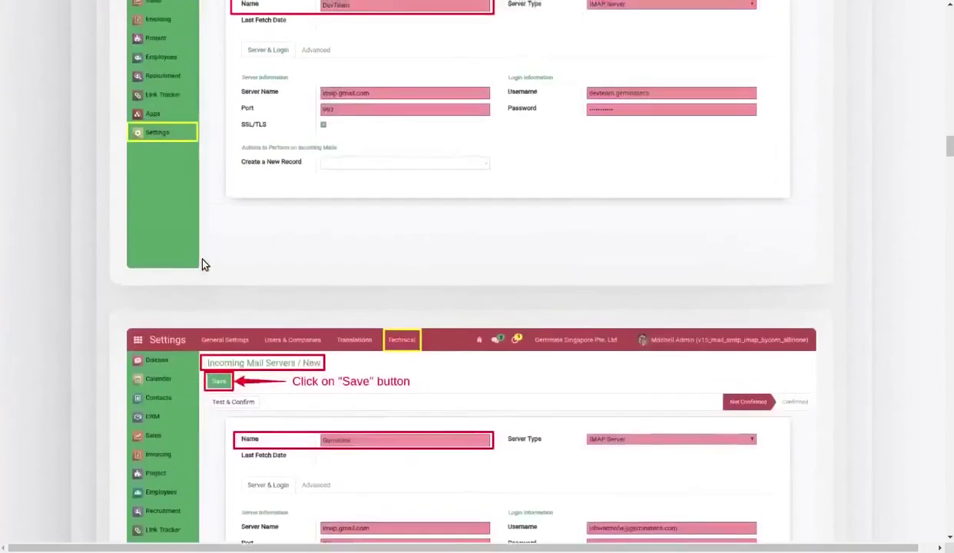
scroll(203, 265, "up", 15)
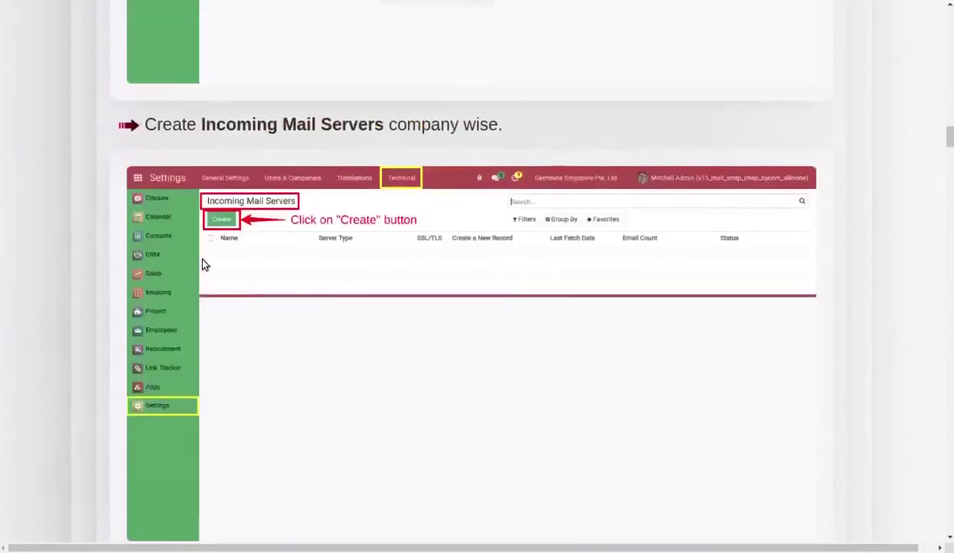
scroll(204, 265, "up", 15)
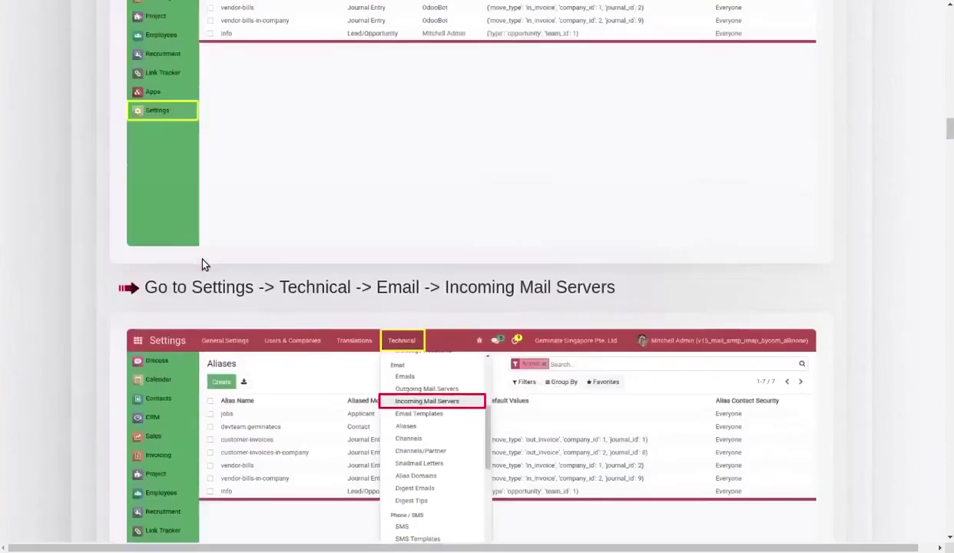
scroll(204, 265, "up", 15)
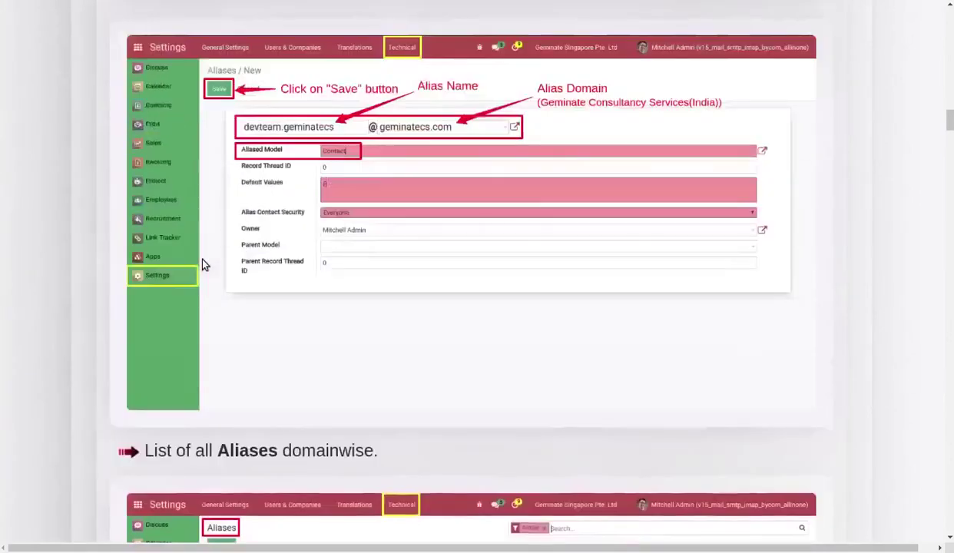
scroll(204, 265, "up", 15)
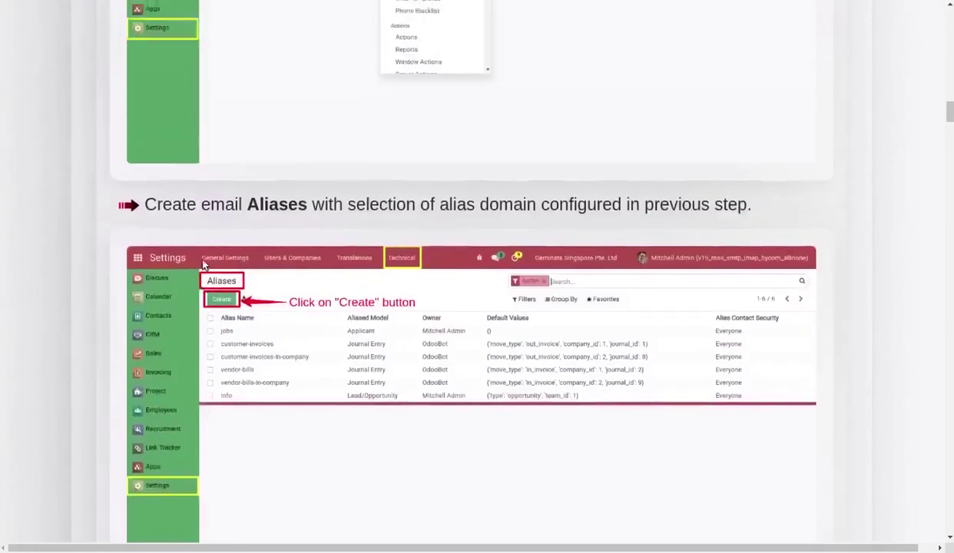
scroll(205, 265, "up", 15)
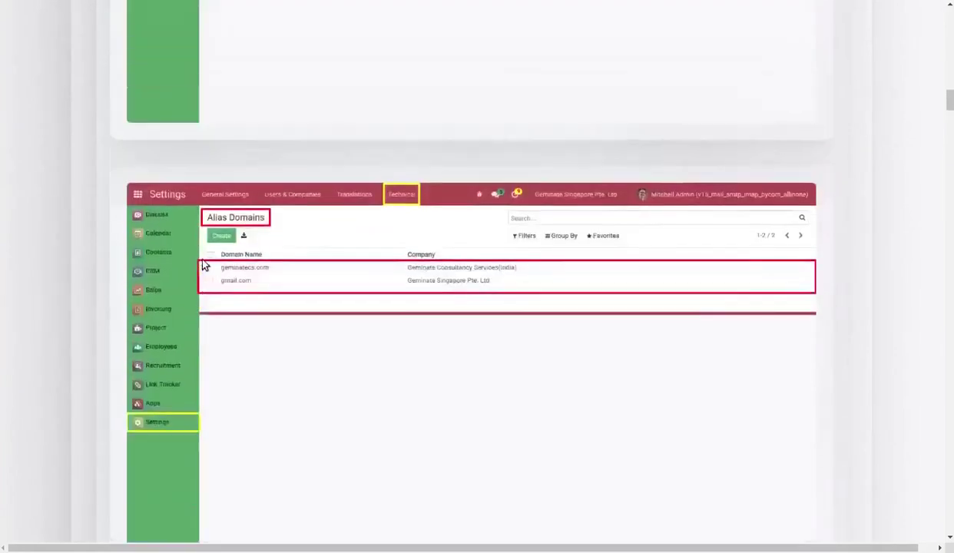
scroll(204, 265, "up", 15)
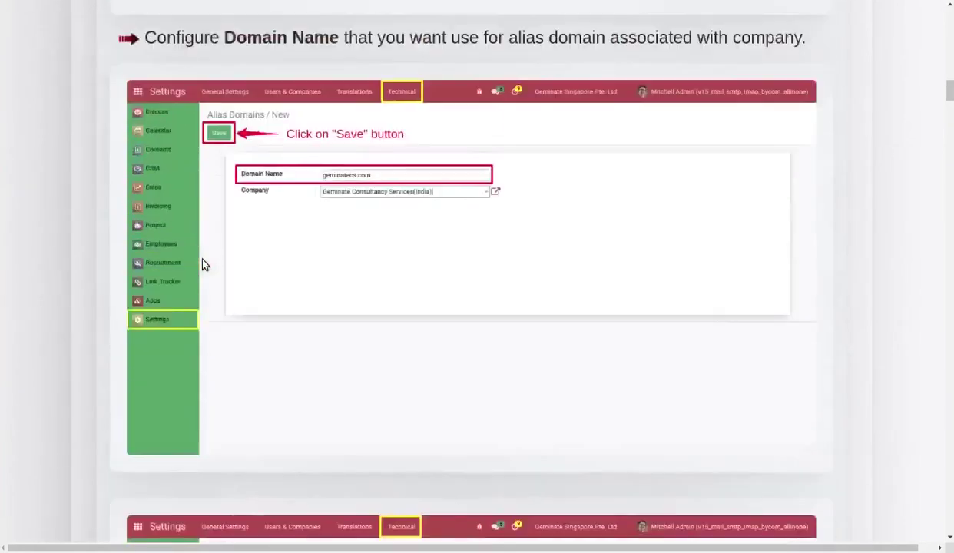
scroll(203, 264, "up", 15)
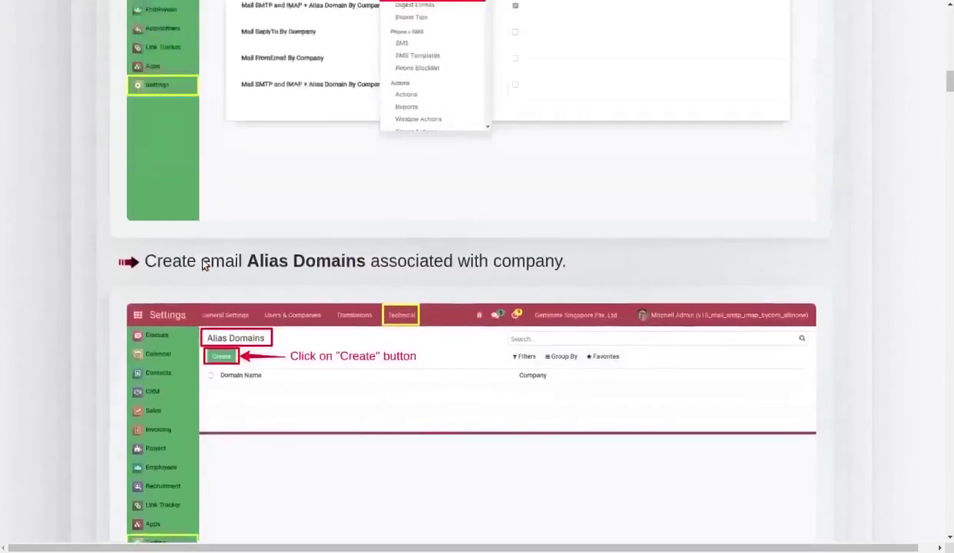
scroll(204, 261, "up", 15)
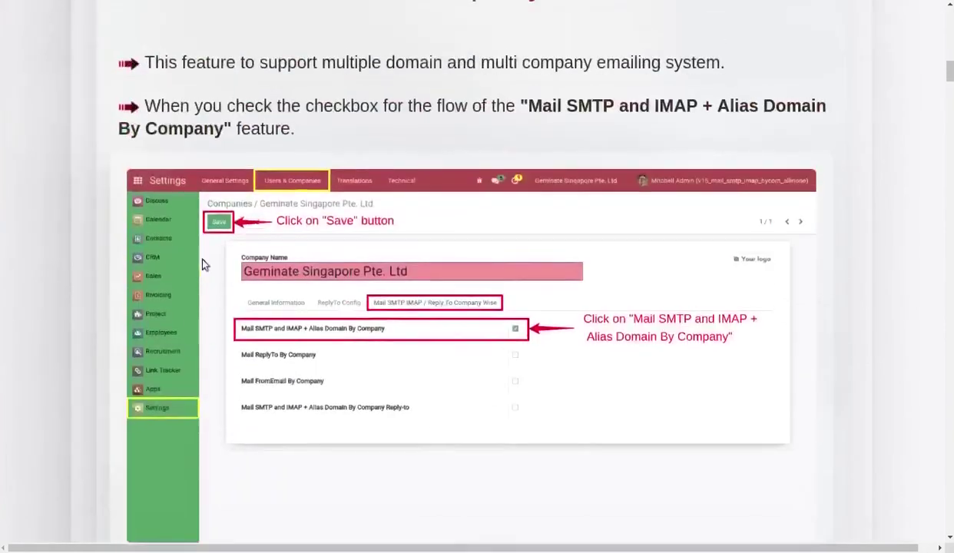
scroll(203, 265, "up", 15)
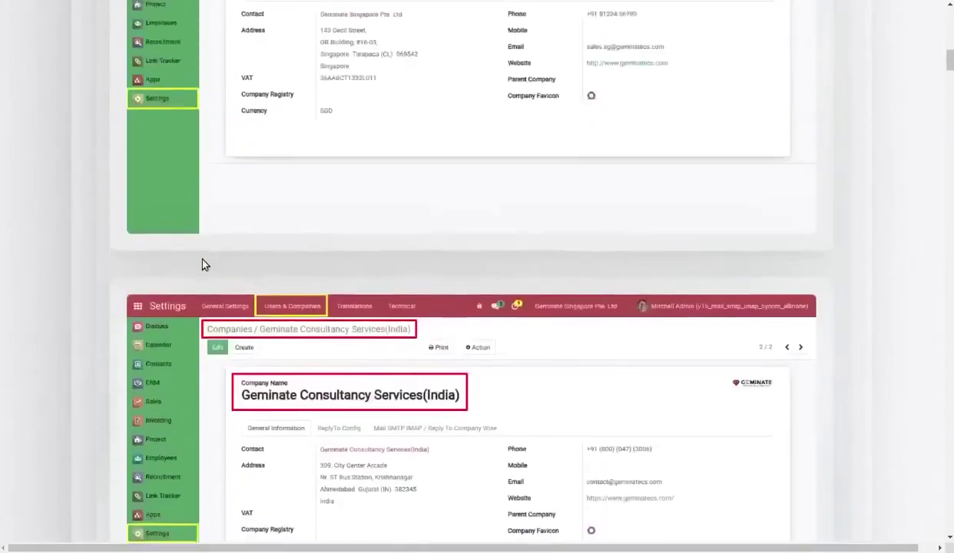
scroll(203, 265, "up", 15)
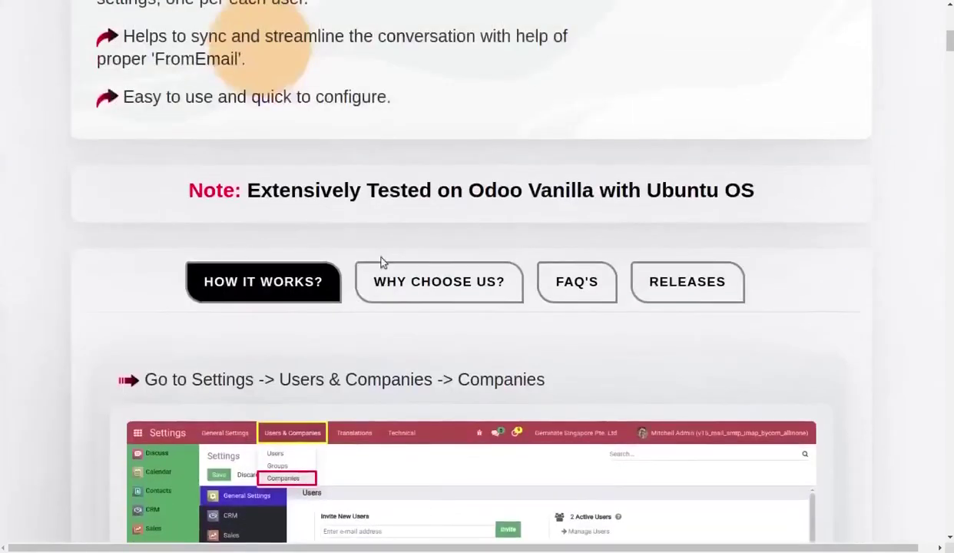
View the module's WHY CHOOSE US? selling points, then switch to the FAQ'S section.
left_click(470, 283)
scroll(470, 284, "down", 2)
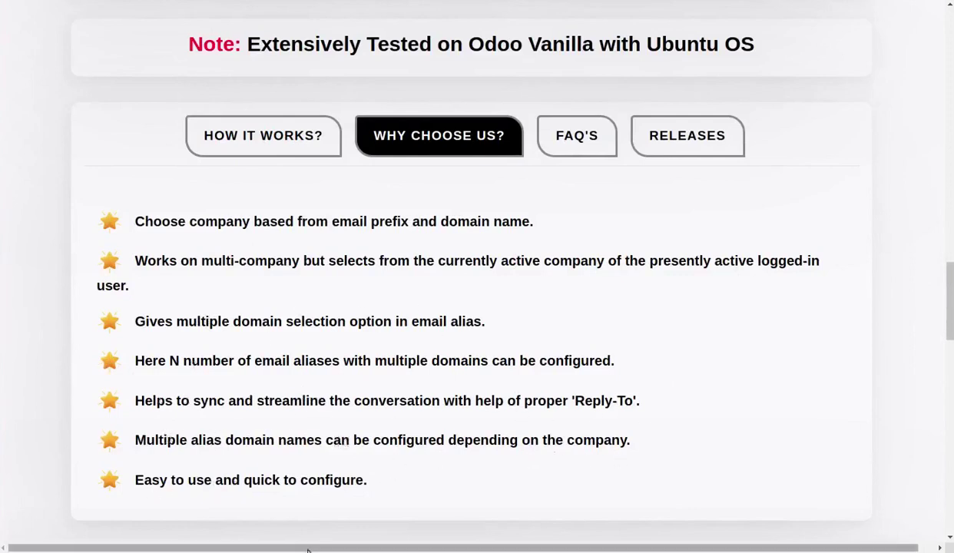
left_click(573, 143)
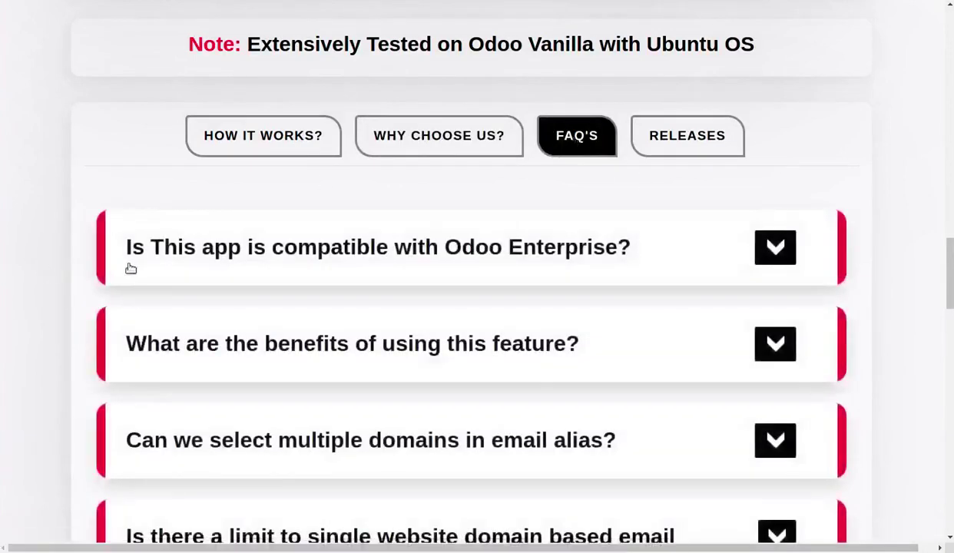
Expand the FAQ answers on Odoo Enterprise compatibility and on the feature's benefits.
left_click(776, 249)
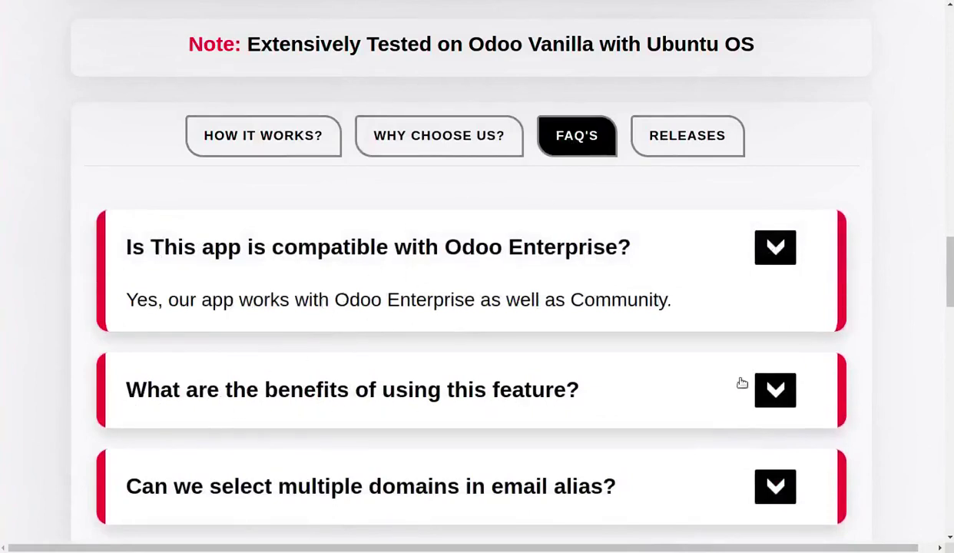
left_click(772, 393)
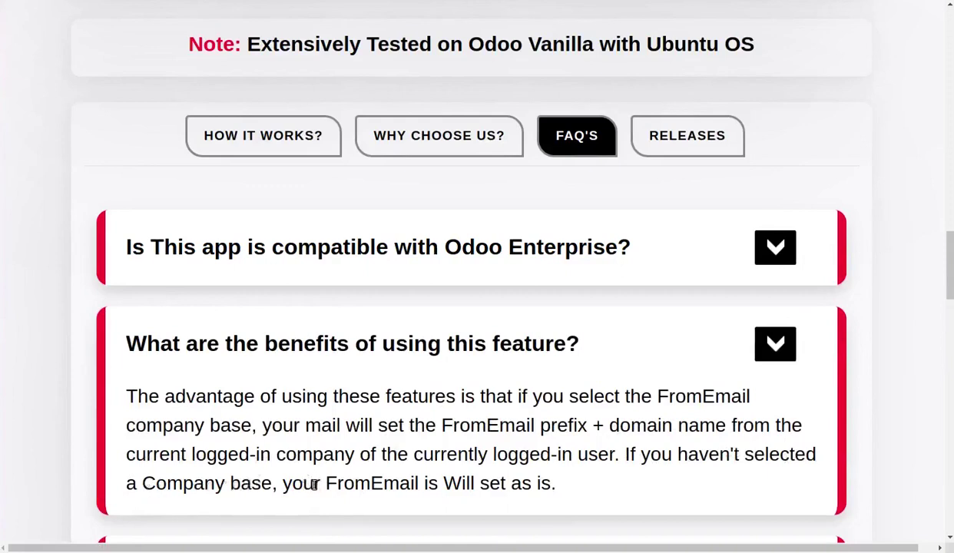
scroll(553, 487, "down", 3)
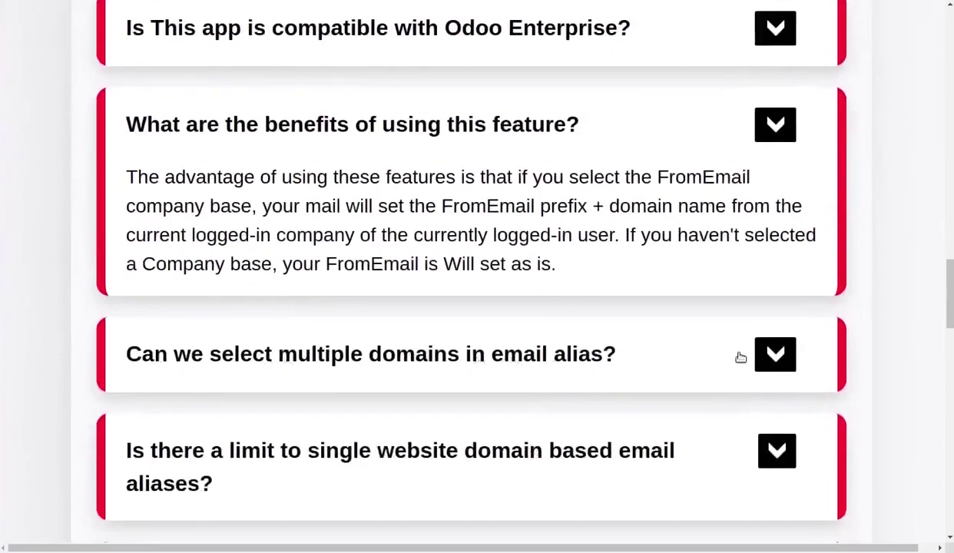
Expand the remaining FAQ answers: multiple alias domains, website domain limits, per-company domains, customization contact.
left_click(764, 355)
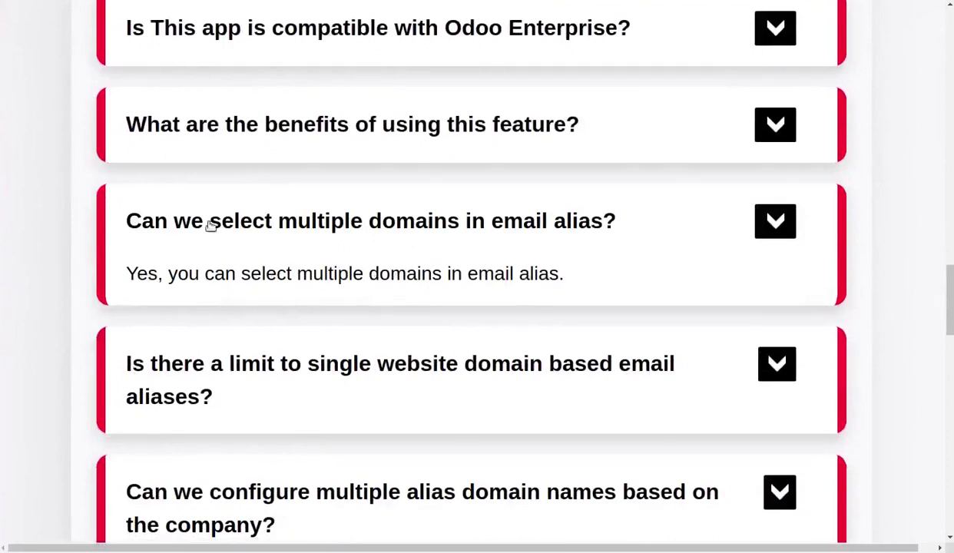
scroll(210, 259, "down", 1)
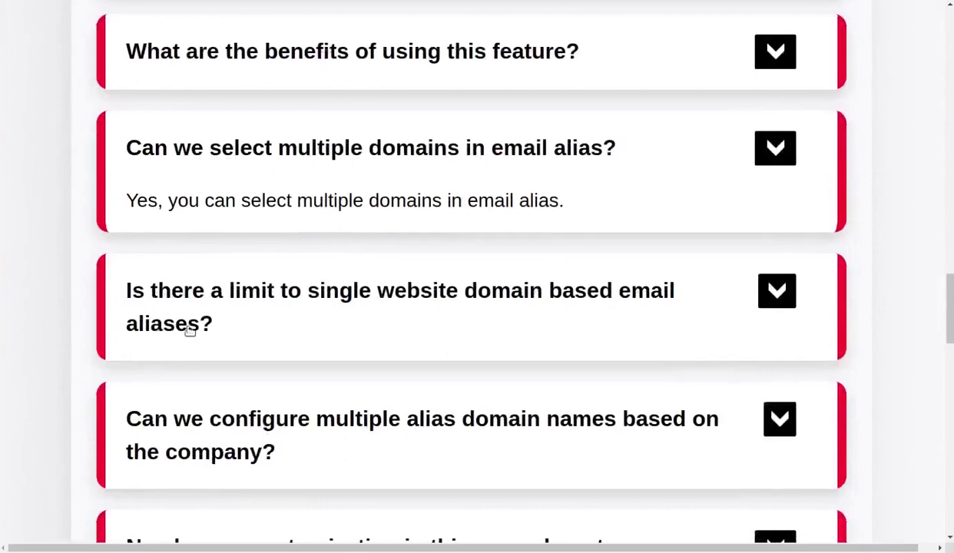
left_click(779, 291)
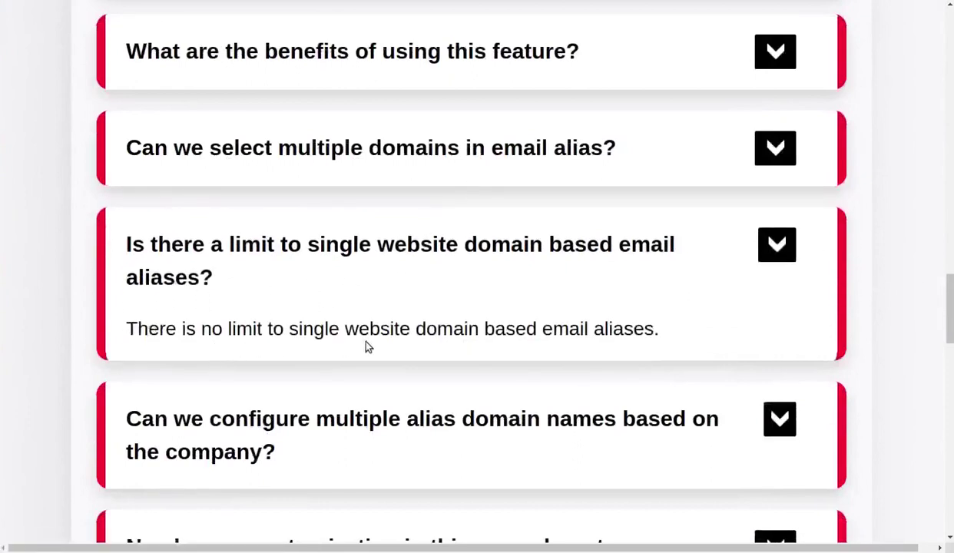
scroll(637, 335, "down", 3)
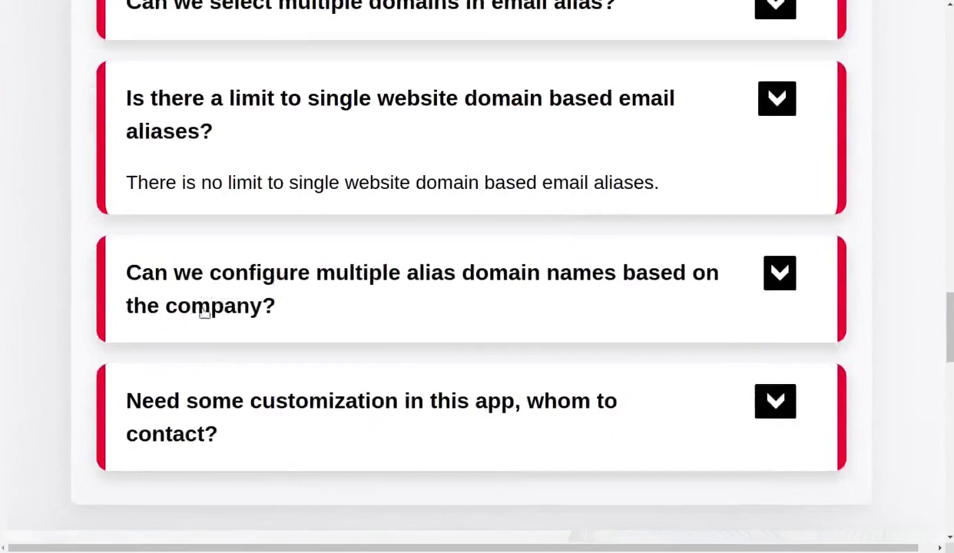
left_click(768, 271)
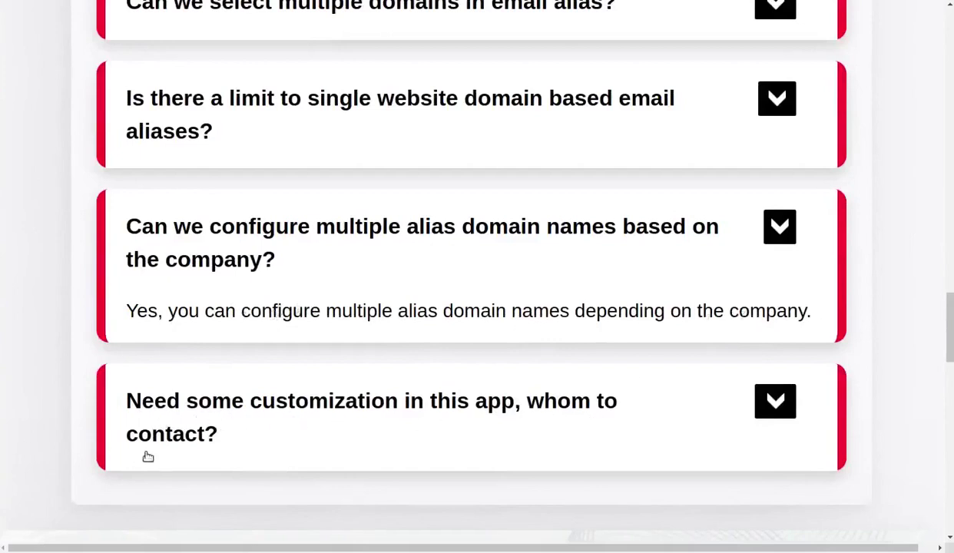
left_click(774, 401)
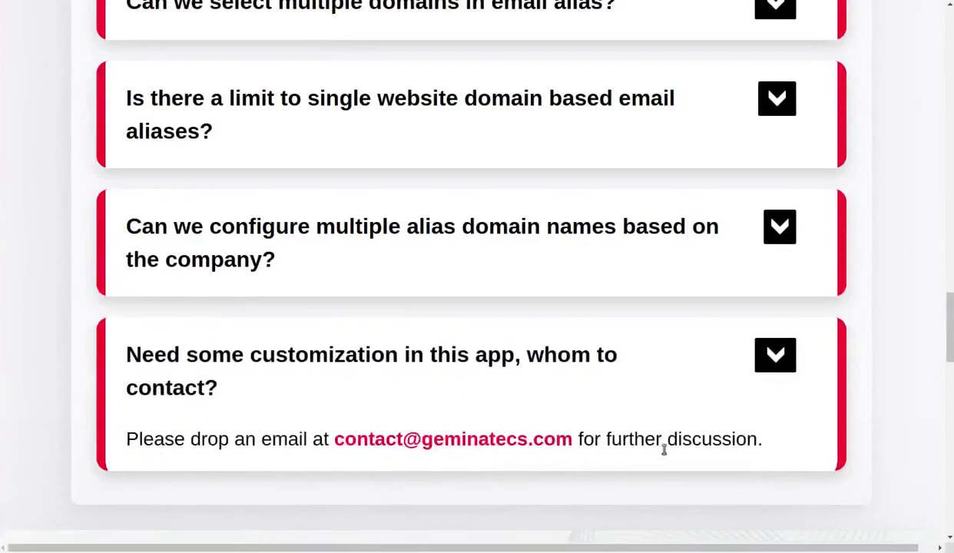
scroll(507, 254, "up", 5)
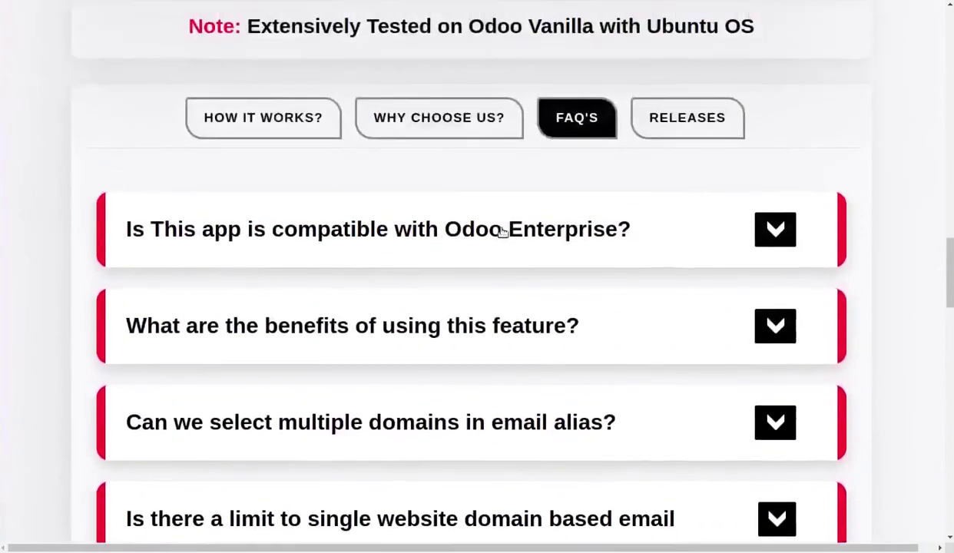
View the module's RELEASES history, then return to the top of the page.
left_click(687, 136)
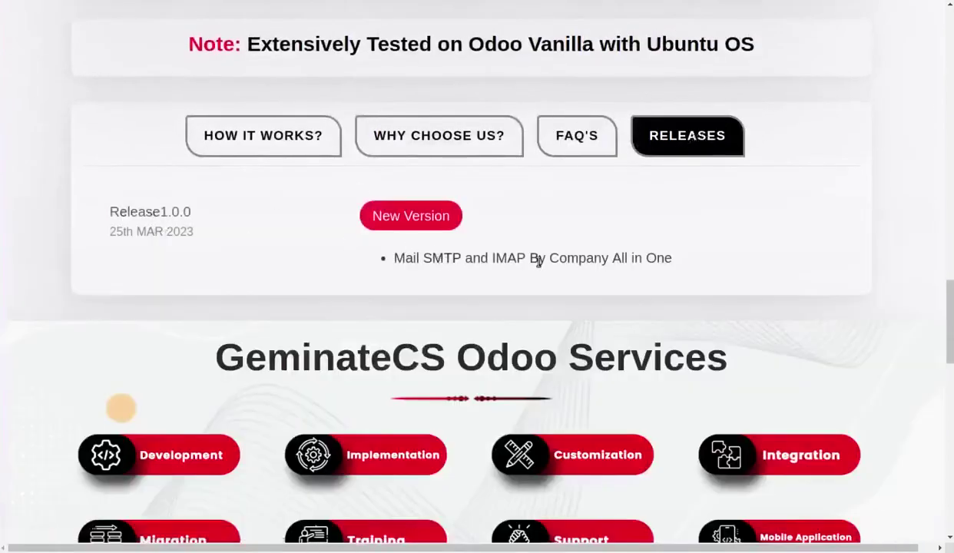
scroll(599, 257, "up", 5)
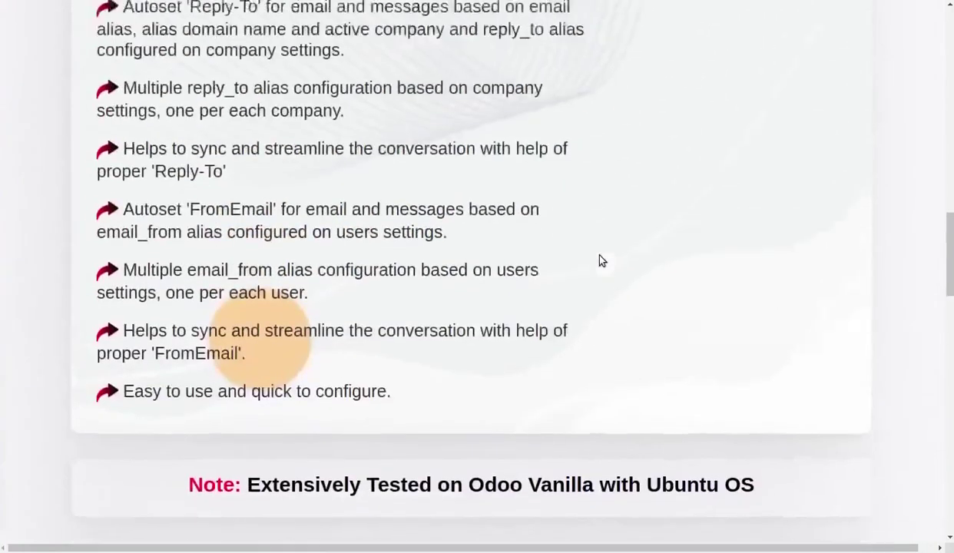
scroll(601, 260, "up", 13)
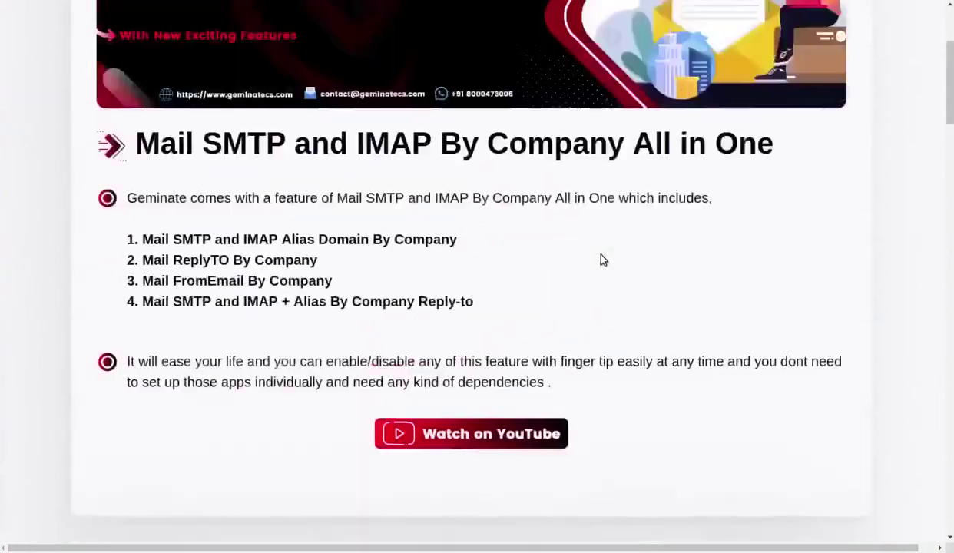
scroll(603, 259, "up", 3)
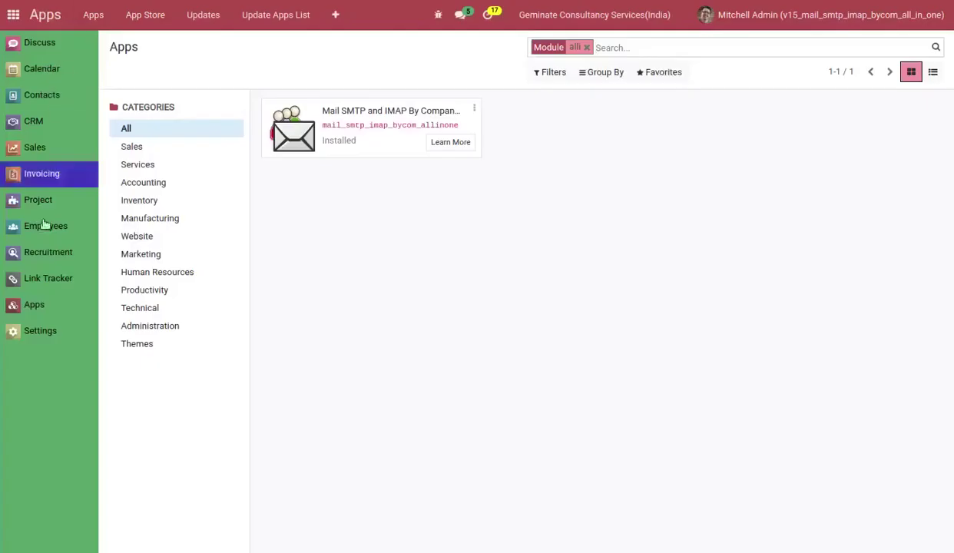
Open the Companies list under Settings > Users & Companies.
left_click(42, 331)
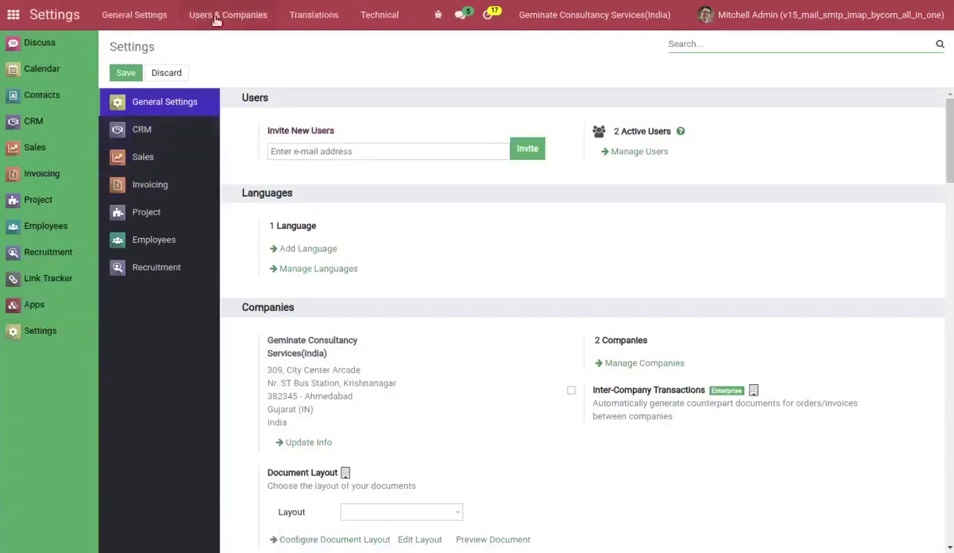
left_click(208, 15)
left_click(228, 80)
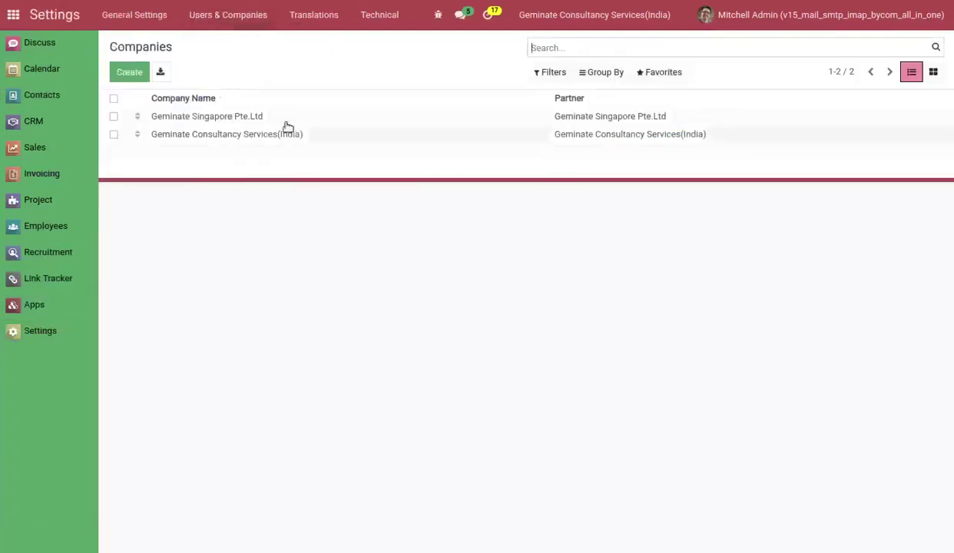
Review the Geminate Singapore Pte.Ltd and Geminate Consultancy Services(India) company records.
left_click(221, 119)
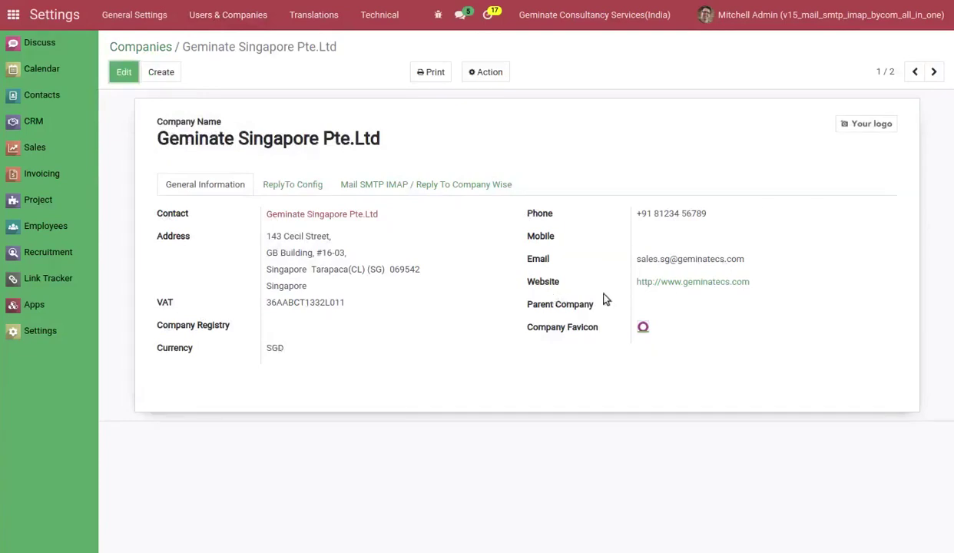
left_click(129, 48)
left_click(171, 134)
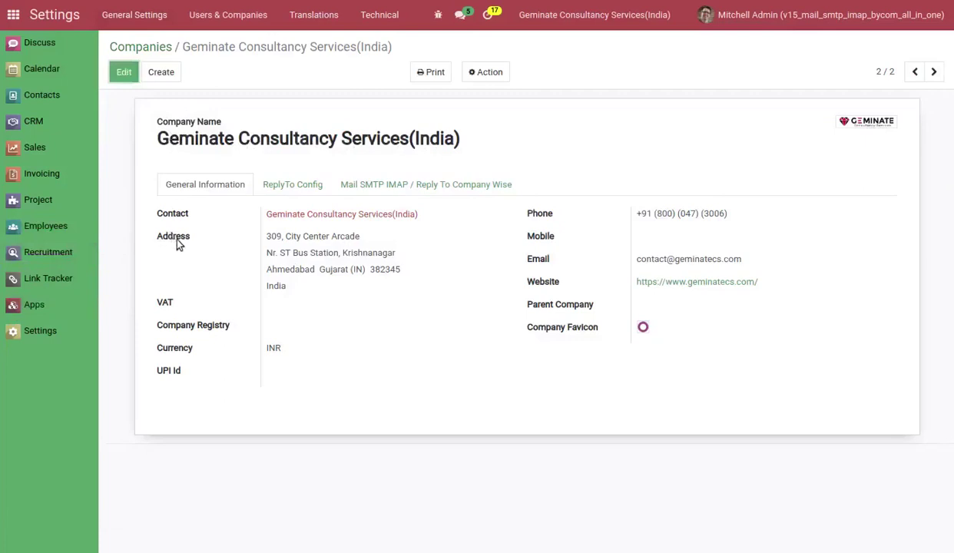
mouse_move(183, 241)
left_click(132, 47)
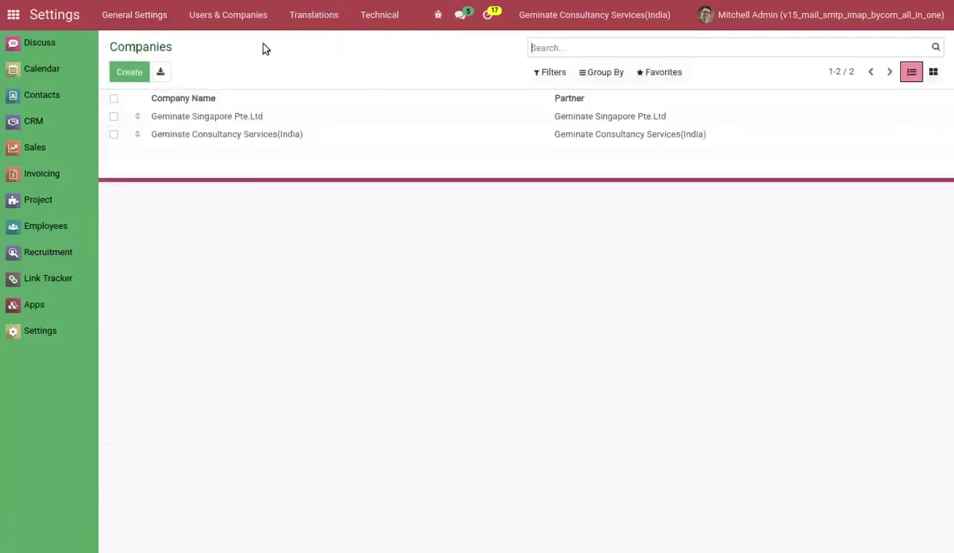
On the Geminate Consultancy Services(India) company, tick Mail SMTP and IMAP + Alias Domain By Company and save.
left_click(234, 134)
left_click(405, 185)
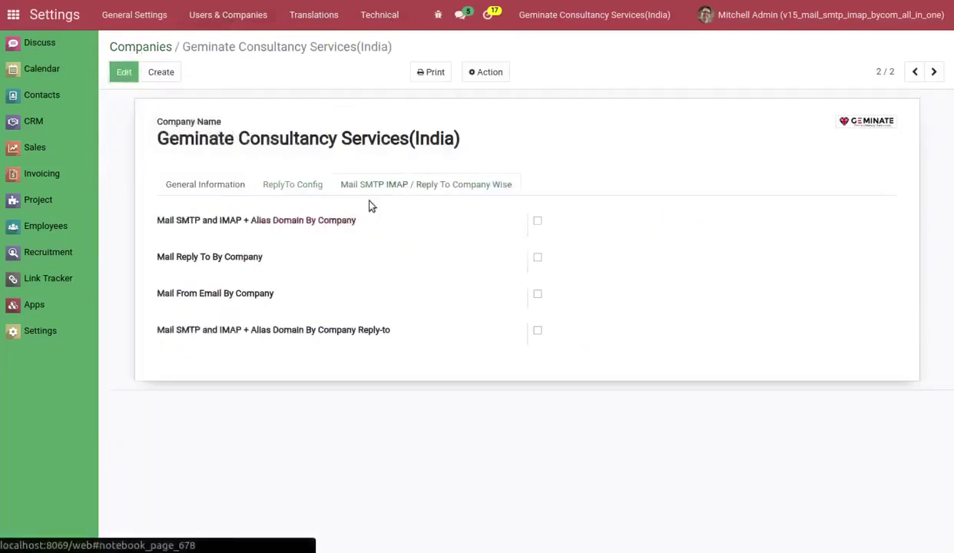
left_click(292, 223)
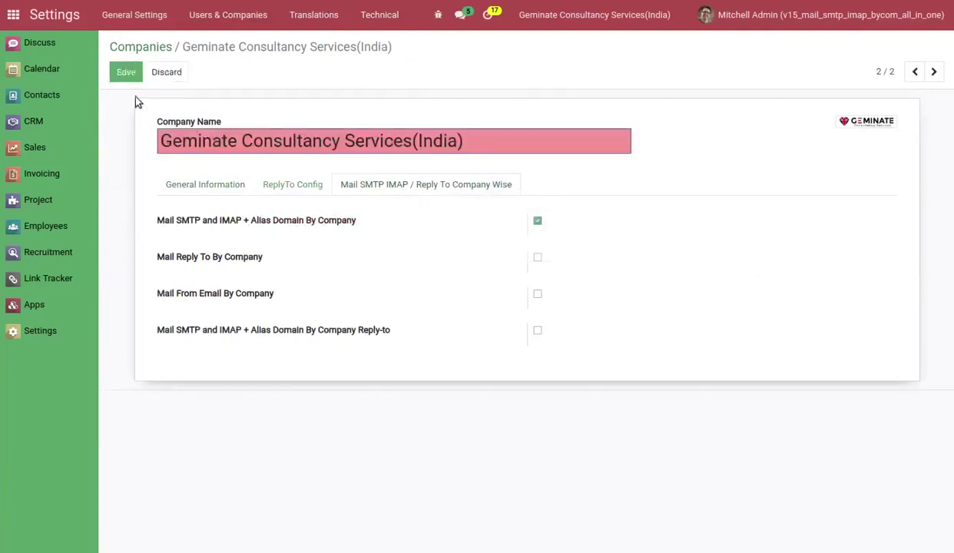
left_click(124, 71)
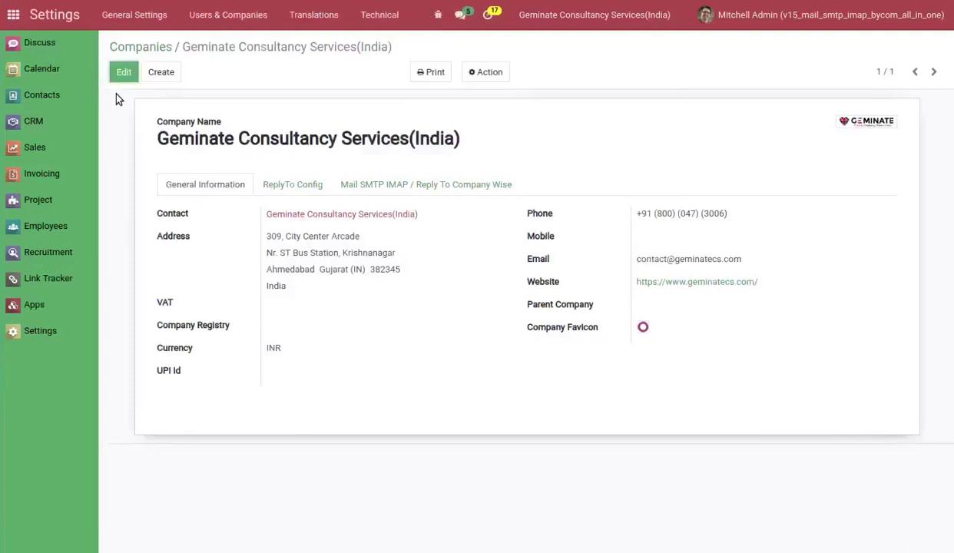
Review the gmail.com (India) and yahoo.com (Singapore) records under Technical > Alias Domains.
left_click(380, 16)
scroll(411, 287, "down", 3)
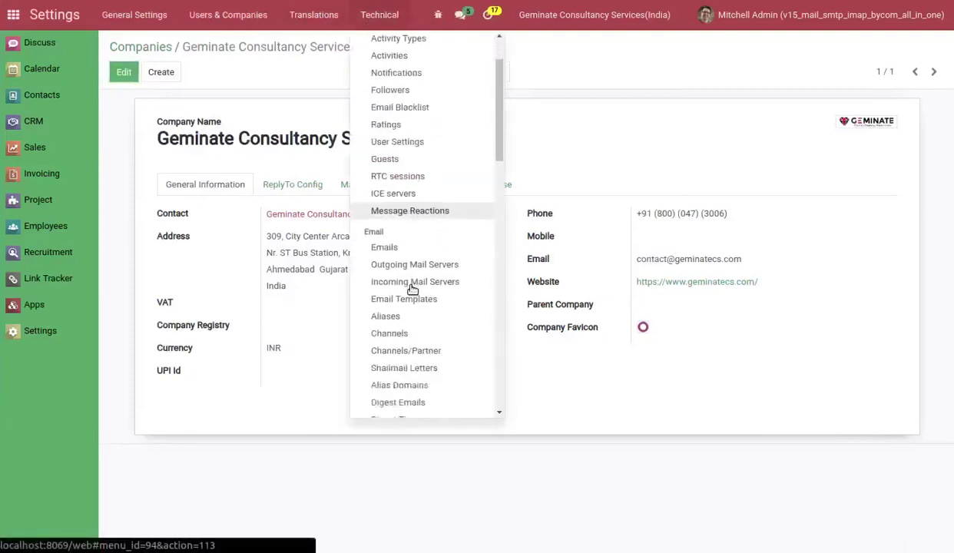
left_click(407, 316)
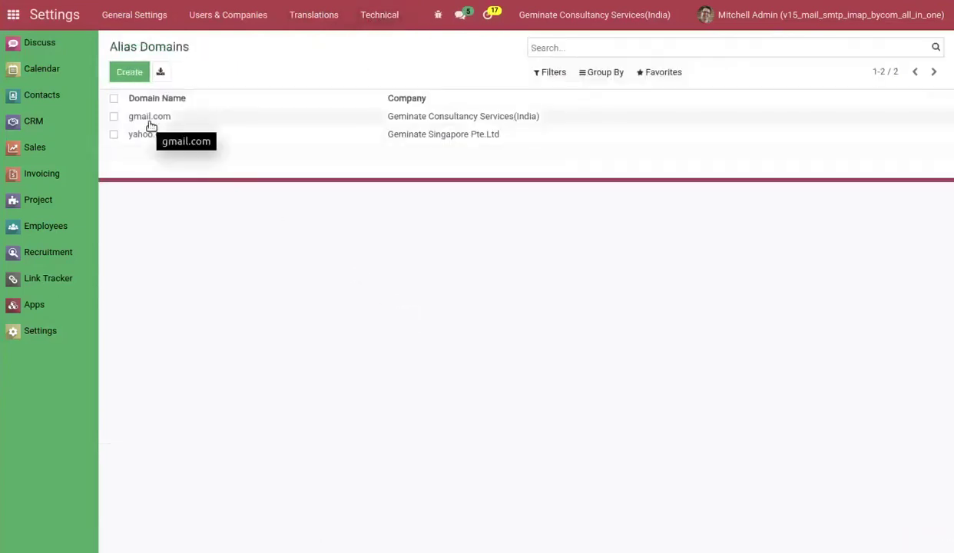
left_click(240, 122)
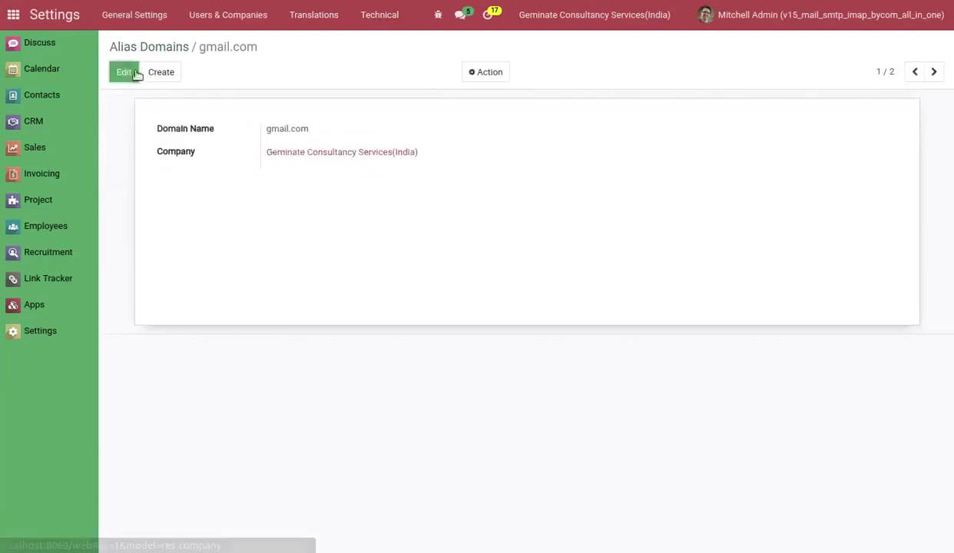
left_click(136, 47)
left_click(161, 133)
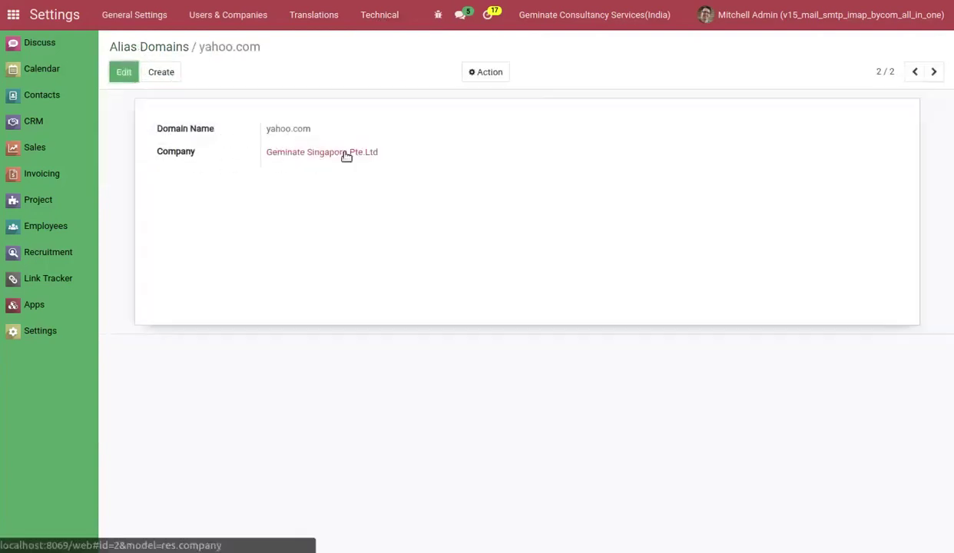
left_click(136, 47)
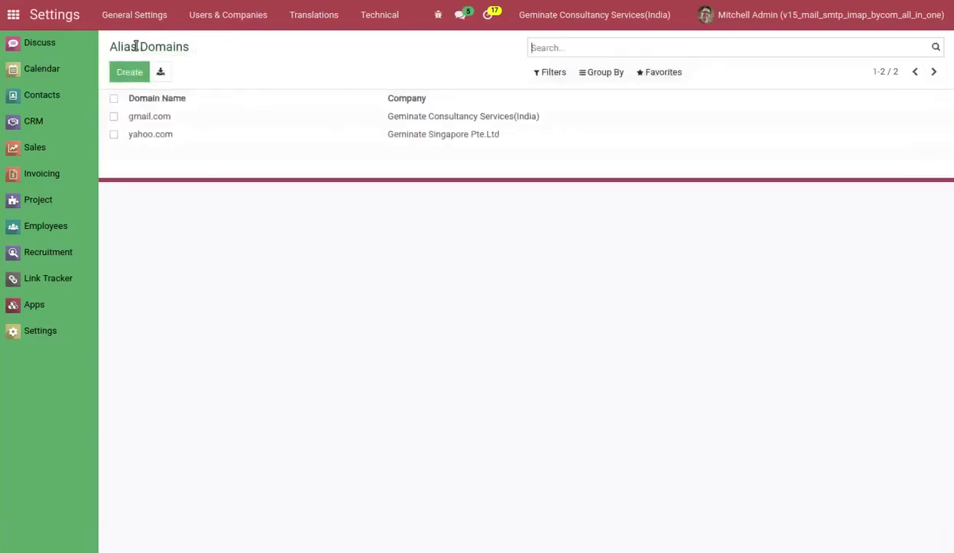
Open the devteam.geminatecs alias from the Technical > Aliases list.
left_click(382, 14)
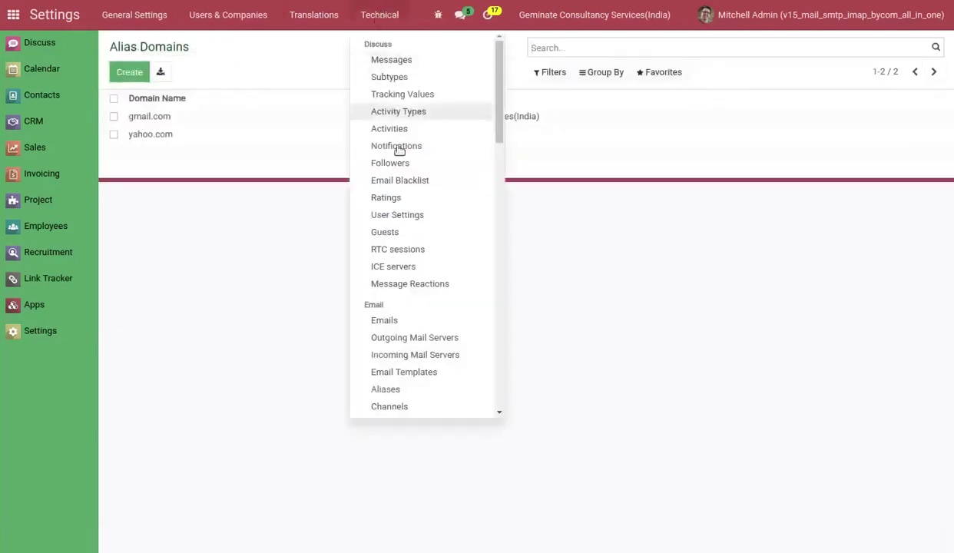
left_click(405, 390)
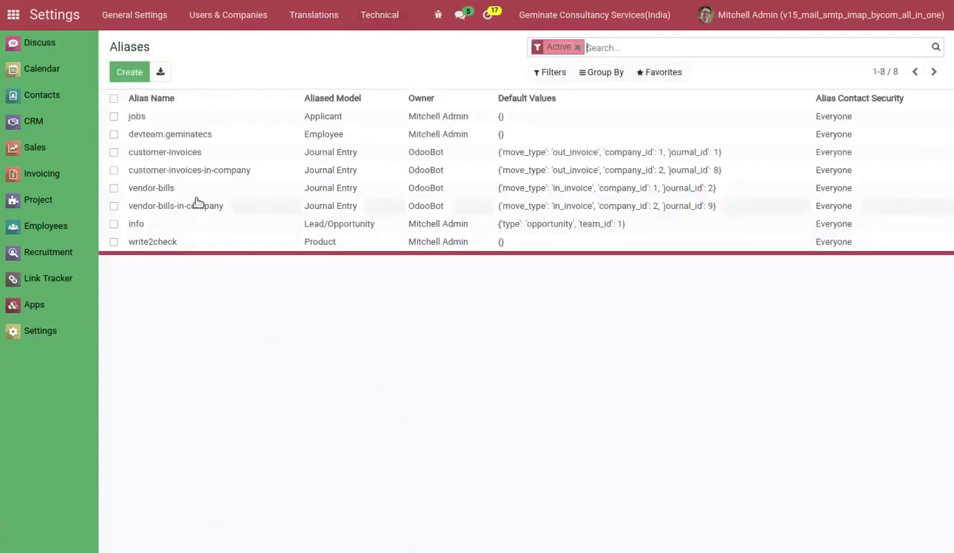
left_click(193, 135)
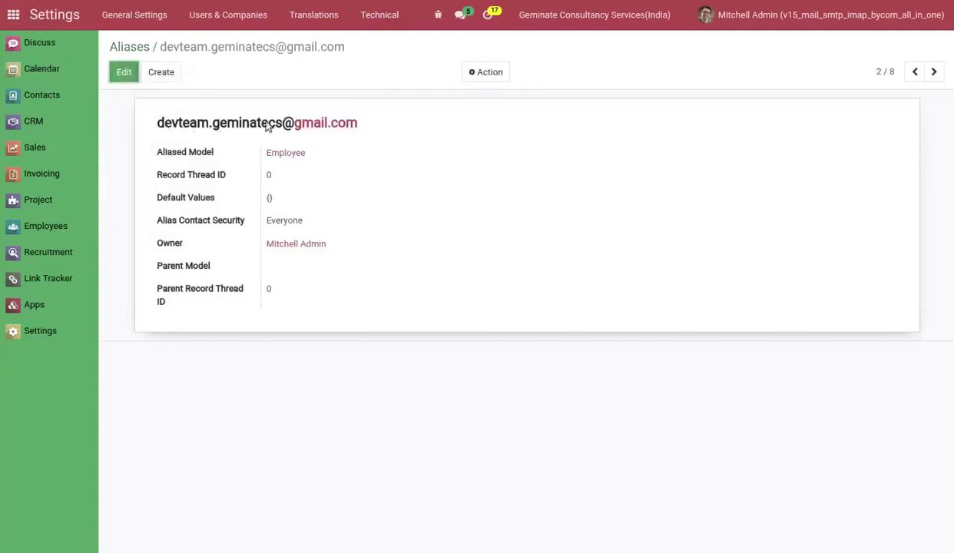
Change the alias's Aliased Model to Contact, save, and return to the aliases list.
left_click(126, 72)
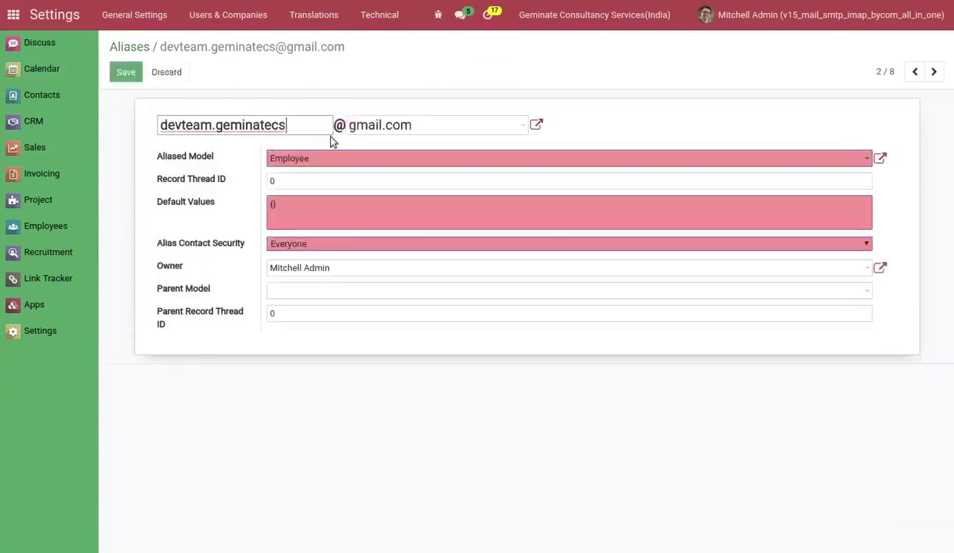
left_click(315, 160)
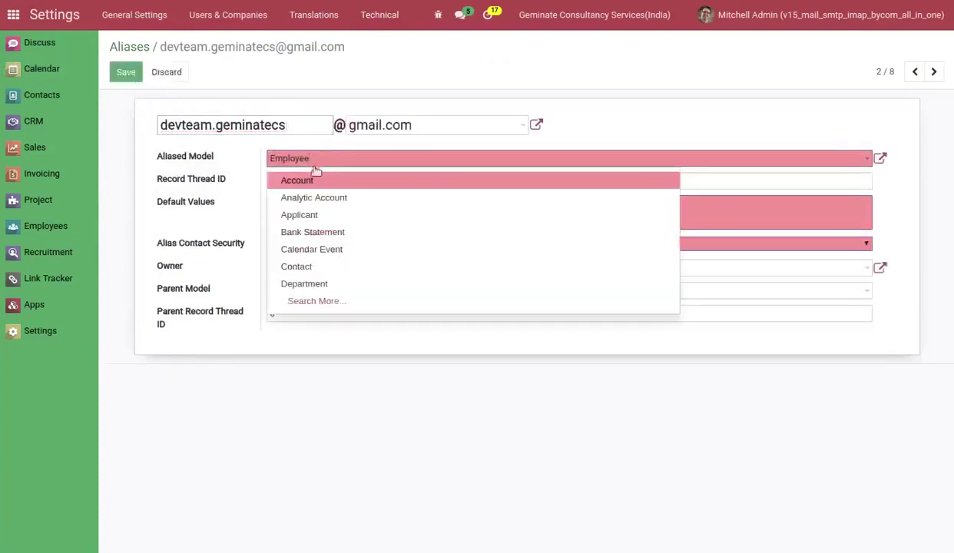
left_click(306, 266)
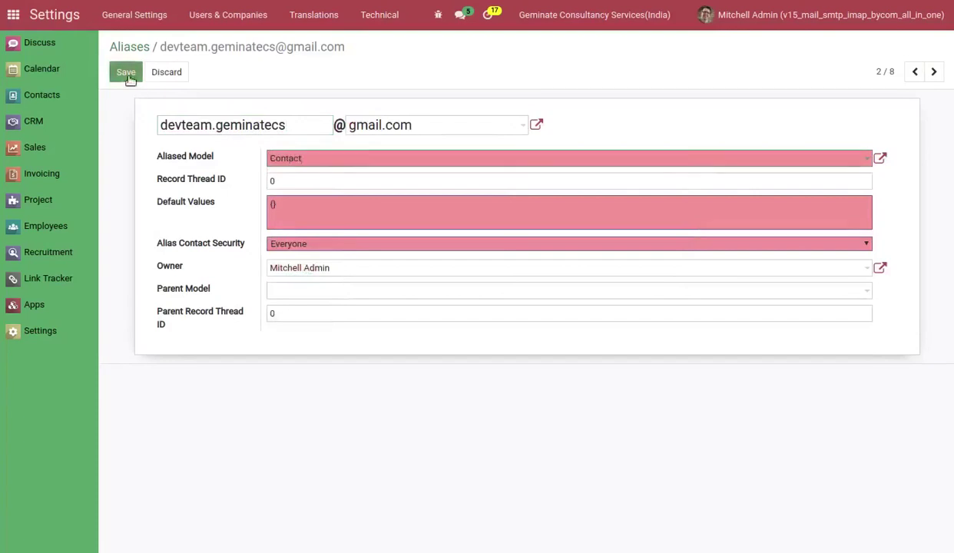
left_click(126, 72)
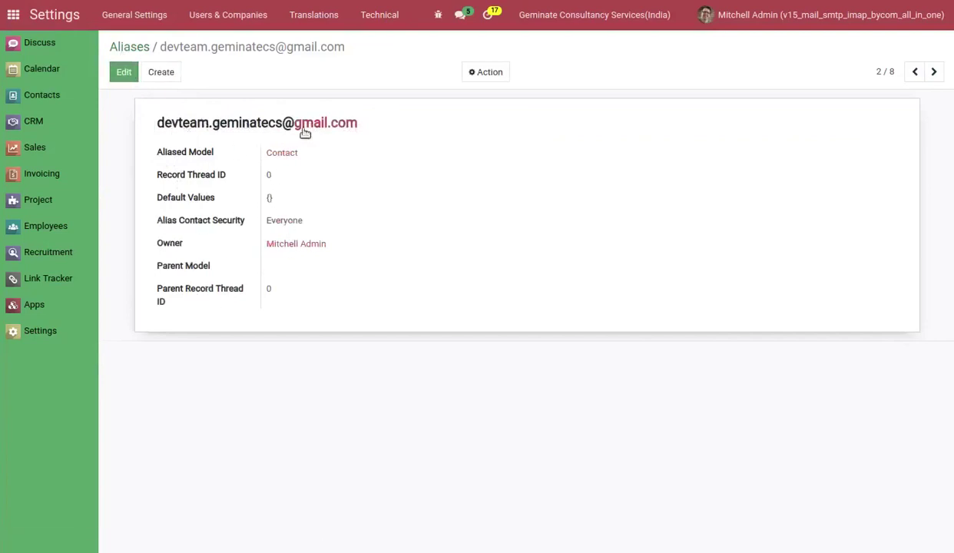
left_click(123, 47)
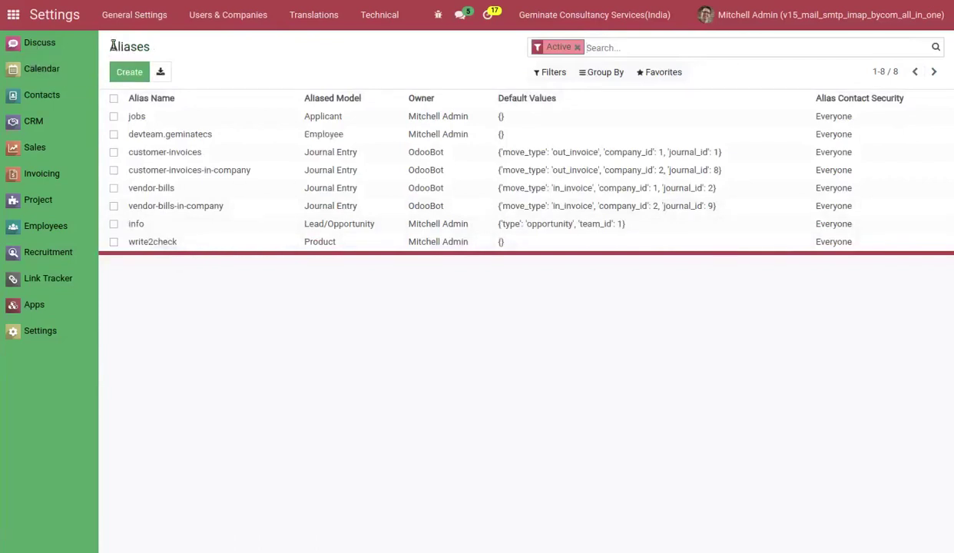
Inspect the Geminate and DevTeam records under Technical > Incoming Mail Servers and their companies.
left_click(387, 21)
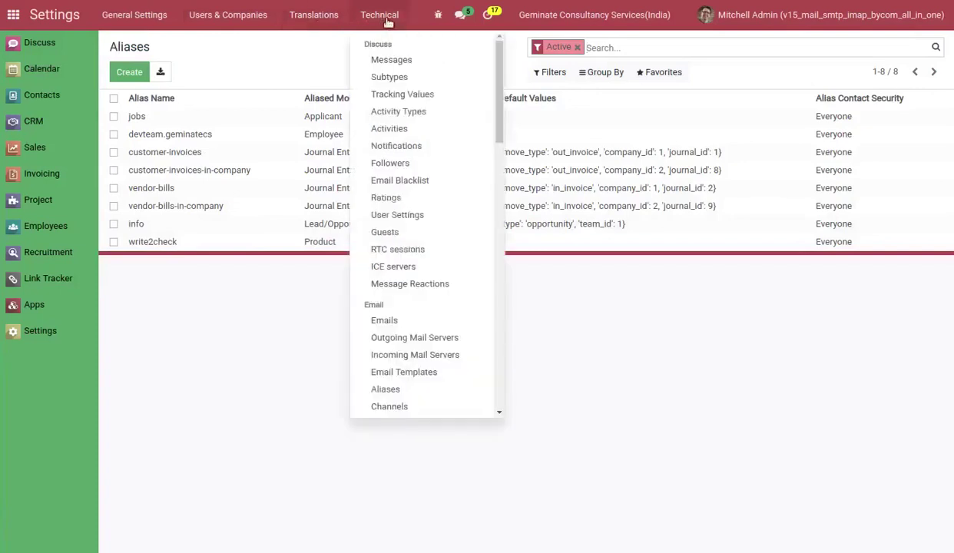
left_click(405, 357)
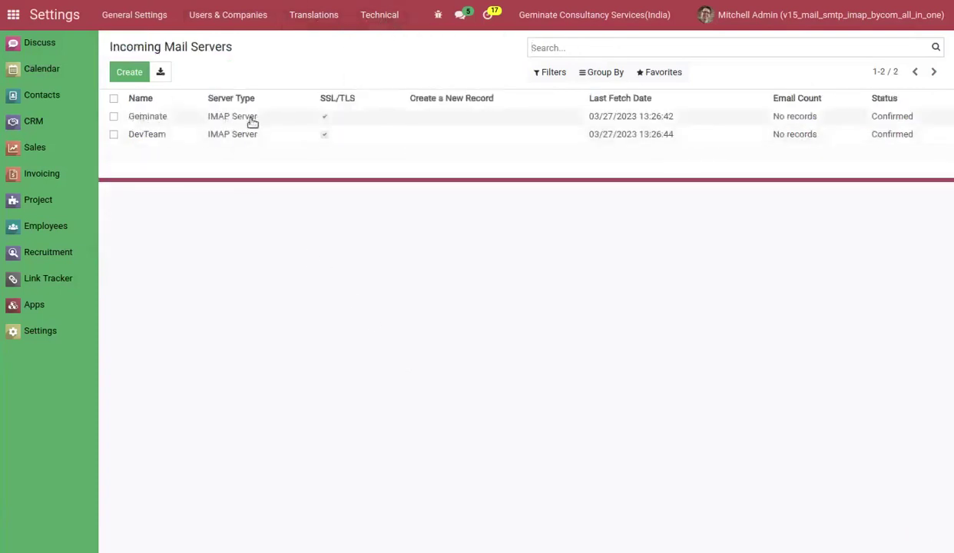
left_click(208, 118)
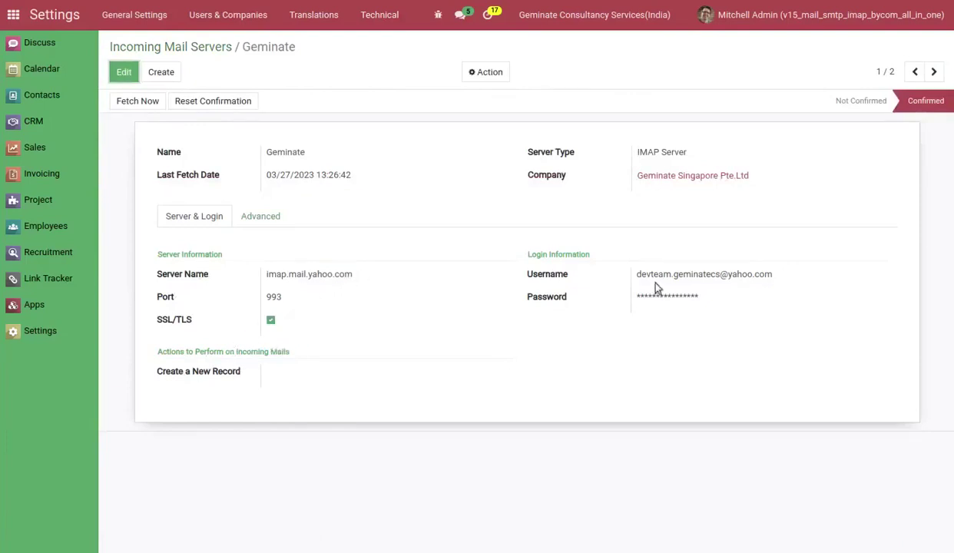
left_click(181, 46)
left_click(174, 138)
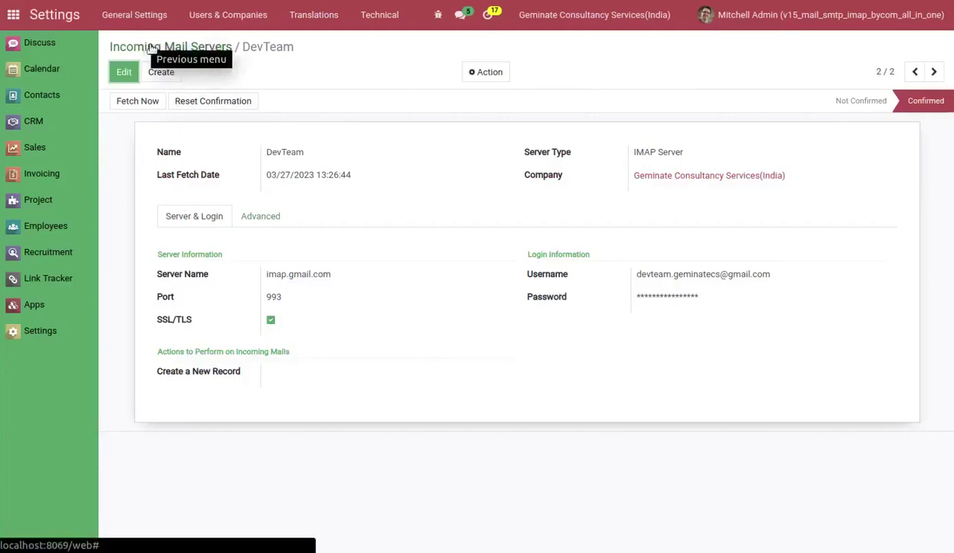
left_click(153, 48)
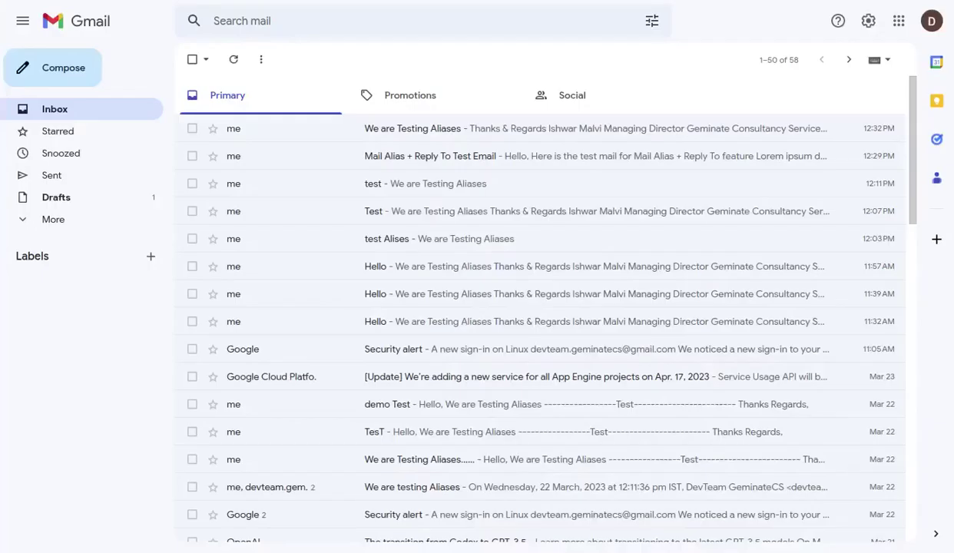
Compose a new email to both DevTeam addresses with subject 'We Are Testing Aliases'.
left_click(58, 72)
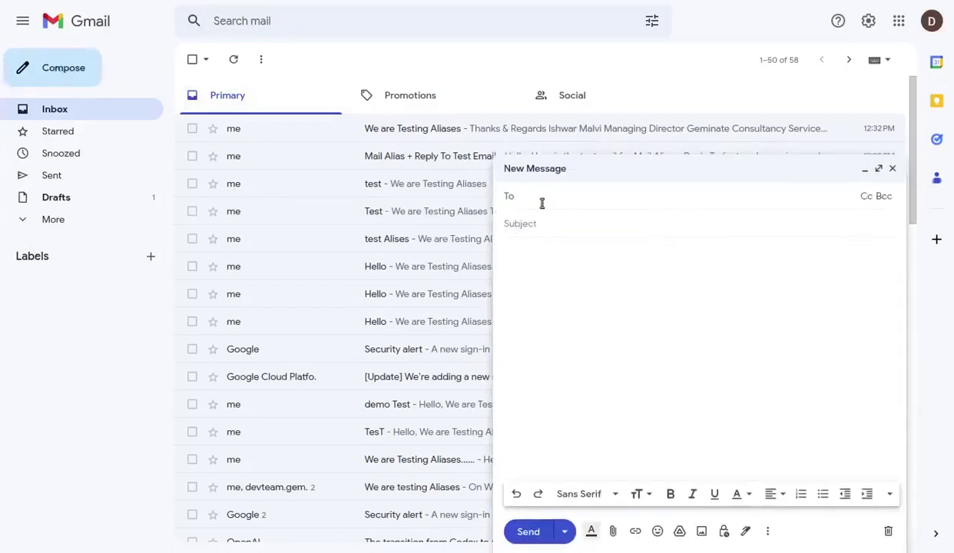
type("dev")
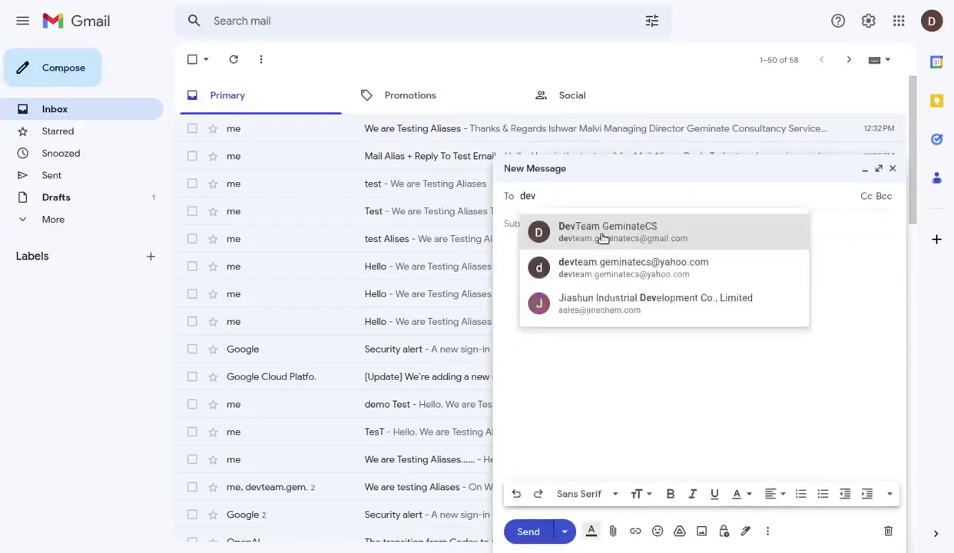
left_click(602, 238)
type("dev")
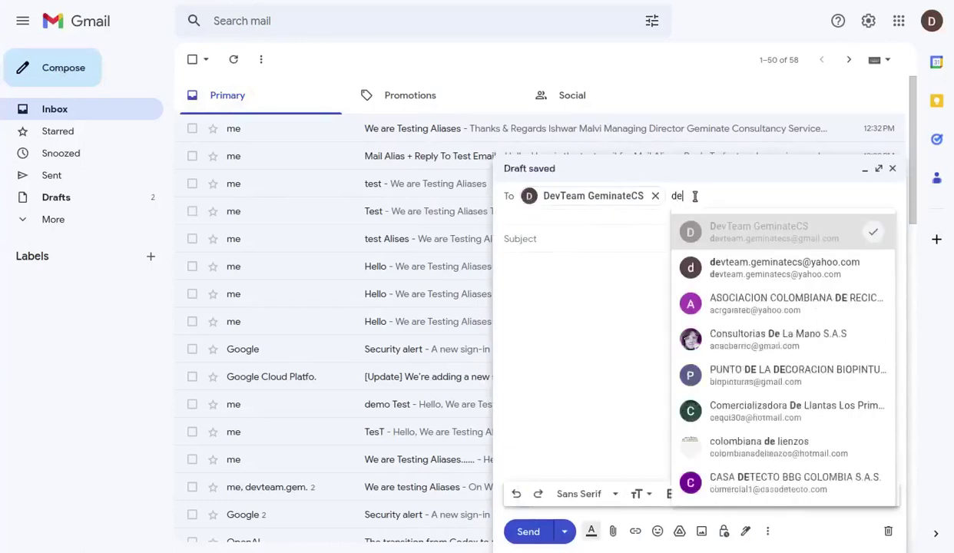
left_click(726, 266)
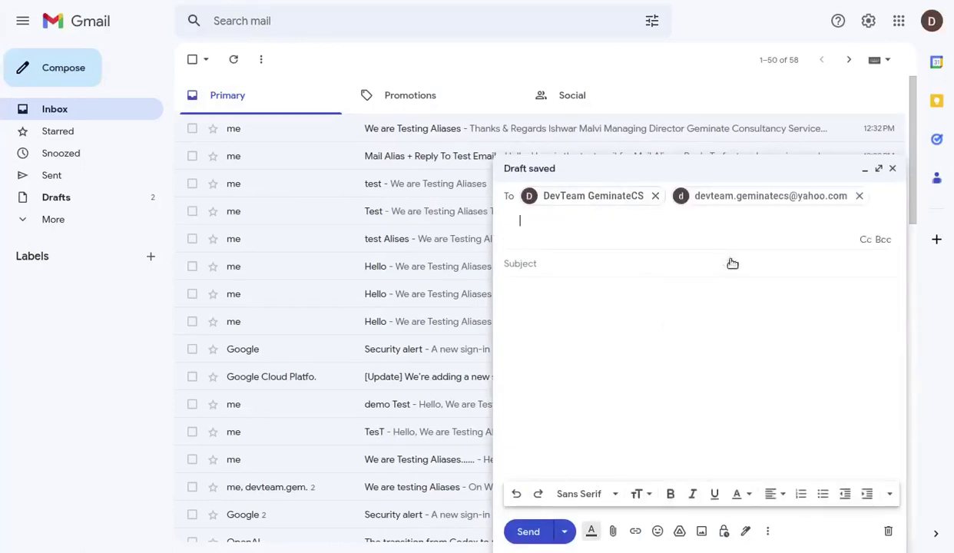
left_click(551, 263)
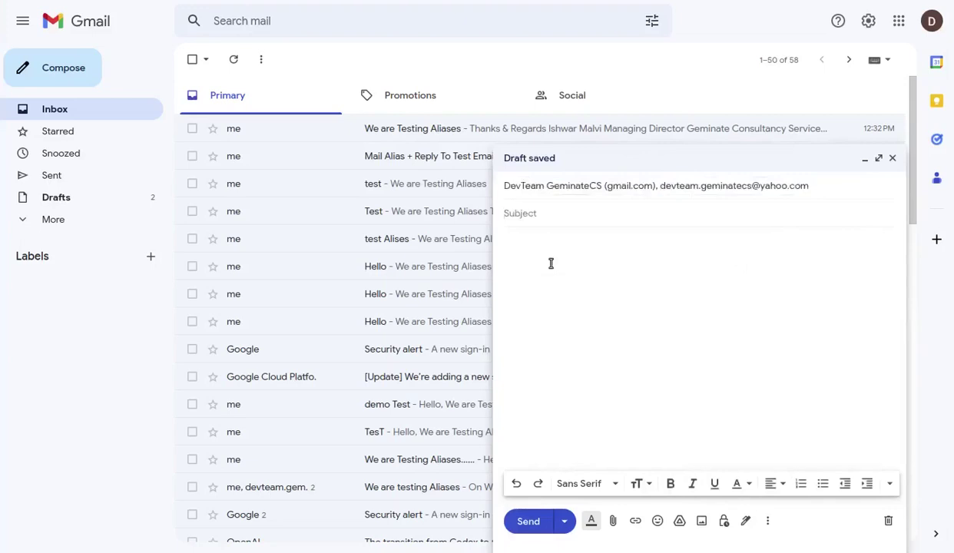
type("We ")
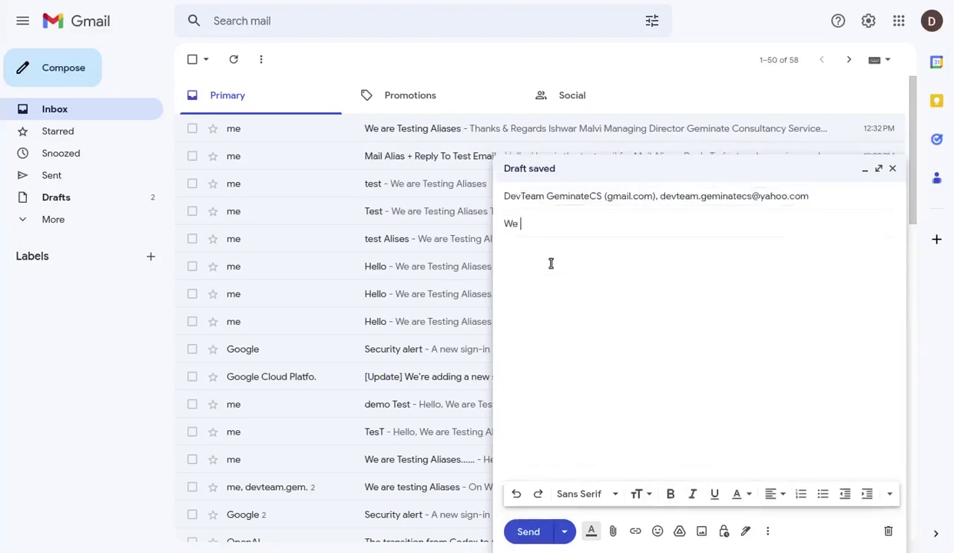
type("Are Testi")
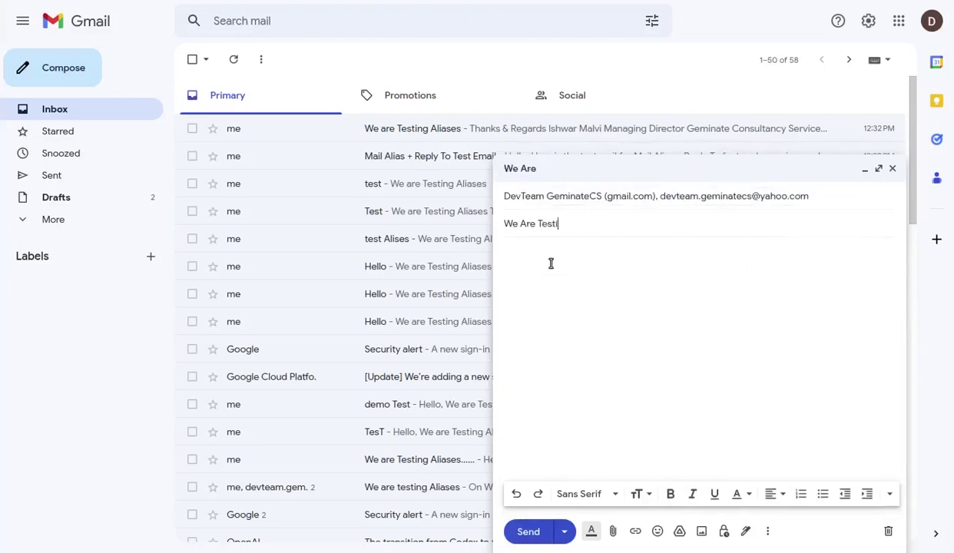
type("ng Aliases")
left_click(529, 284)
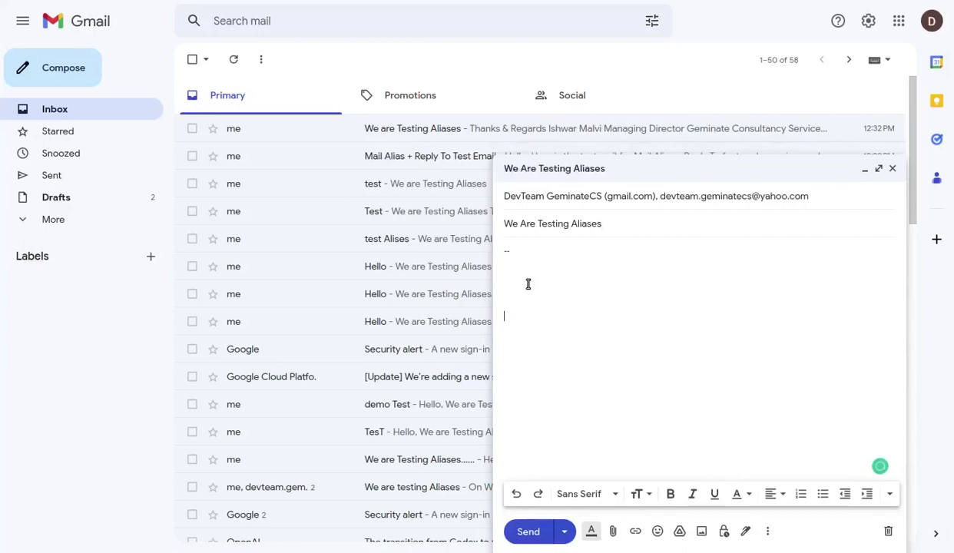
type("Thank")
key("Tab")
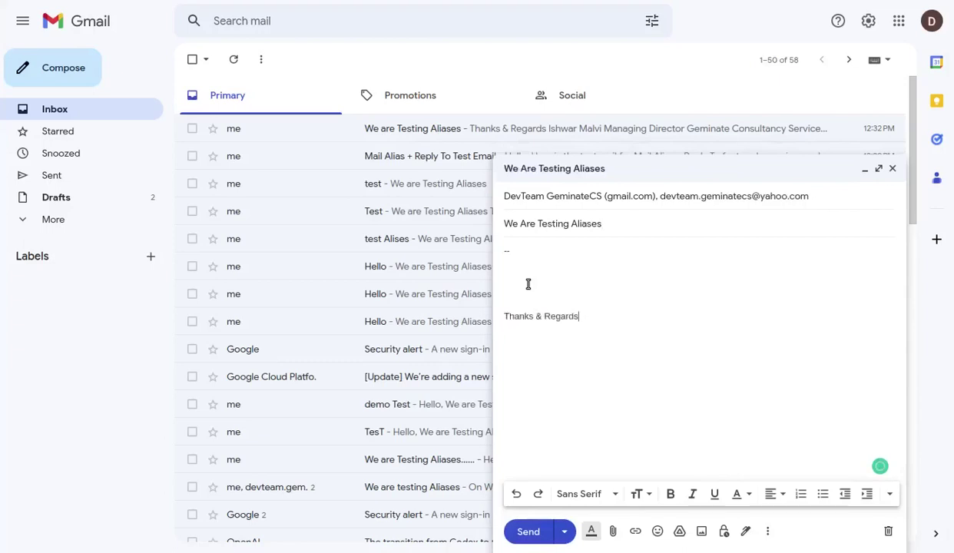
key("c")
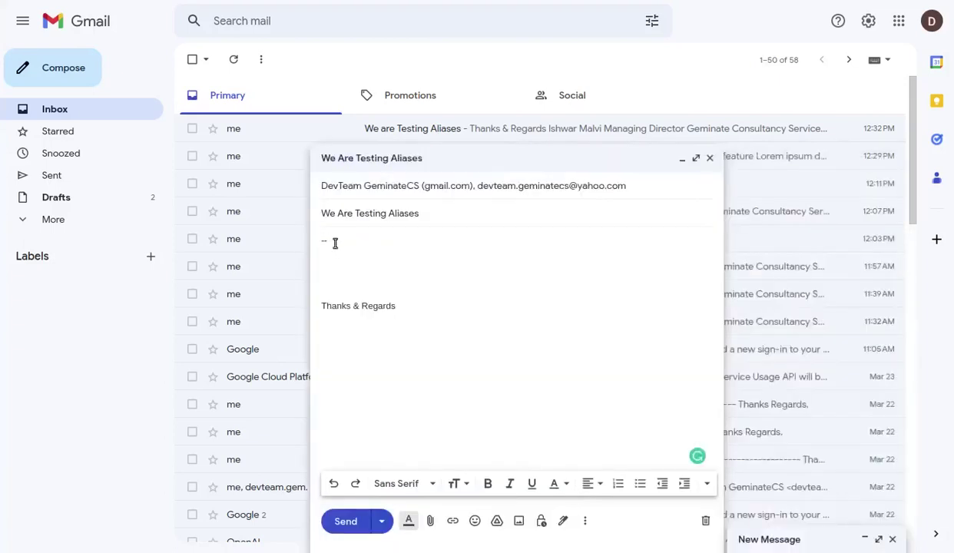
key("BackSpace")
key("BackSpace")
key("BackSpace")
type("W")
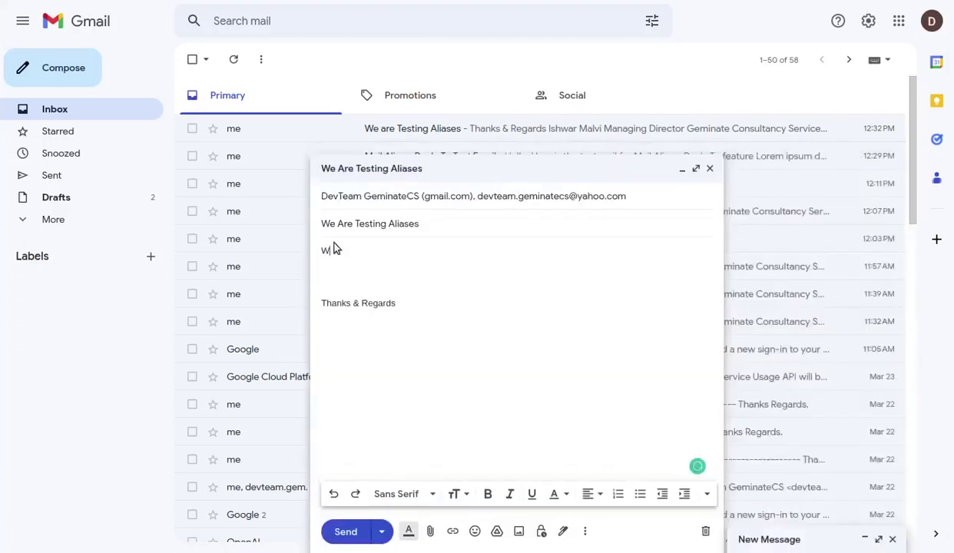
type("e are Testing Alise")
key("BackSpace")
type("ses")
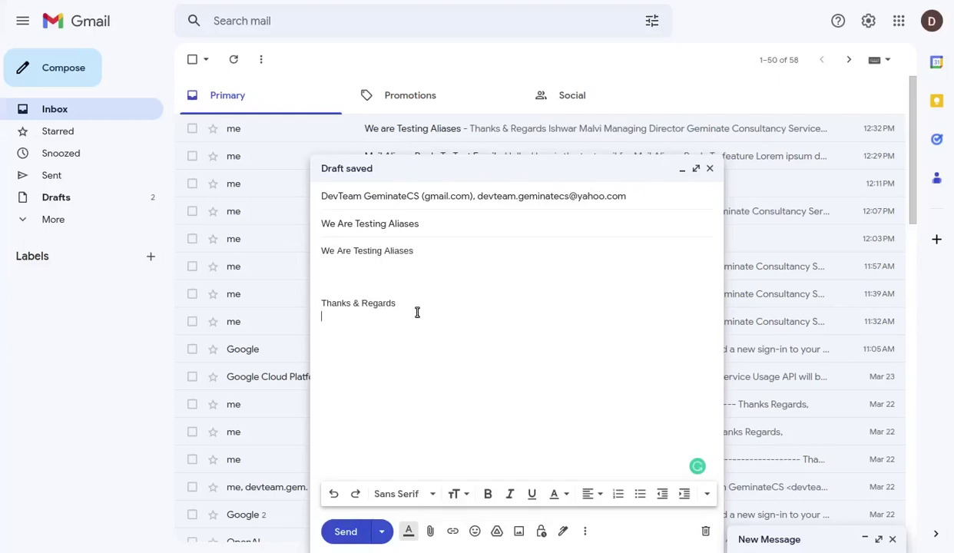
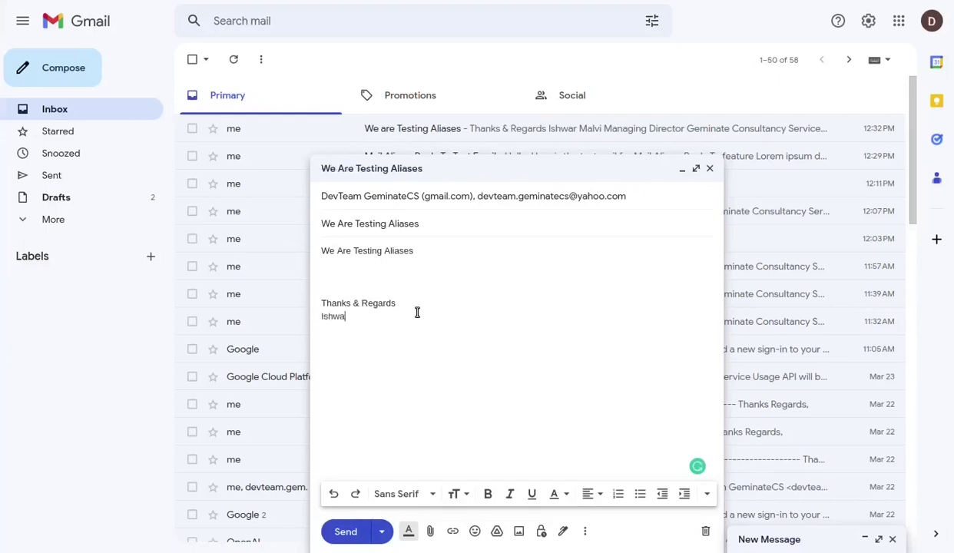
key("Return")
type("Managing Di")
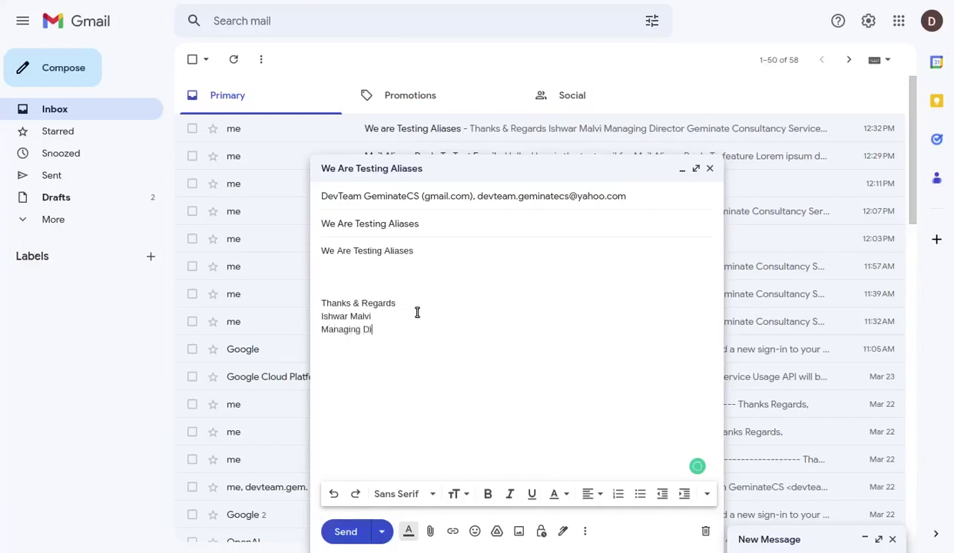
type("rector")
key("Return")
type("ww")
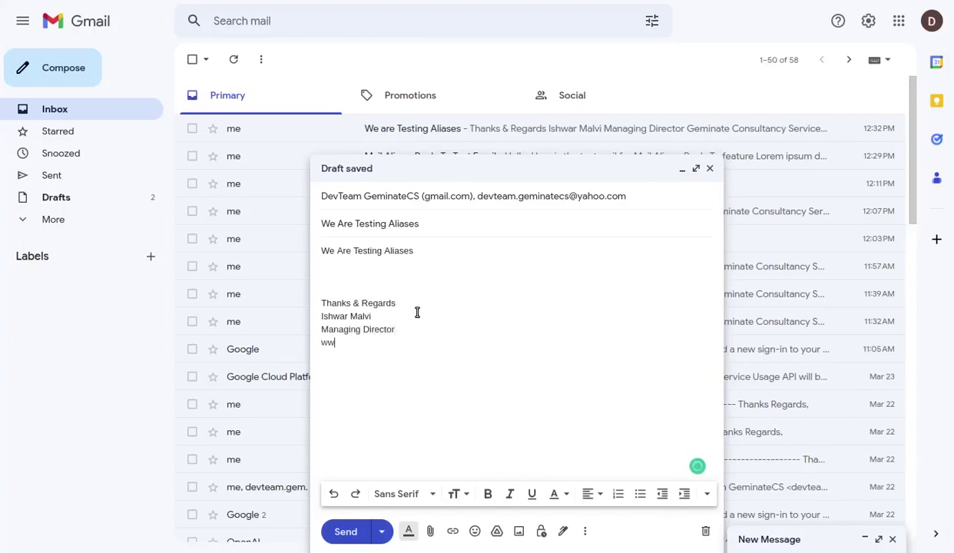
type("w.geminatecs.com")
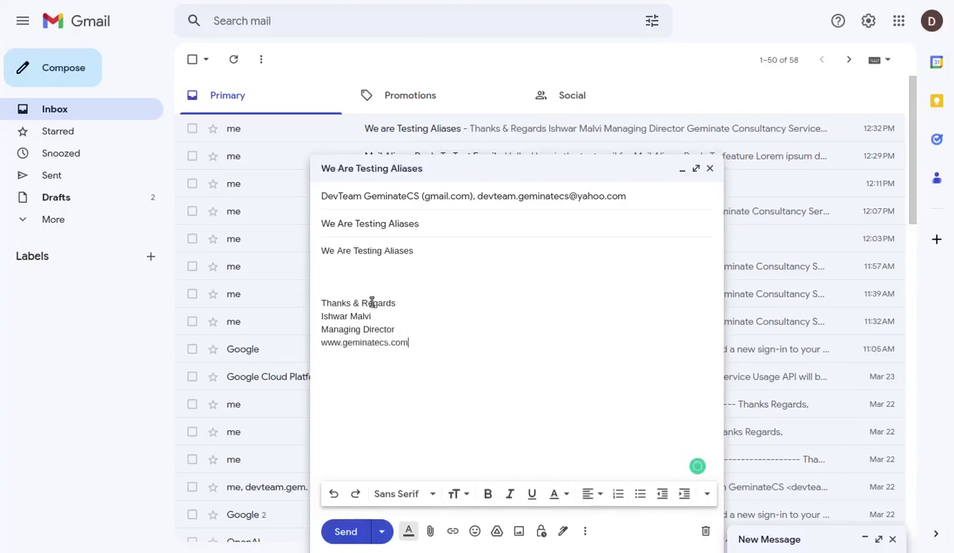
left_click(345, 532)
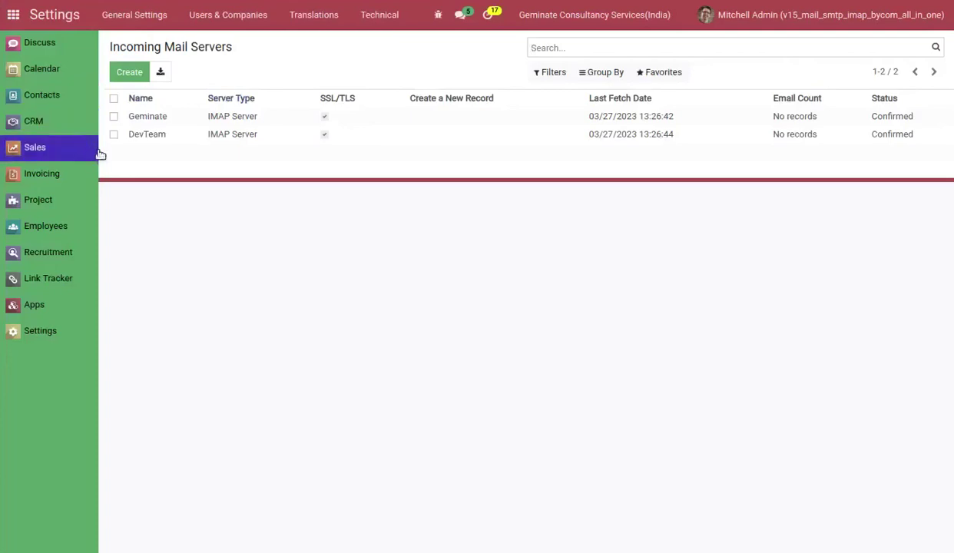
Run Fetch Now on the DevTeam incoming mail server.
left_click(162, 137)
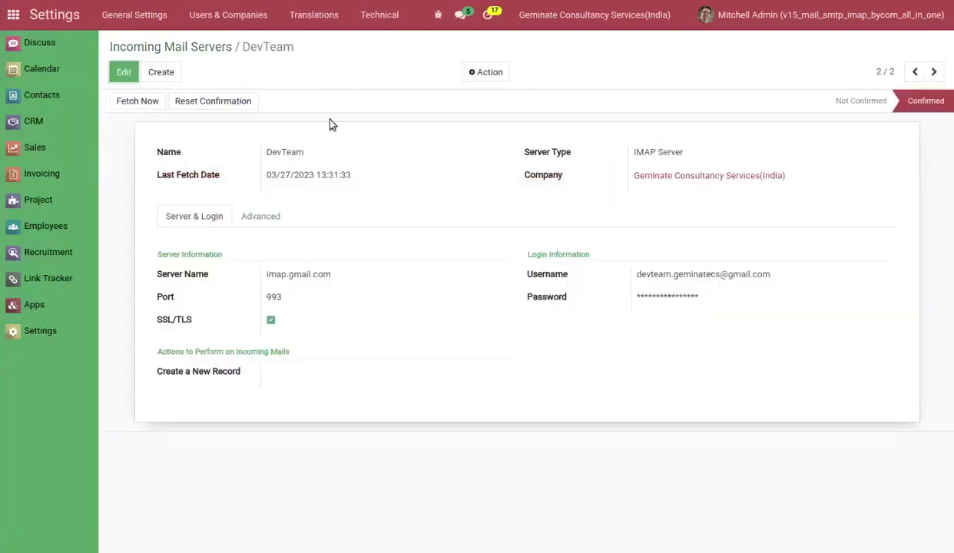
left_click(143, 101)
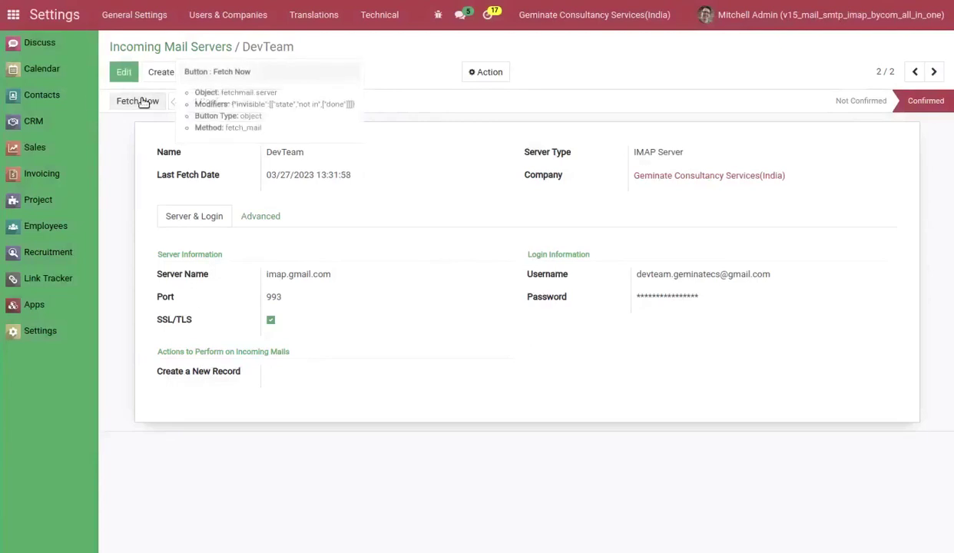
Find the new 'We are Testing Aliases' contact in Contacts and read the test message in its chatter.
left_click(45, 96)
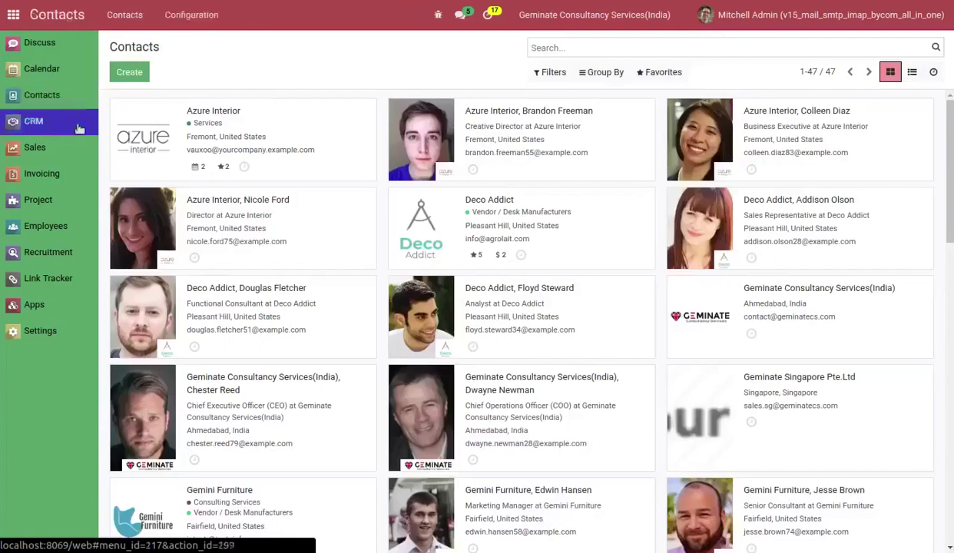
scroll(426, 311, "down", 3)
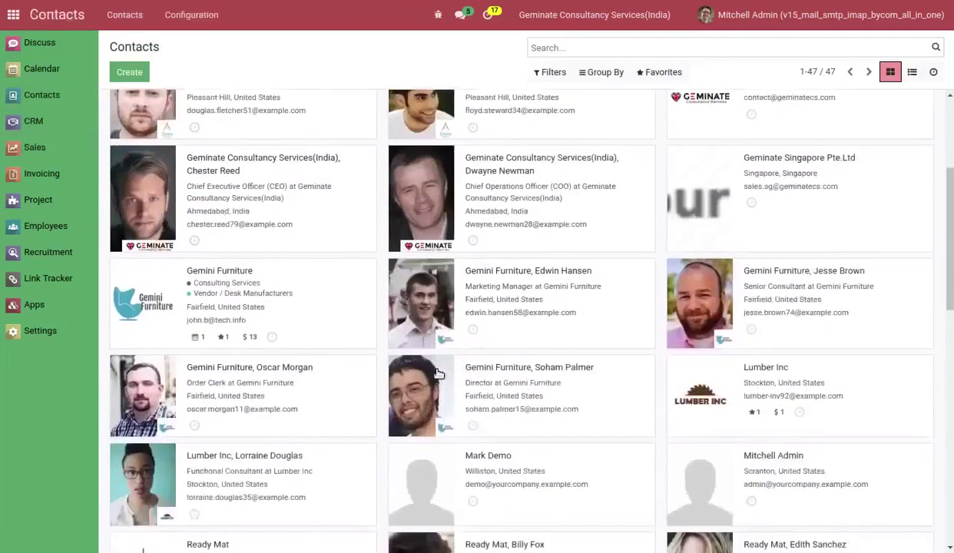
scroll(438, 373, "down", 5)
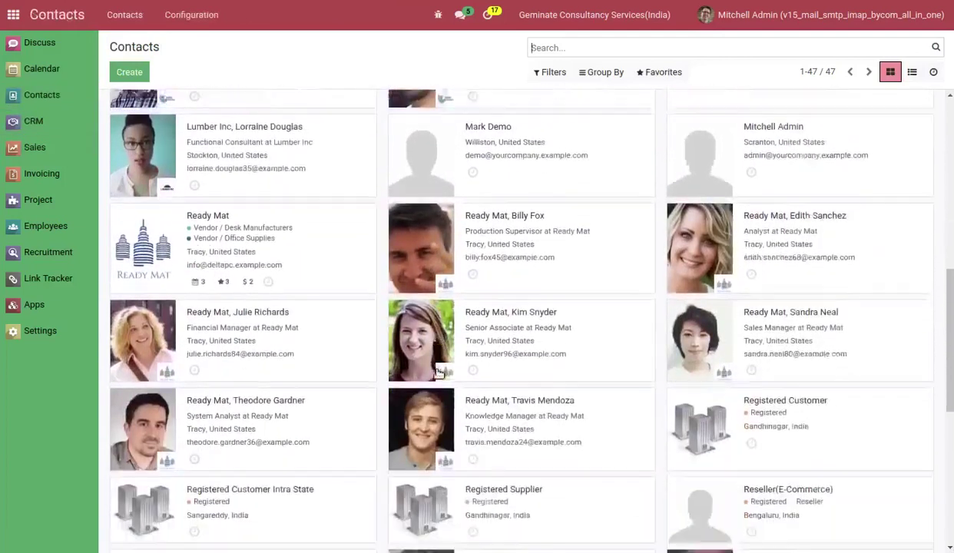
scroll(438, 374, "down", 1)
scroll(438, 374, "down", 1)
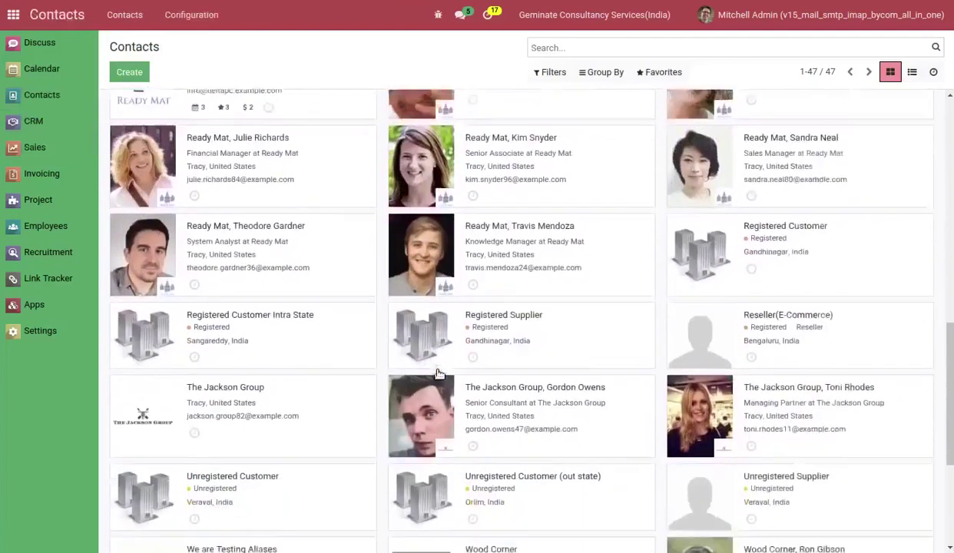
scroll(438, 373, "down", 1)
scroll(439, 374, "down", 2)
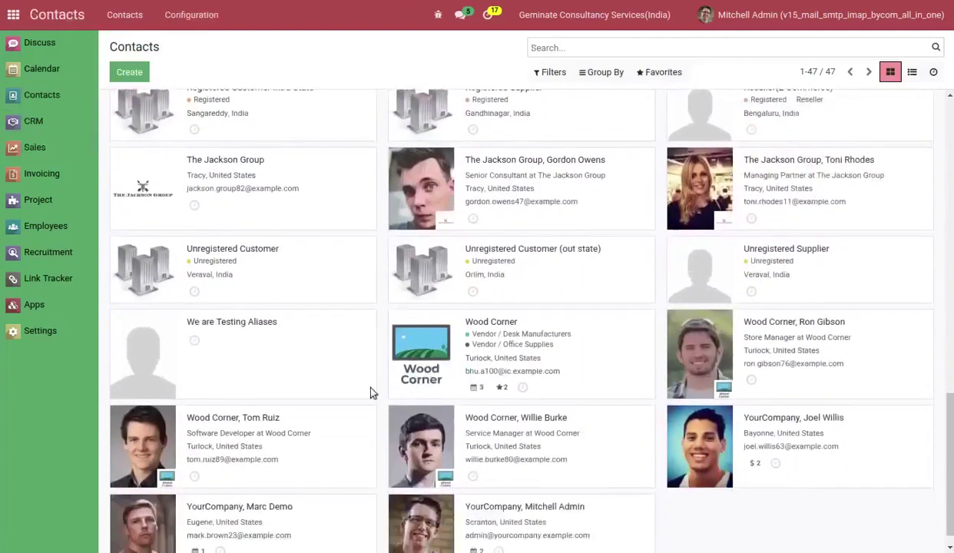
left_click(276, 373)
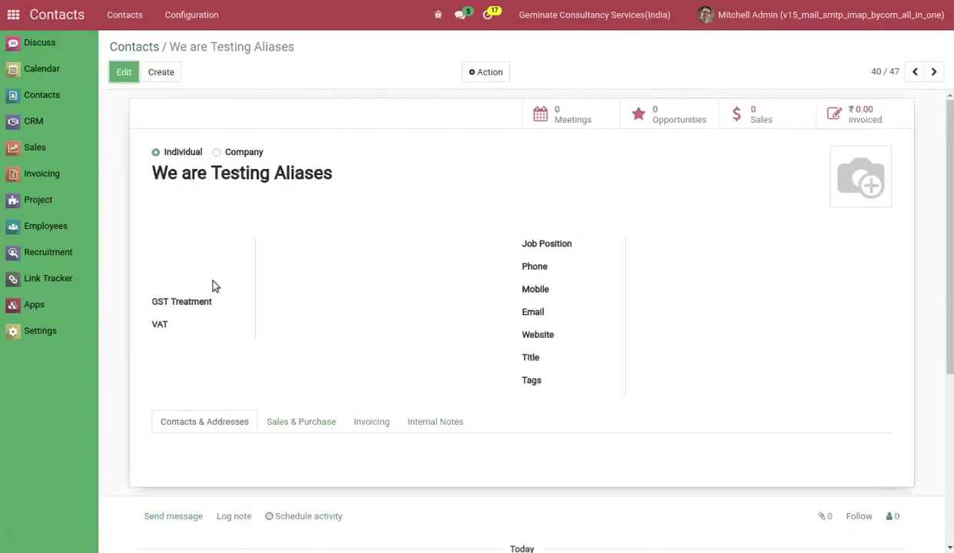
scroll(219, 292, "down", 4)
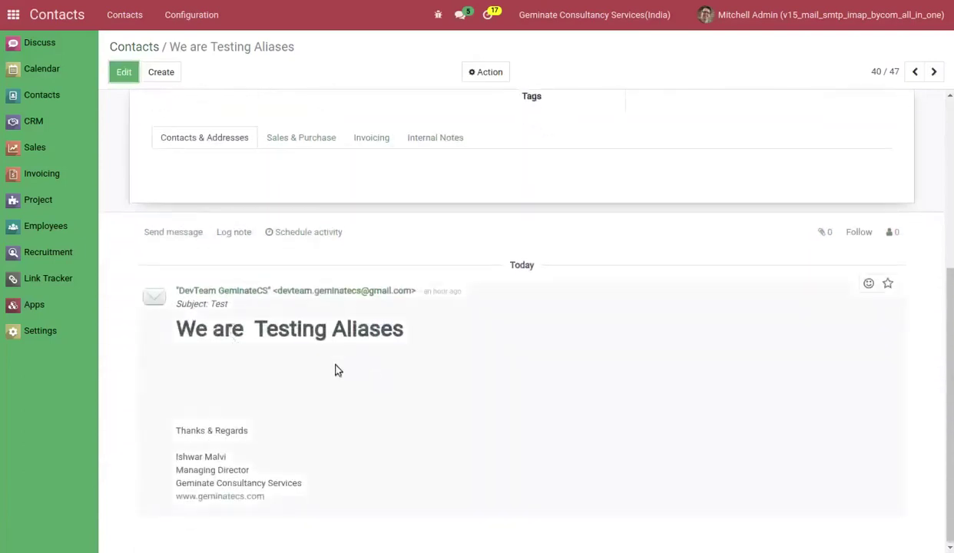
scroll(368, 387, "up", 4)
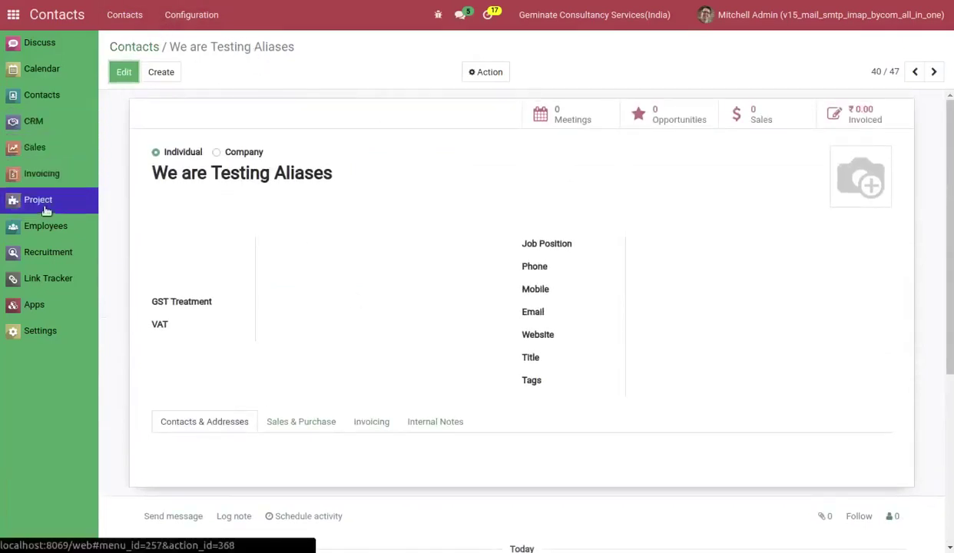
Open the 'We Are Testing Aliases' card in the Employees kanban and review its form.
left_click(42, 231)
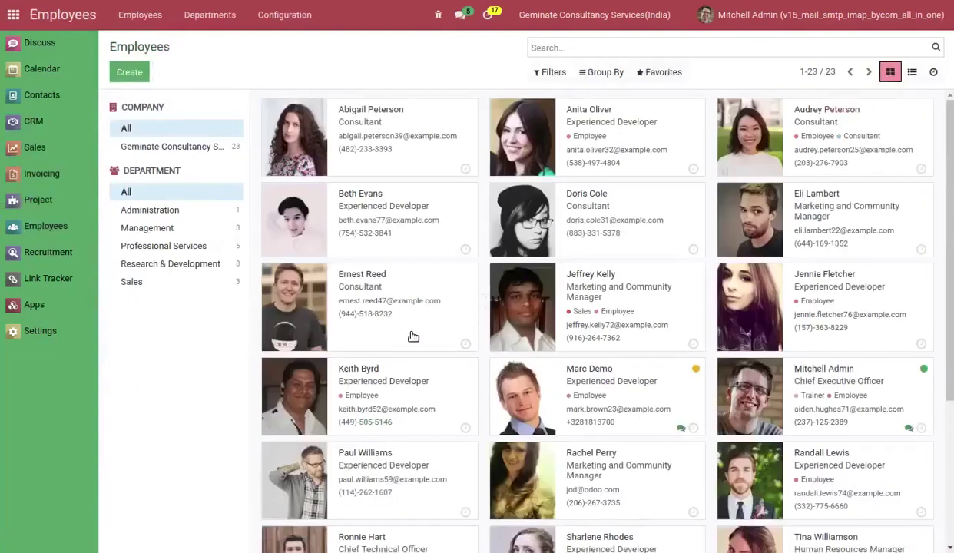
scroll(362, 370, "down", 5)
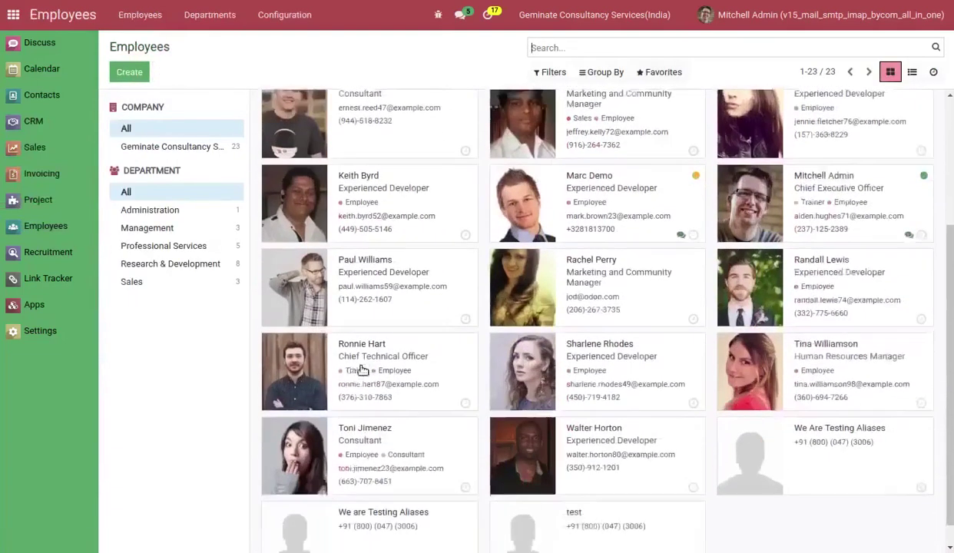
left_click(804, 444)
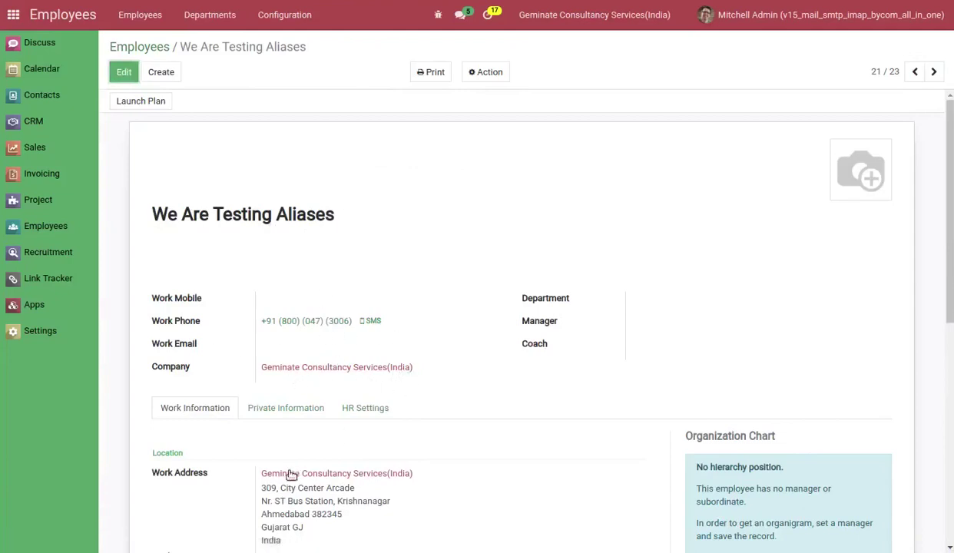
scroll(357, 505, "down", 2)
scroll(405, 398, "up", 2)
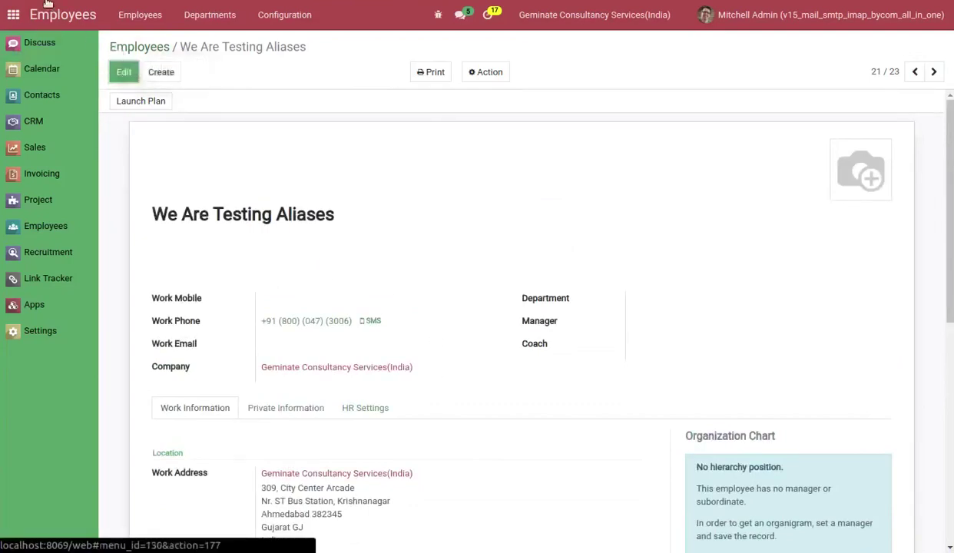
Open the Geminate Consultancy Services(India) company from Settings > Users & Companies > Companies.
left_click(46, 331)
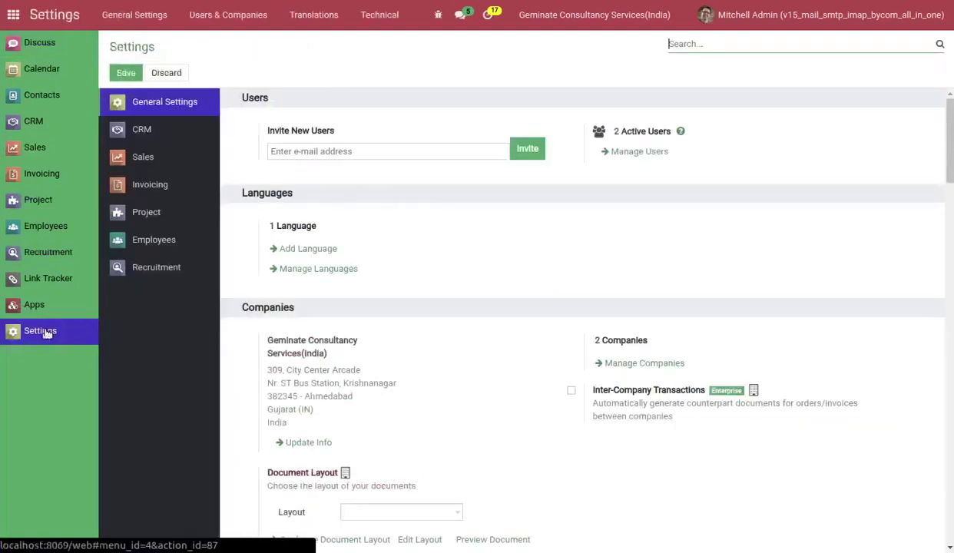
left_click(208, 17)
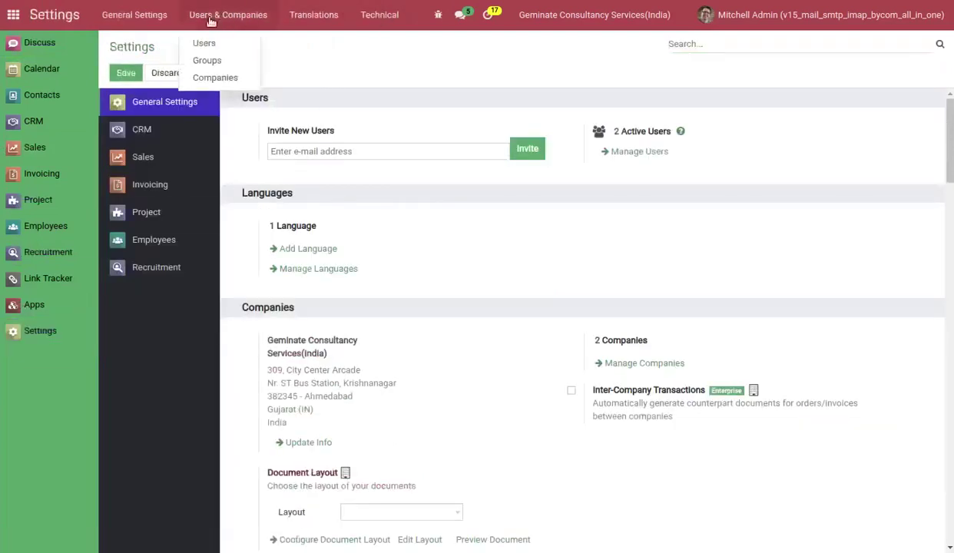
left_click(207, 78)
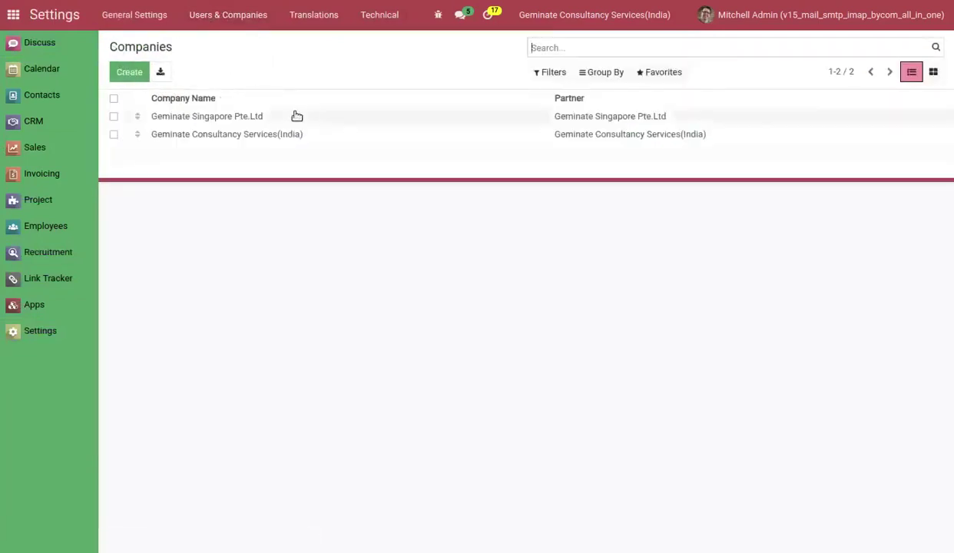
left_click(287, 134)
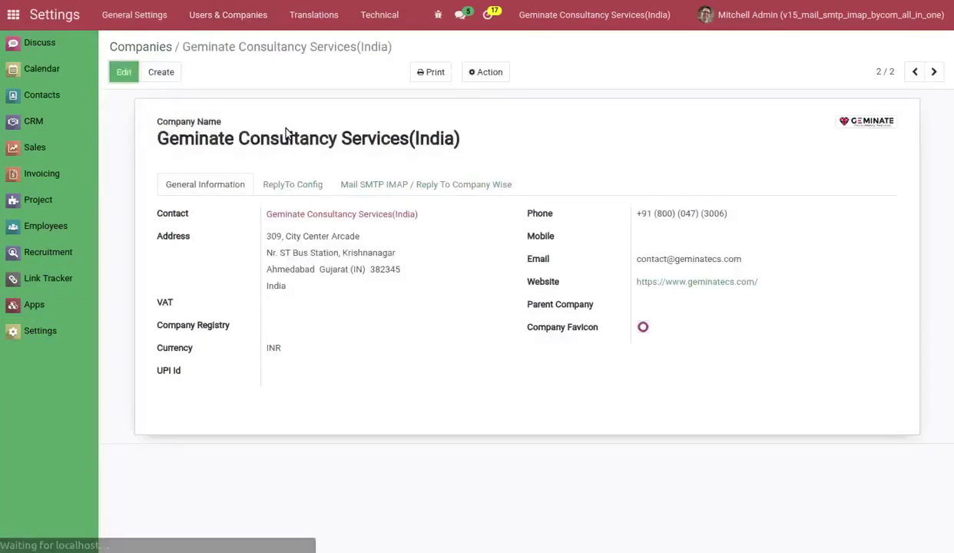
Enable Mail Reply To By Company for the India company and save it.
left_click(393, 188)
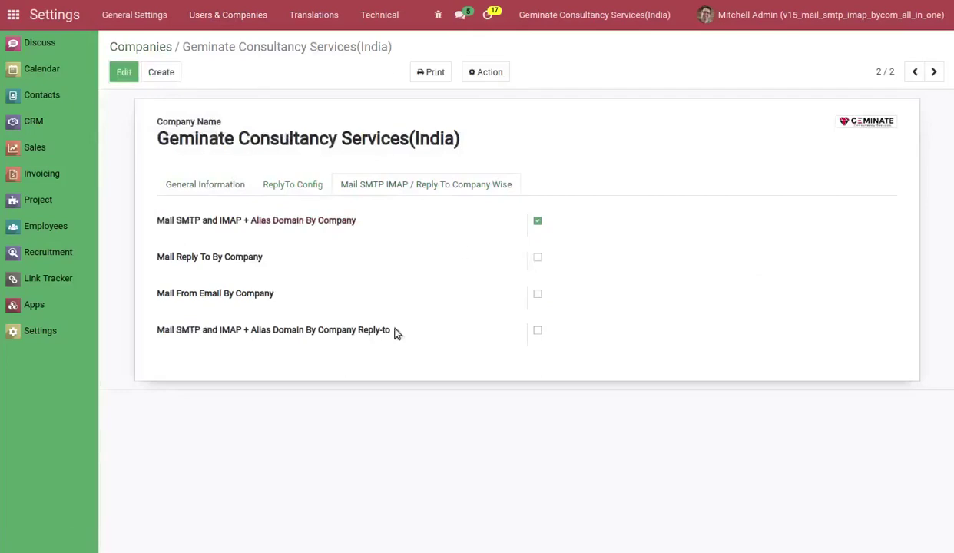
left_click(186, 263)
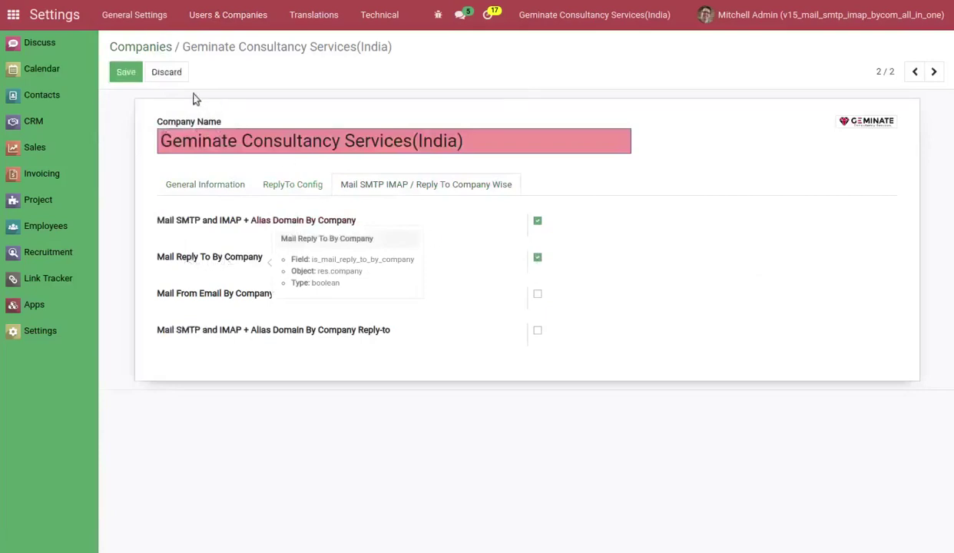
left_click(125, 75)
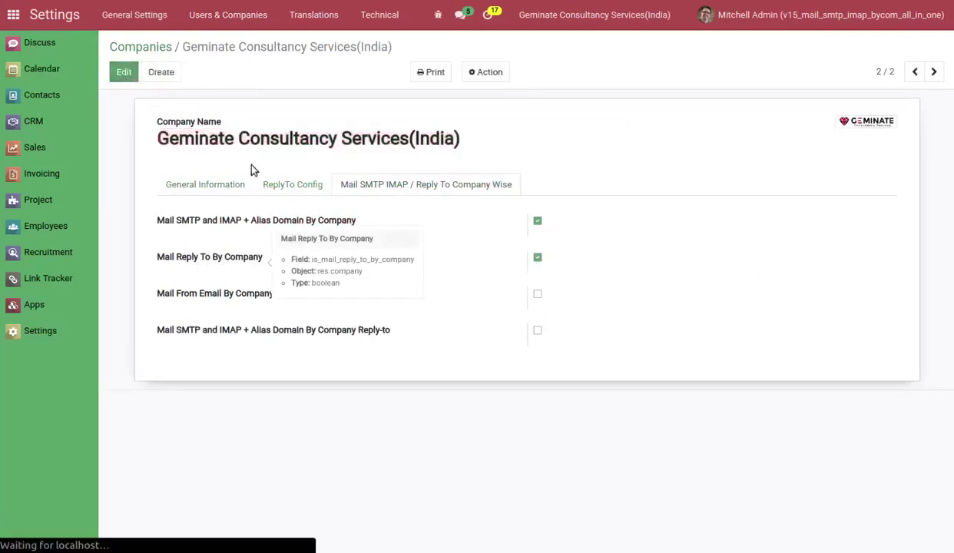
left_click(287, 188)
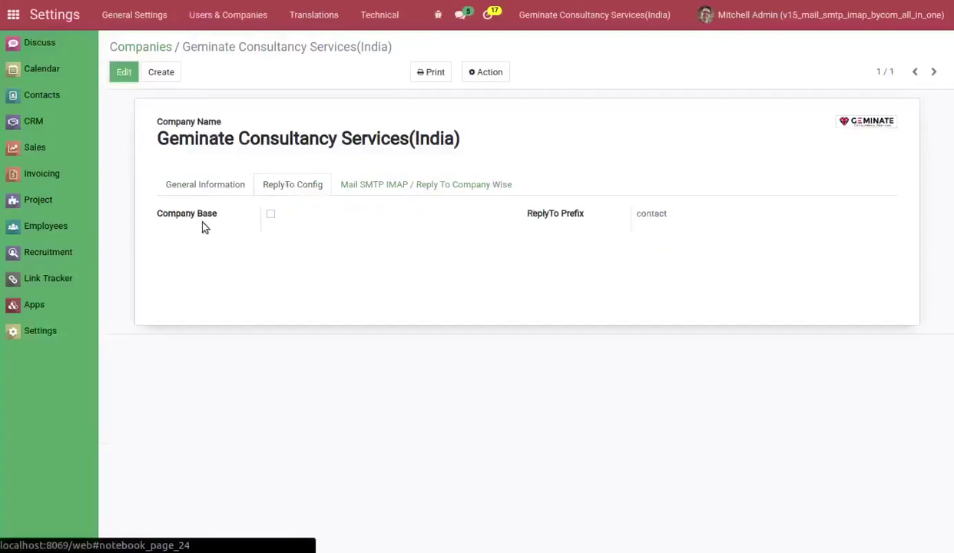
left_click(447, 187)
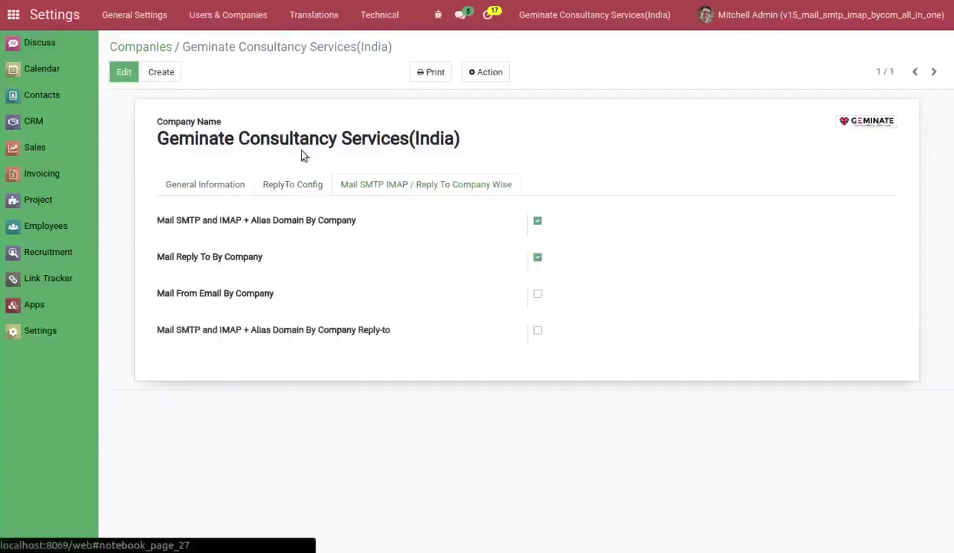
left_click(540, 260)
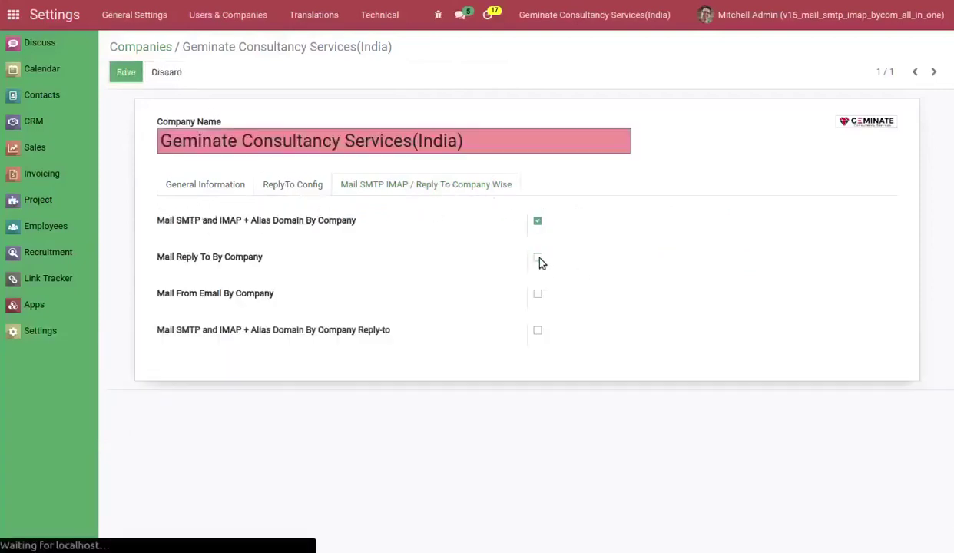
left_click(319, 183)
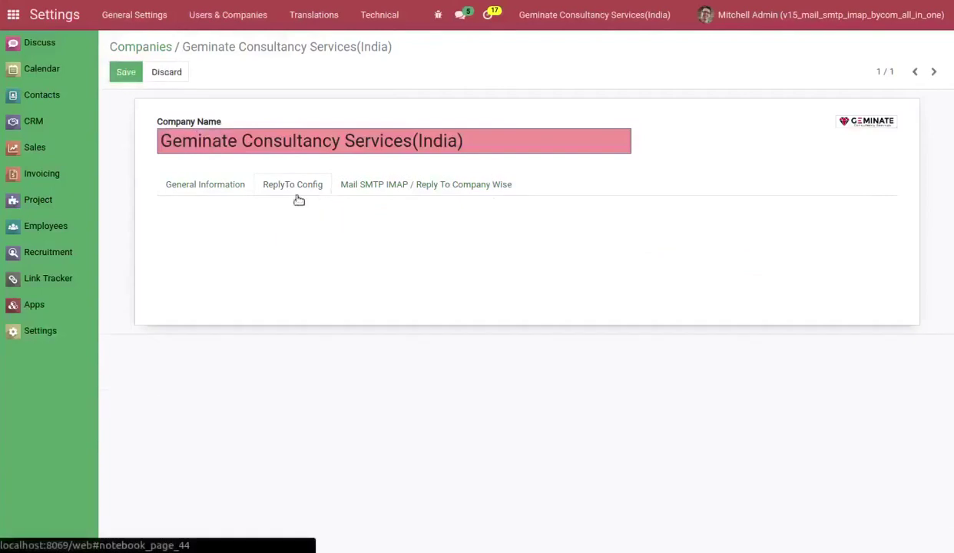
left_click(404, 185)
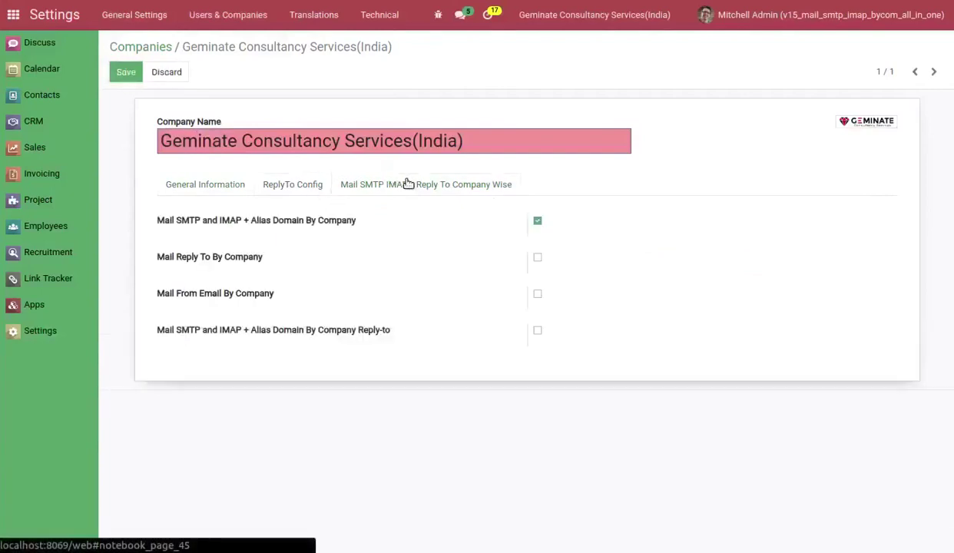
left_click(539, 258)
left_click(125, 72)
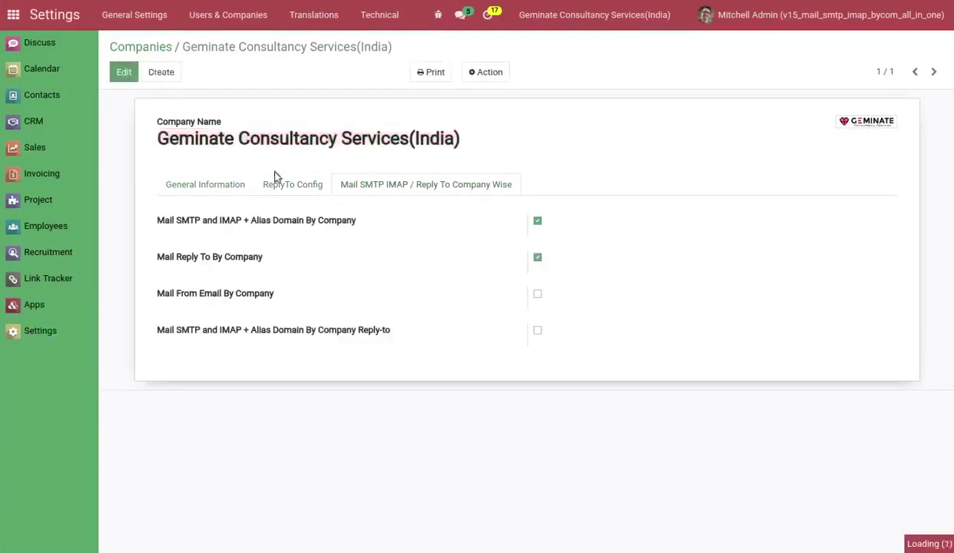
Set the ReplyTo Config to Company Base and save, then go to Sales quotations.
left_click(290, 186)
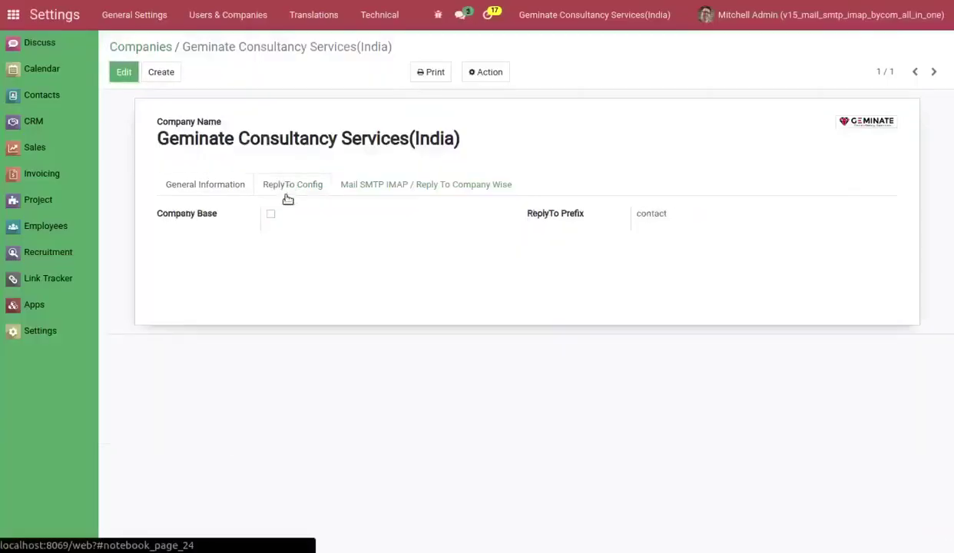
left_click(272, 215)
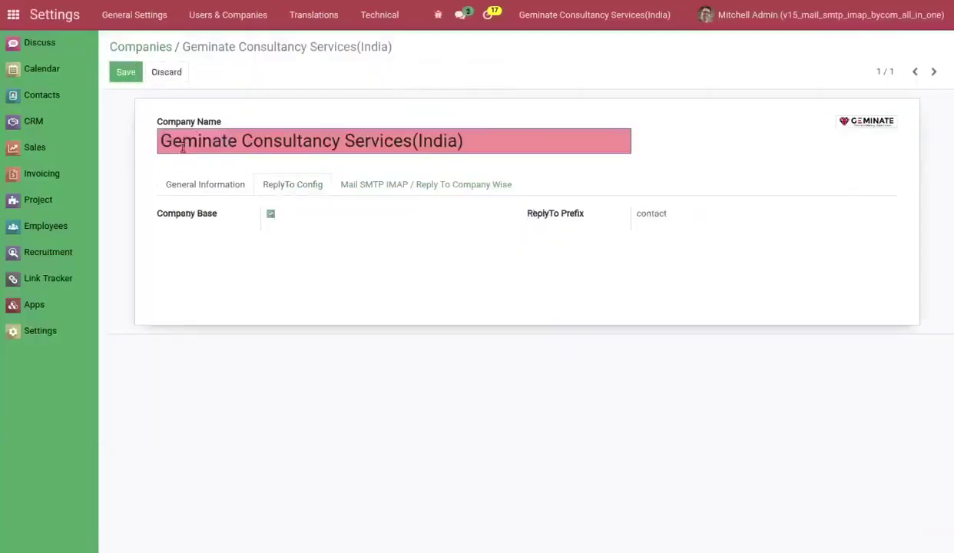
left_click(128, 80)
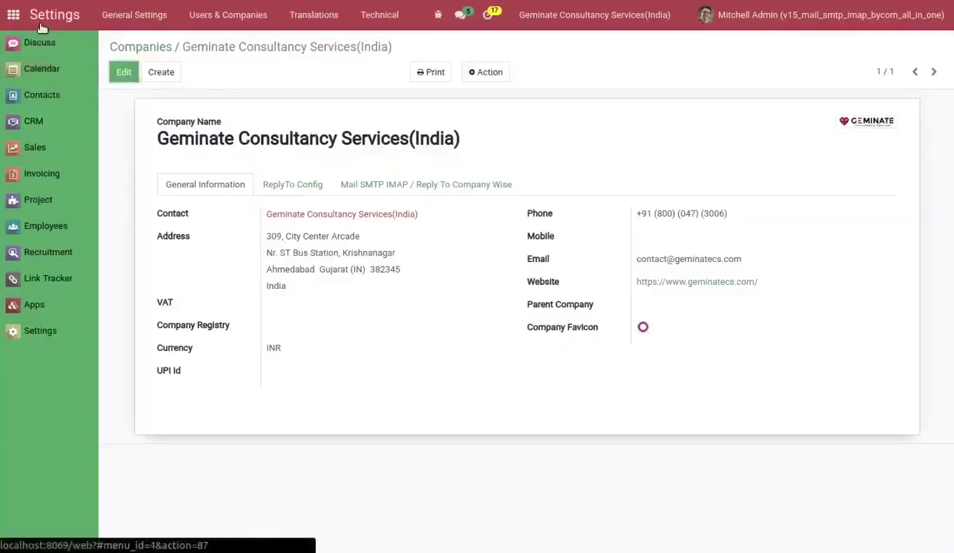
left_click(36, 152)
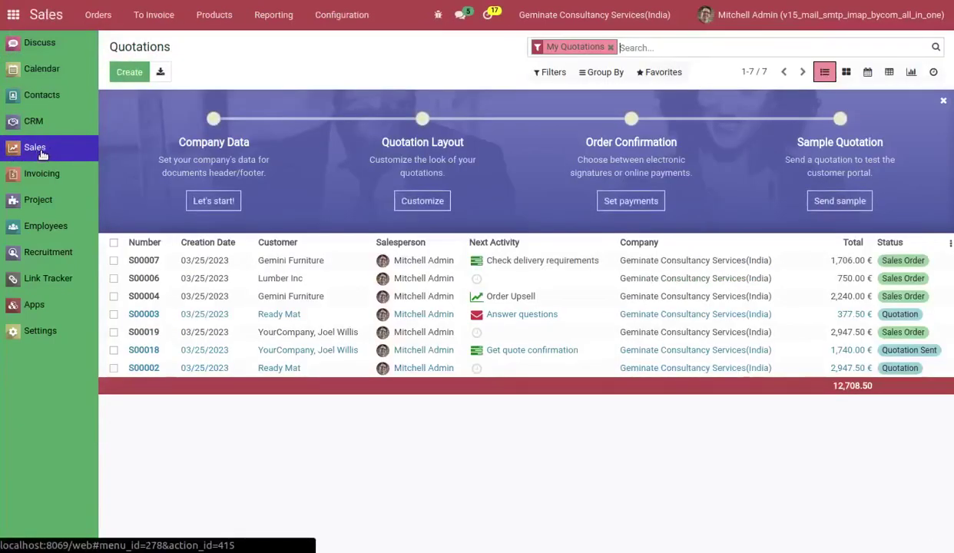
Create and save quotation S00020 for customer Gemini Furniture.
left_click(130, 71)
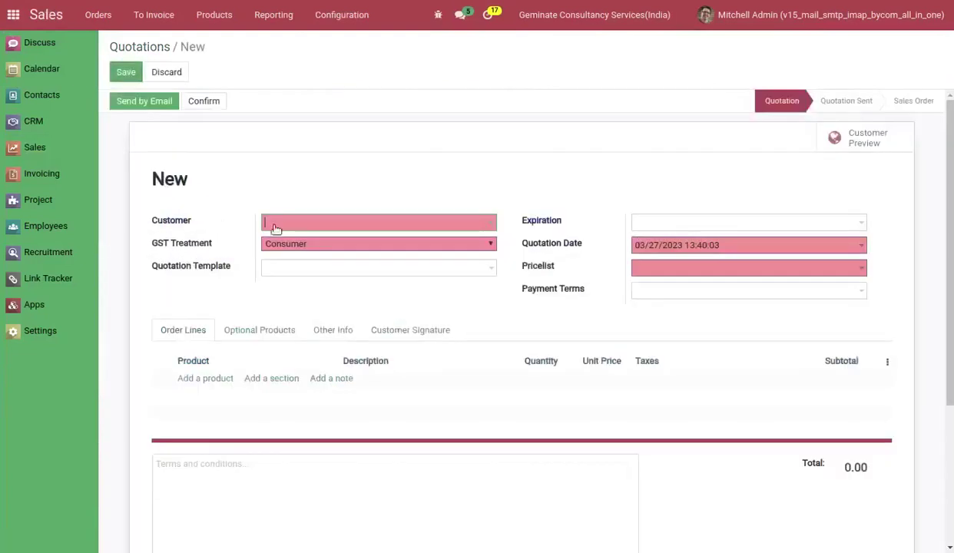
left_click(278, 223)
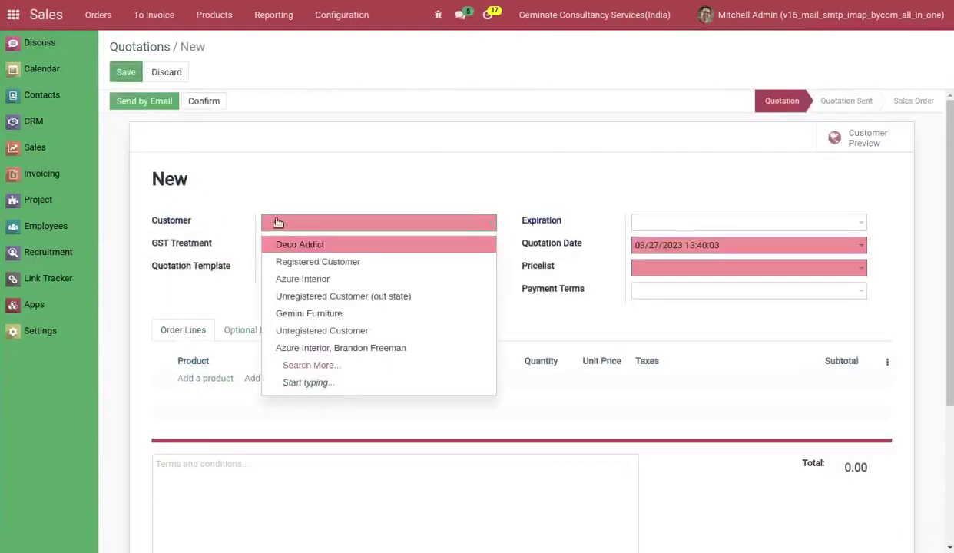
left_click(300, 314)
left_click(115, 72)
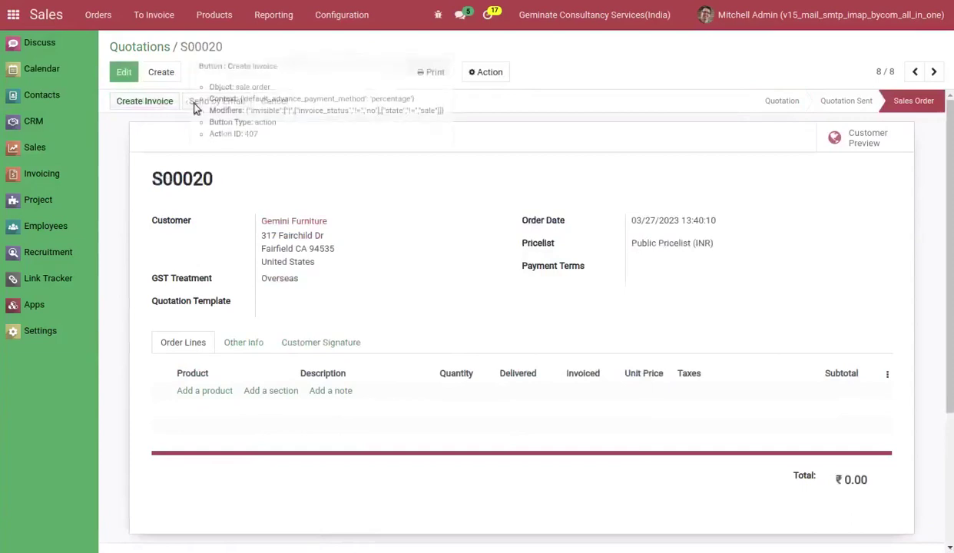
Send the order confirmation email for sales order S00020.
left_click(194, 106)
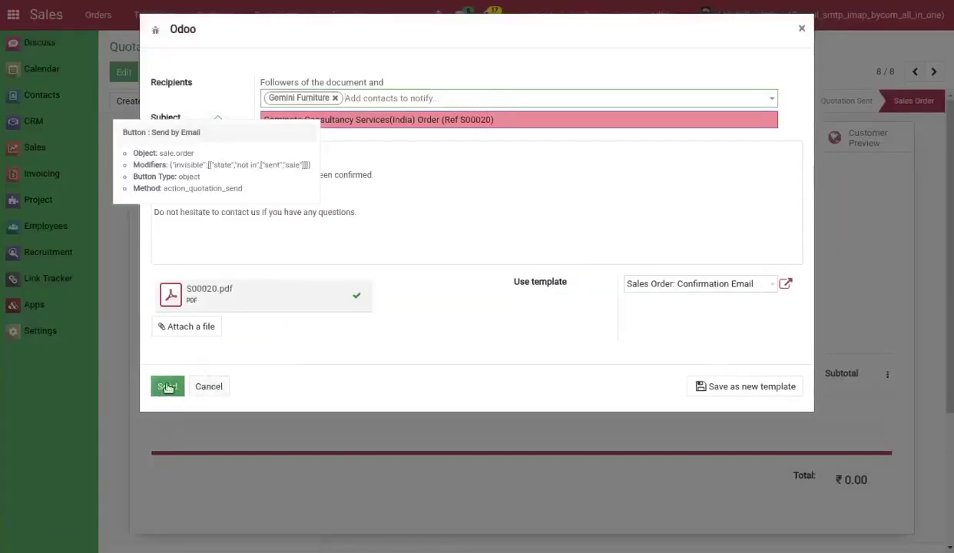
left_click(168, 388)
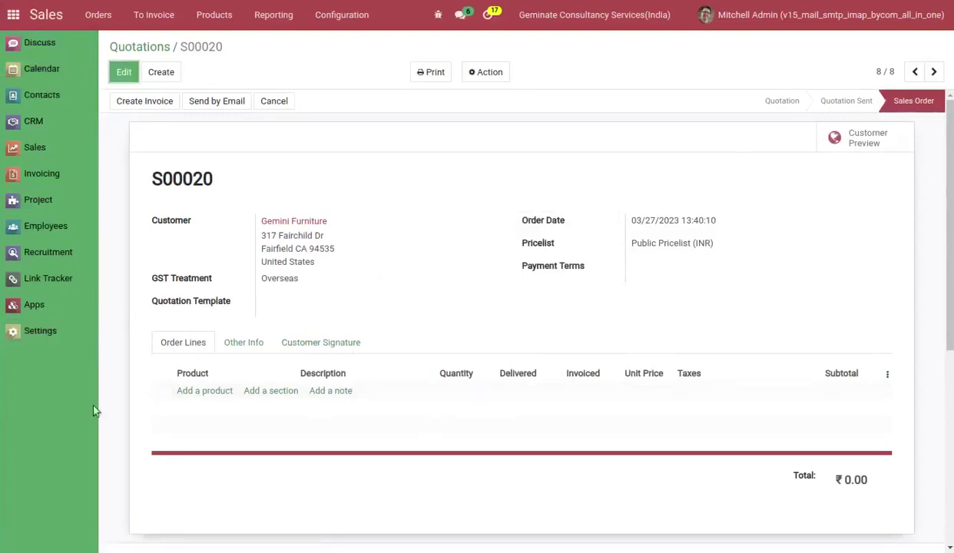
left_click(46, 331)
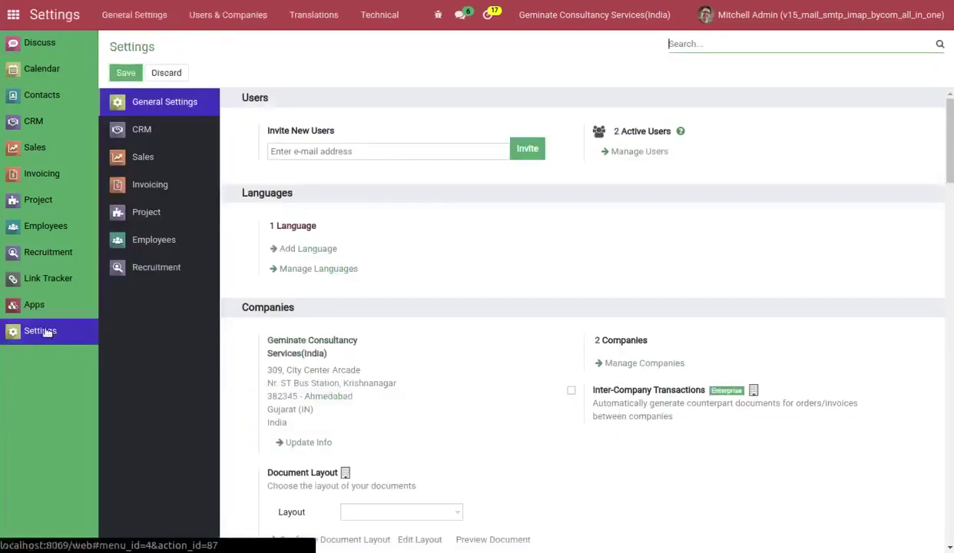
Open the S00020 order confirmation email in Technical > Emails.
left_click(379, 15)
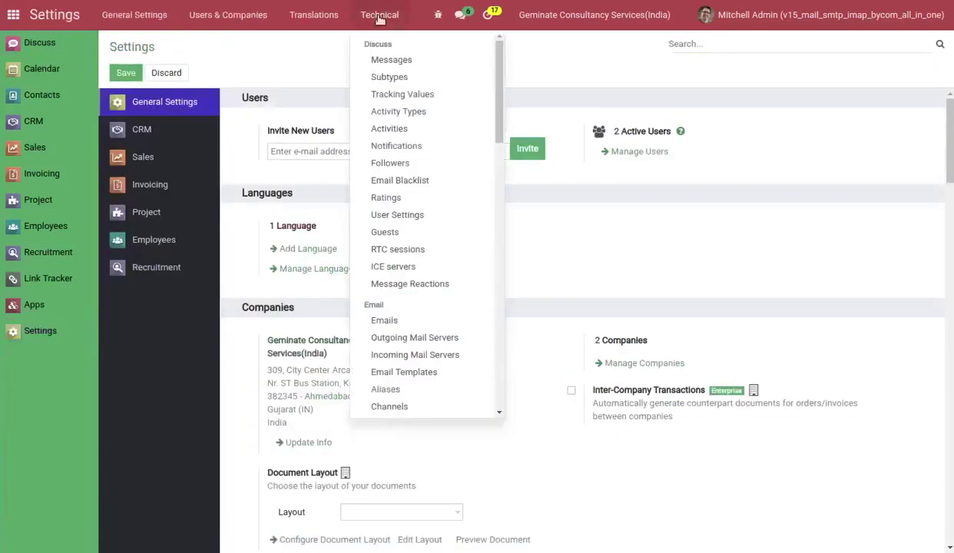
left_click(376, 321)
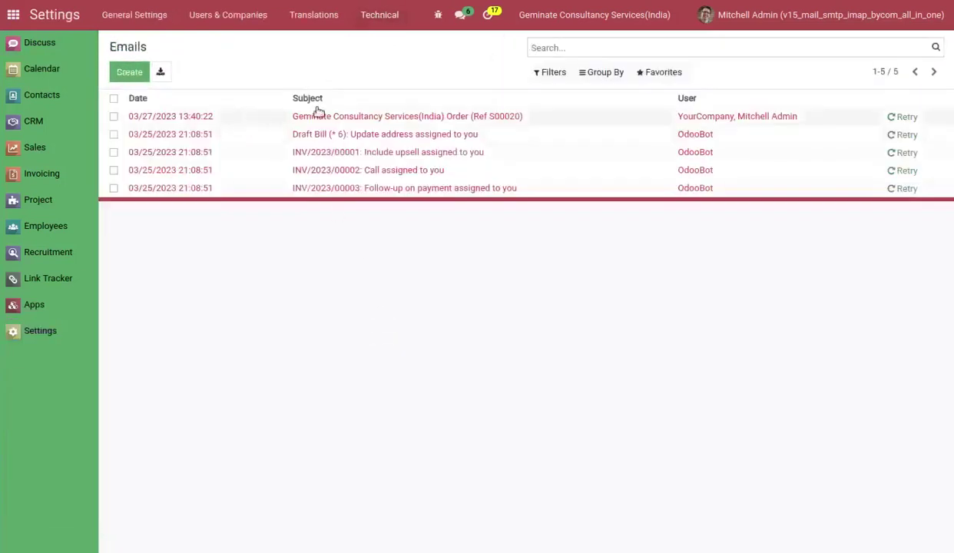
left_click(359, 116)
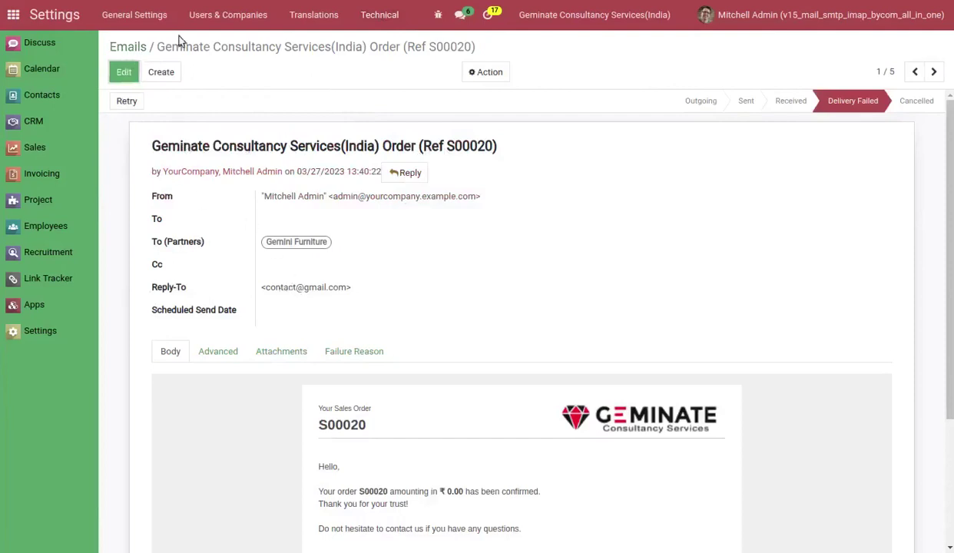
Open the S00020 logged message and view its Gateway details showing the contact Reply-To.
left_click(372, 25)
left_click(397, 63)
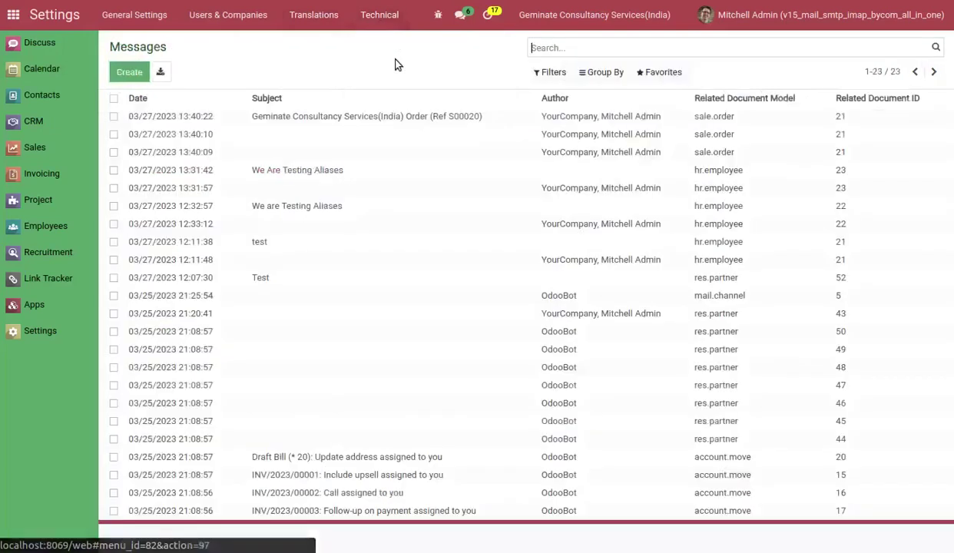
left_click(342, 116)
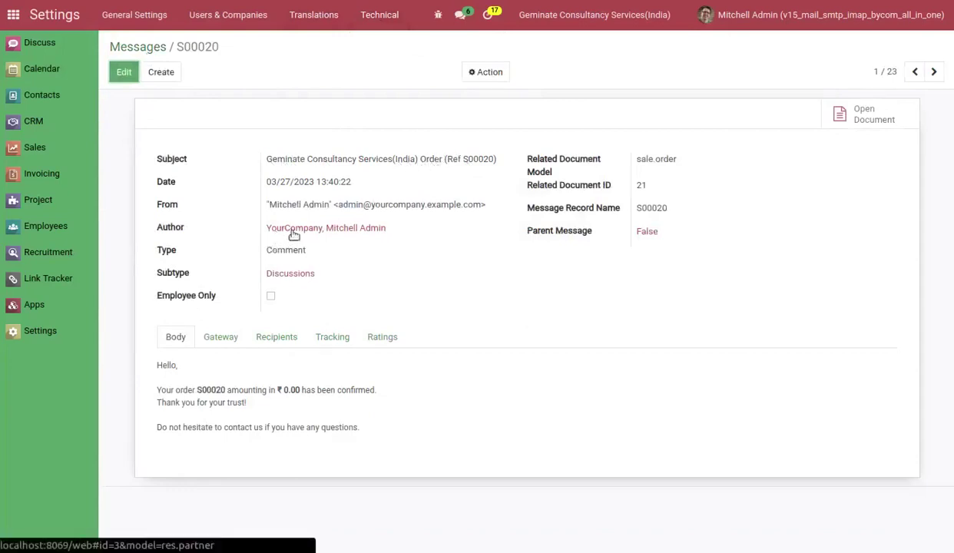
left_click(223, 338)
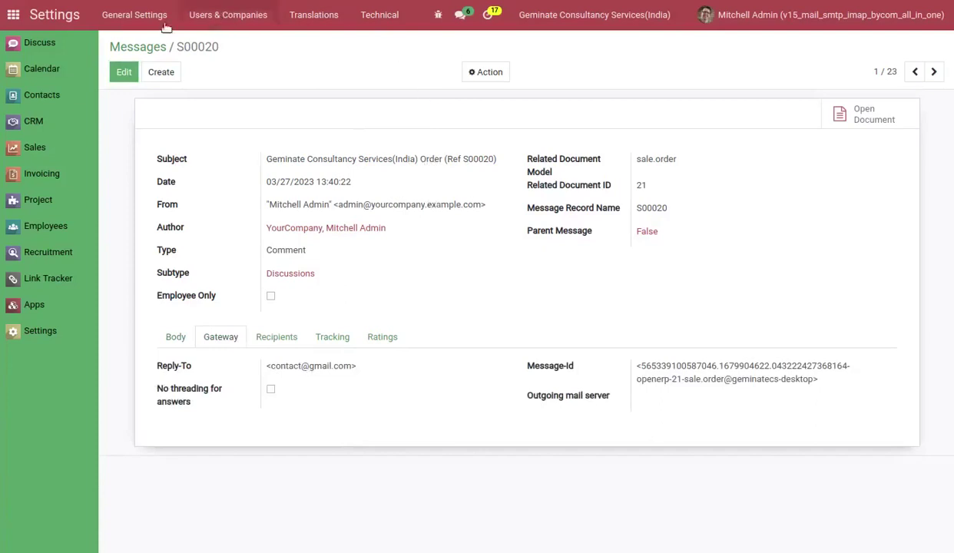
Open the Companies list and switch the current company to Geminate Singapore Pte.Ltd.
left_click(200, 18)
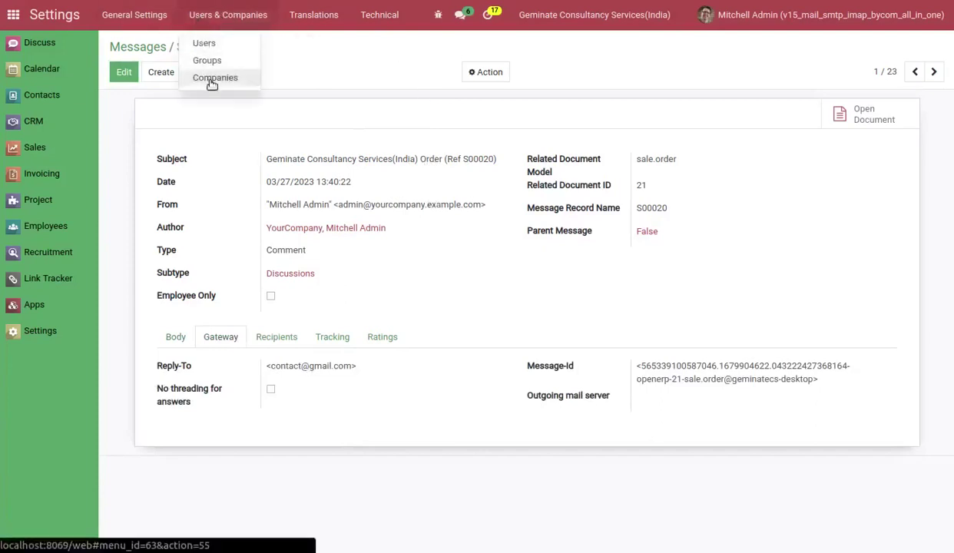
left_click(212, 80)
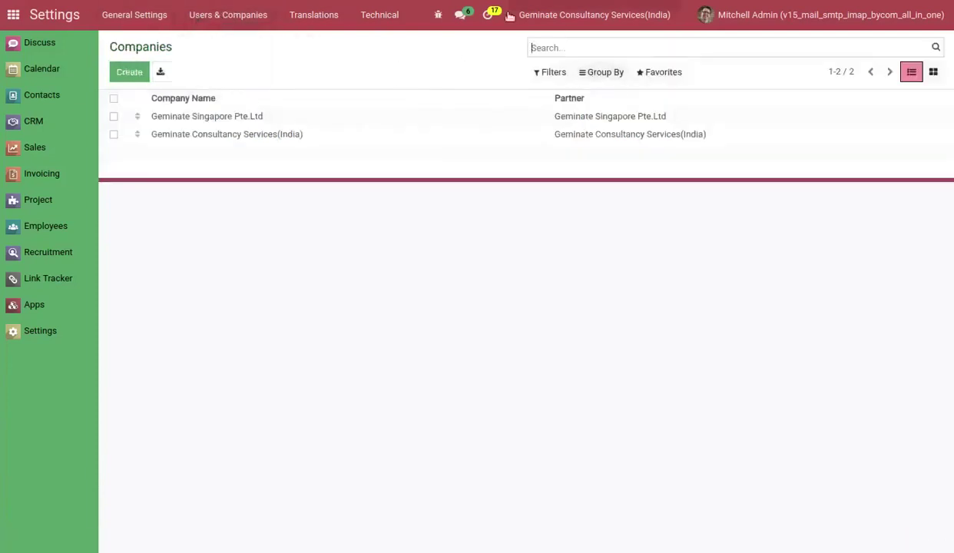
left_click(547, 16)
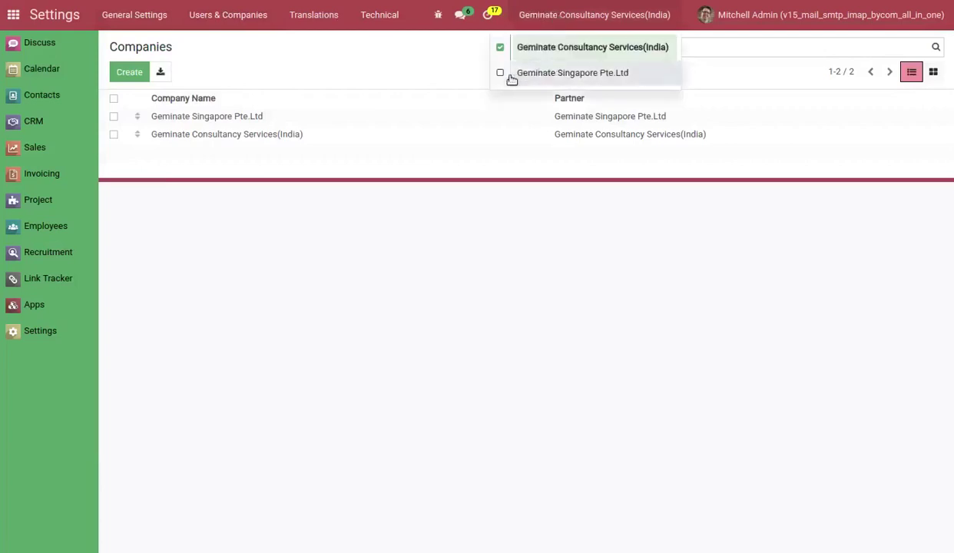
left_click(540, 75)
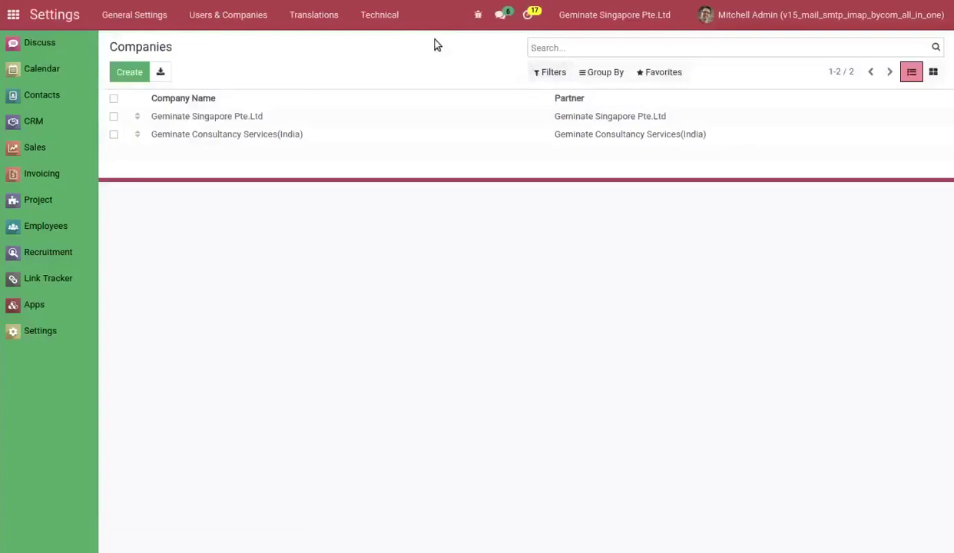
Review the Geminate Consultancy Services(India) company's Reply-To configuration.
left_click(290, 133)
left_click(284, 184)
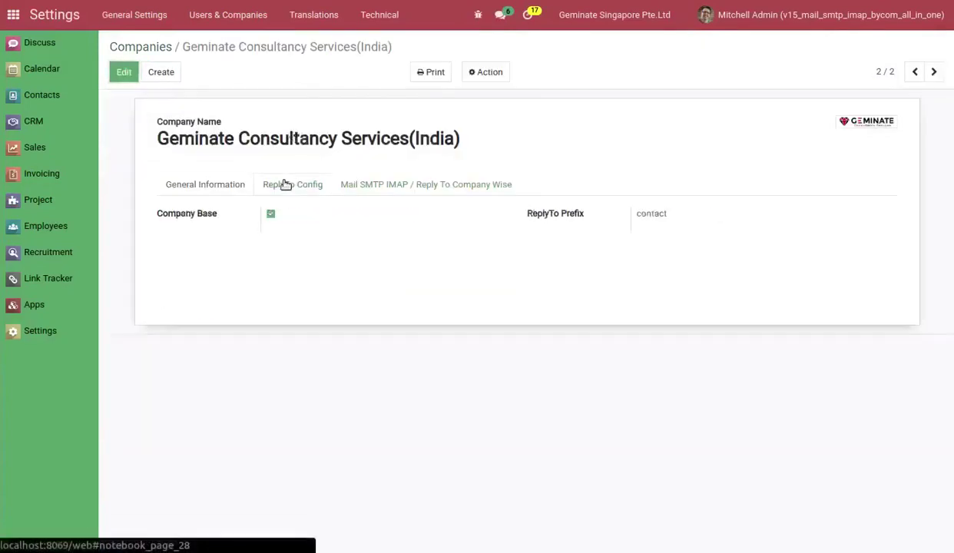
left_click(150, 47)
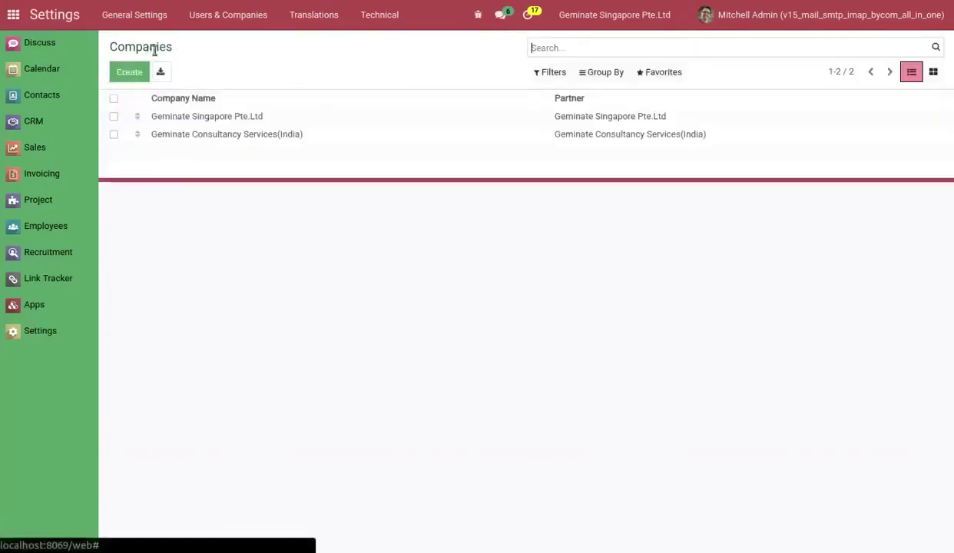
Enable Company Base reply-to with prefix sales.sg for Geminate Singapore Pte.Ltd and save.
left_click(238, 116)
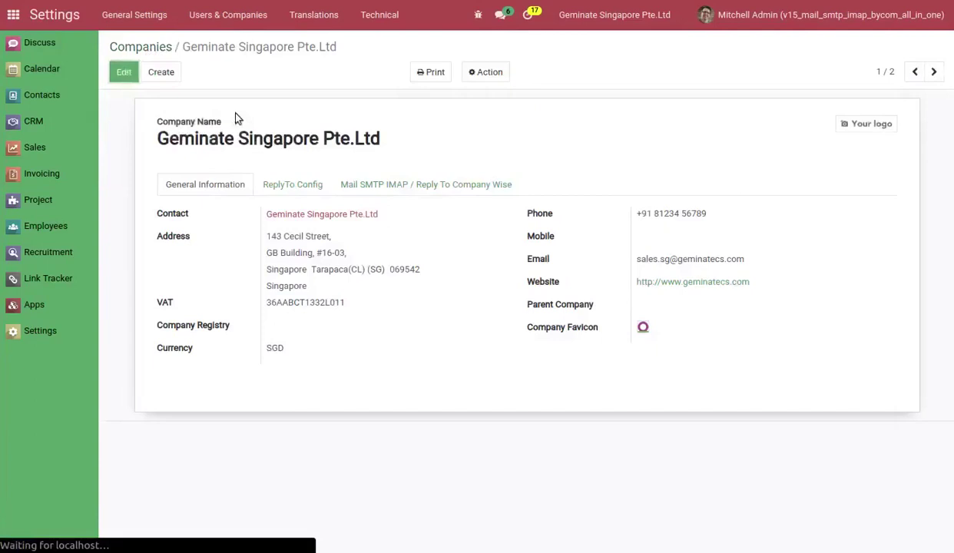
left_click(289, 187)
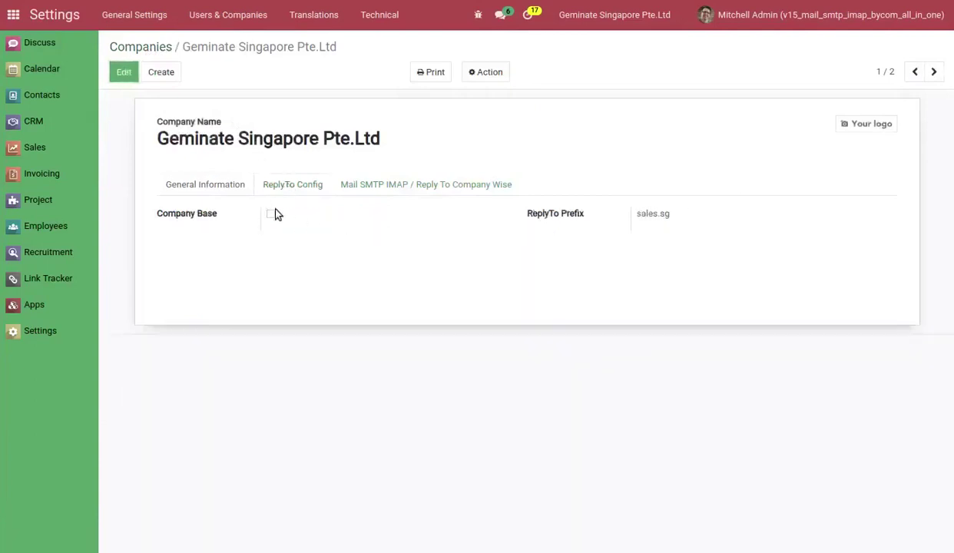
left_click(271, 216)
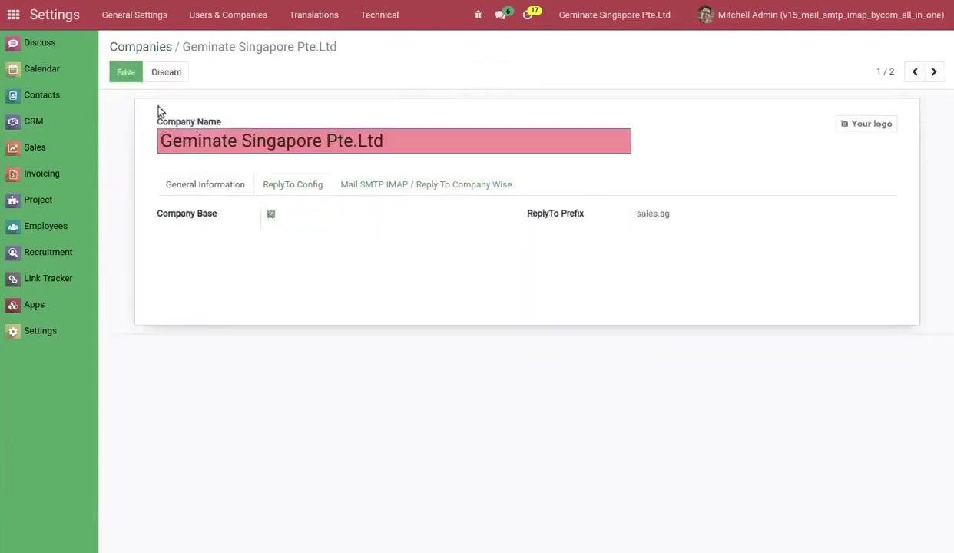
left_click(132, 76)
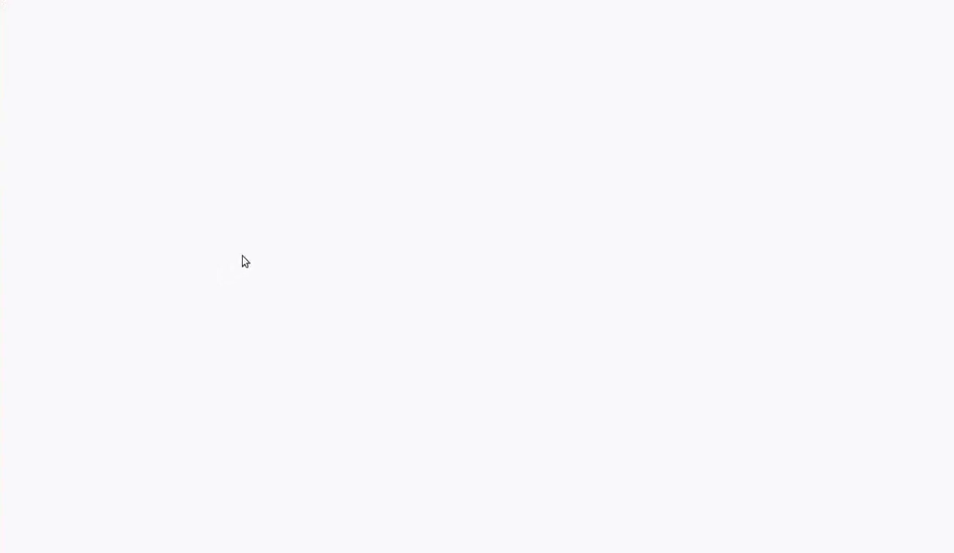
left_click(354, 191)
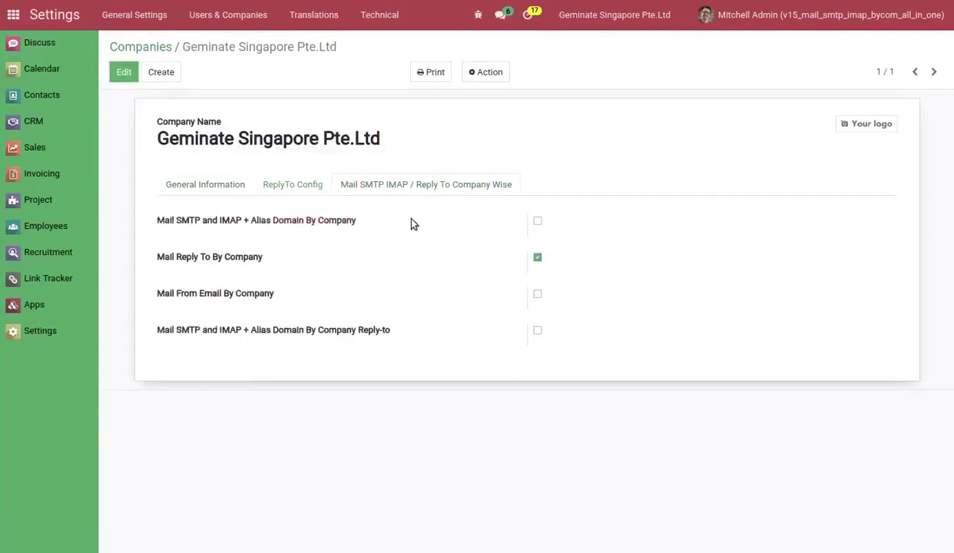
left_click(293, 184)
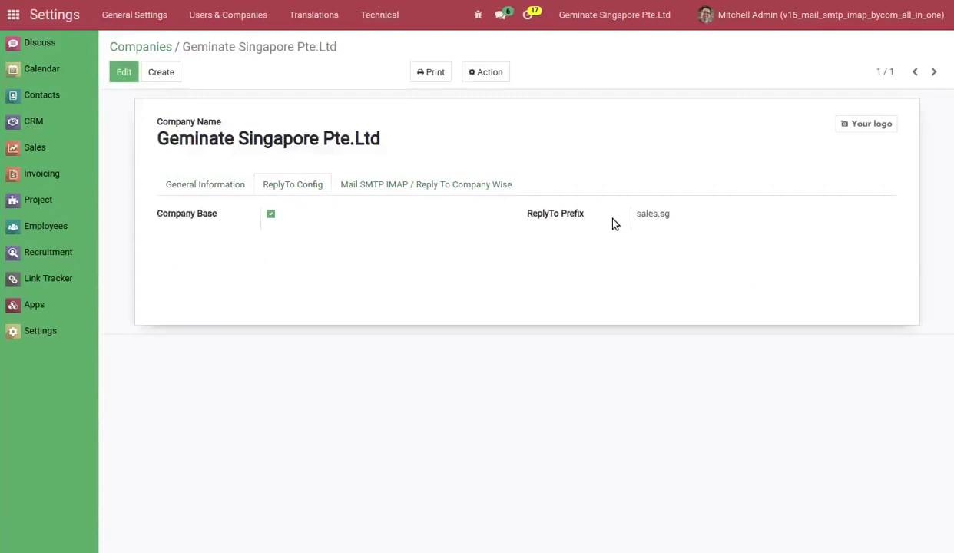
Create a new quotation with customer Deco Addict.
left_click(50, 150)
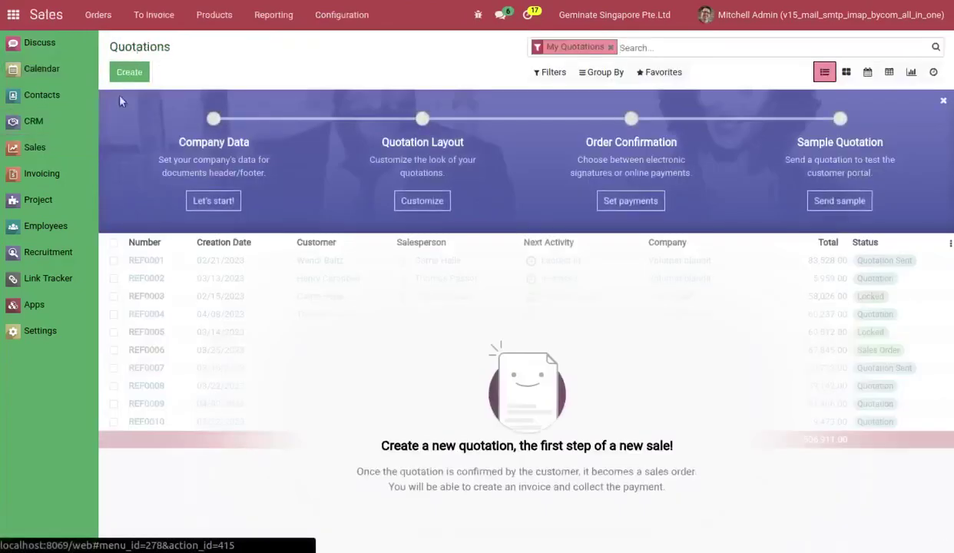
left_click(125, 72)
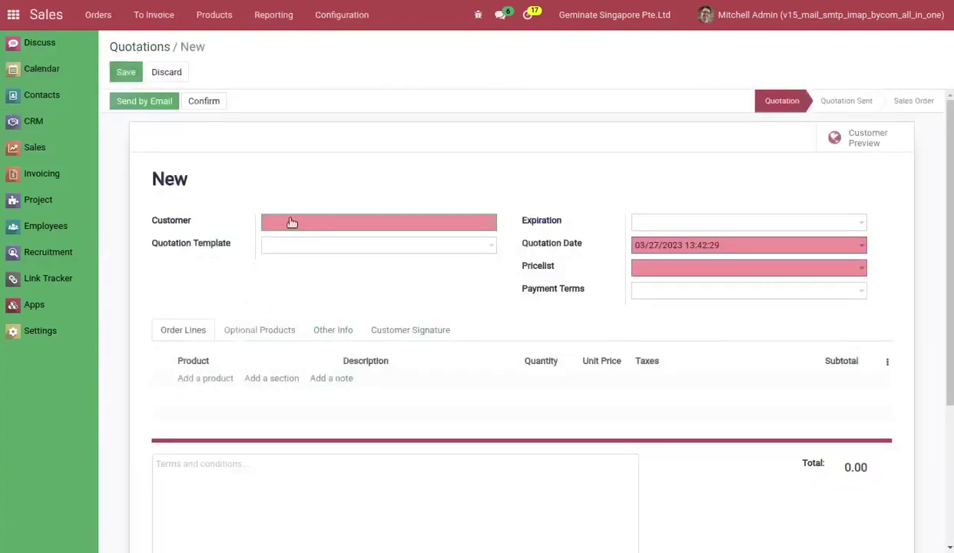
left_click(283, 217)
left_click(302, 245)
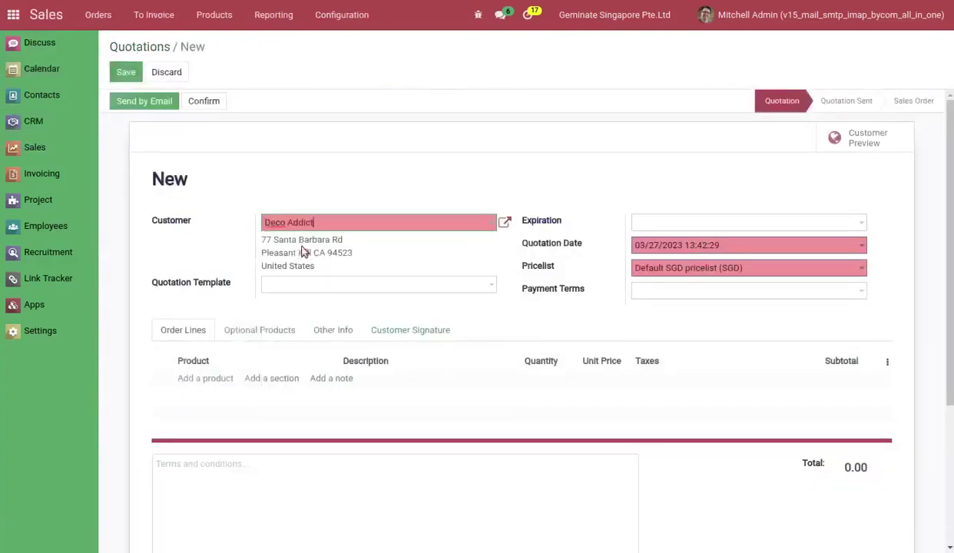
Confirm quotation S00021 as a sales order and send its confirmation email.
left_click(202, 104)
left_click(196, 103)
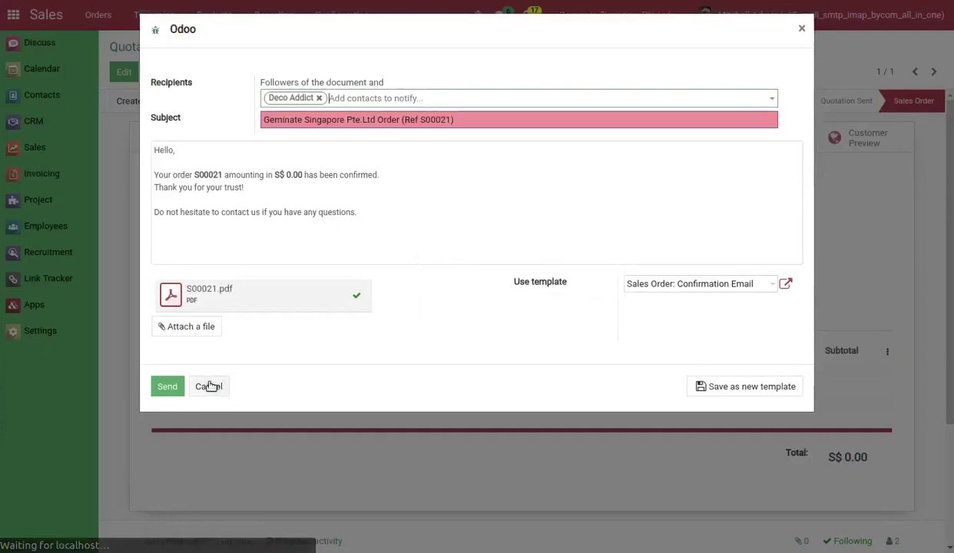
left_click(167, 386)
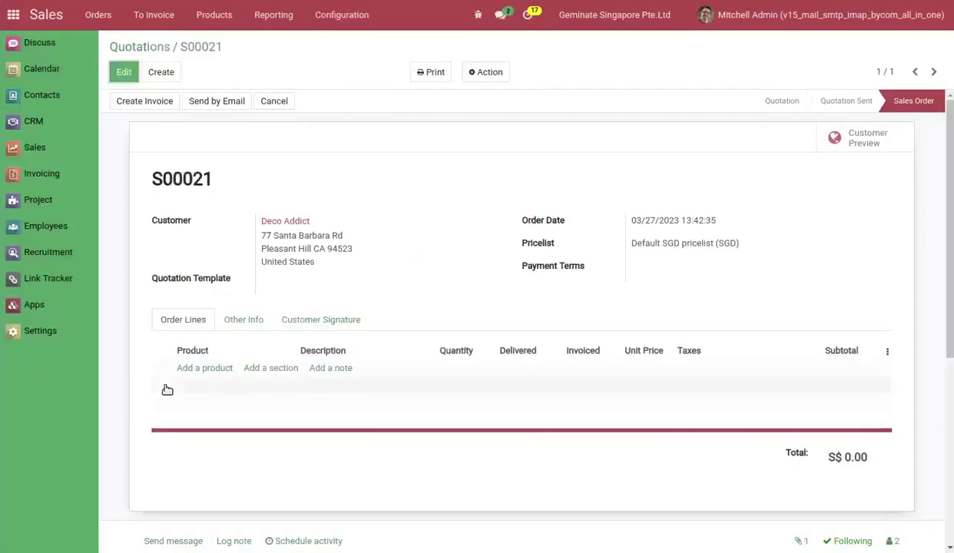
left_click(33, 331)
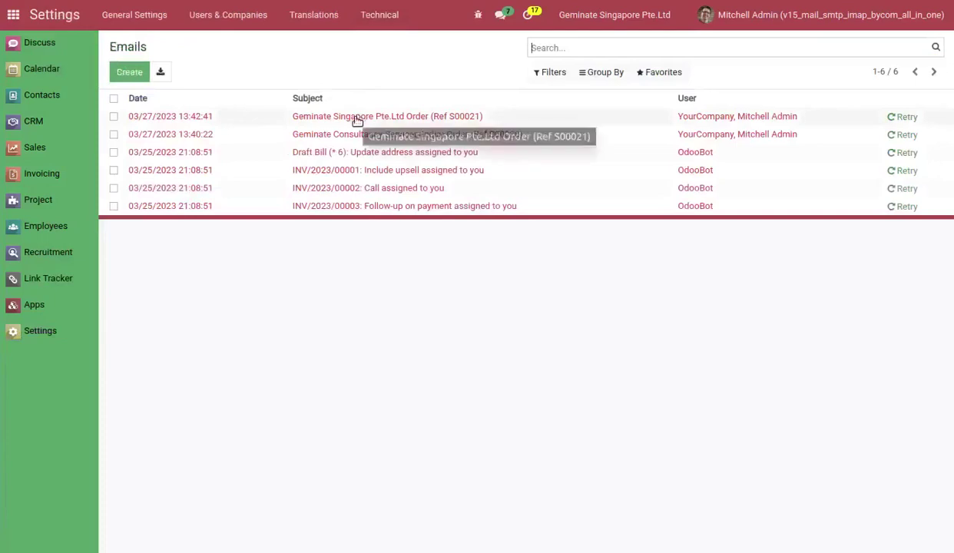
left_click(357, 121)
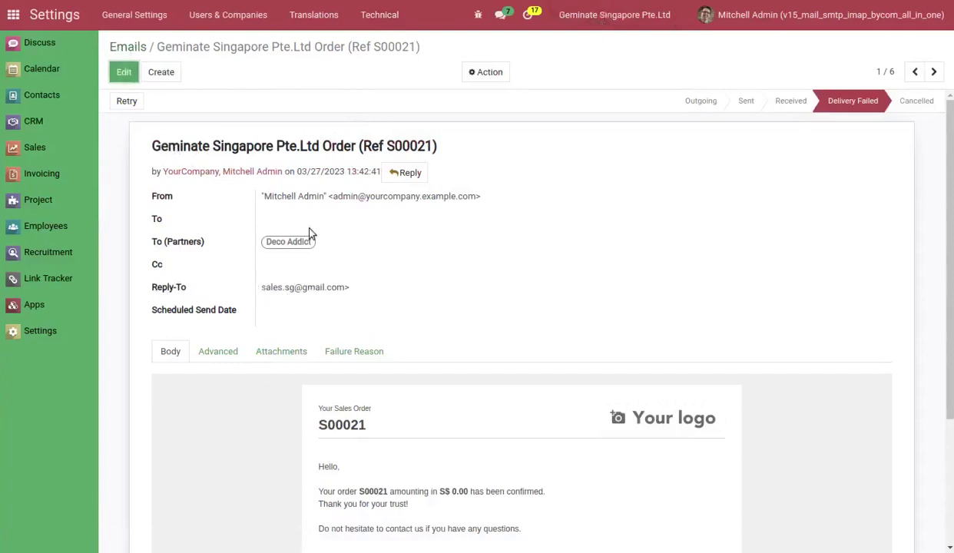
left_click(381, 16)
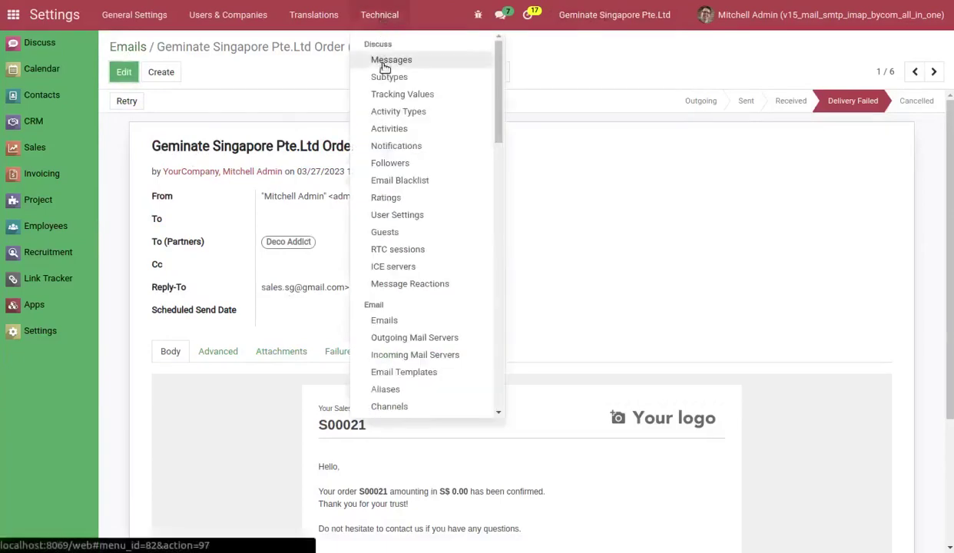
left_click(373, 64)
left_click(314, 118)
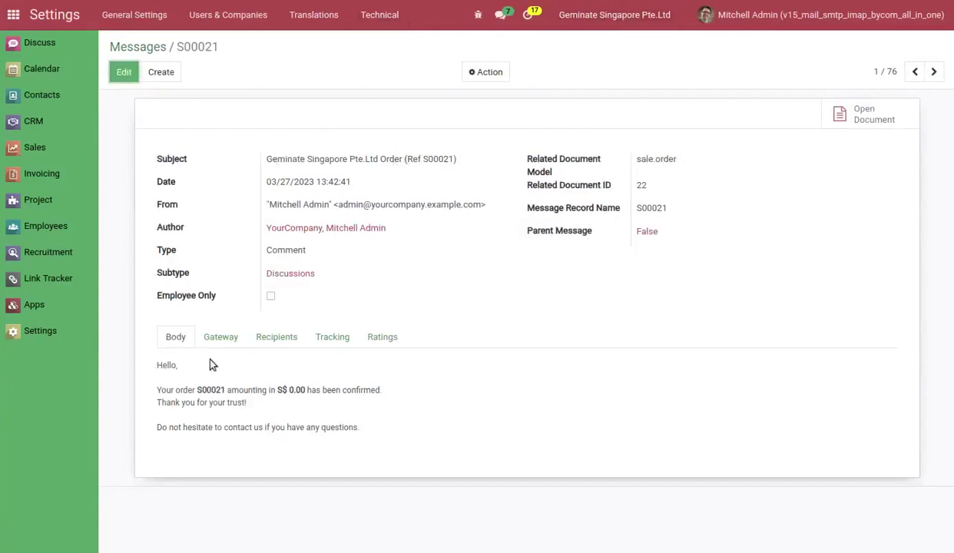
View the S00021 message's gateway details, glance at Alias Domains, then return to General Settings.
left_click(220, 338)
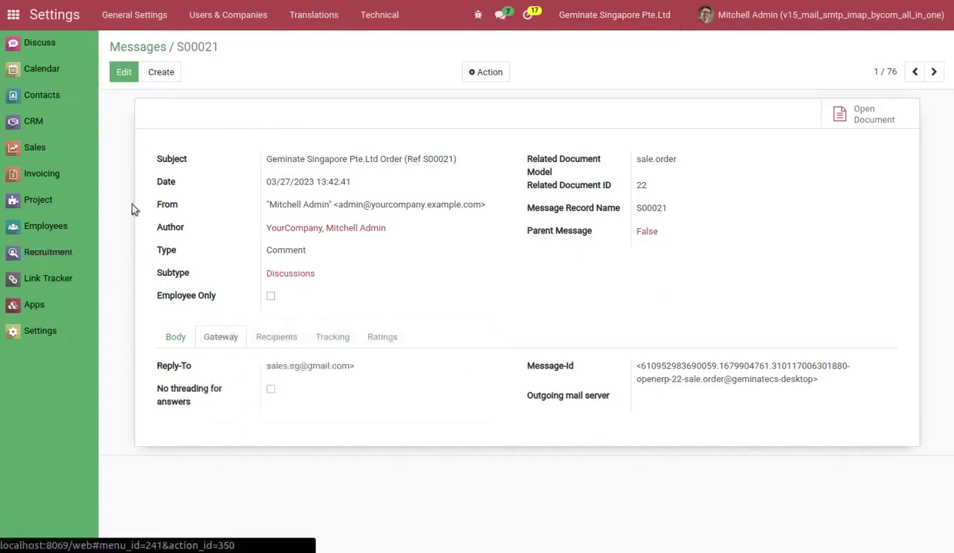
left_click(372, 18)
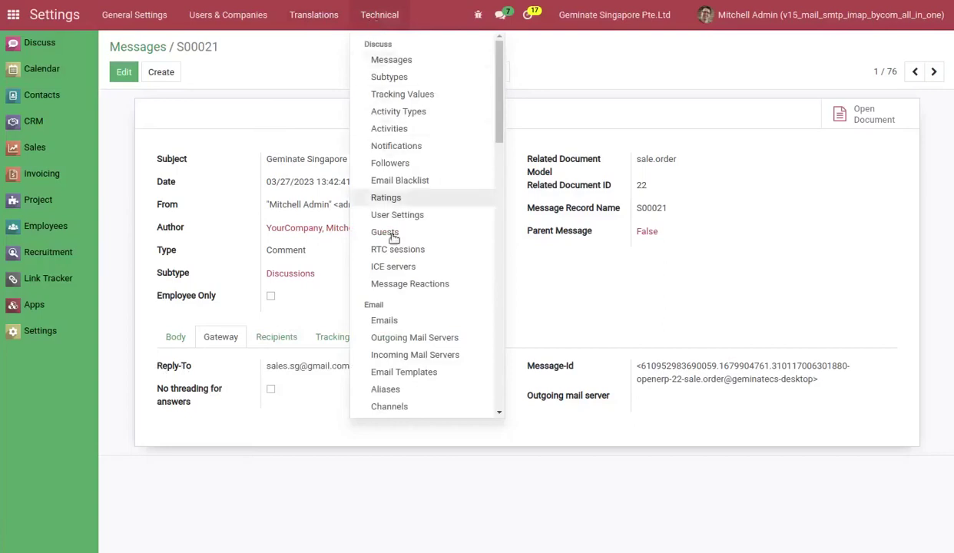
scroll(400, 398, "down", 2)
scroll(403, 384, "down", 2)
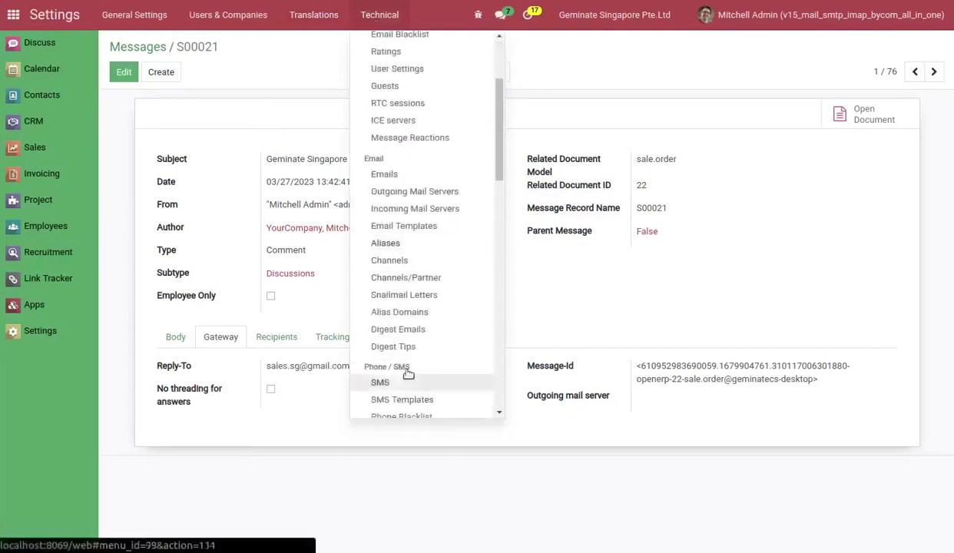
left_click(412, 316)
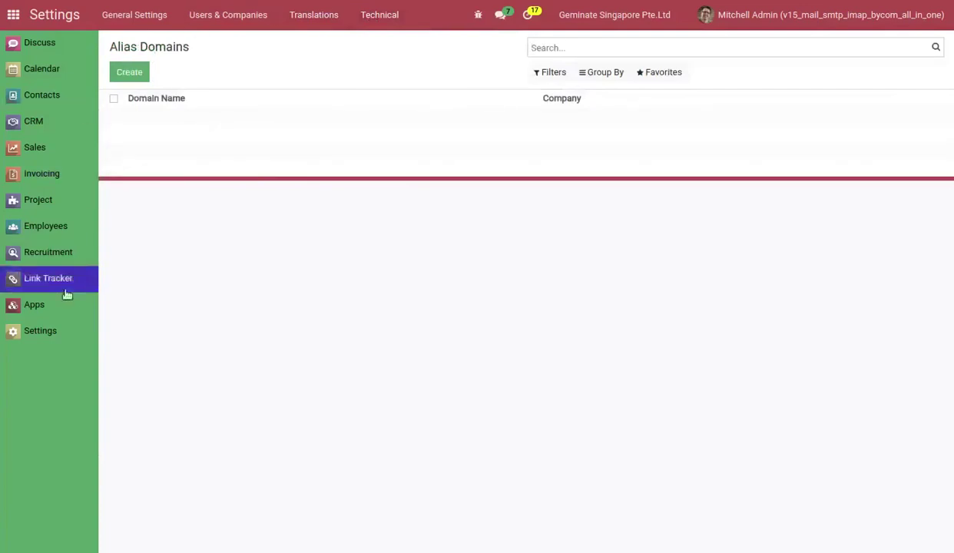
left_click(57, 332)
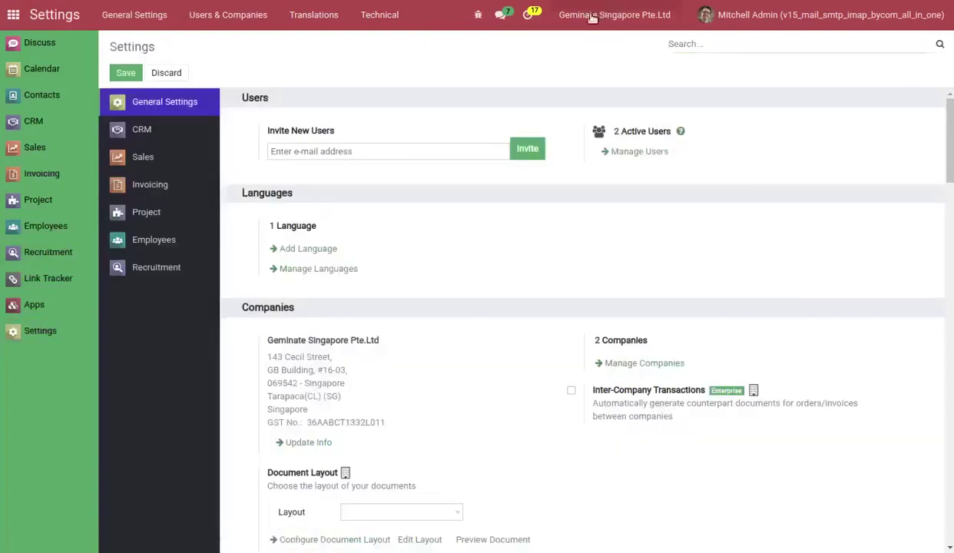
Switch to Geminate Consultancy Services(India) and start a quotation for Azure Interior.
left_click(577, 16)
left_click(558, 48)
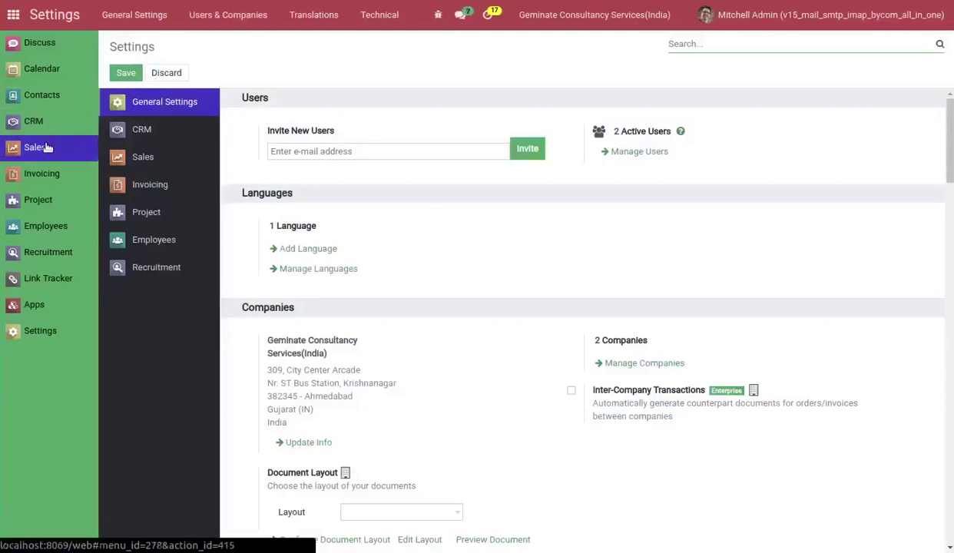
left_click(47, 147)
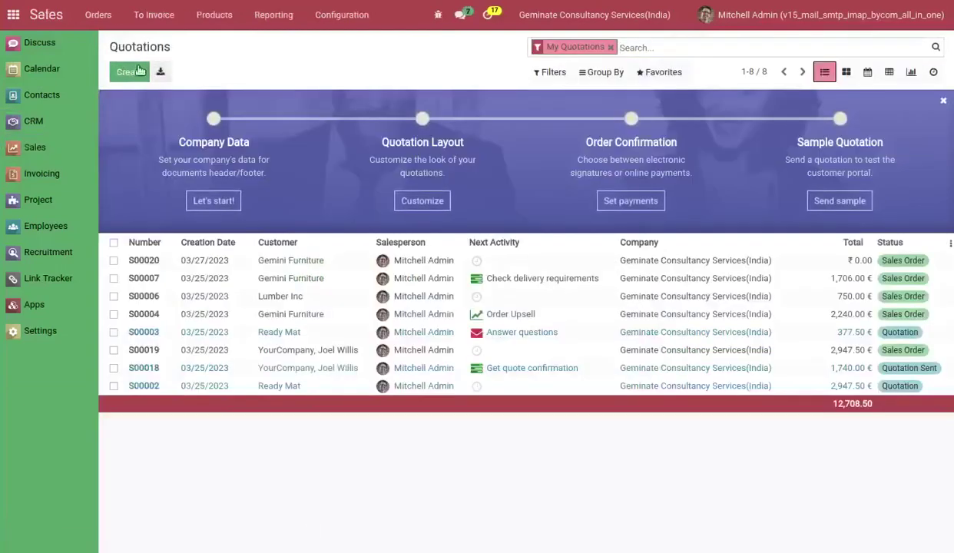
left_click(130, 71)
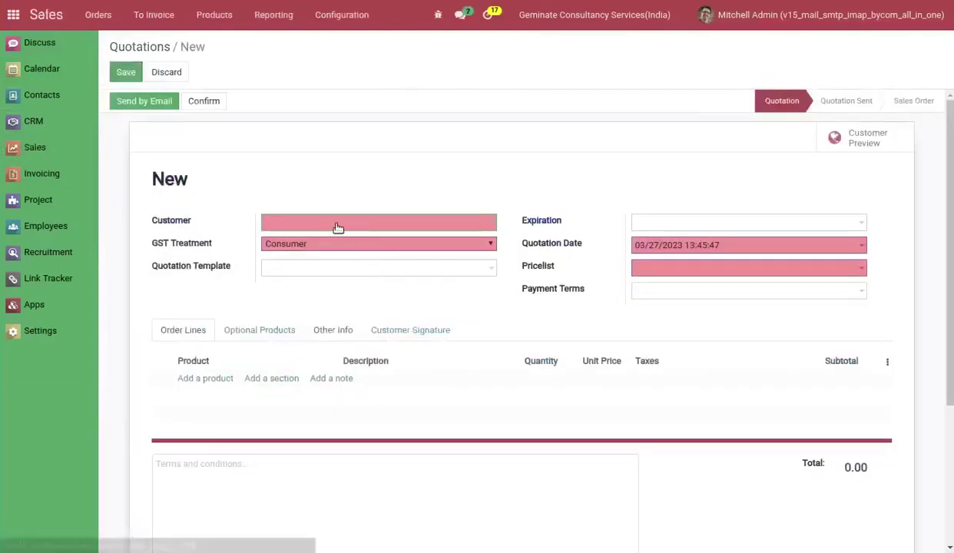
left_click(331, 223)
left_click(311, 279)
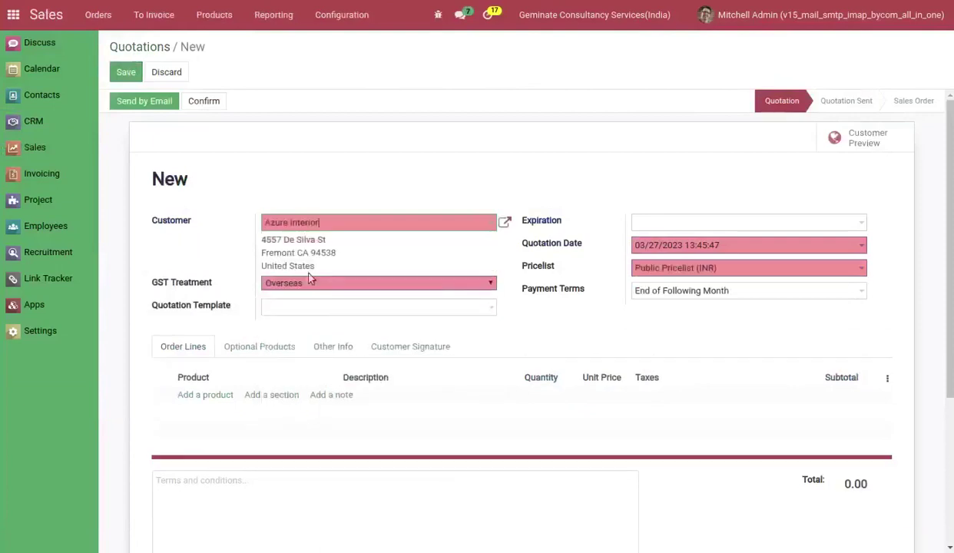
Save and confirm sales order S00022, then send its confirmation email.
left_click(128, 73)
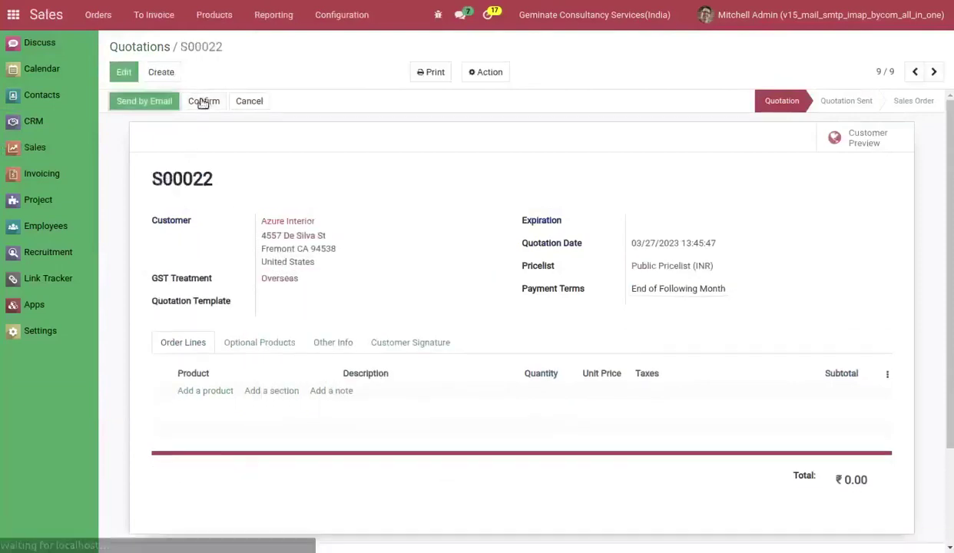
left_click(202, 101)
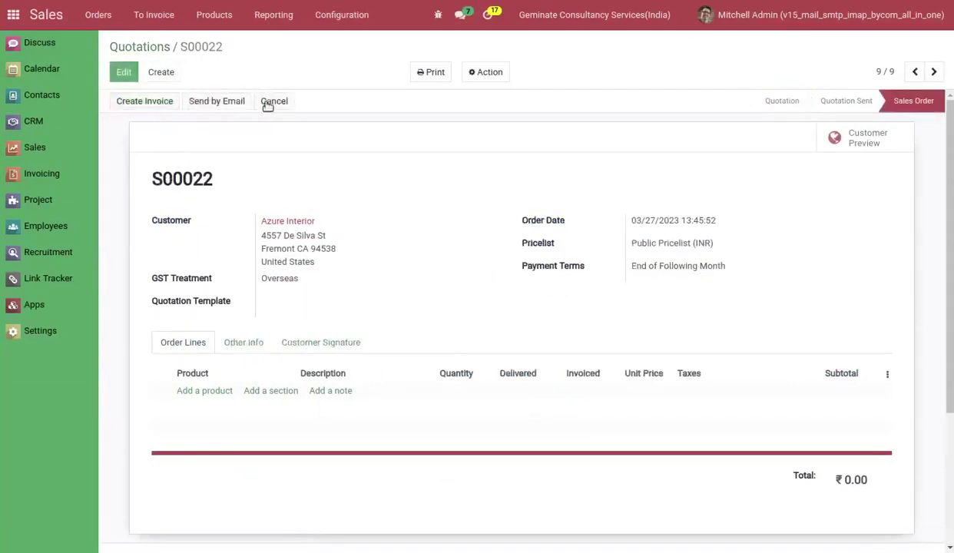
left_click(230, 101)
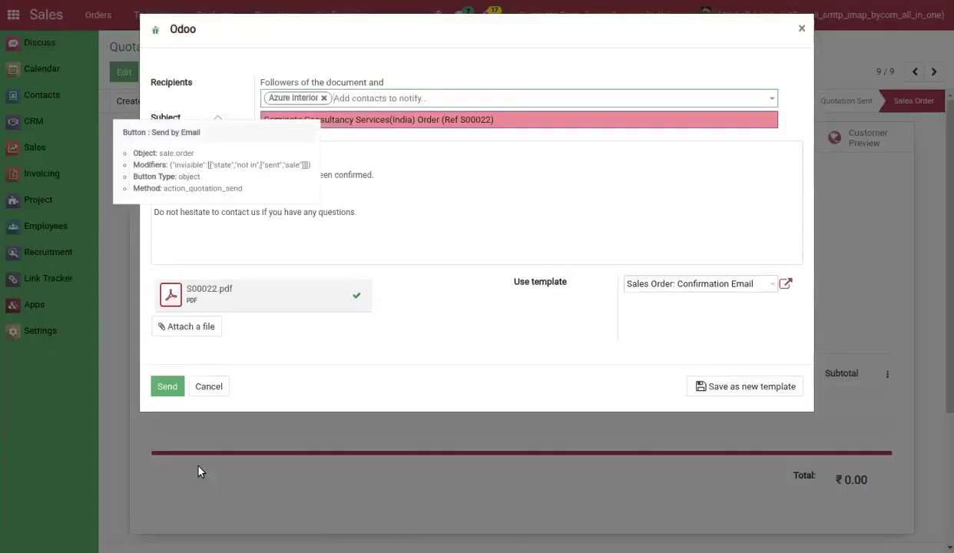
left_click(166, 388)
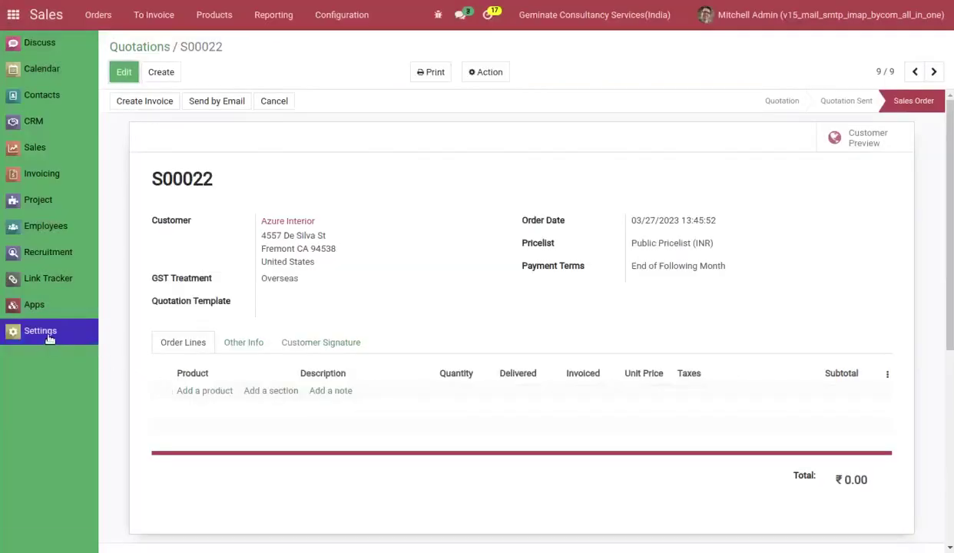
left_click(49, 338)
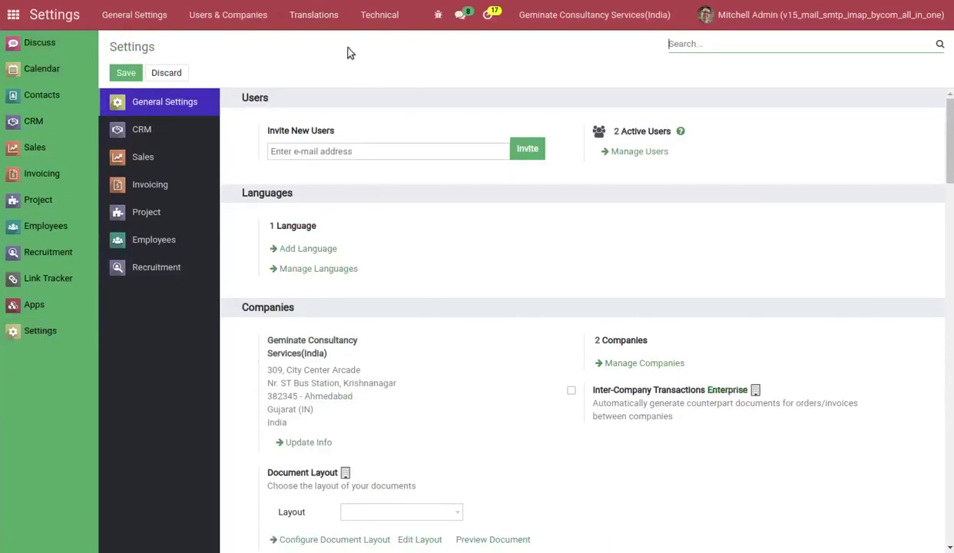
Open the S00022 order email to see its Reply-To is the admin's own address.
left_click(379, 14)
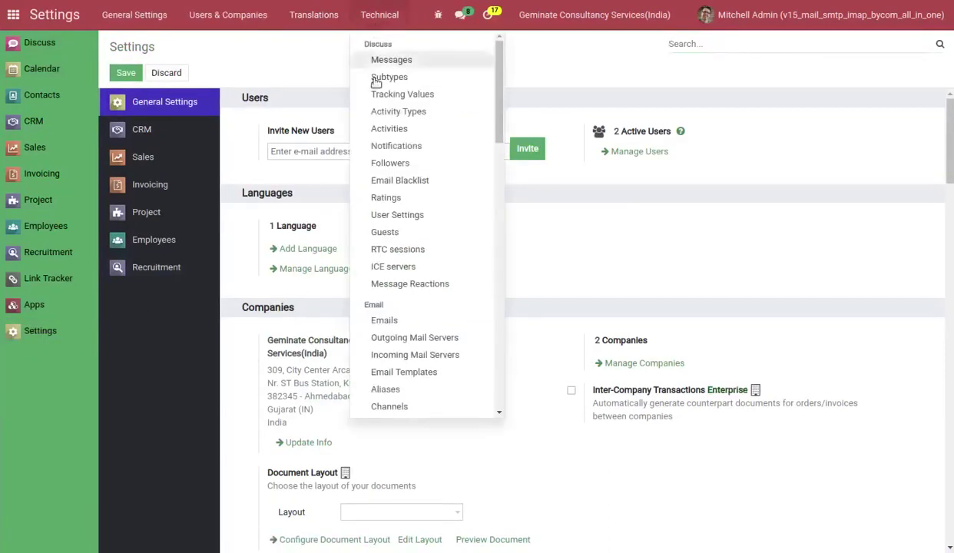
left_click(384, 321)
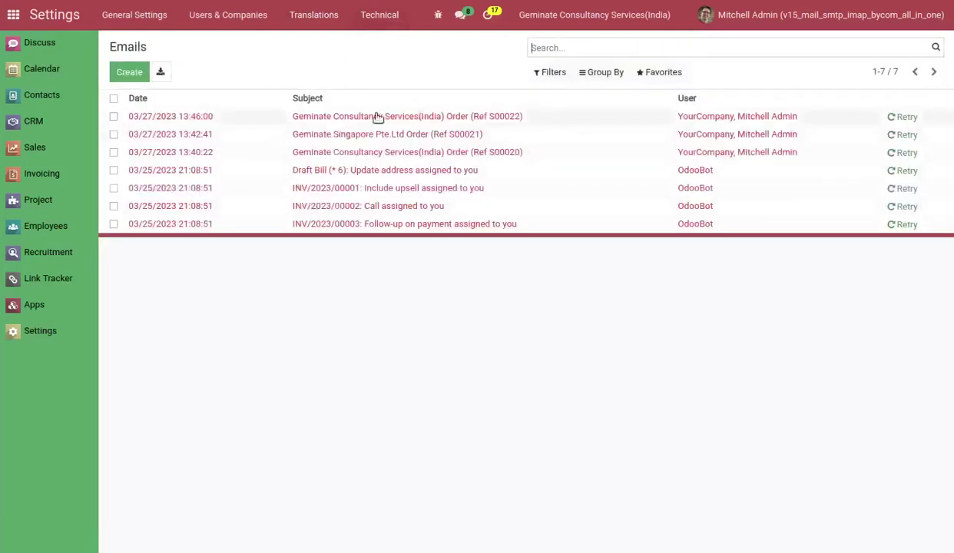
left_click(378, 117)
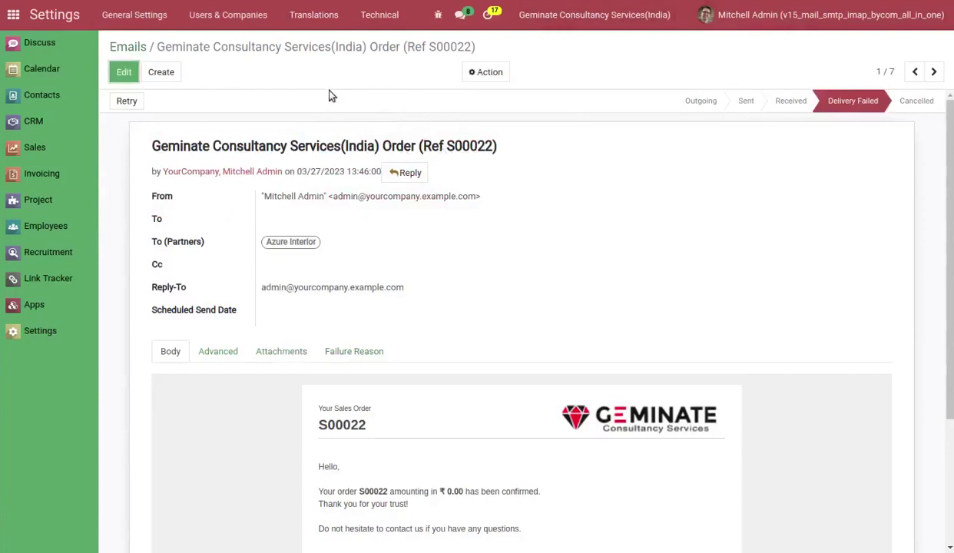
left_click(232, 14)
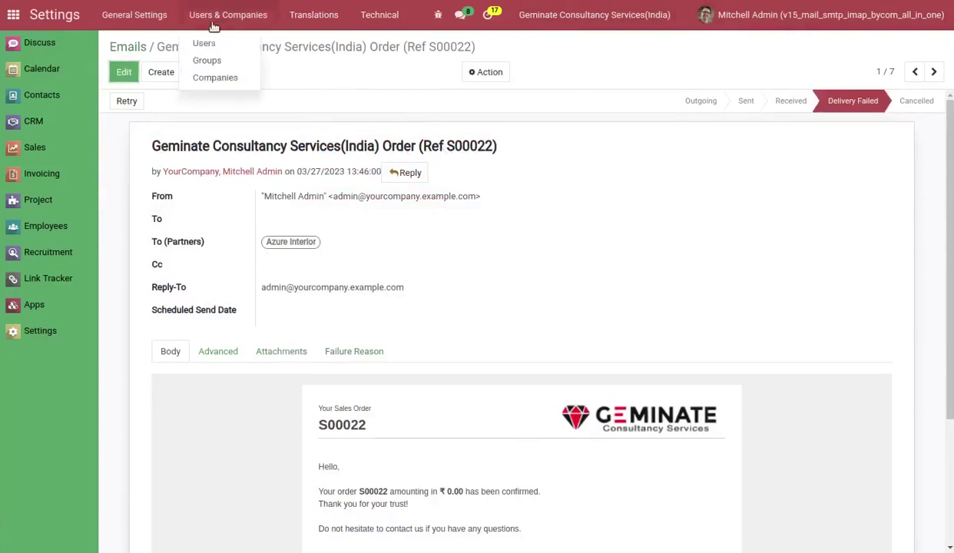
Uncheck Company Base reply-to for Geminate Consultancy Services(India) and save the company.
left_click(241, 78)
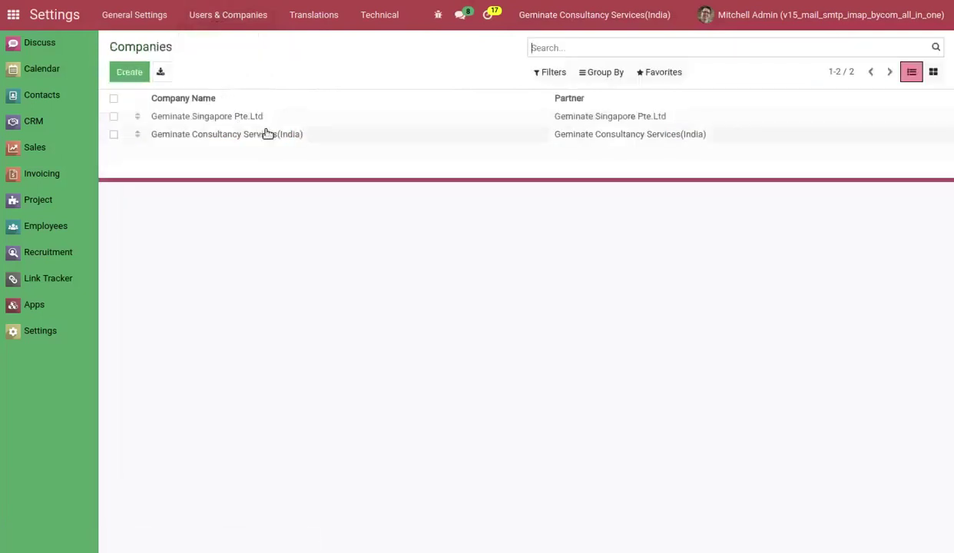
left_click(267, 134)
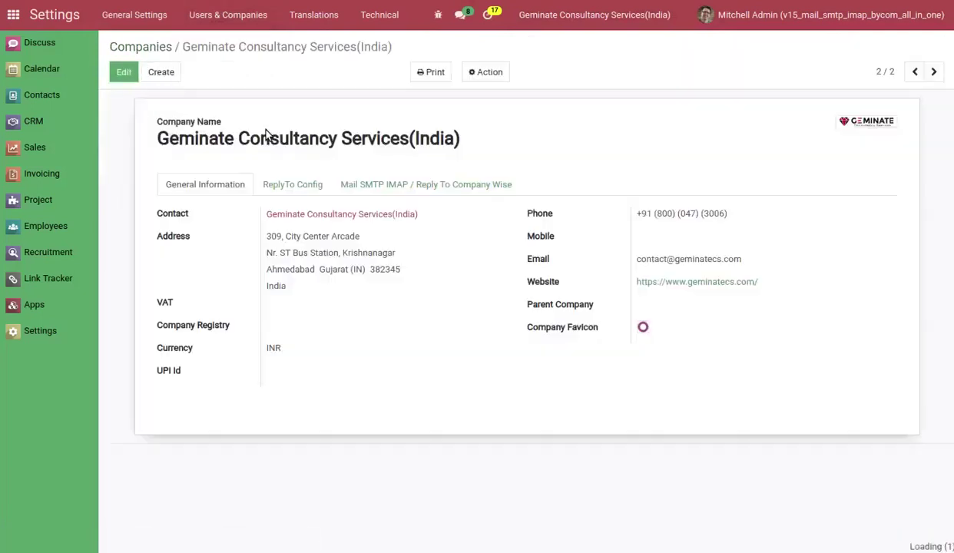
left_click(286, 186)
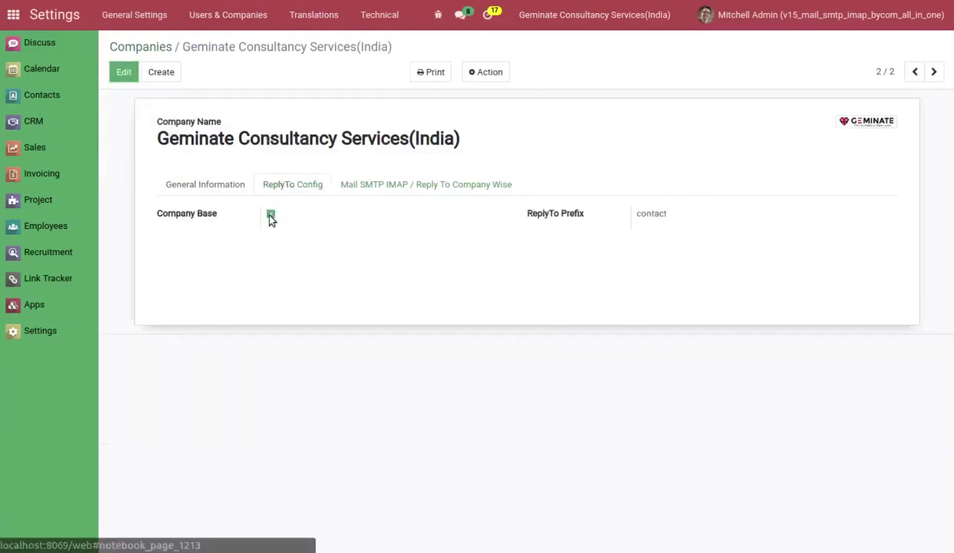
left_click(270, 217)
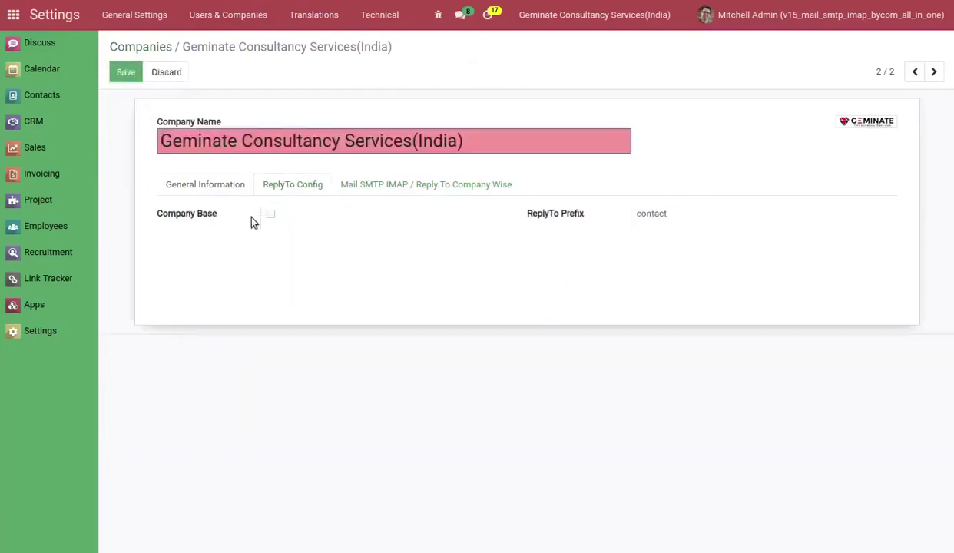
left_click(125, 72)
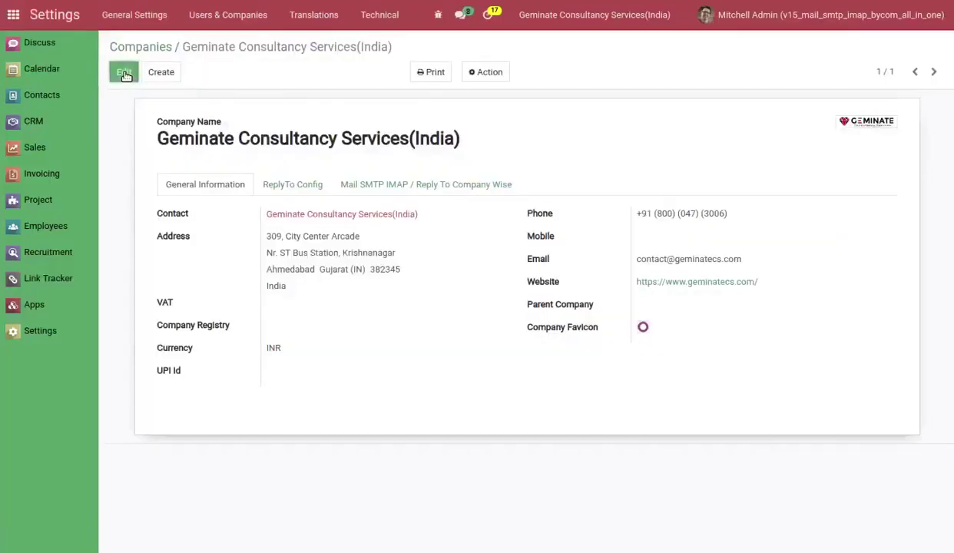
left_click(46, 149)
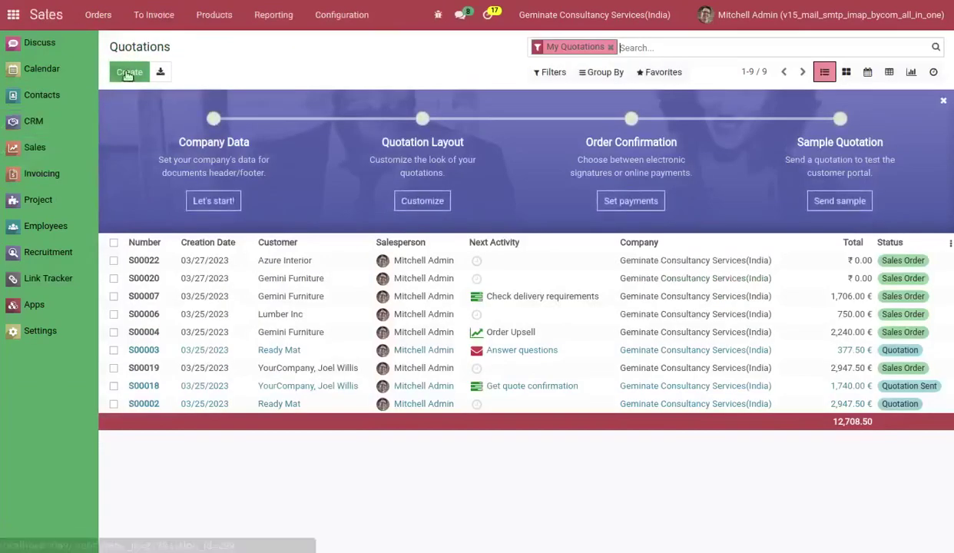
Create and save a new quotation for customer Deco Addict.
left_click(129, 73)
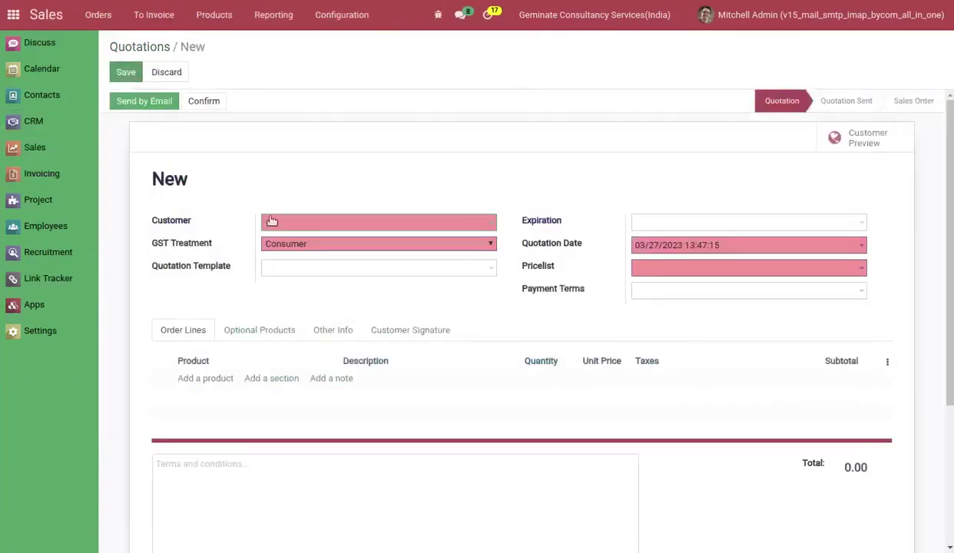
left_click(276, 223)
left_click(283, 245)
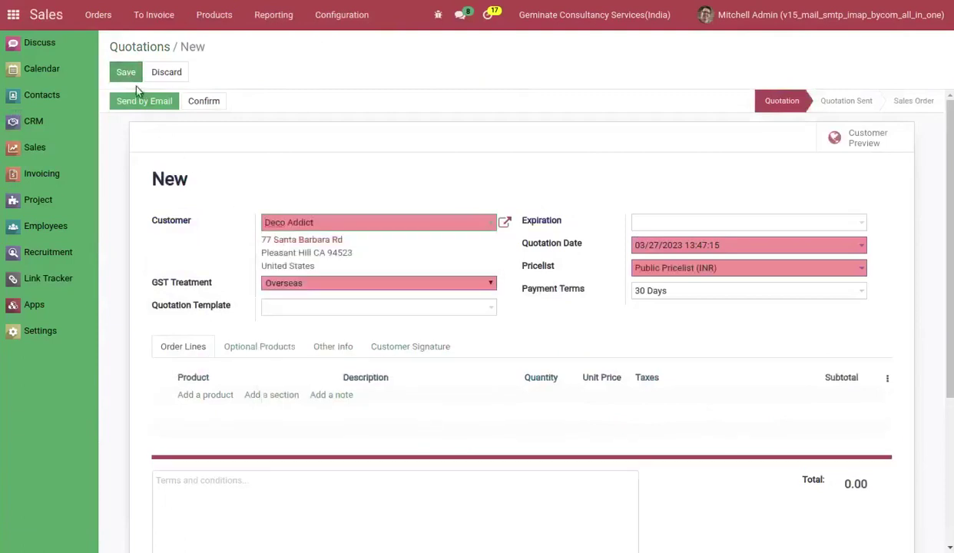
left_click(129, 77)
Confirm sales order S00023 and send its confirmation email to the customer.
left_click(192, 102)
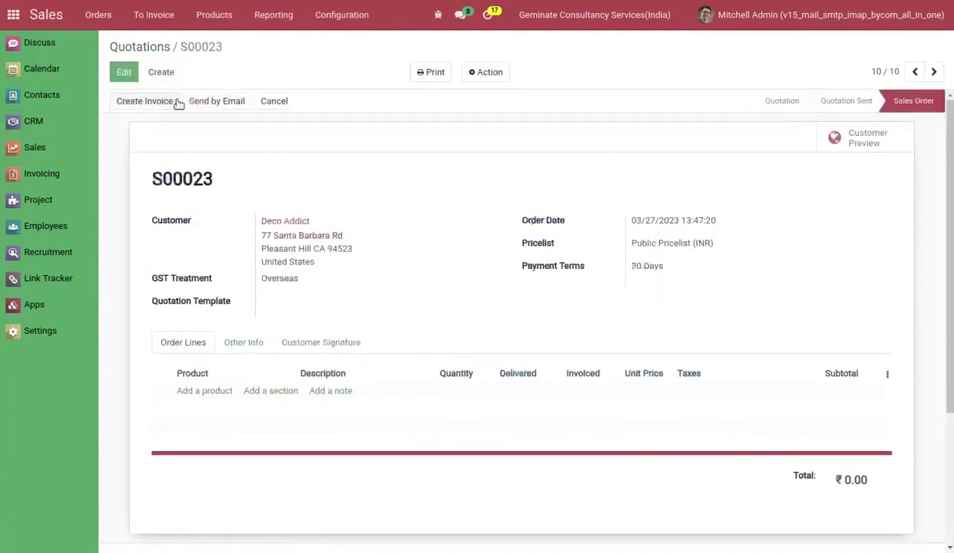
left_click(198, 102)
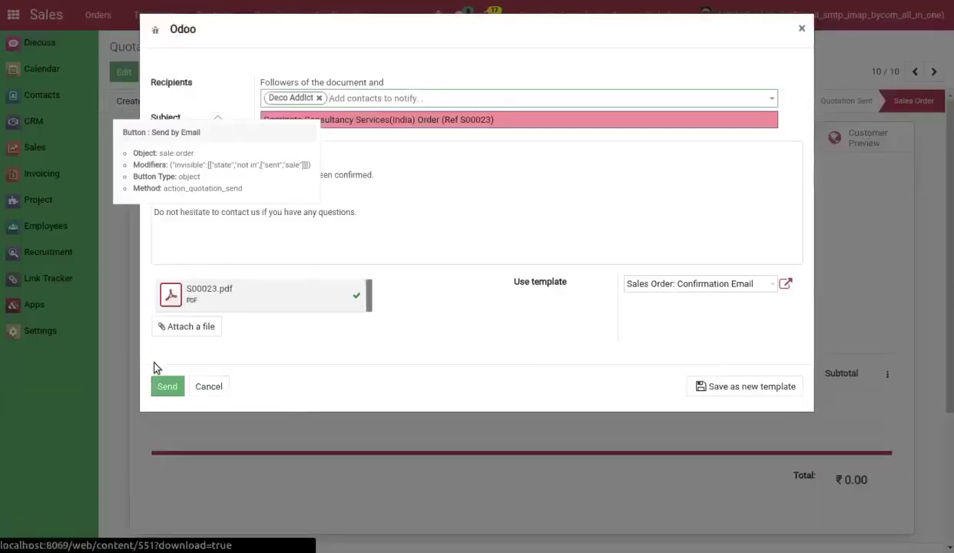
left_click(166, 387)
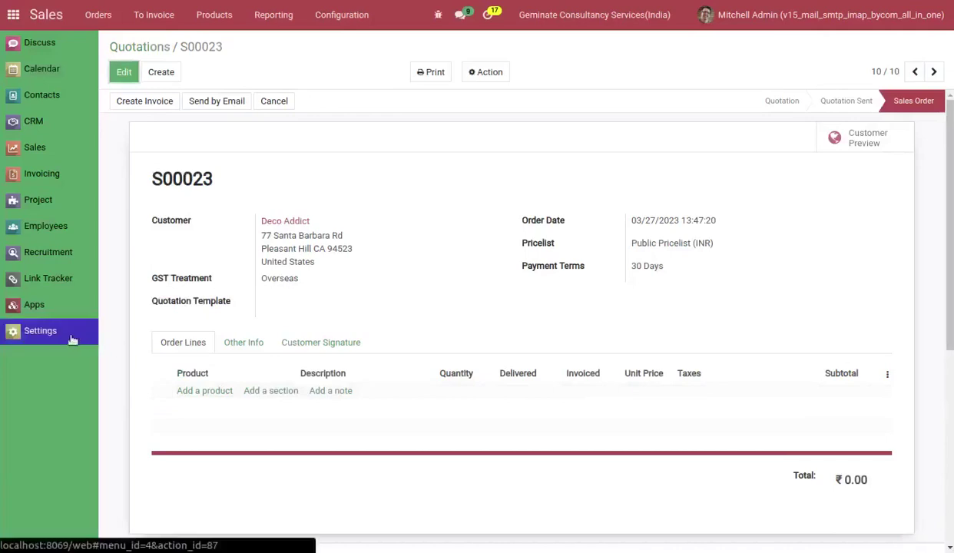
left_click(49, 336)
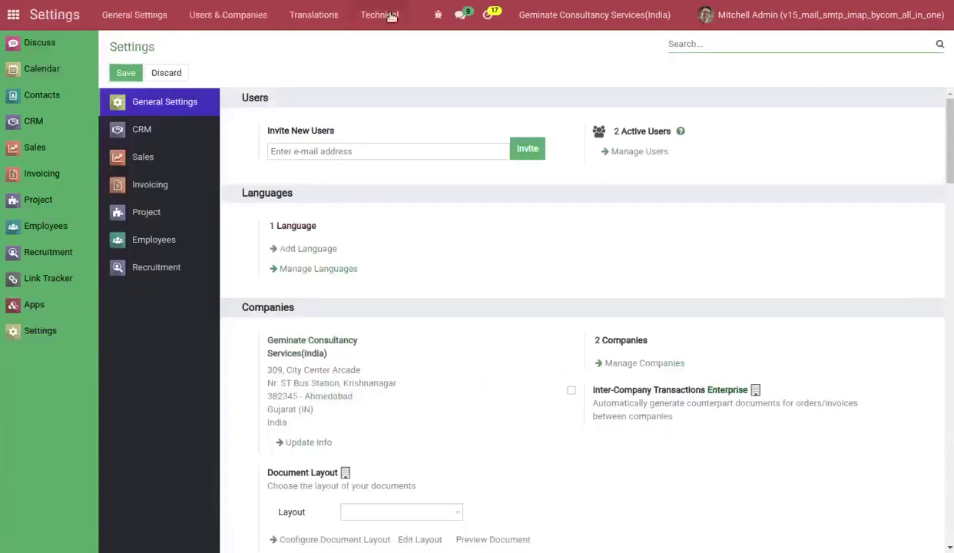
Open the S00023 order email in Technical > Emails to check its Reply-To address.
left_click(379, 16)
left_click(383, 319)
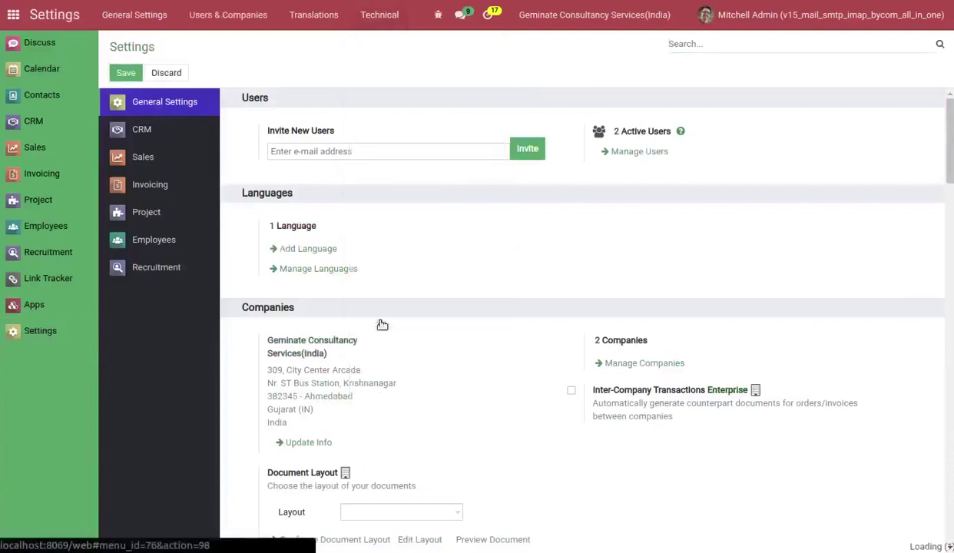
left_click(326, 117)
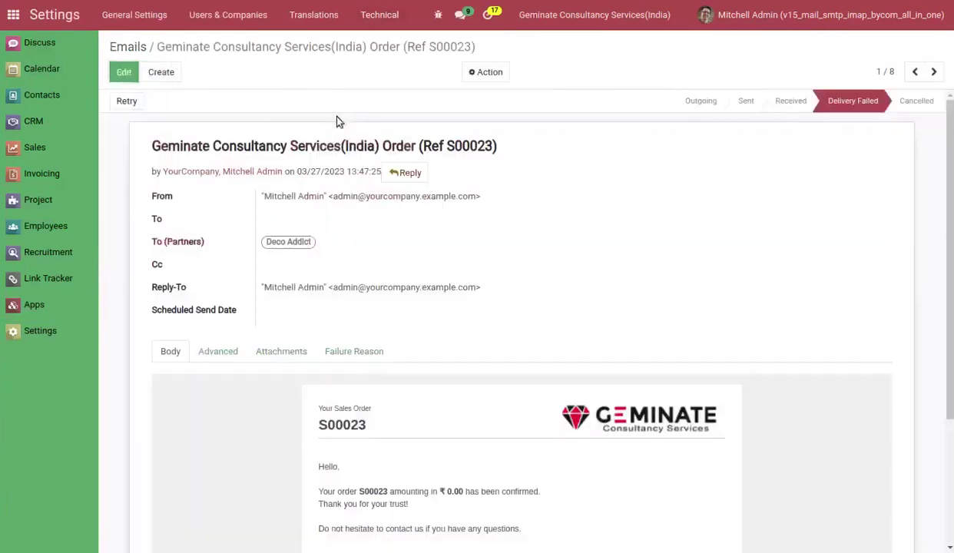
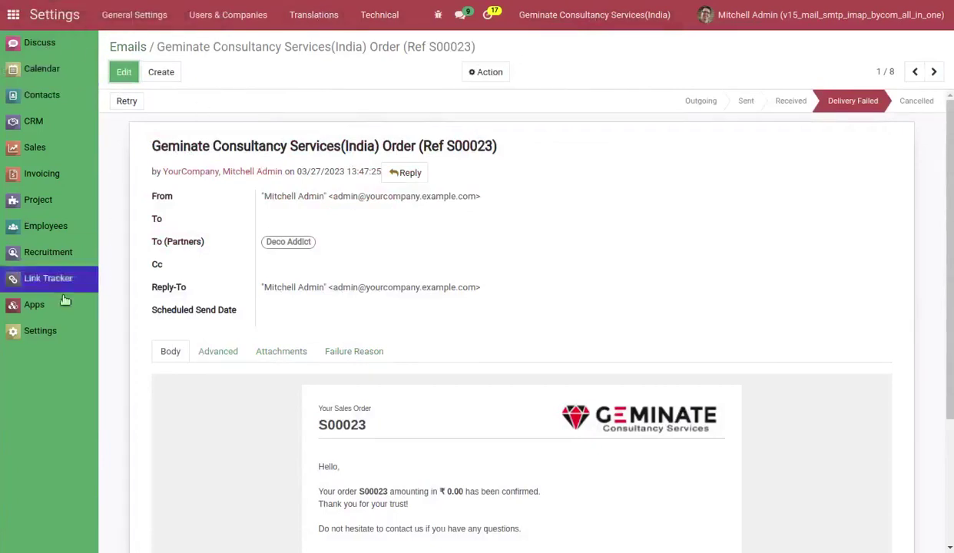
Tick Mail From Email By Company on the Geminate Consultancy Services(India) company and save.
left_click(43, 330)
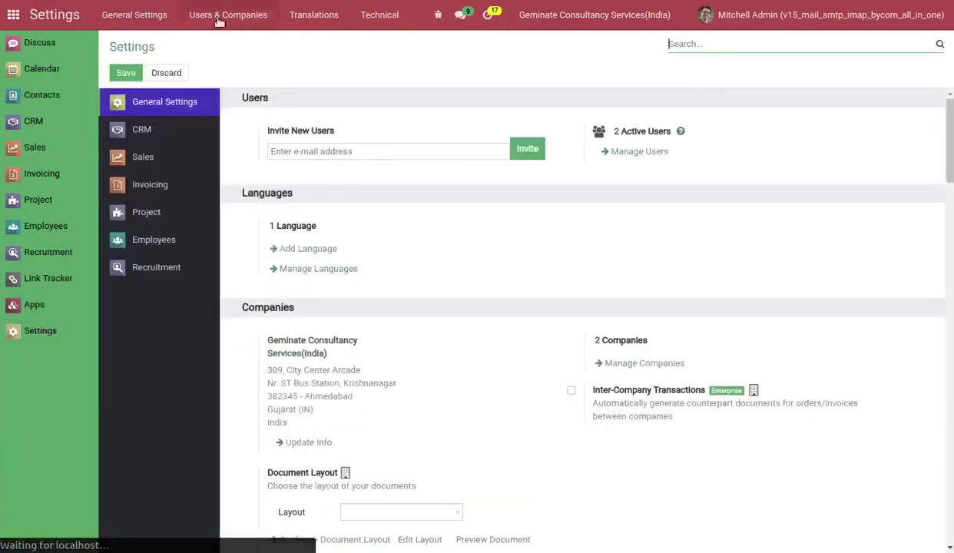
left_click(219, 16)
left_click(220, 78)
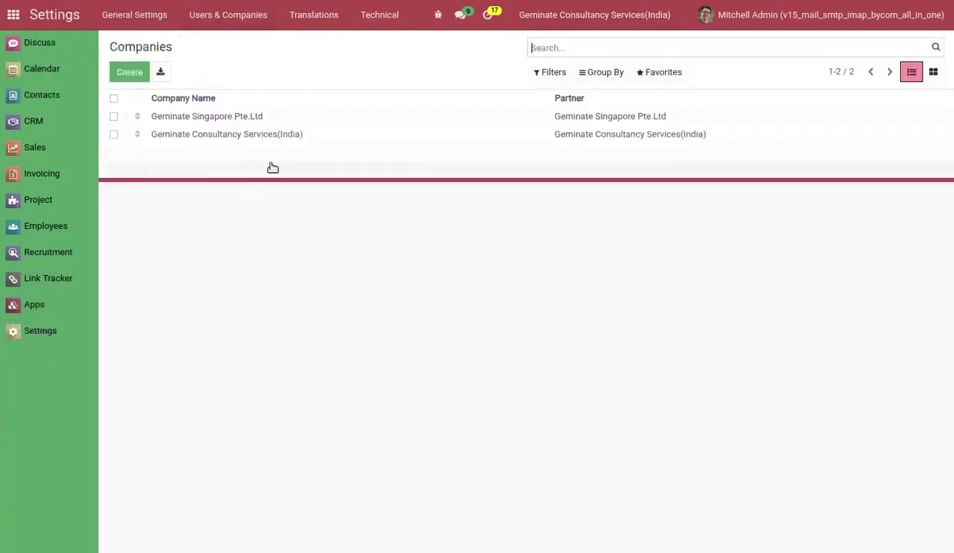
left_click(303, 134)
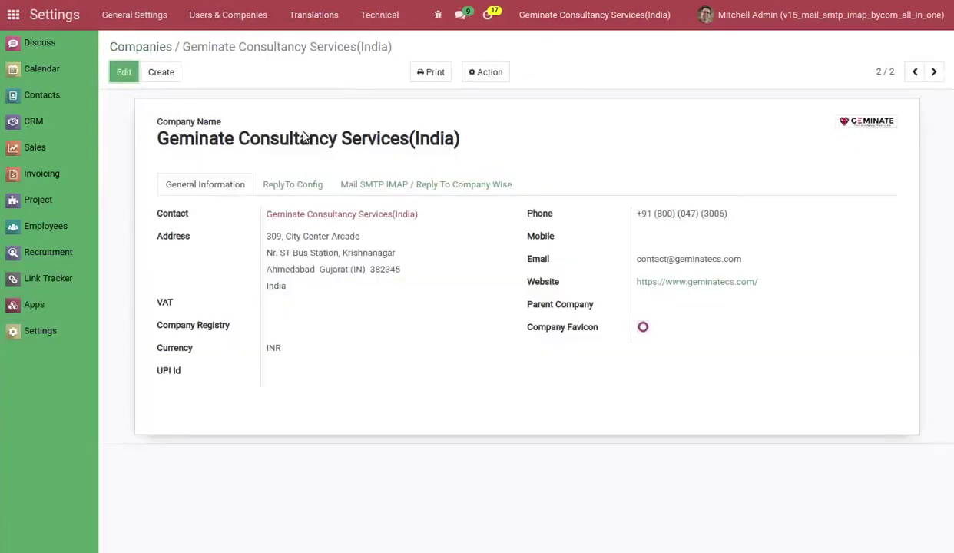
left_click(375, 186)
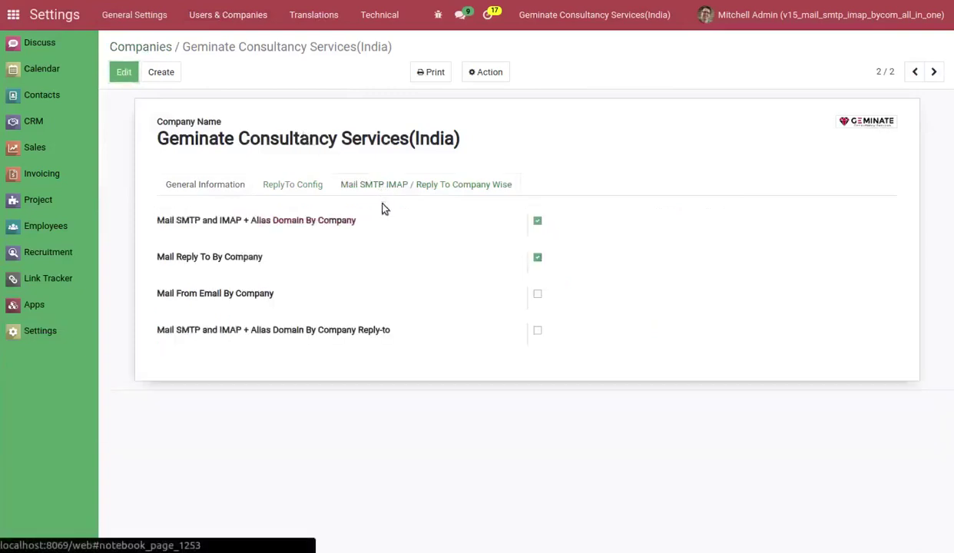
left_click(538, 297)
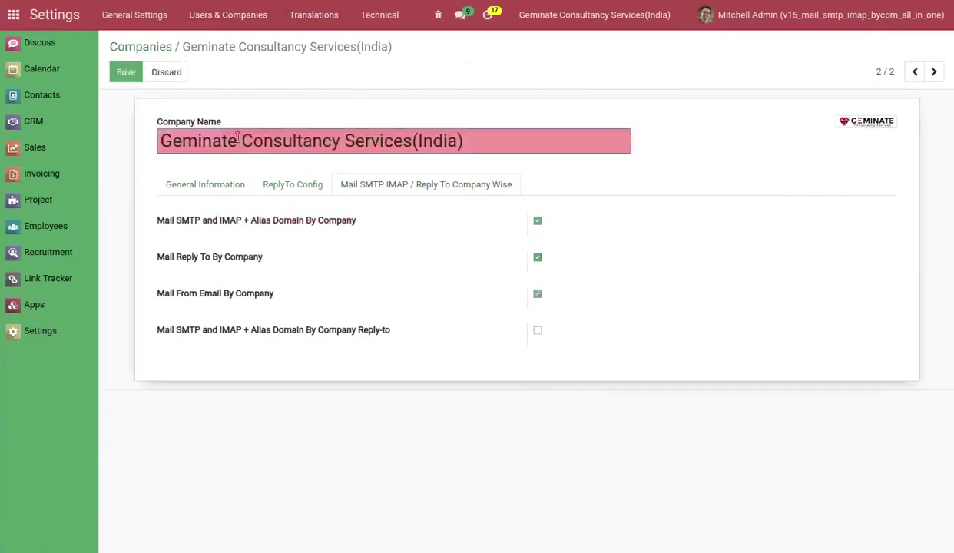
left_click(132, 72)
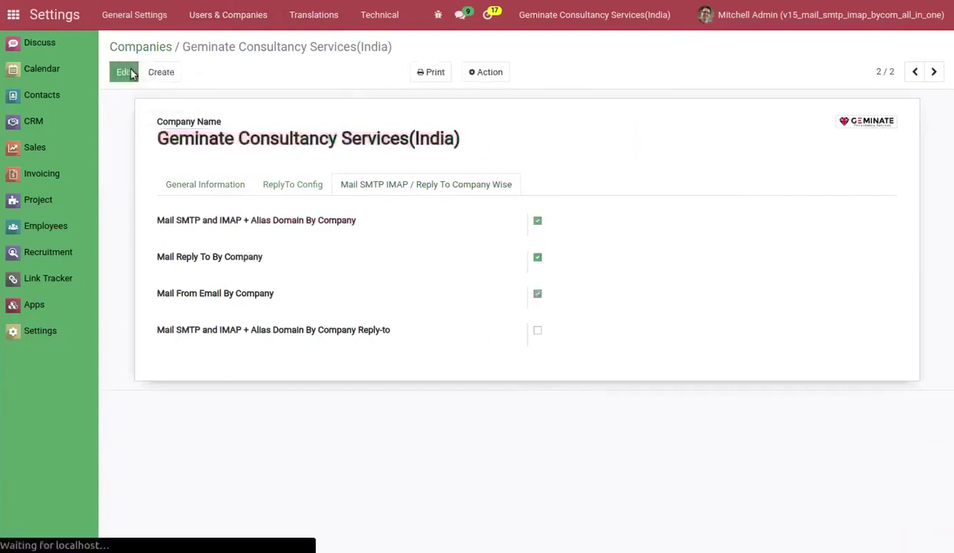
Open the admin user's From Email tab and reload the record to check its fields.
left_click(210, 17)
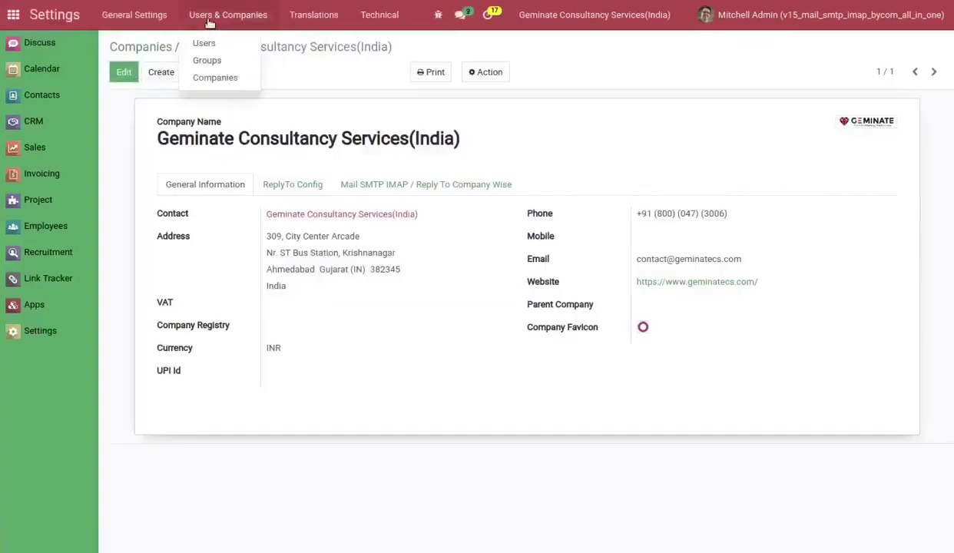
left_click(208, 44)
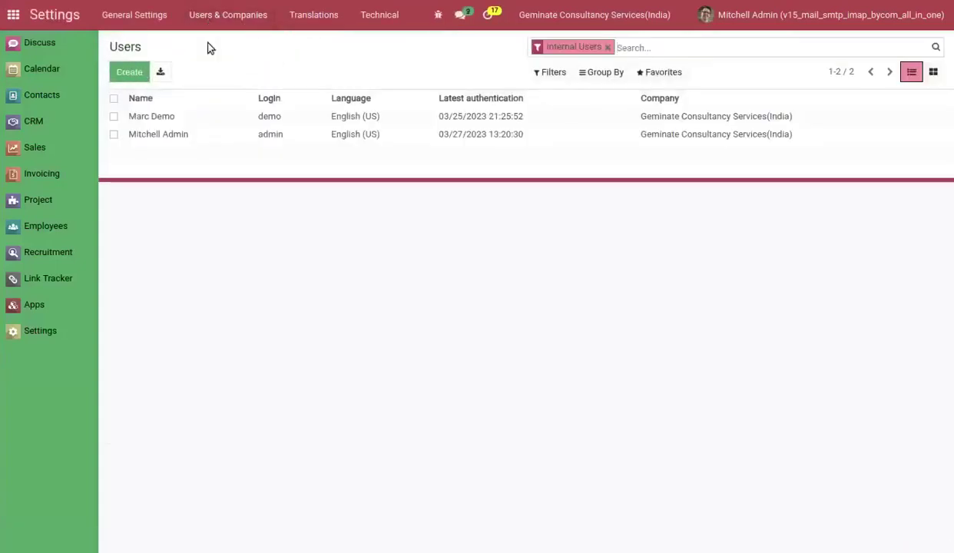
left_click(210, 136)
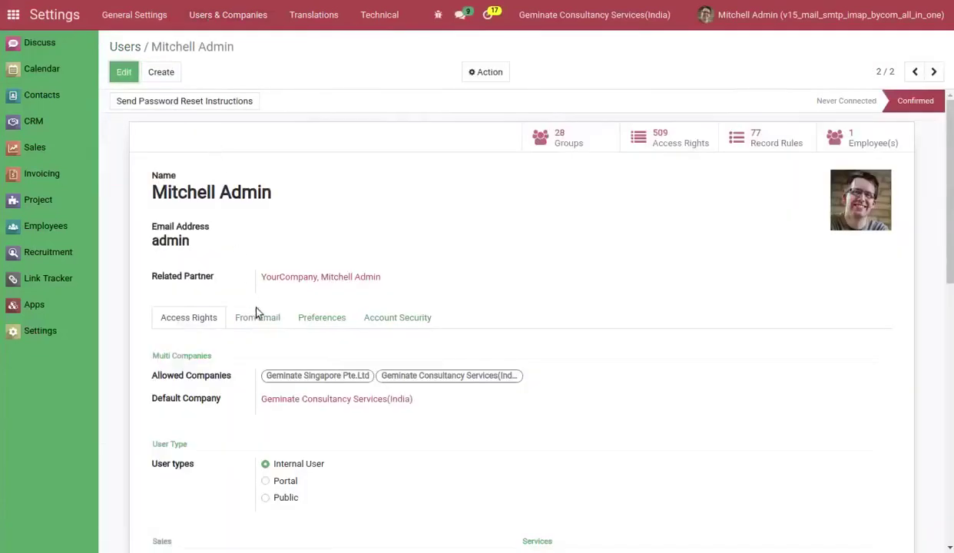
left_click(258, 317)
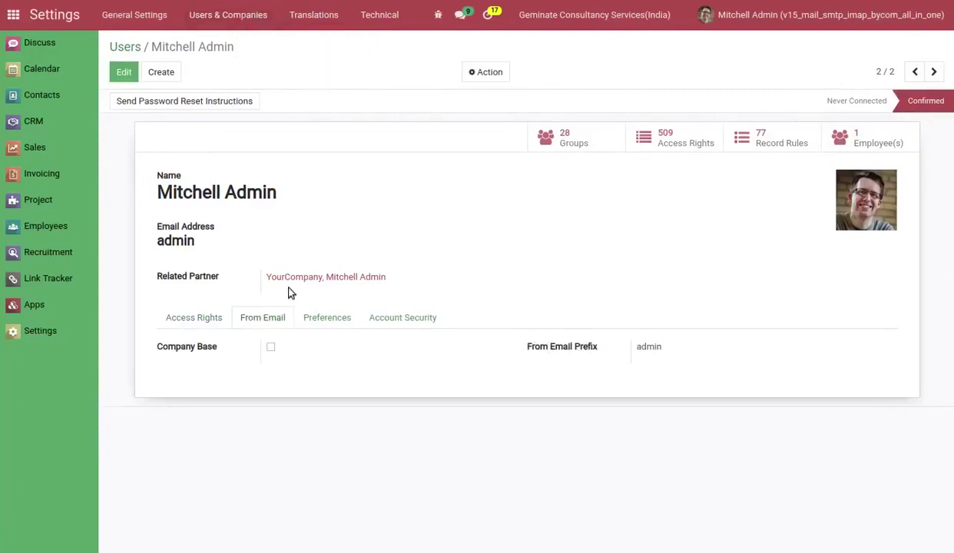
key("F5")
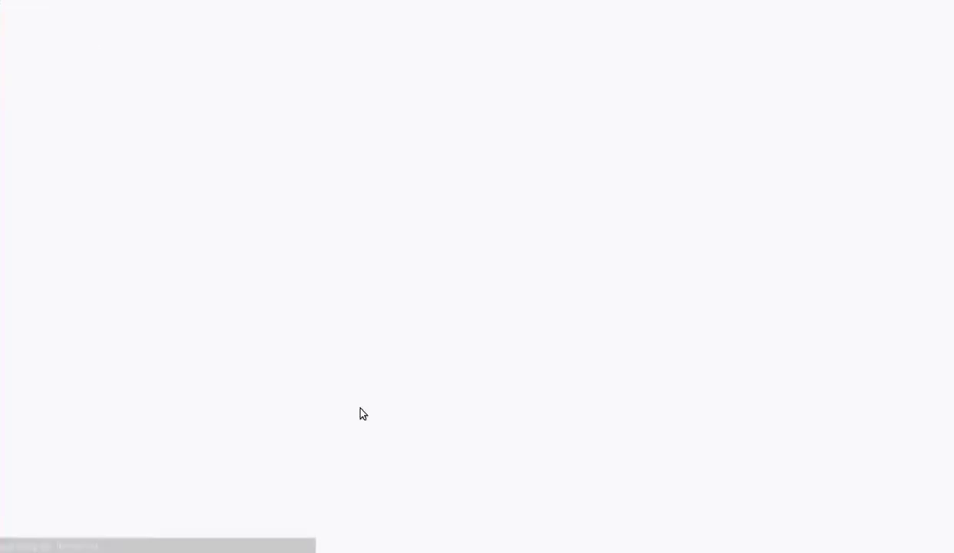
left_click(264, 315)
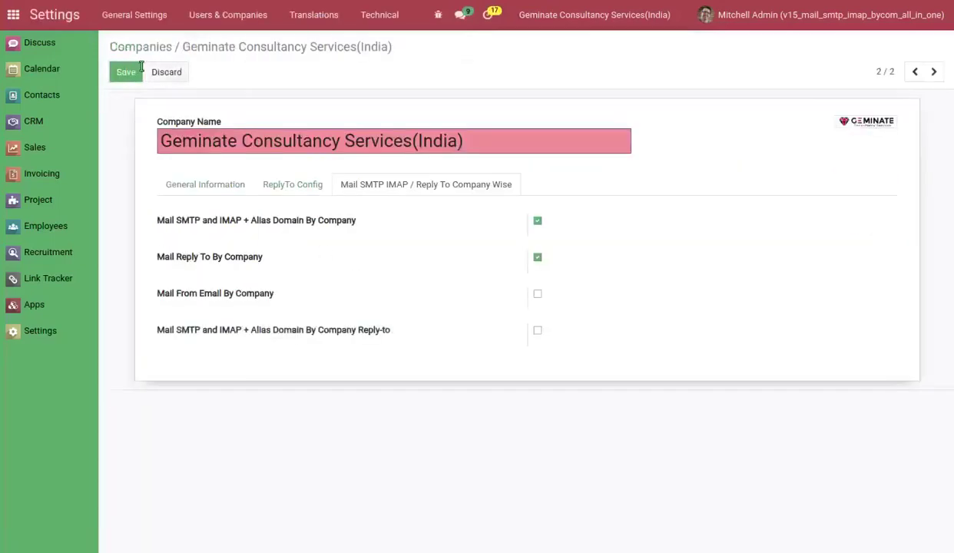
left_click(126, 72)
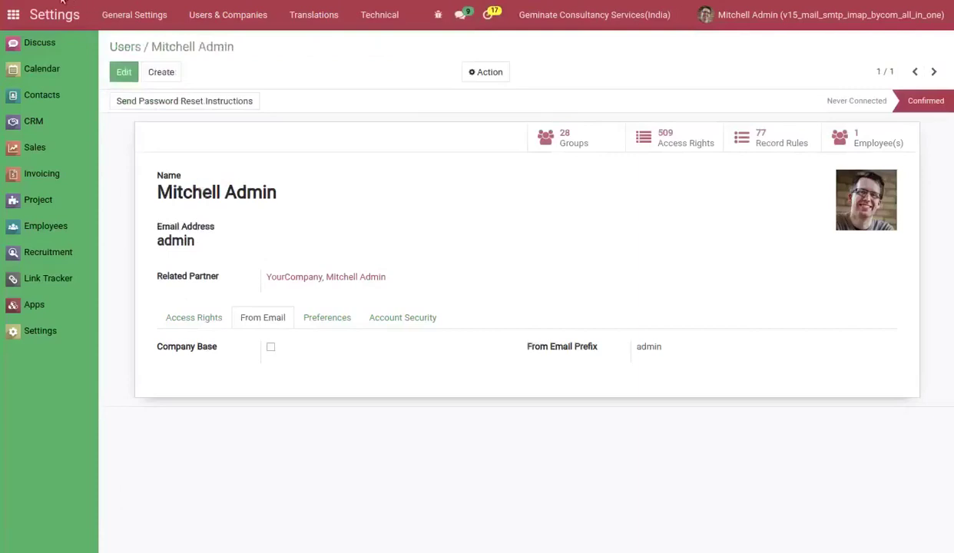
left_click(62, 2)
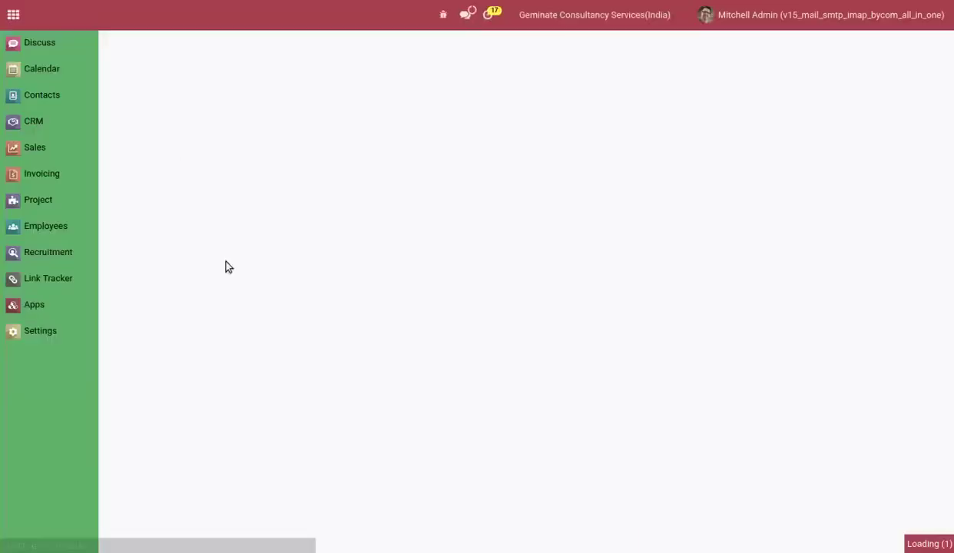
left_click(251, 321)
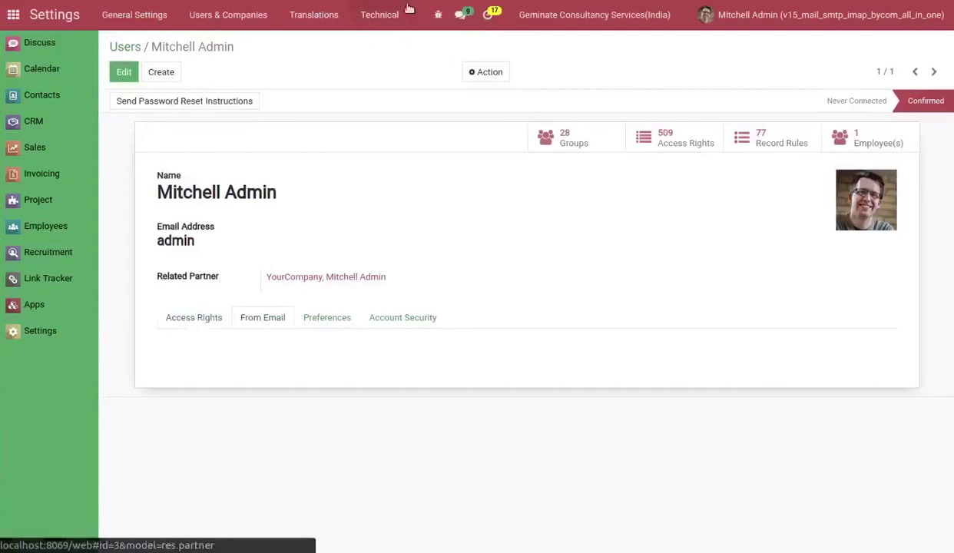
key("alt+Left")
Turn Mail From Email By Company off for the India company and save.
left_click(362, 183)
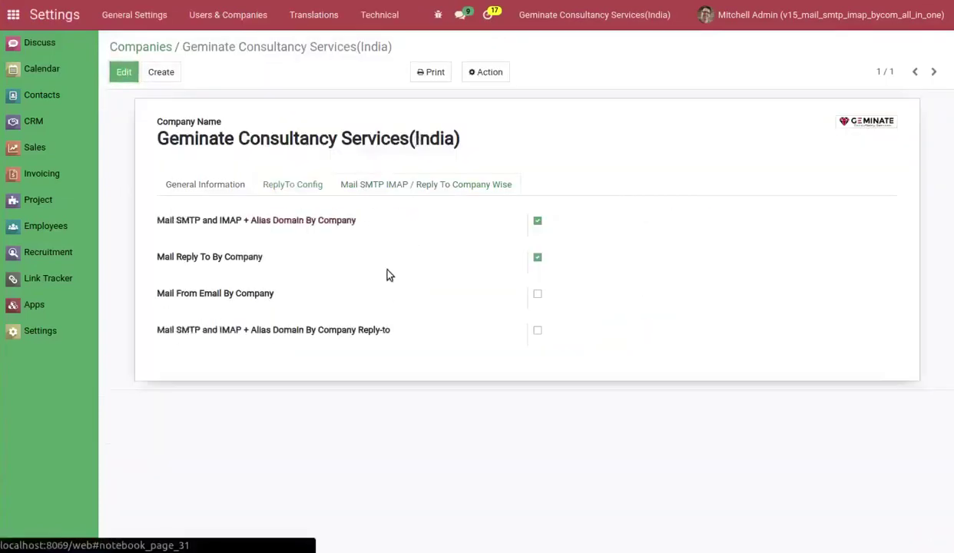
left_click(228, 304)
left_click(124, 73)
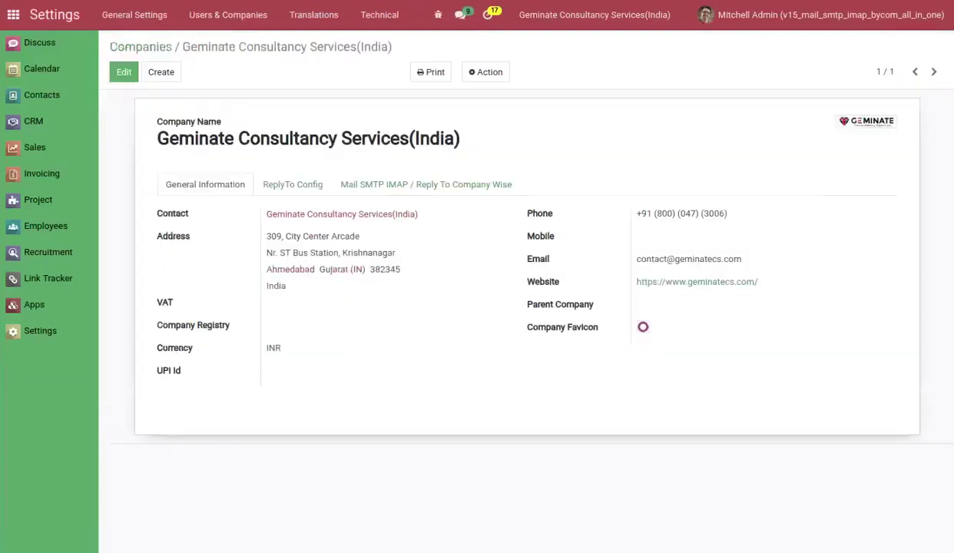
left_click(417, 185)
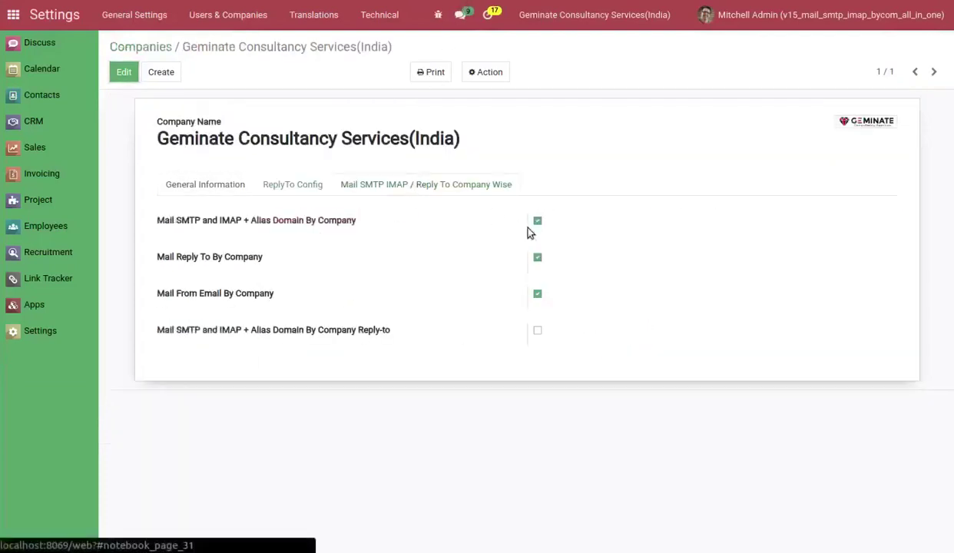
left_click(537, 296)
left_click(127, 71)
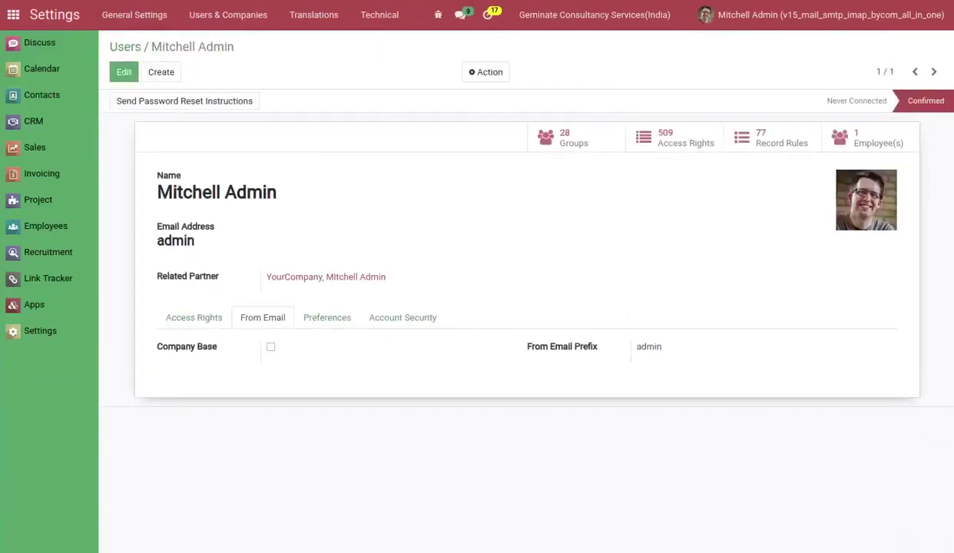
Enable Company Base on the admin user's From Email tab and save.
mouse_move(169, 178)
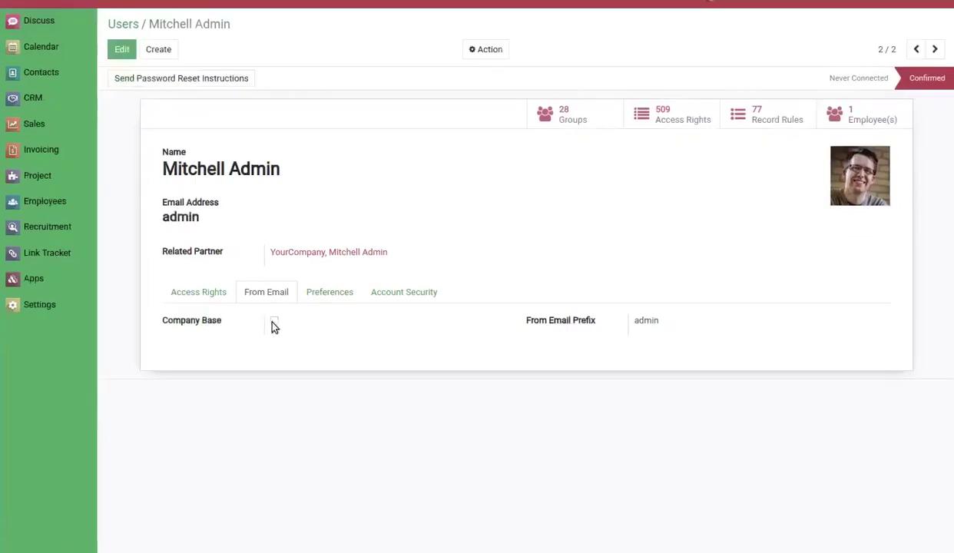
left_click(273, 322)
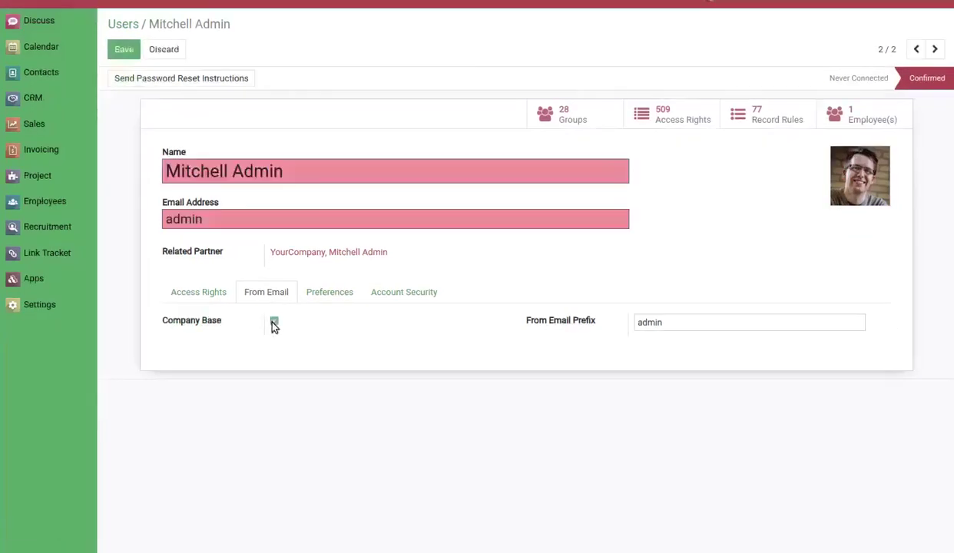
left_click(126, 53)
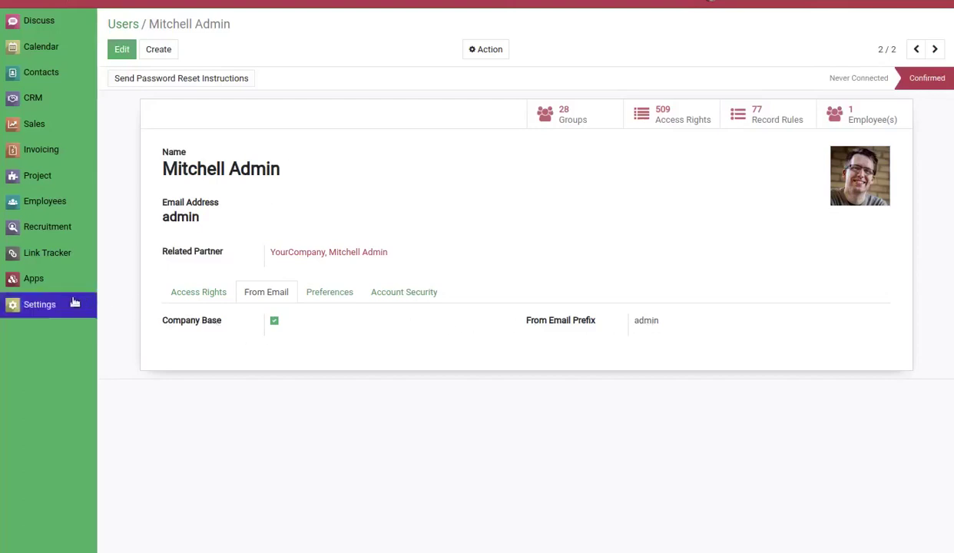
left_click(40, 305)
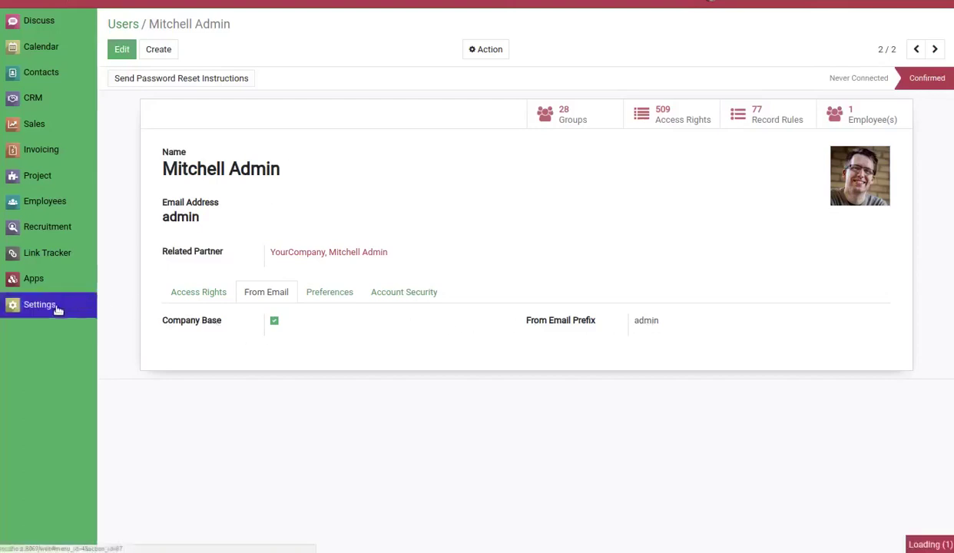
Review the Incoming Mail Servers and Outgoing Mail Servers lists under Technical settings.
left_click(368, 4)
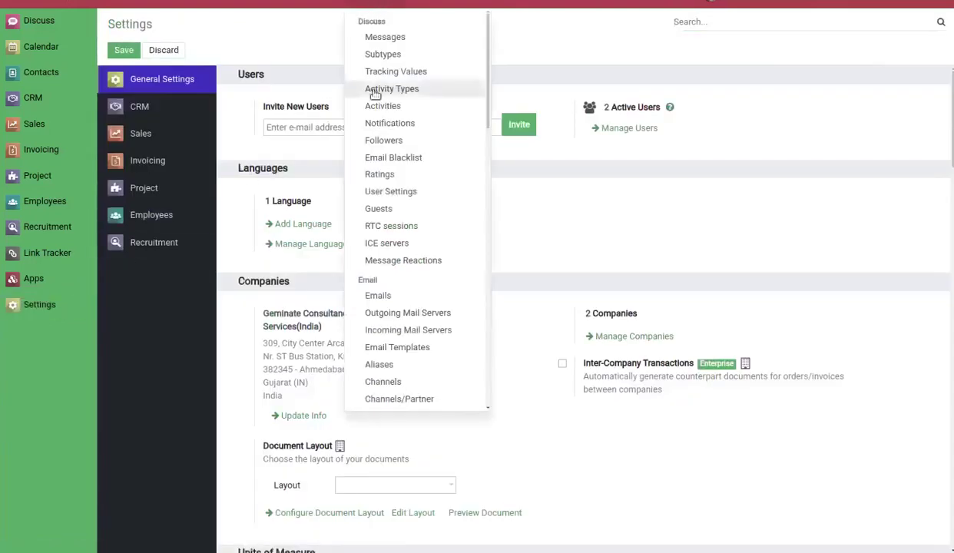
left_click(385, 330)
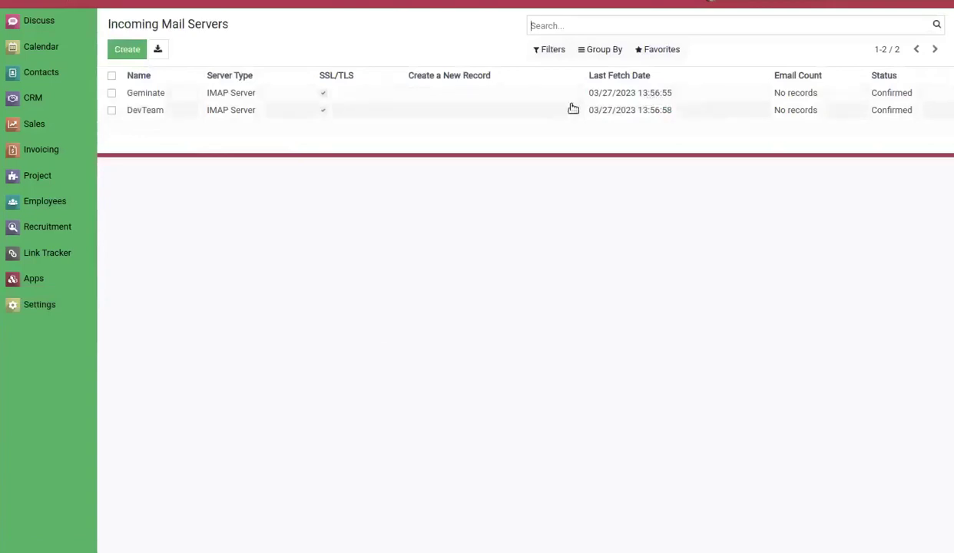
left_click(369, 4)
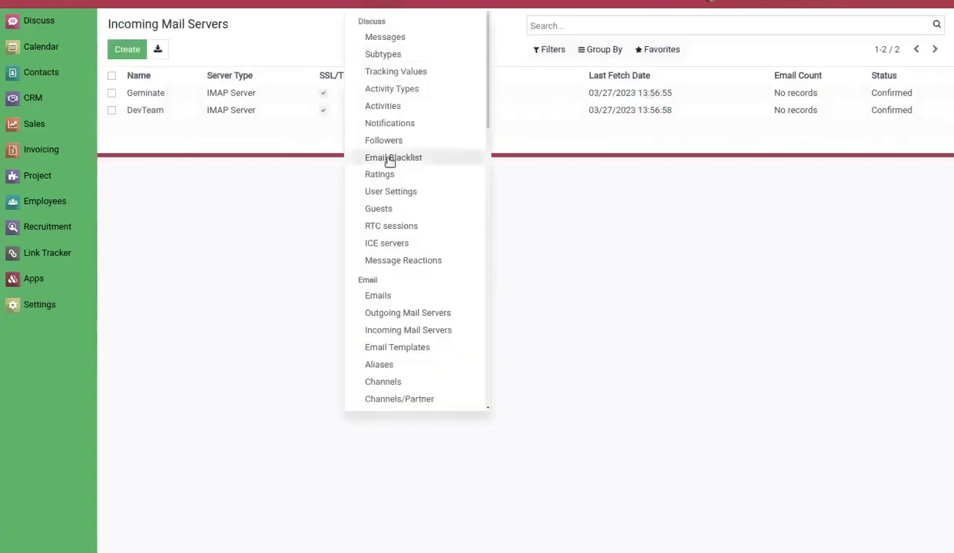
left_click(399, 313)
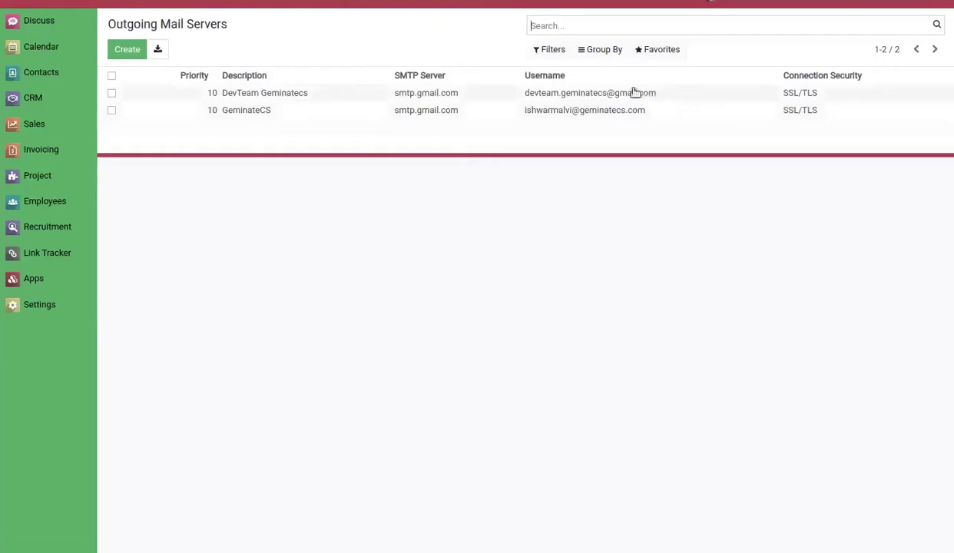
Review the Aliases and Alias Domains lists, then go to the Sales quotations.
left_click(369, 4)
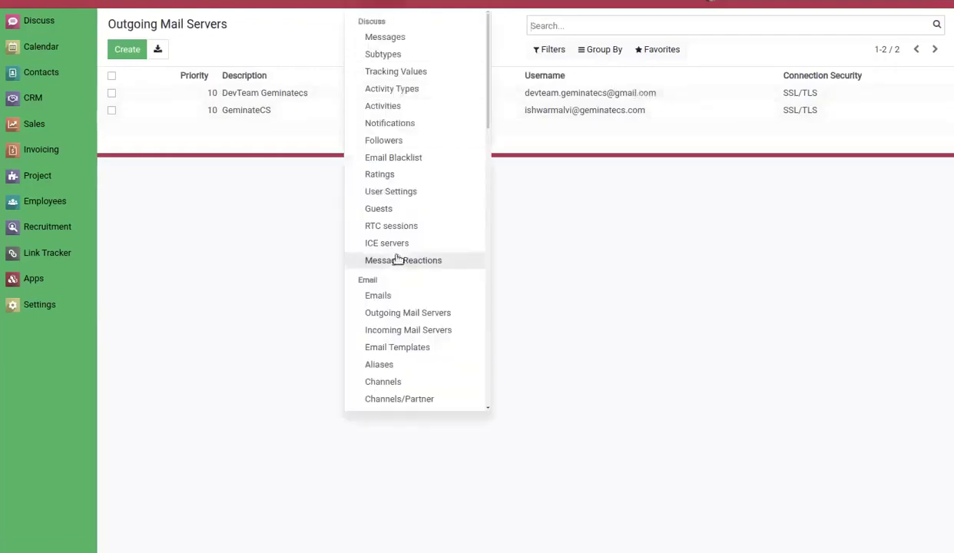
left_click(395, 365)
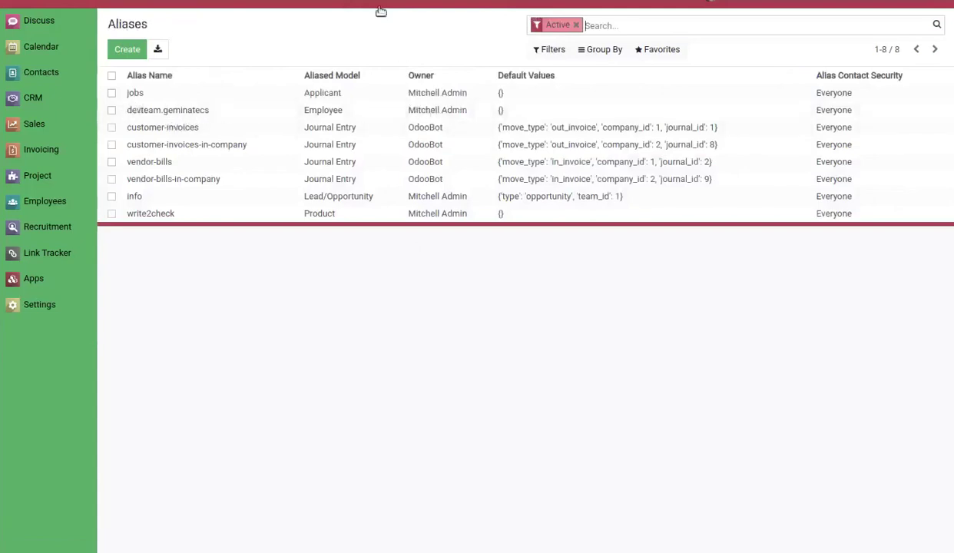
left_click(381, 11)
scroll(426, 390, "down", 2)
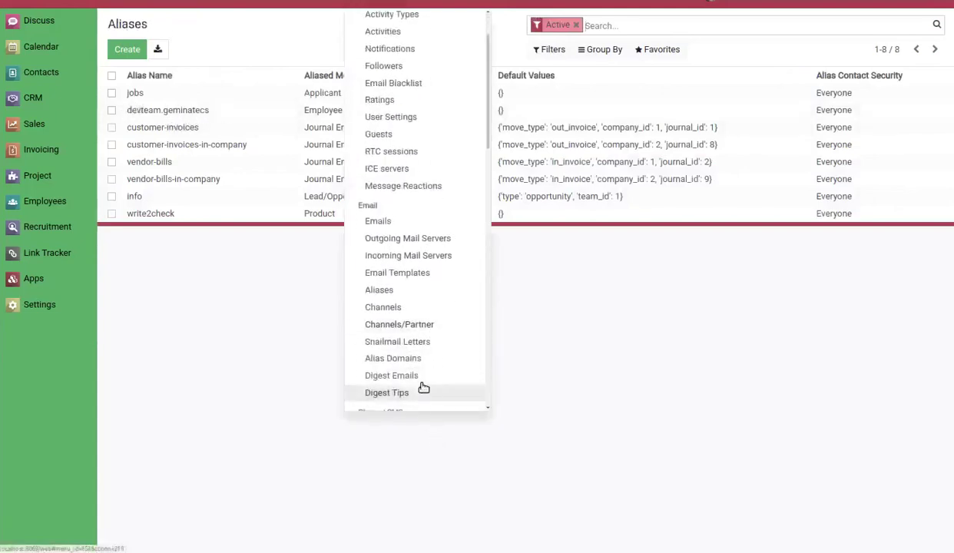
left_click(417, 359)
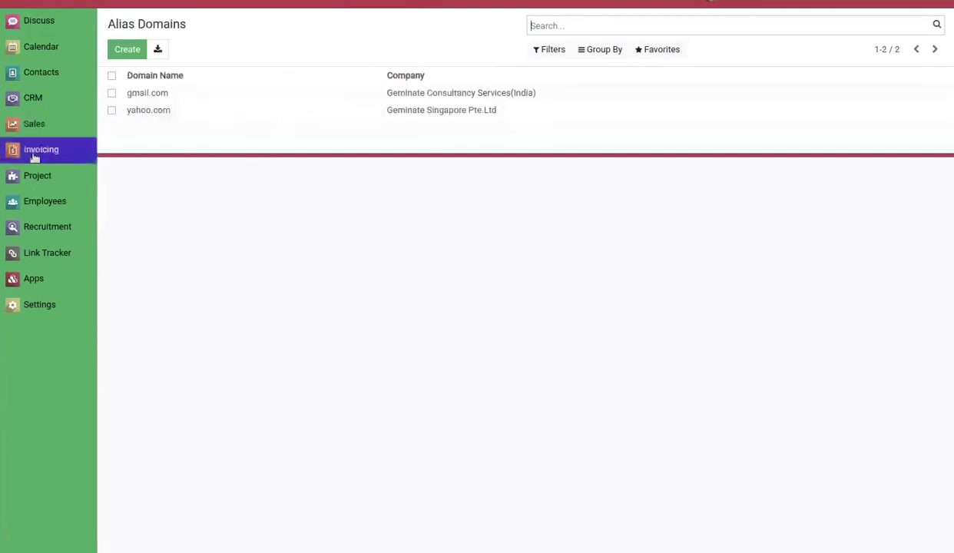
left_click(52, 124)
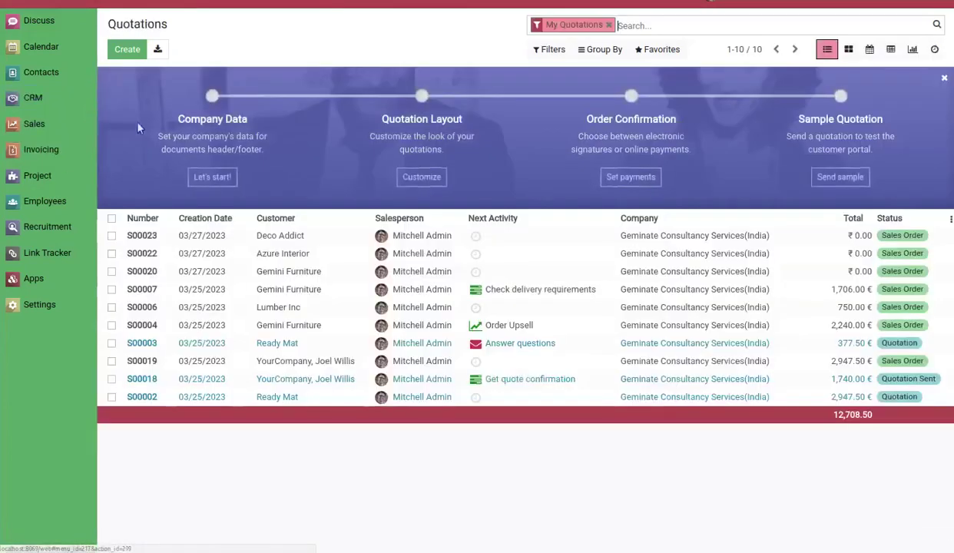
Create quotation S00024 for Azure Interior and email it so it reads Quotation Sent.
left_click(128, 49)
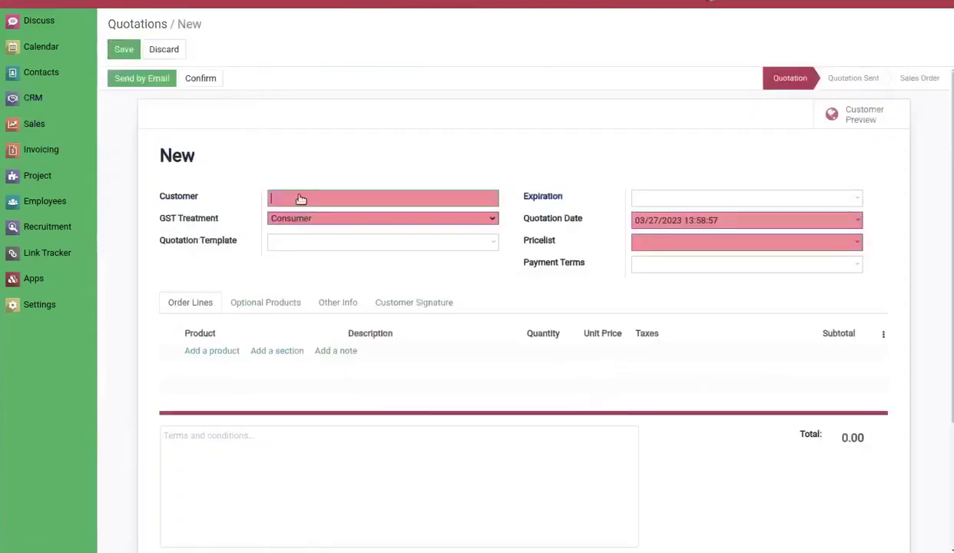
left_click(301, 199)
left_click(312, 255)
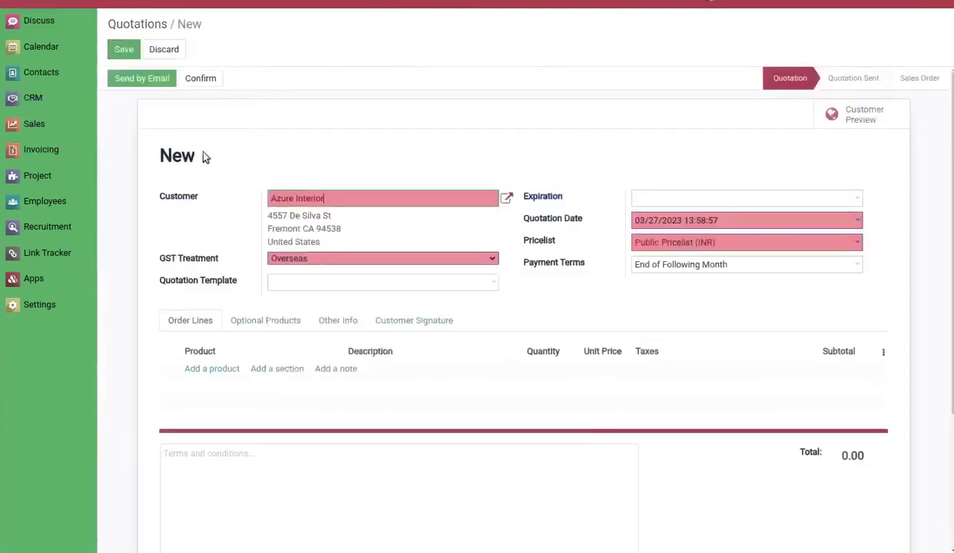
left_click(123, 49)
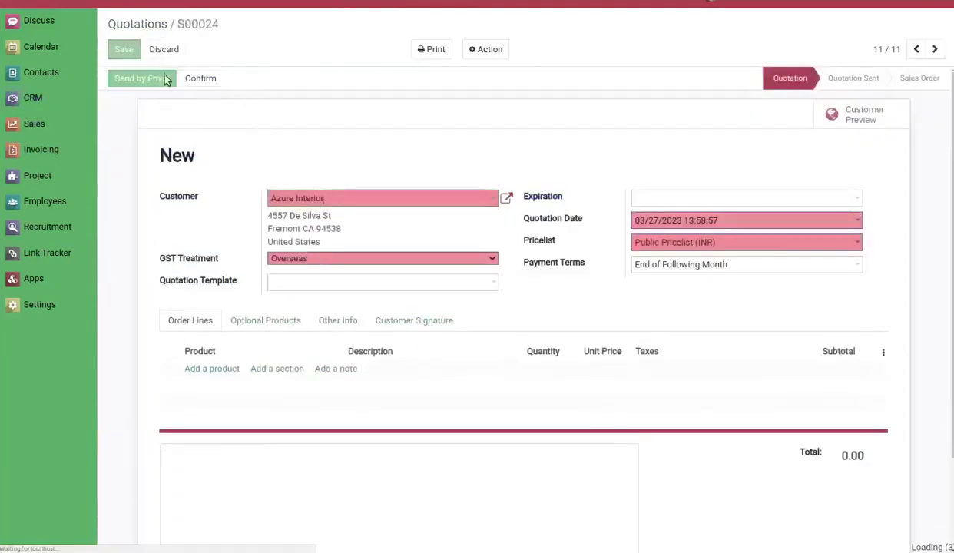
left_click(165, 80)
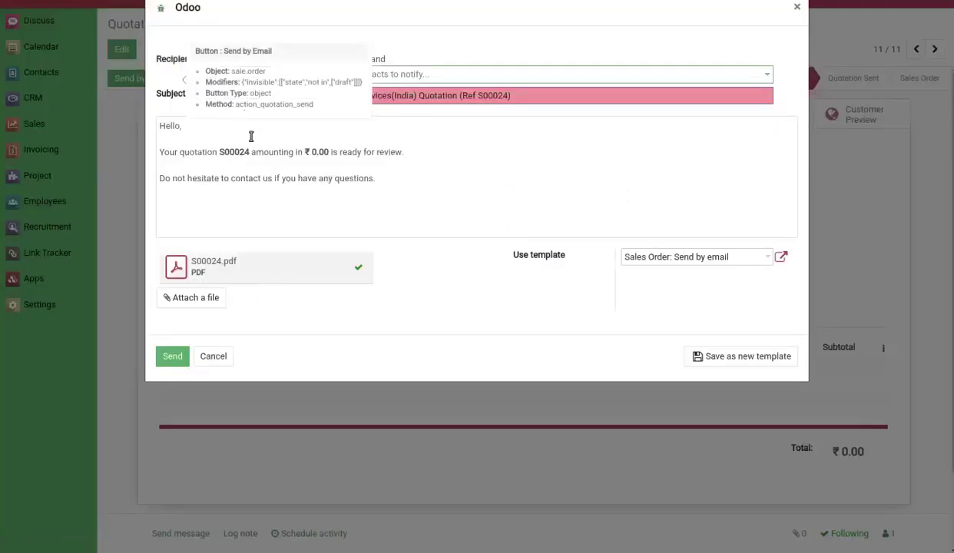
left_click(173, 356)
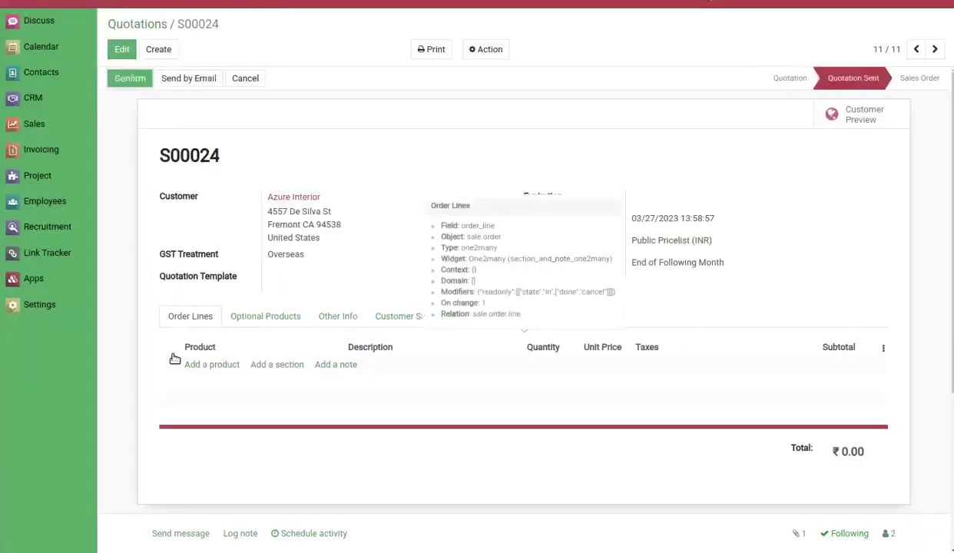
left_click(39, 306)
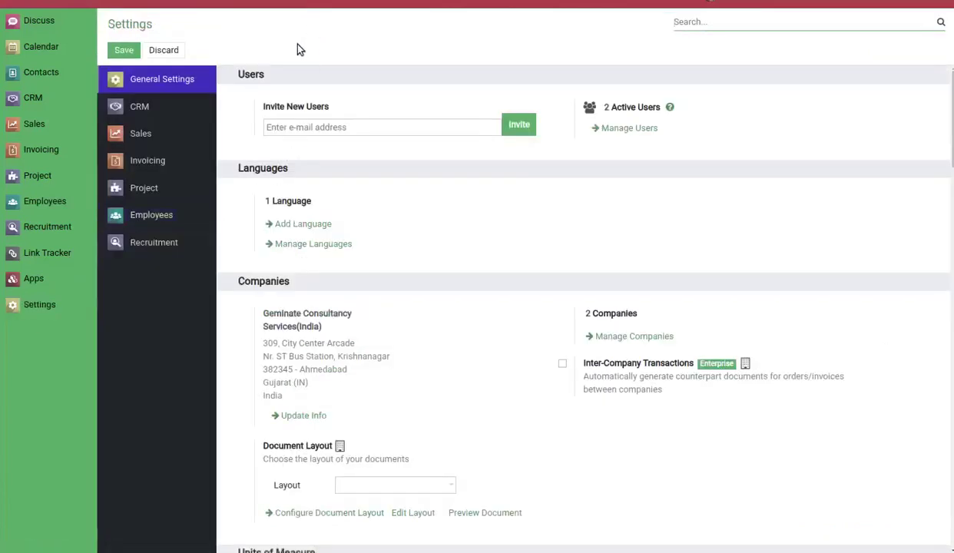
Open the S00024 quotation email under Technical > Emails and confirm it shows Delivery Failed.
left_click(357, 4)
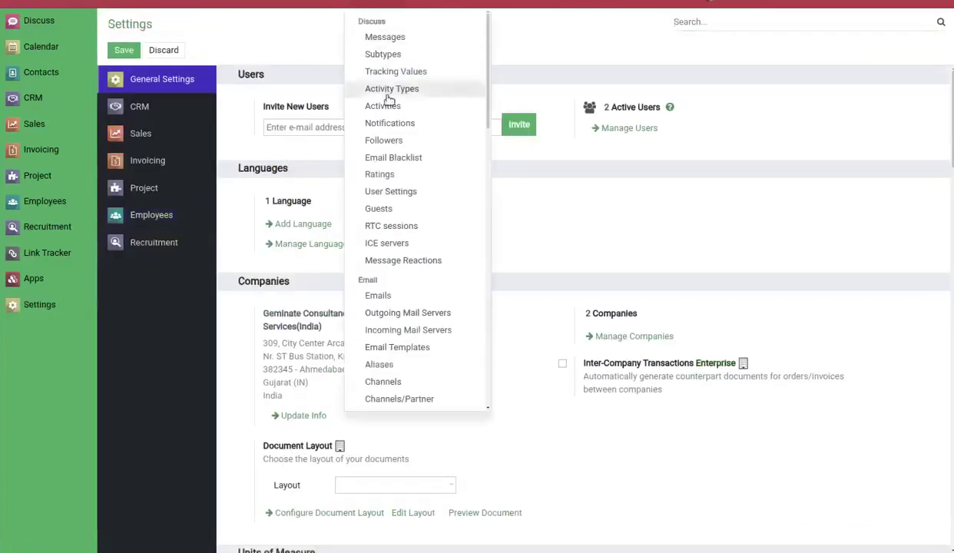
left_click(387, 295)
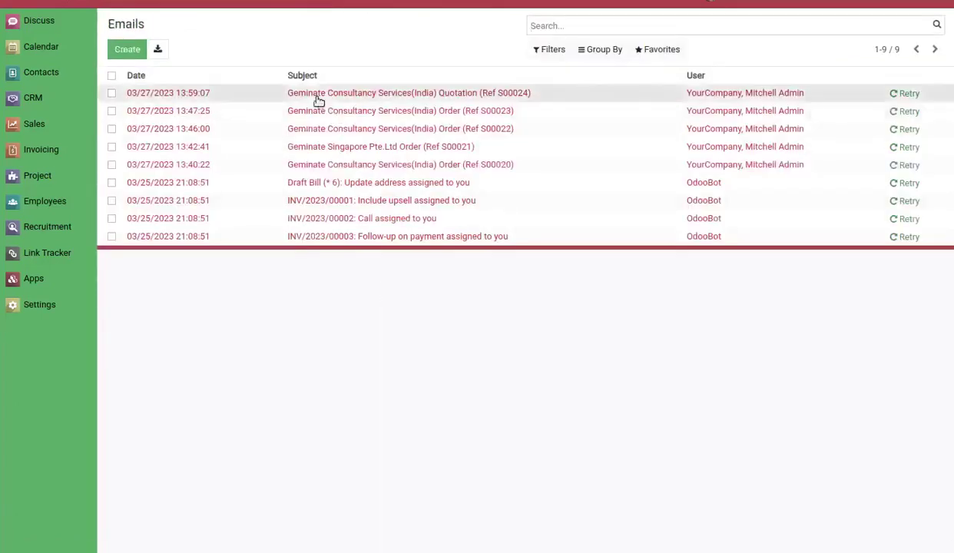
left_click(318, 99)
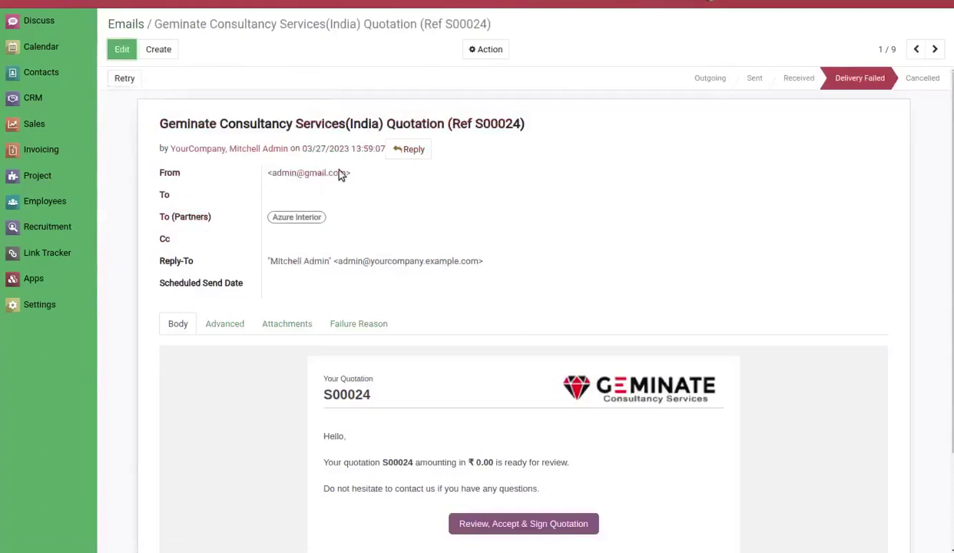
left_click(382, 2)
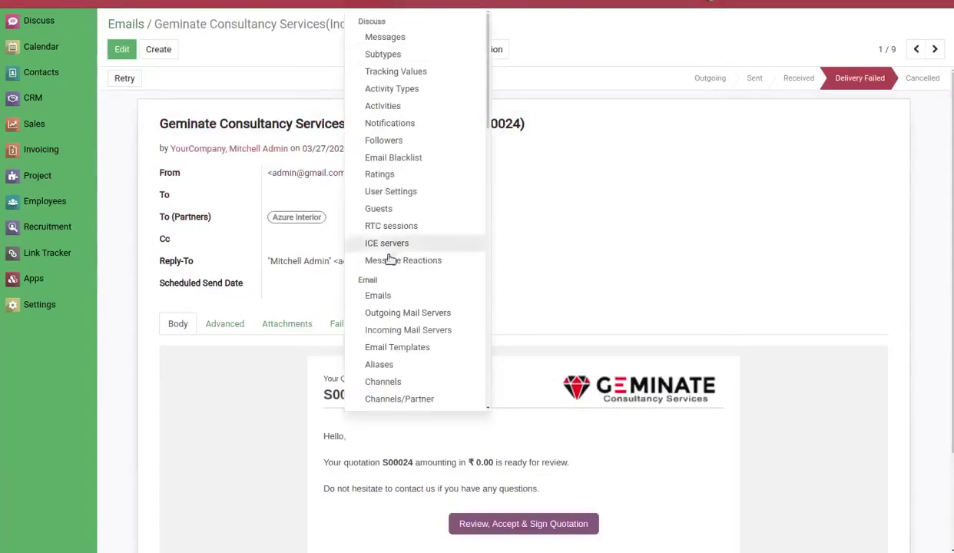
Inspect the S00024 message's Gateway details, then switch to the Geminate Singapore Pte.Ltd company.
left_click(386, 38)
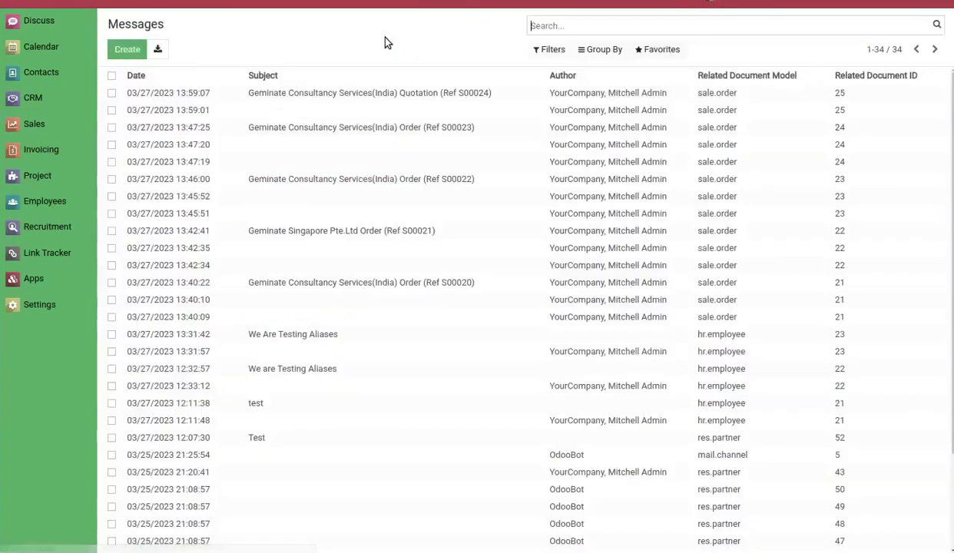
left_click(351, 100)
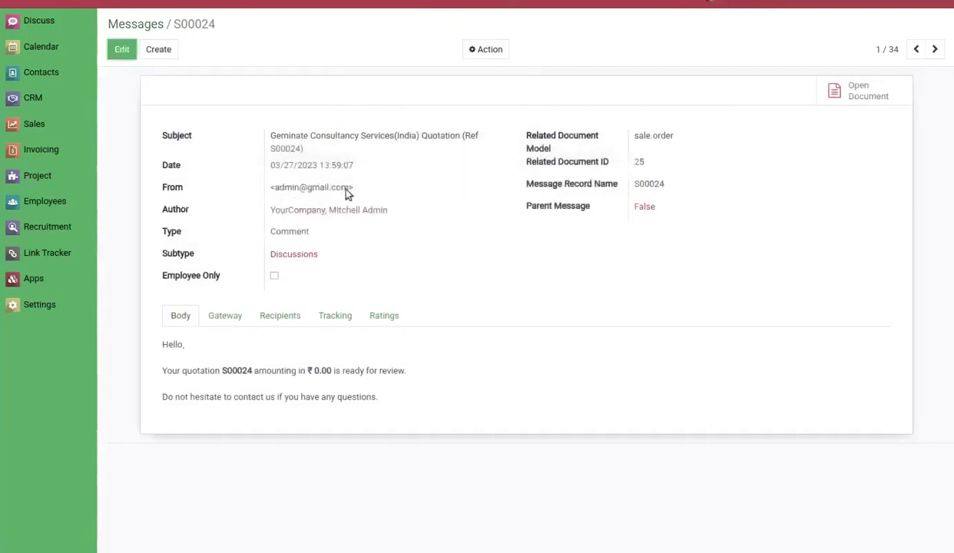
left_click(221, 317)
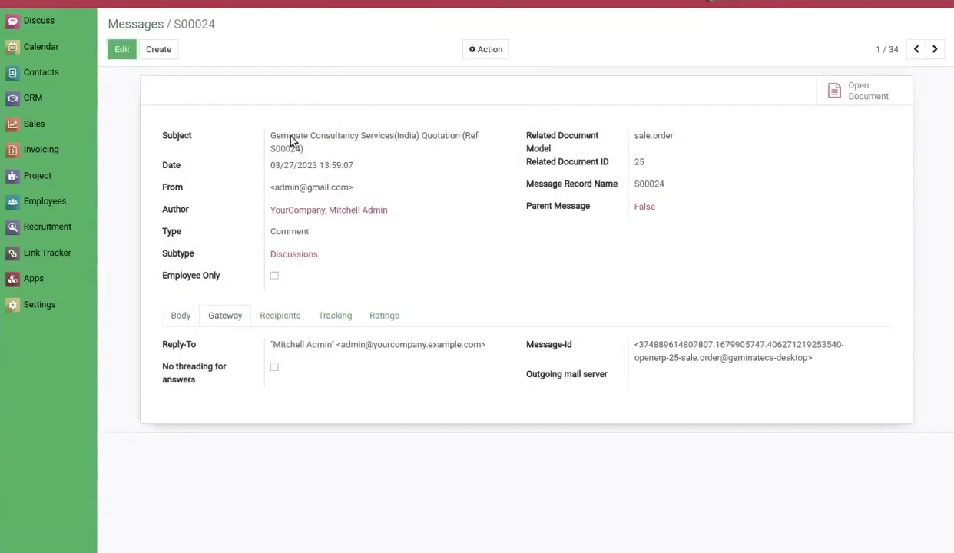
left_click(365, 140)
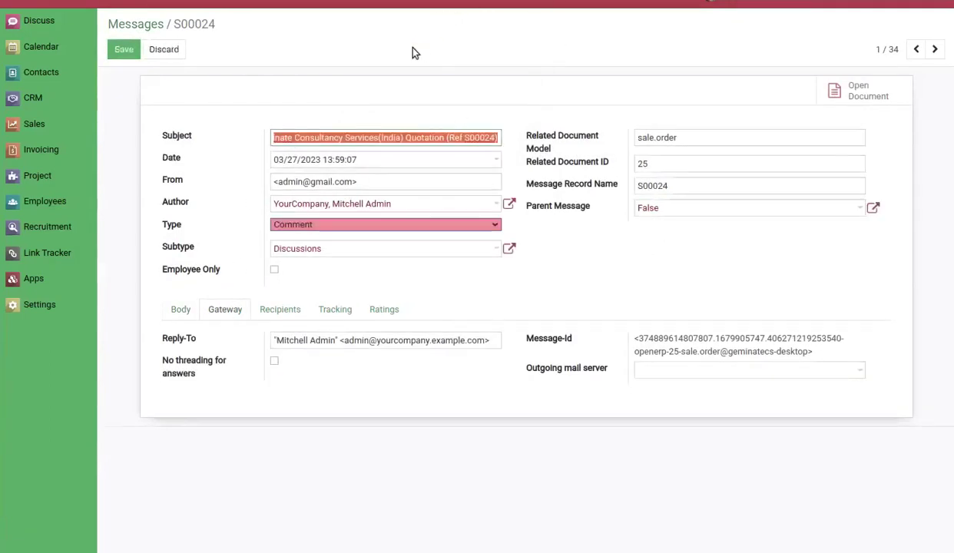
left_click(388, 49)
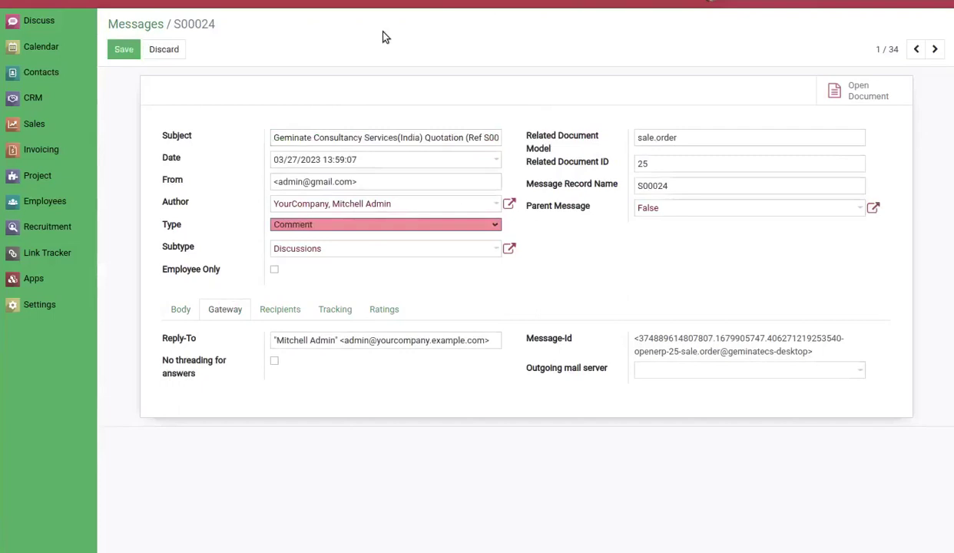
left_click(535, 3)
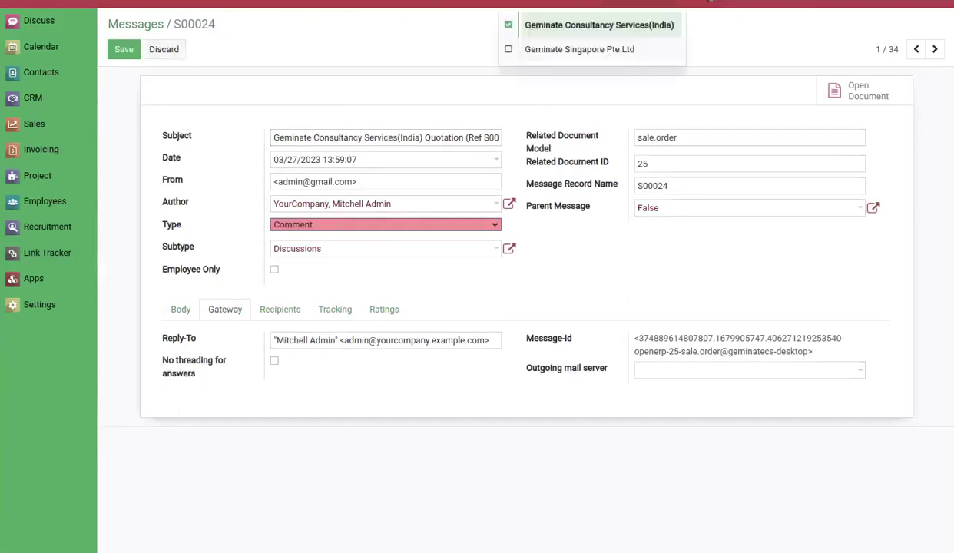
left_click(534, 49)
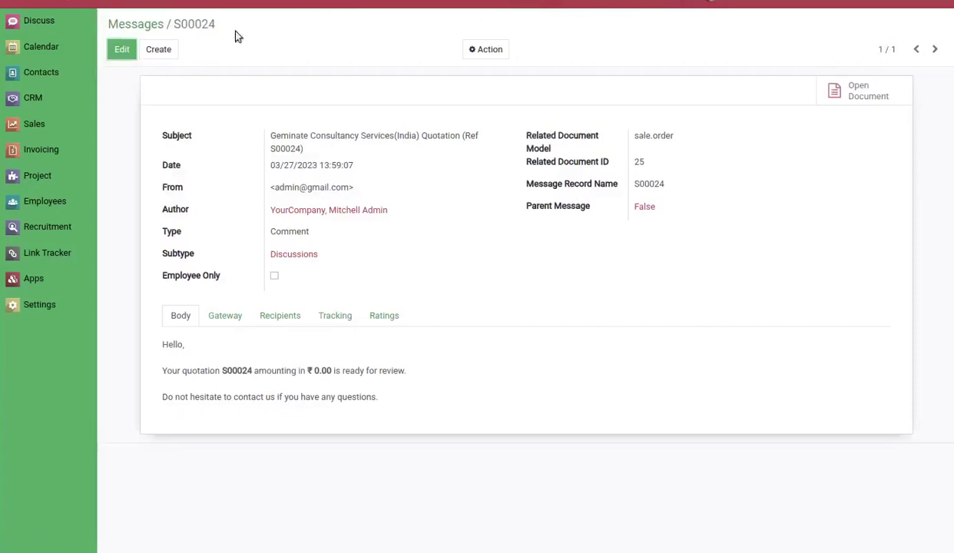
Create quotation S00025 for Azure Interior with the SGD pricelist and email it.
left_click(51, 120)
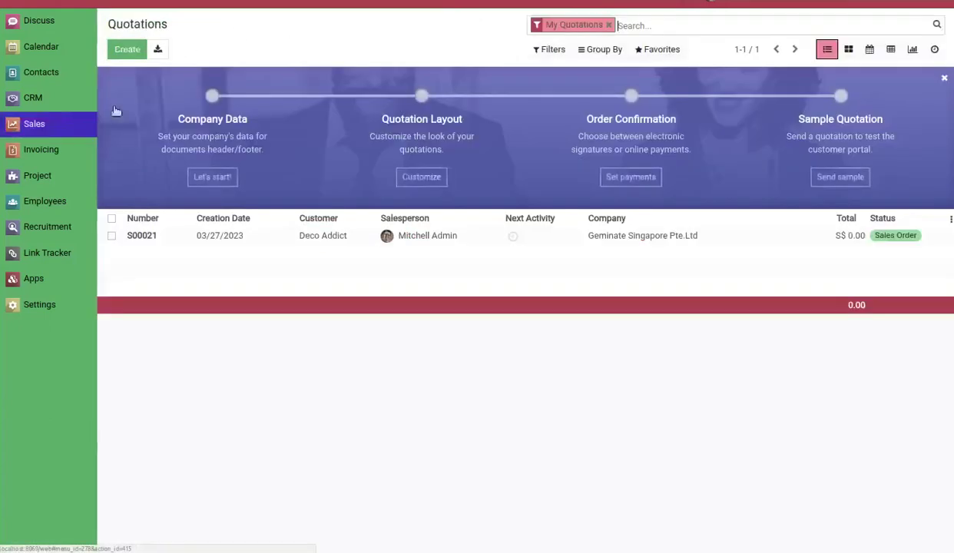
left_click(132, 54)
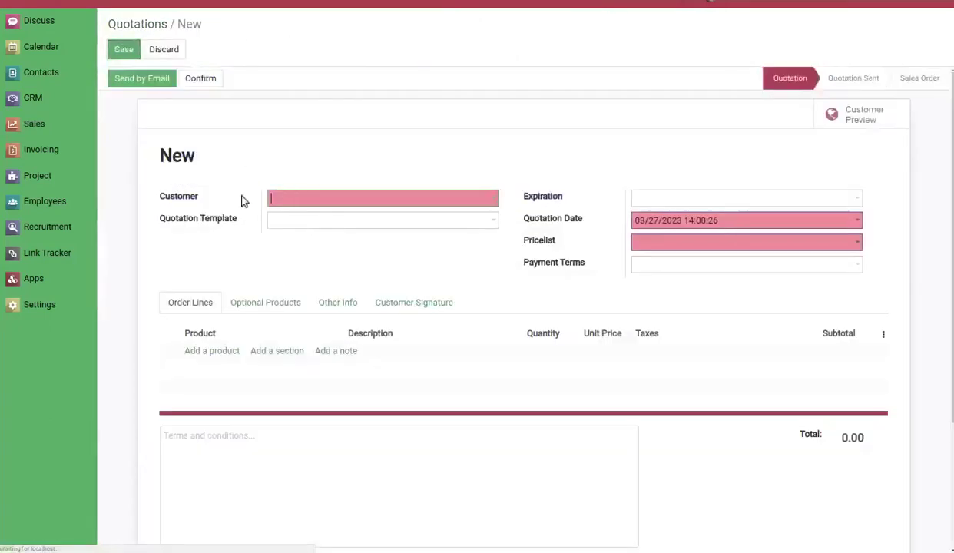
left_click(285, 199)
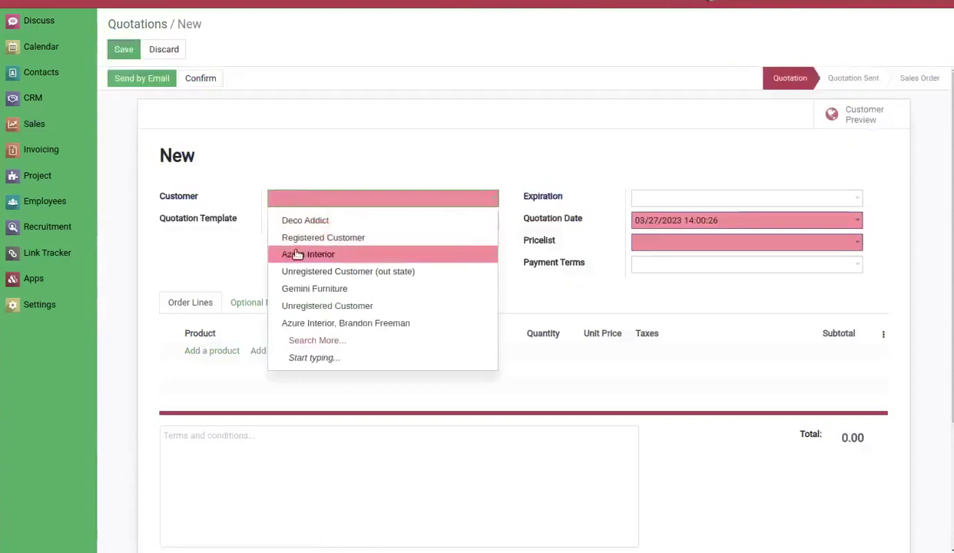
left_click(292, 251)
left_click(141, 79)
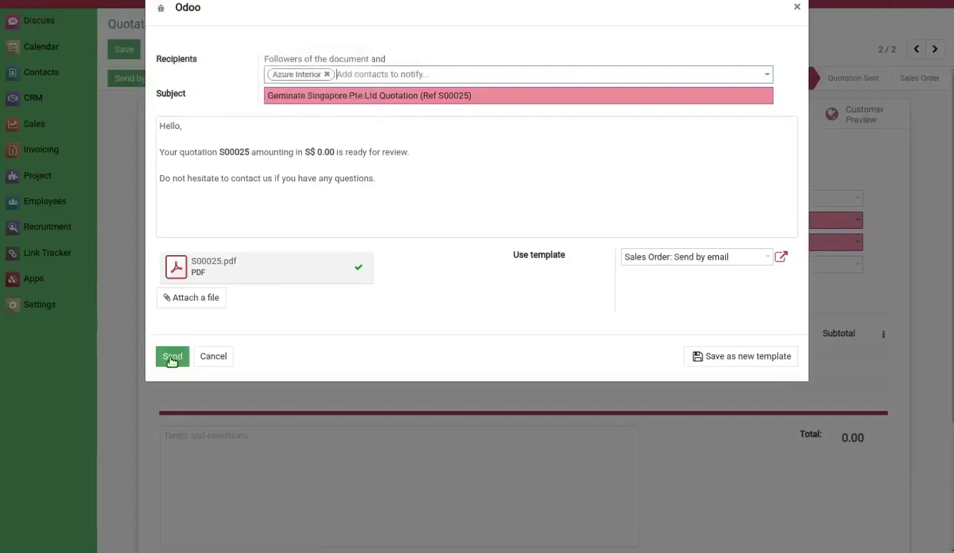
left_click(172, 358)
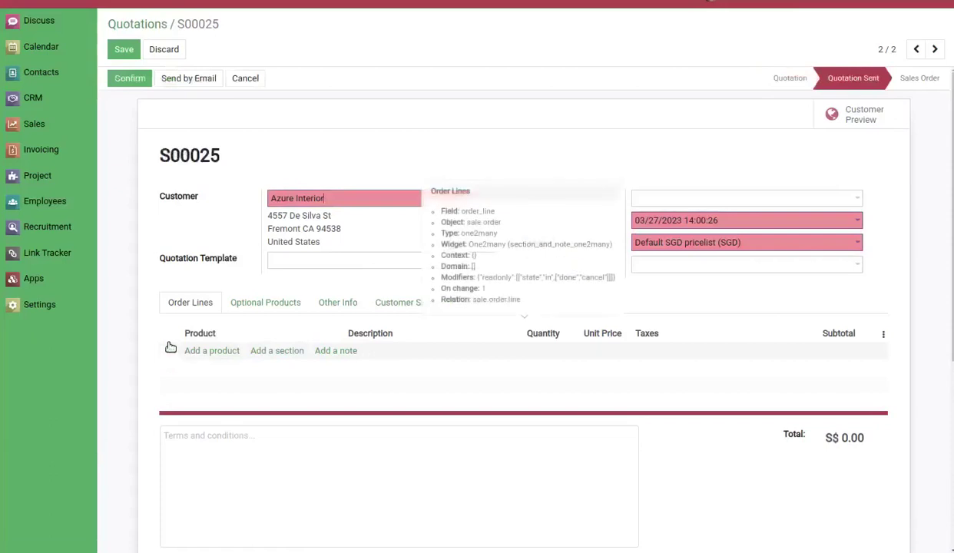
left_click(53, 306)
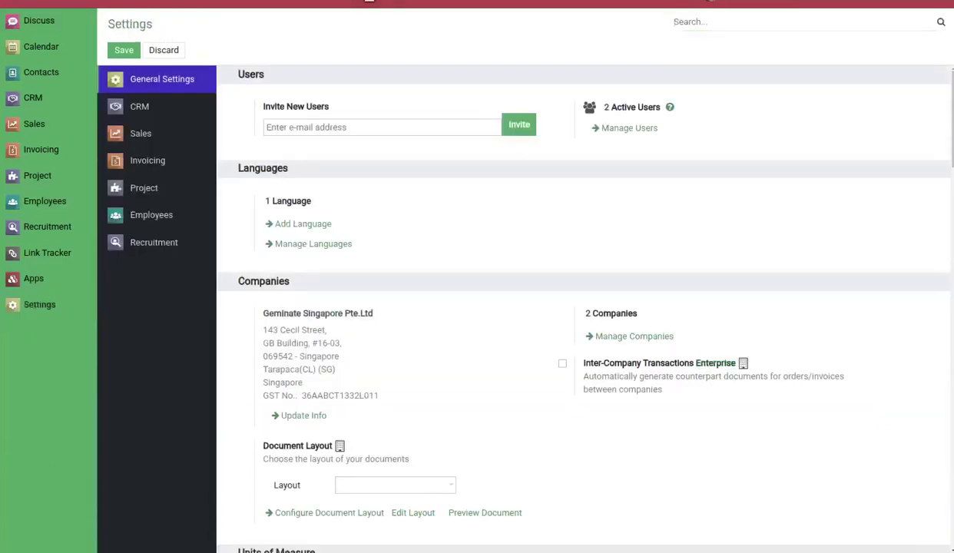
Check the S00025 email's Delivery Failed status and its message record, ending on the Messages list.
left_click(358, 2)
left_click(381, 295)
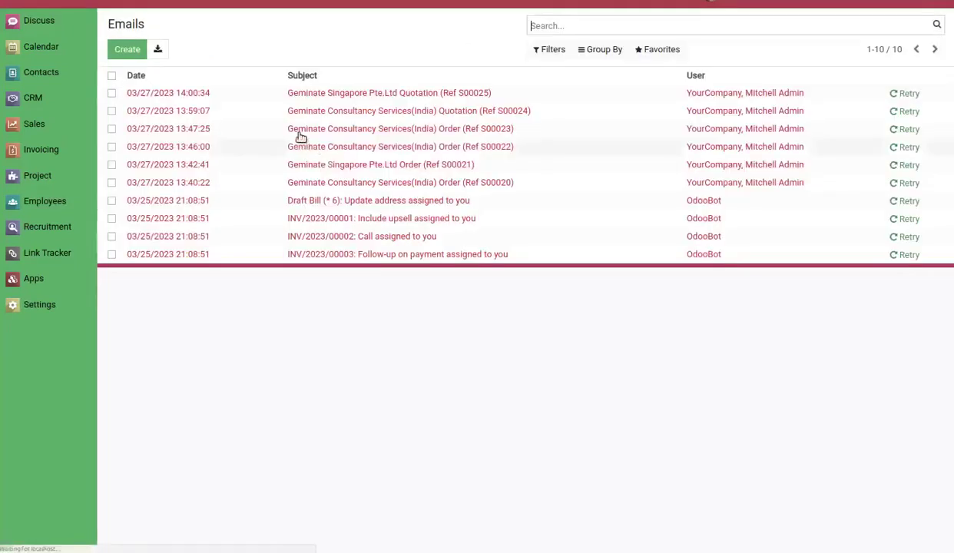
left_click(324, 95)
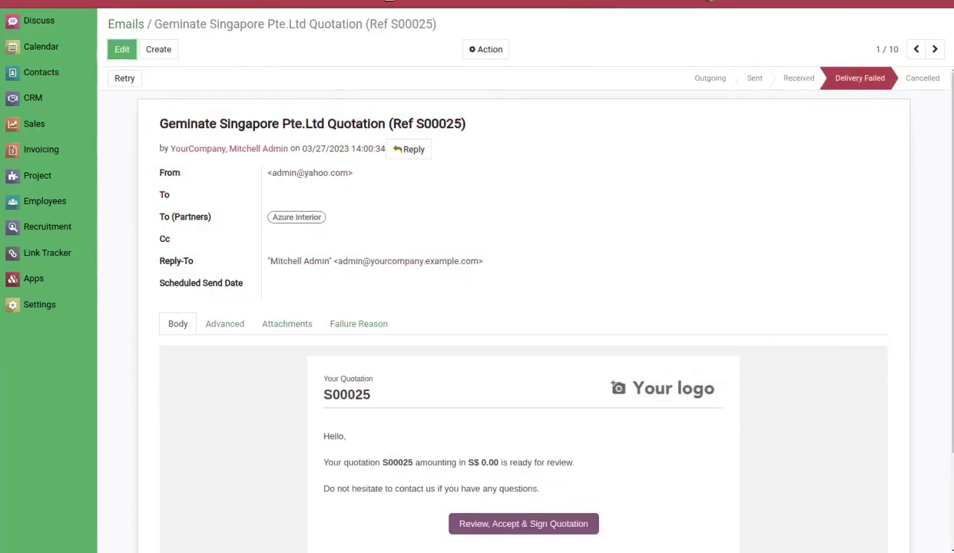
left_click(384, 3)
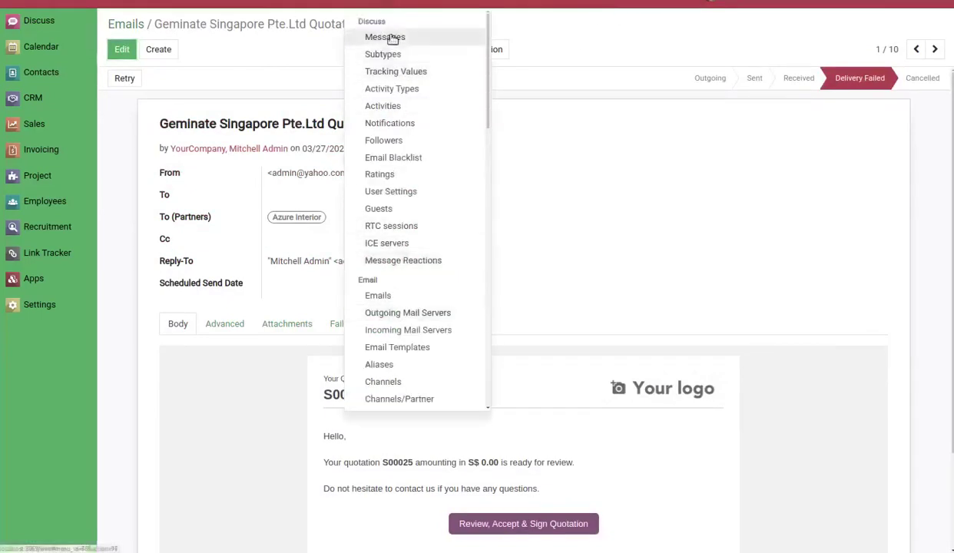
left_click(390, 37)
left_click(336, 100)
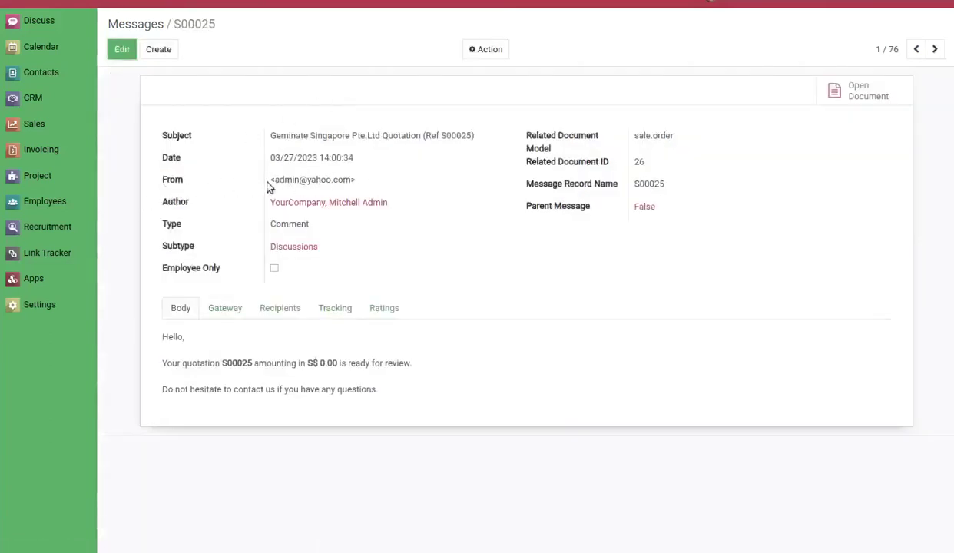
left_click(134, 26)
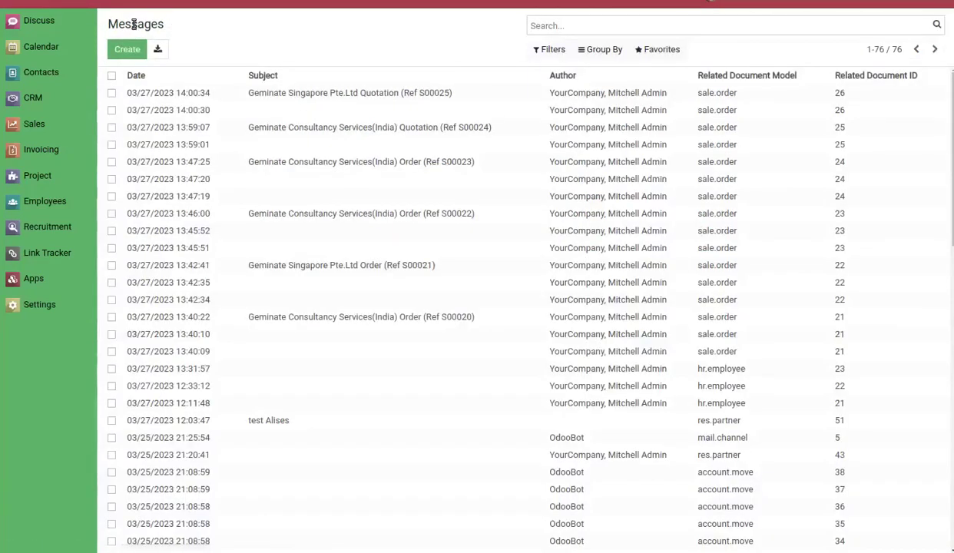
Open the demo user's From Email tab and save it with Company Base checked.
left_click(215, 2)
left_click(205, 21)
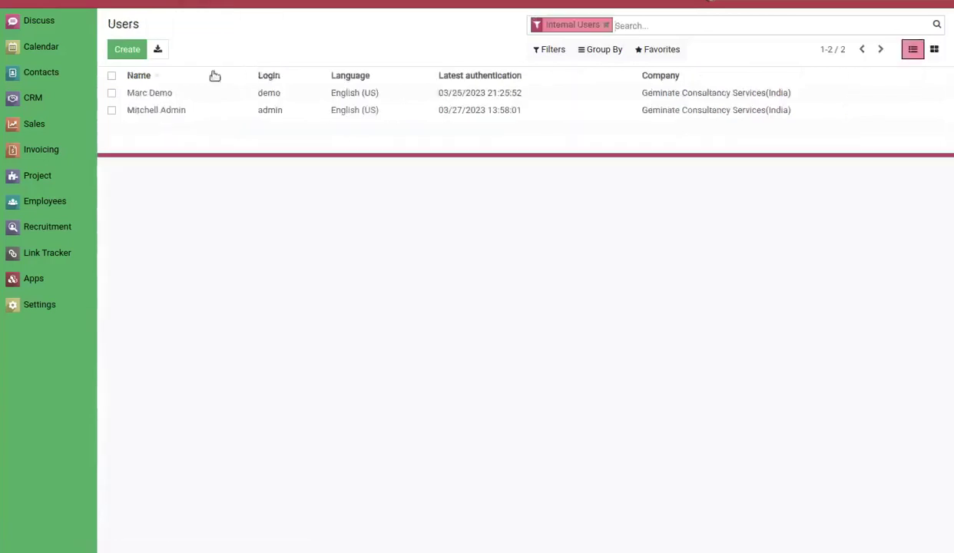
left_click(223, 93)
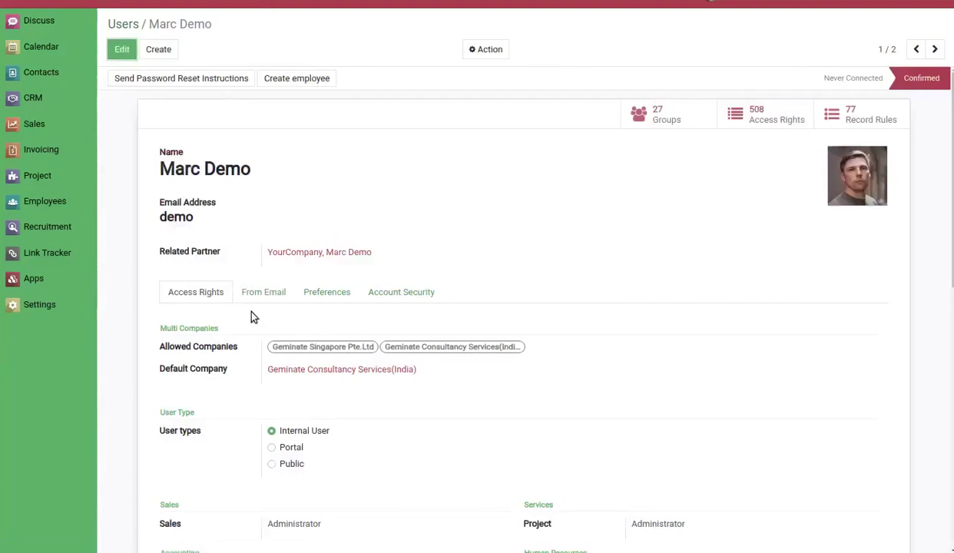
left_click(248, 296)
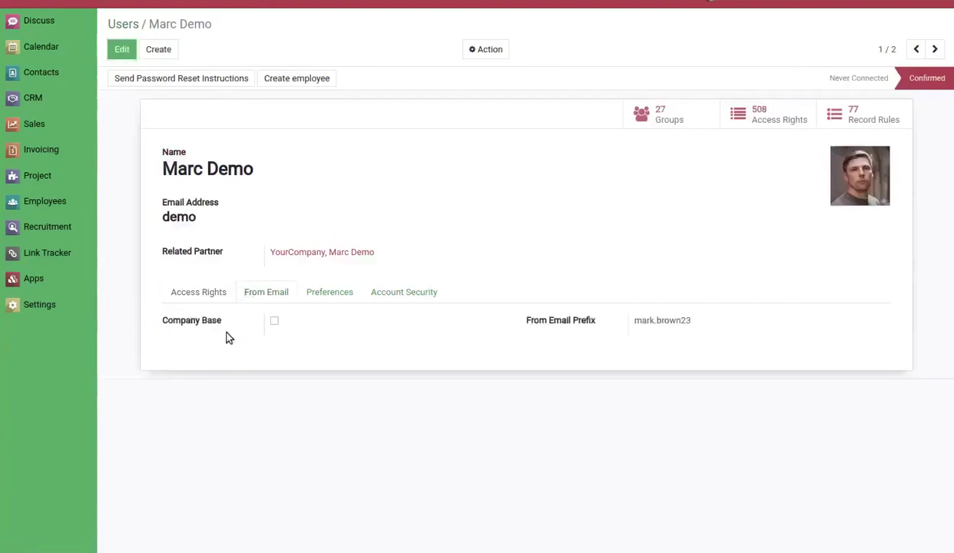
key("alt+a")
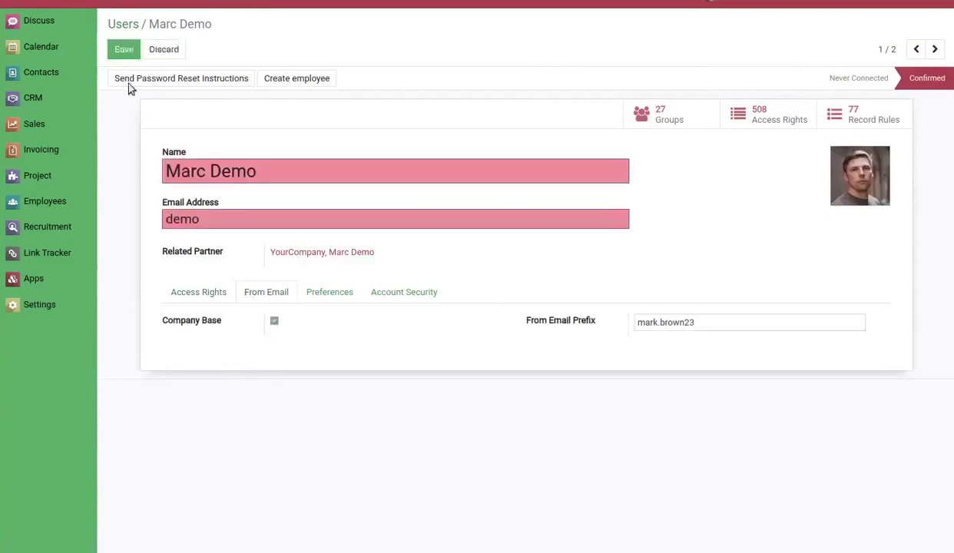
left_click(121, 50)
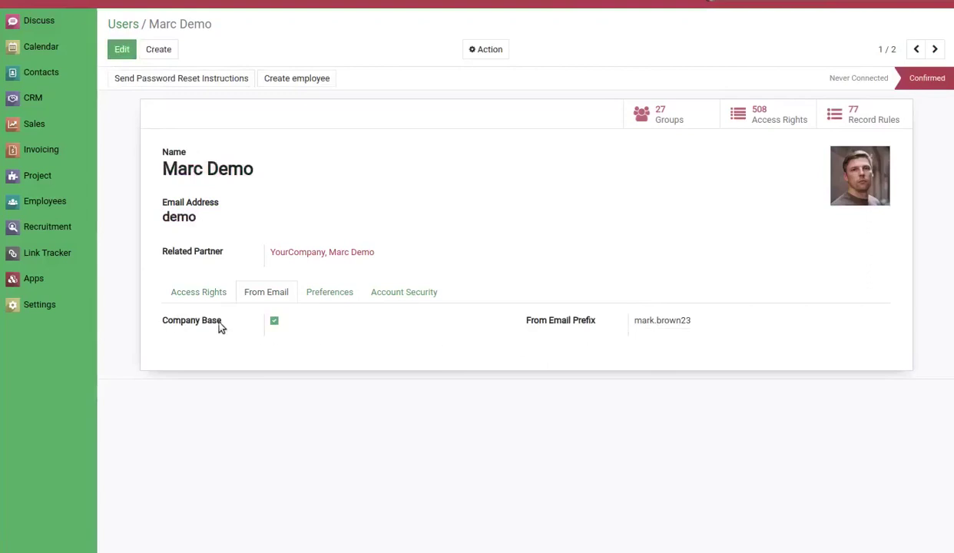
mouse_move(215, 328)
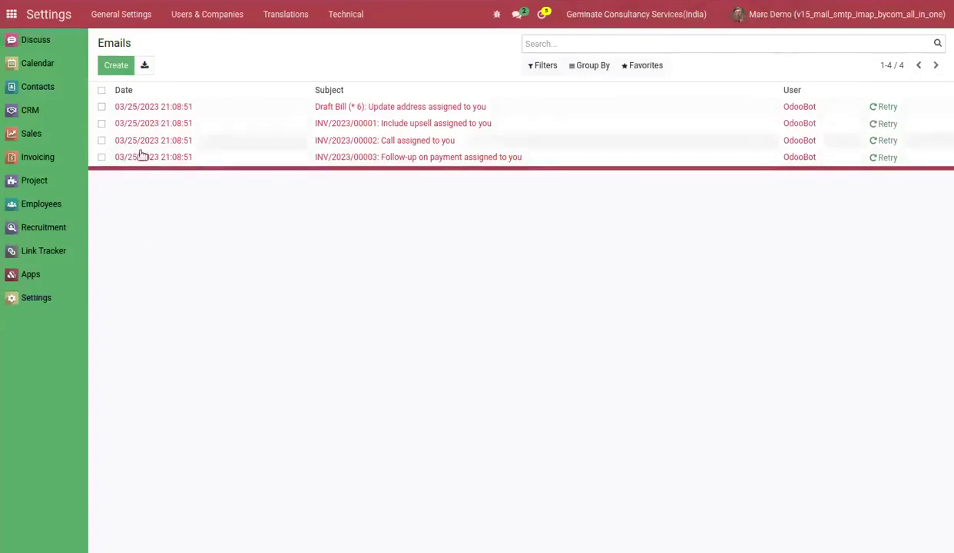
Create quotation S00026 for Deco Addict and email it, leaving it Quotation Sent.
left_click(44, 135)
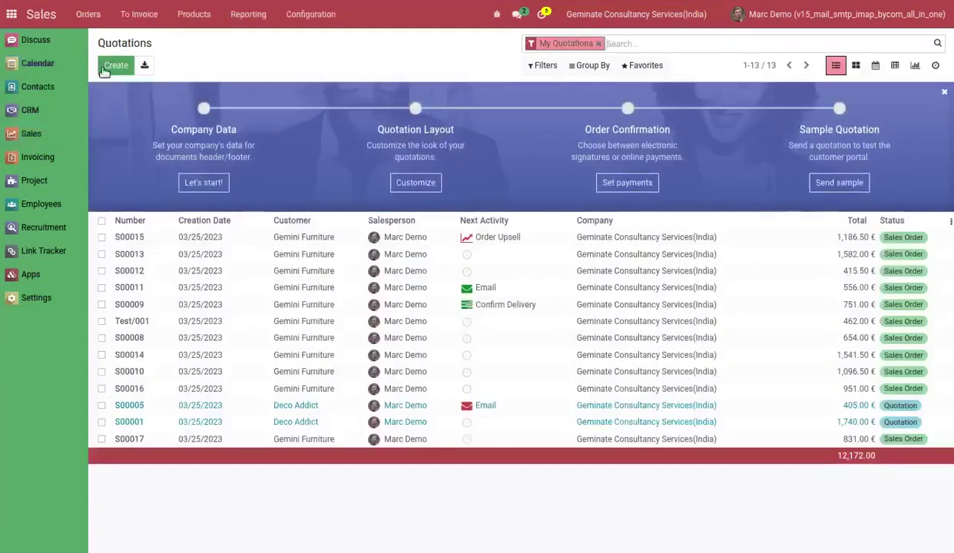
left_click(115, 66)
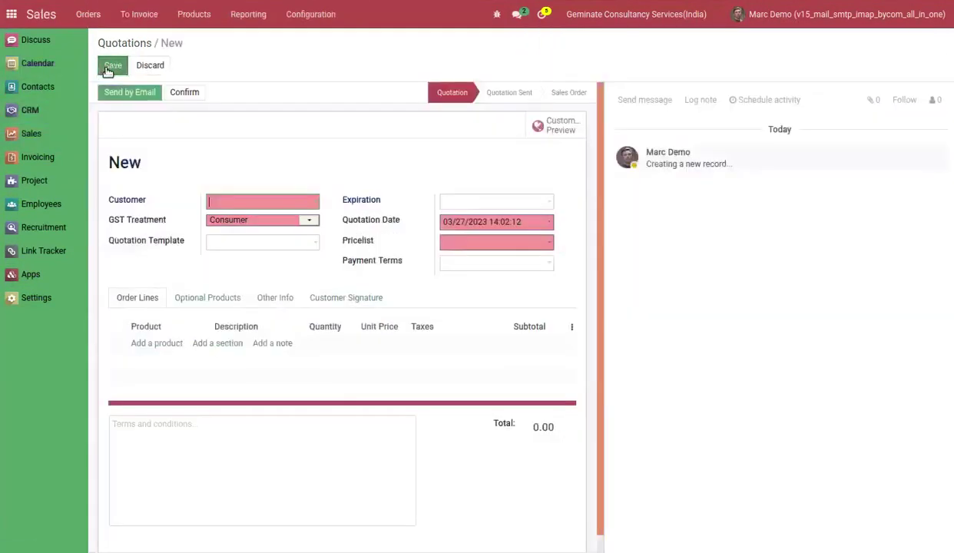
left_click(255, 197)
left_click(293, 250)
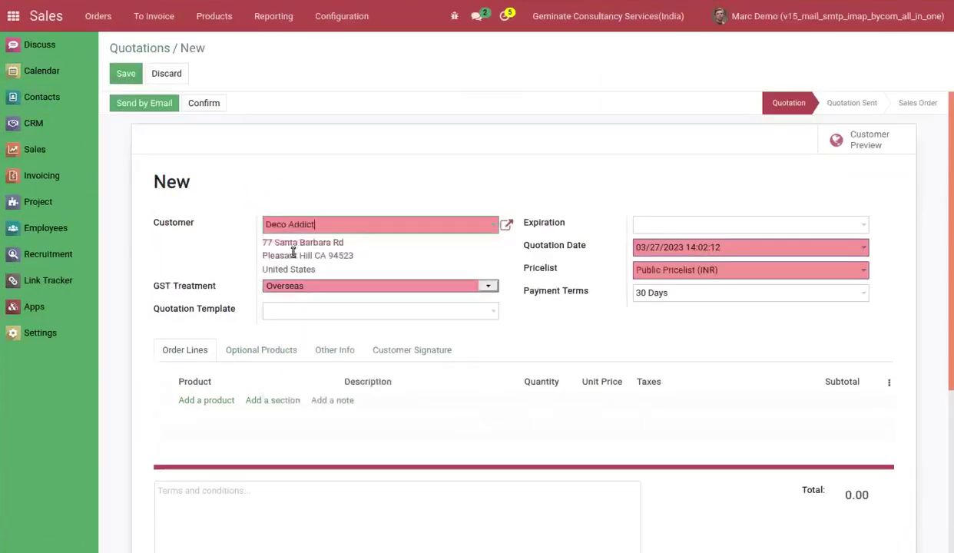
left_click(122, 73)
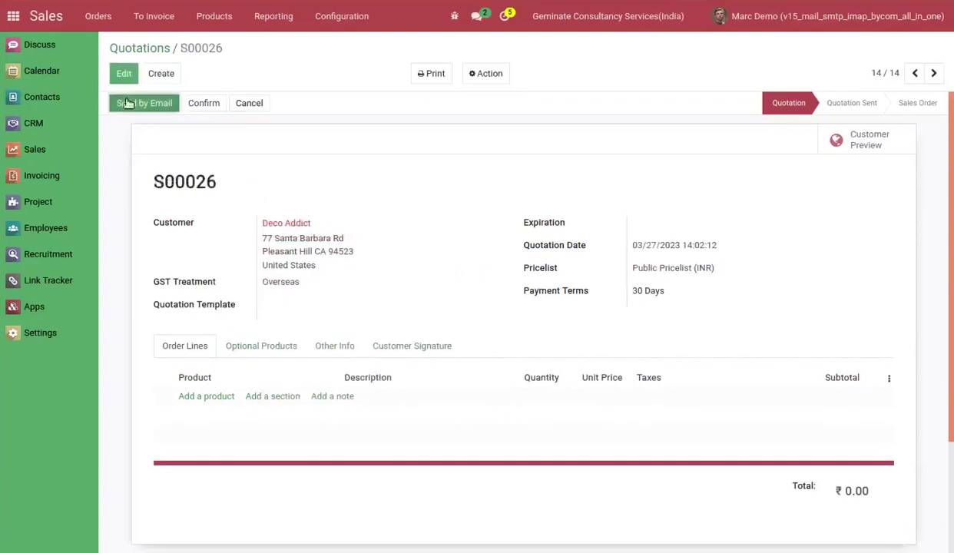
left_click(128, 103)
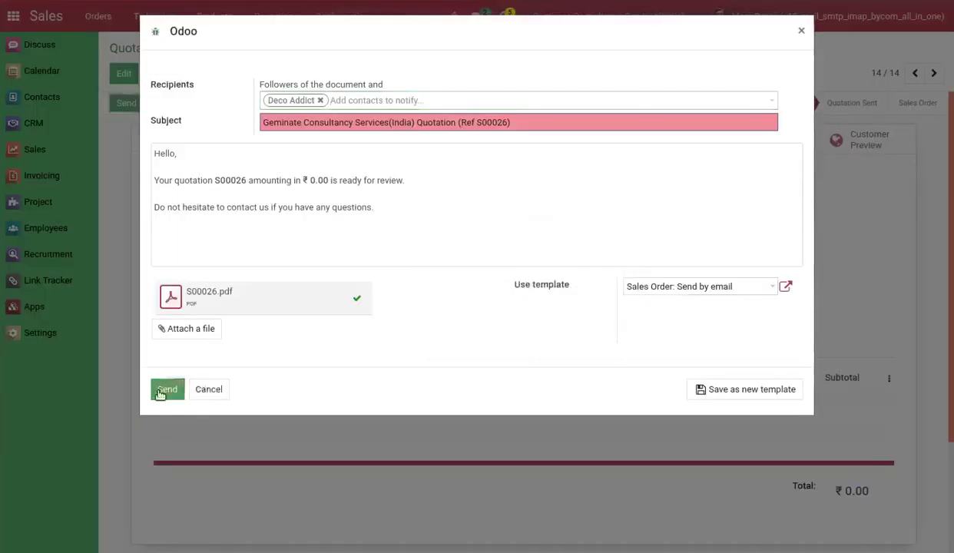
left_click(162, 391)
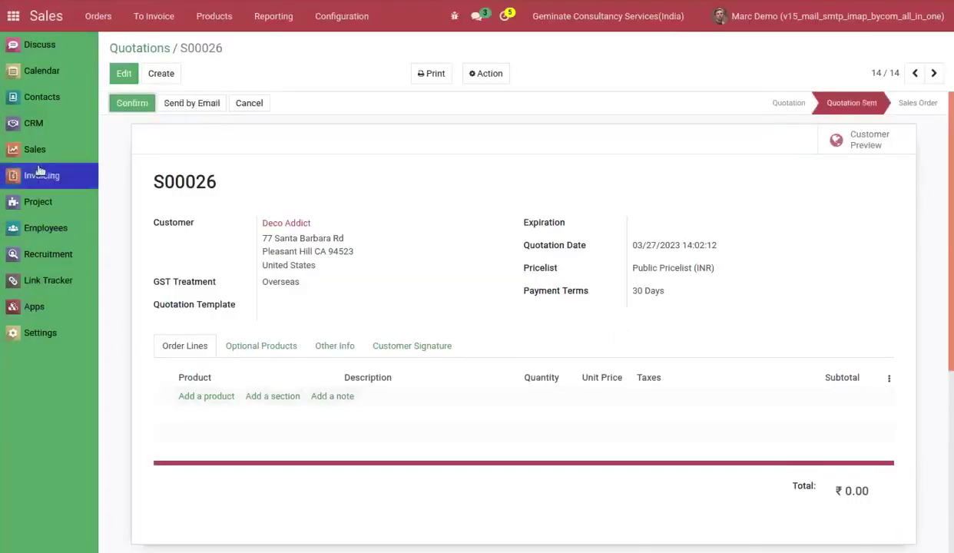
left_click(47, 335)
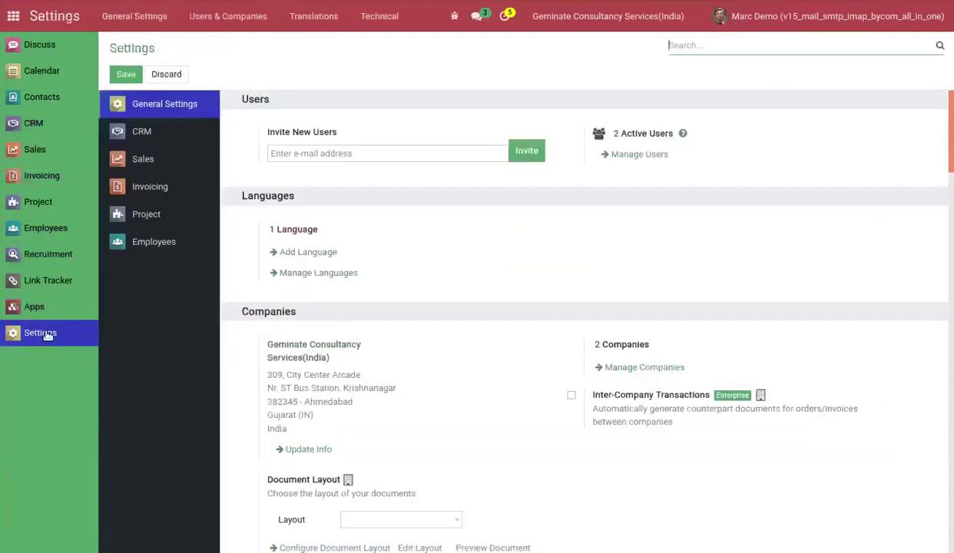
Open the failed S00026 quotation email from the Technical Emails list.
left_click(380, 16)
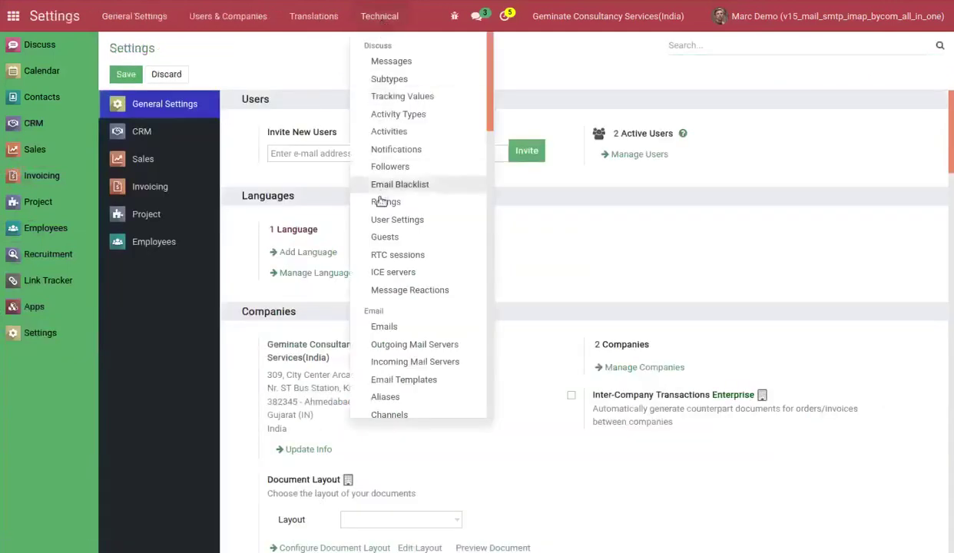
left_click(382, 332)
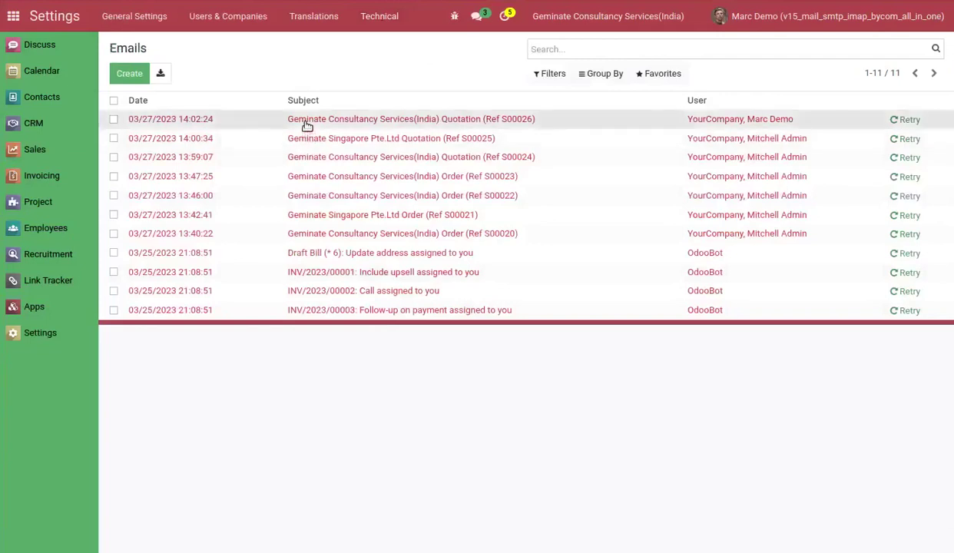
left_click(306, 123)
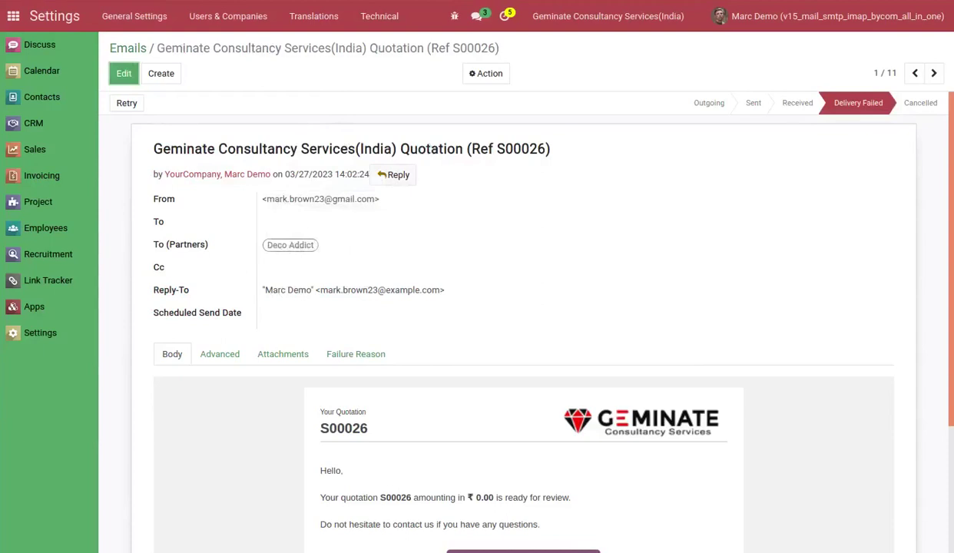
Open the S00026 message record from the Technical Messages list.
left_click(361, 17)
left_click(388, 63)
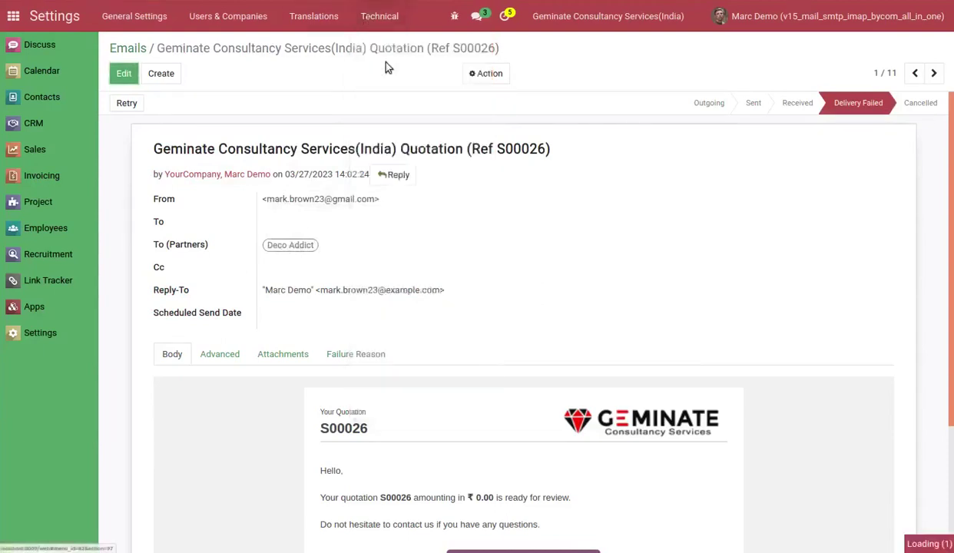
left_click(283, 122)
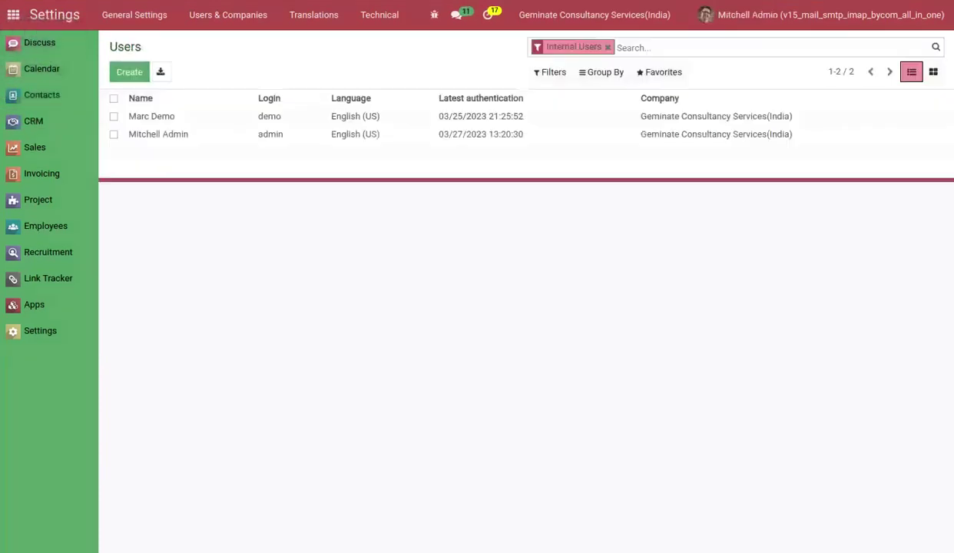
Uncheck Company Base on the administrator's From Email tab, keeping prefix admin, and save.
left_click(192, 137)
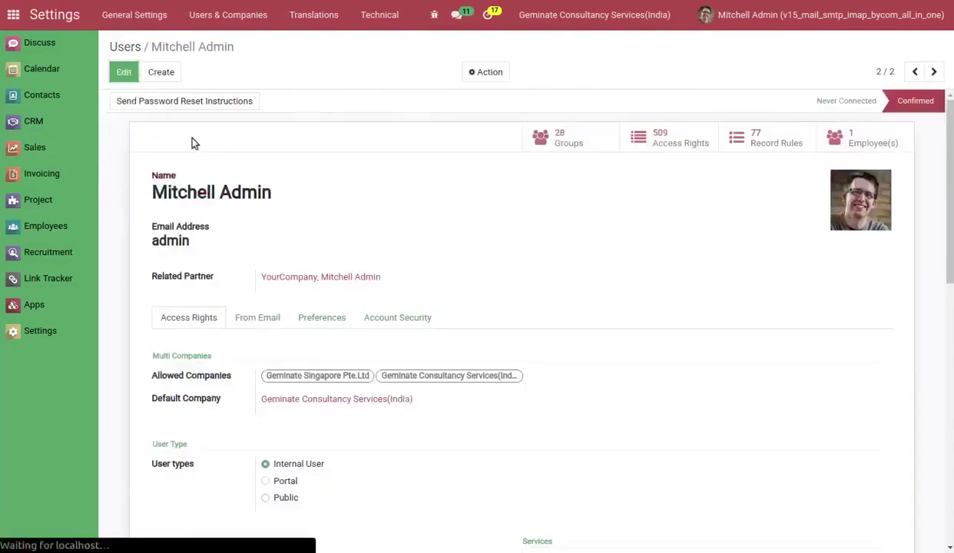
left_click(253, 318)
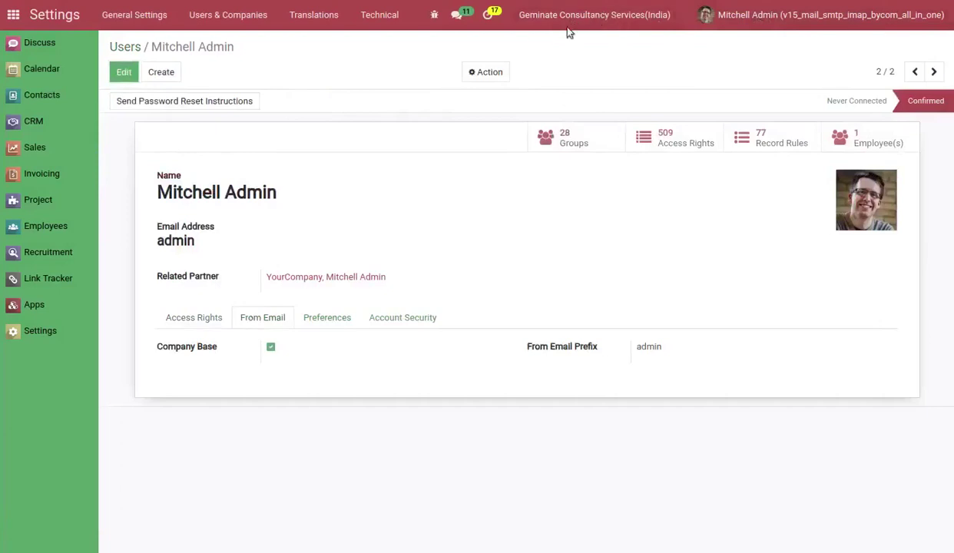
left_click(271, 348)
left_click(125, 72)
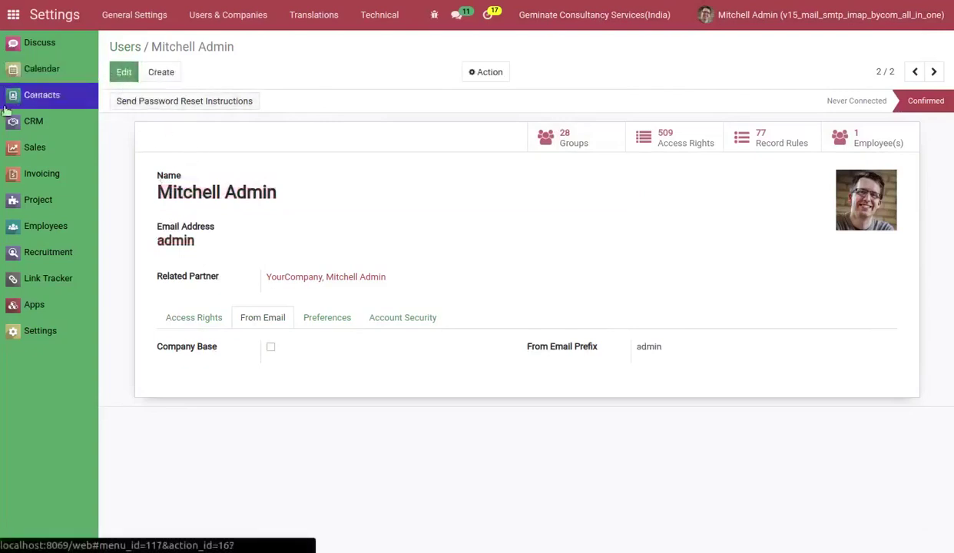
Create and save quotation S00027 for customer Deco Addict, then send it by email.
left_click(34, 148)
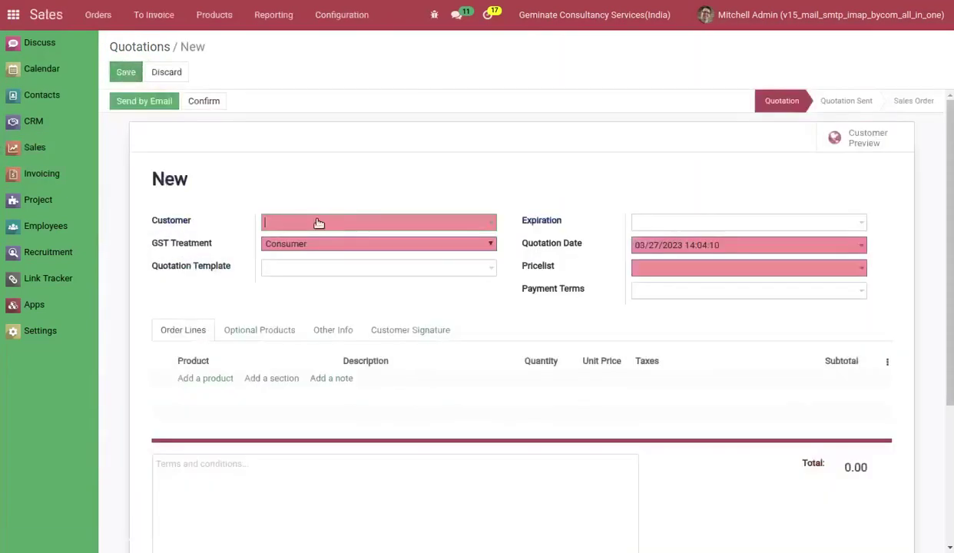
left_click(315, 220)
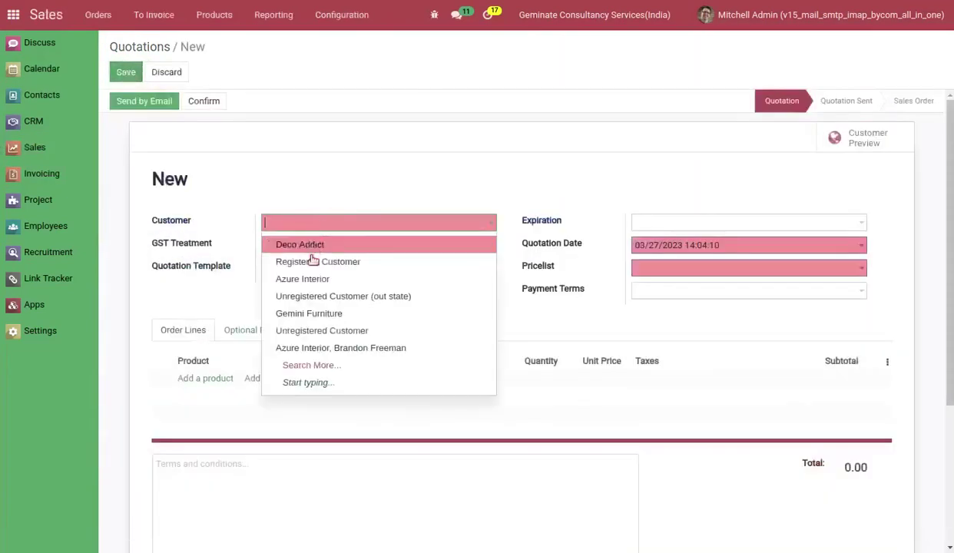
left_click(302, 244)
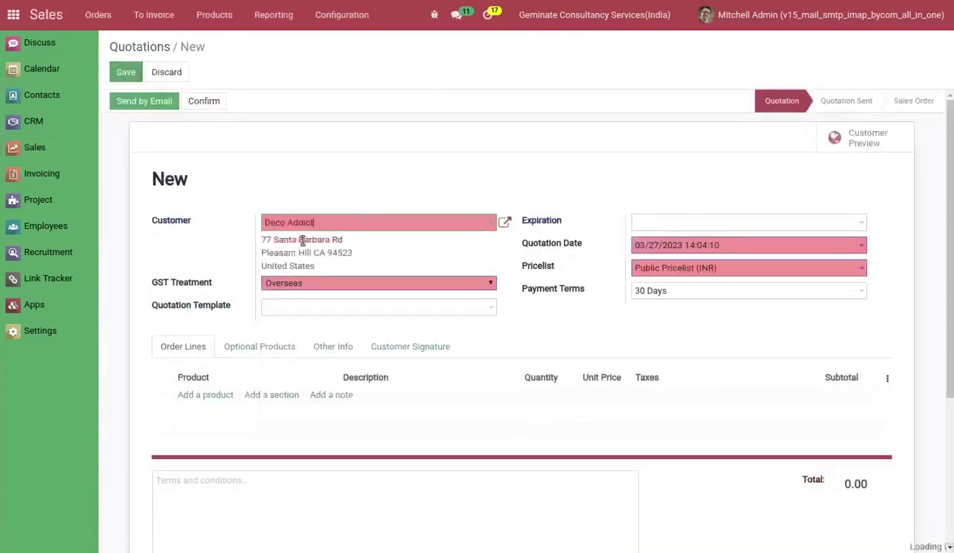
left_click(123, 75)
left_click(137, 104)
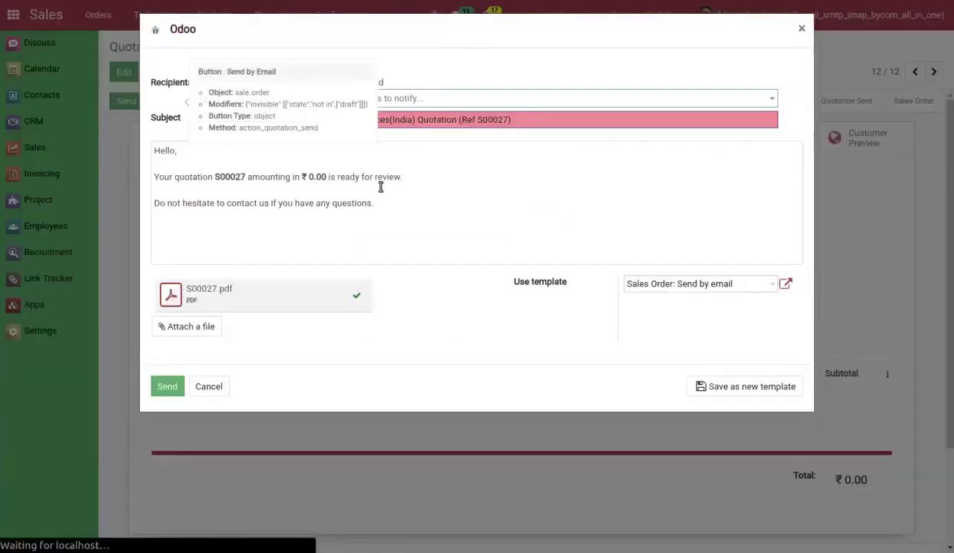
left_click(163, 386)
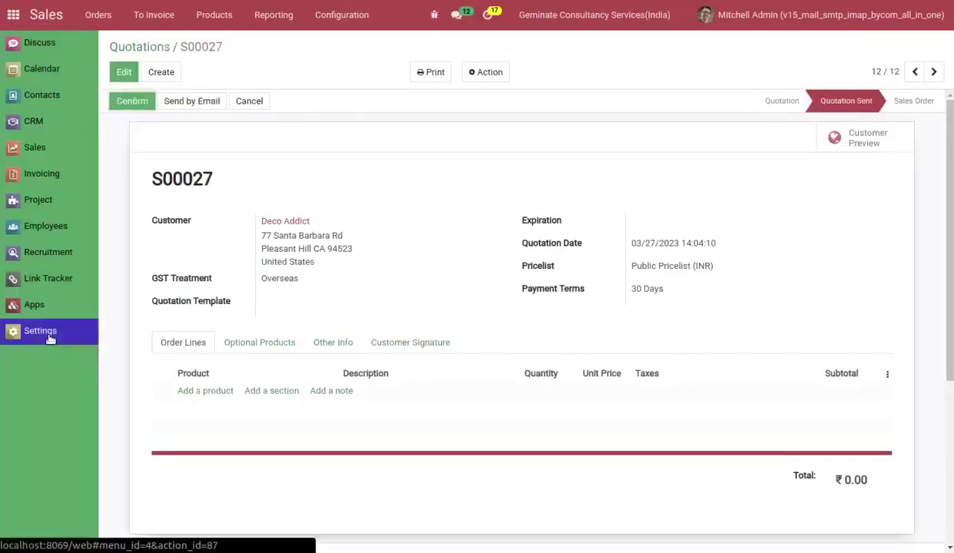
Open the S00027 quotation email in Settings Technical Emails, showing Delivery Failed.
left_click(48, 336)
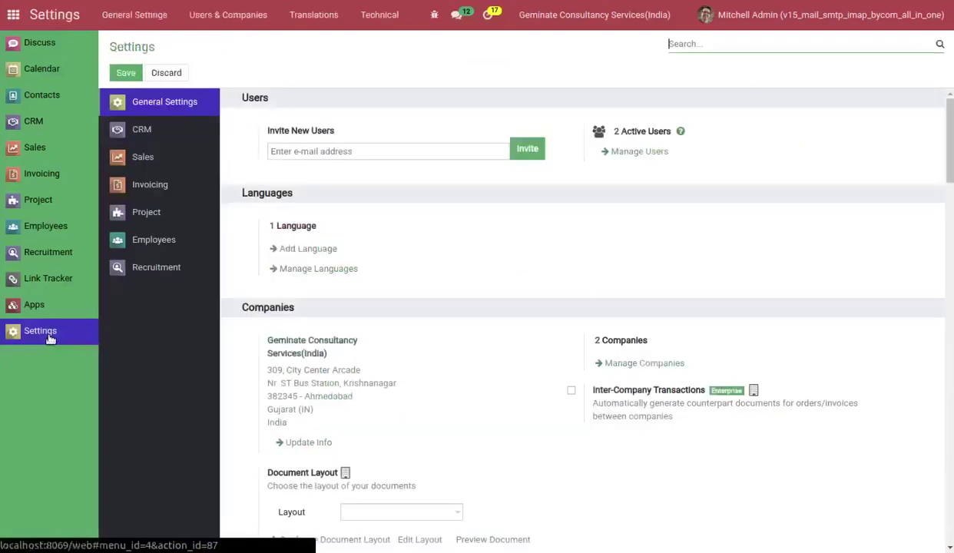
left_click(362, 21)
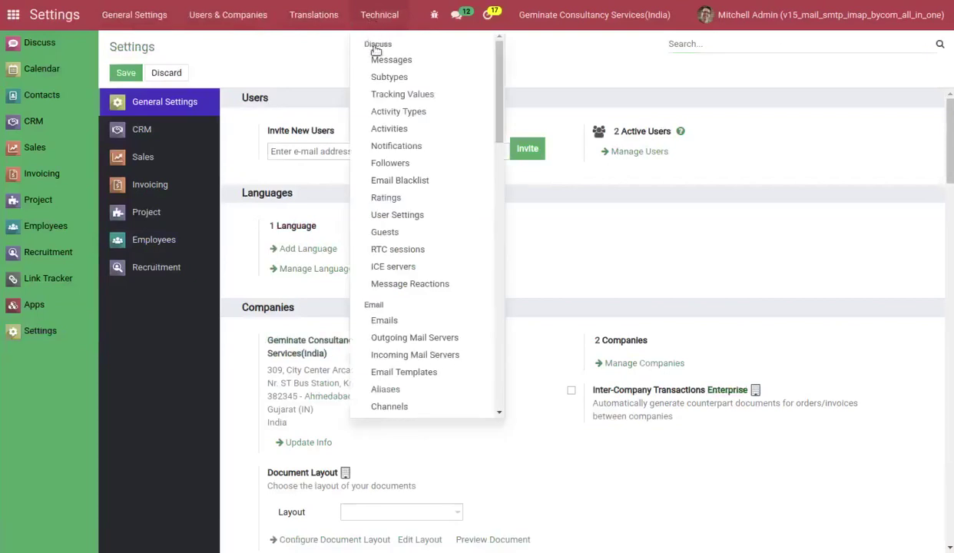
left_click(384, 321)
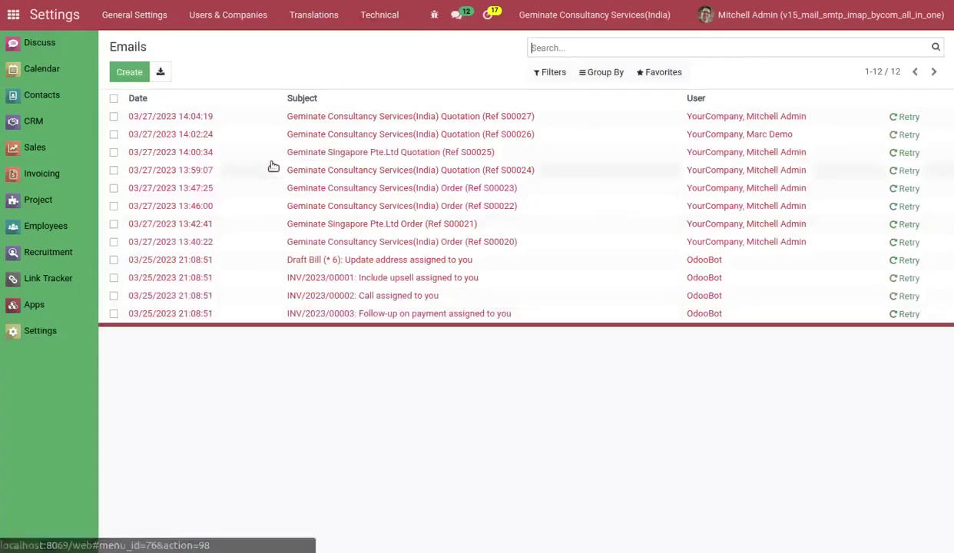
left_click(317, 117)
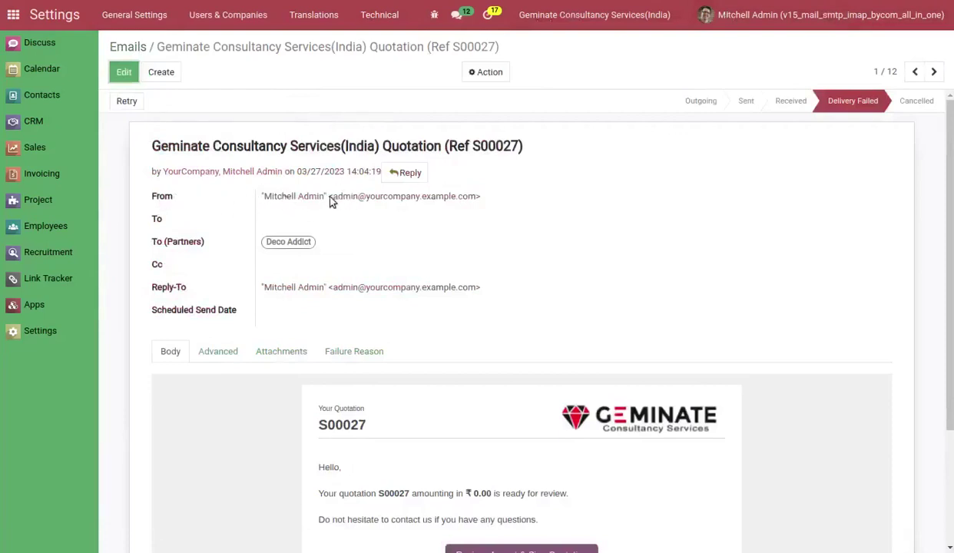
Open the S00027 message record, sent from the admin's own address.
left_click(367, 15)
left_click(384, 60)
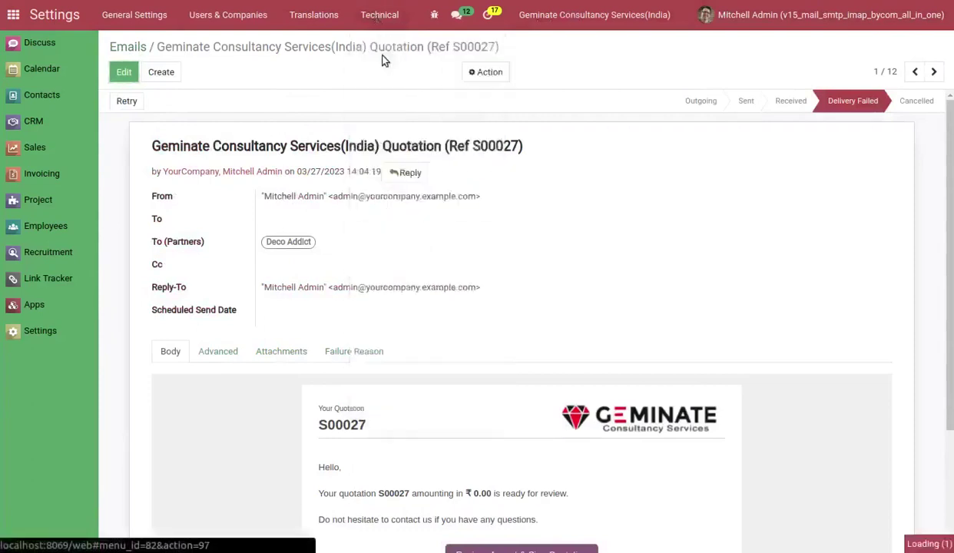
left_click(271, 120)
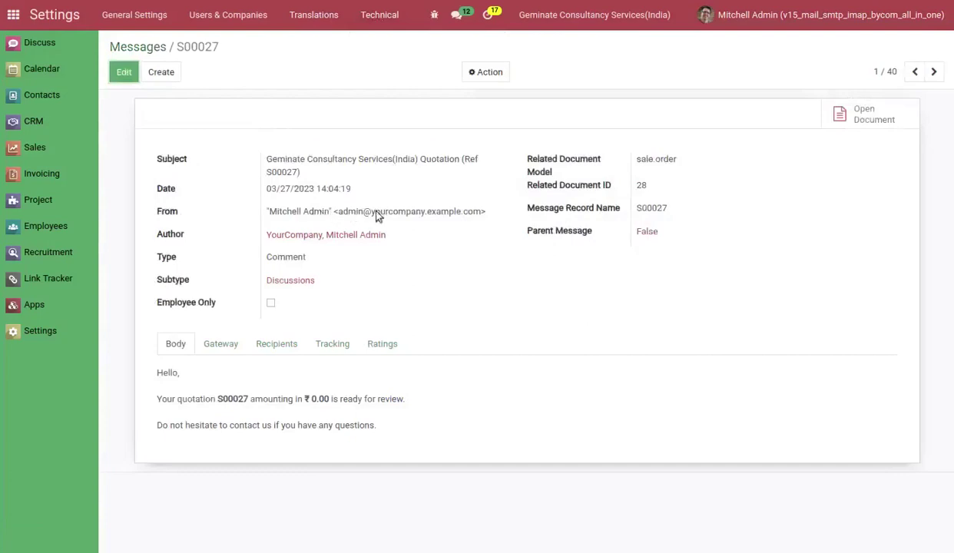
Tick By Company Reply-to on Geminate Consultancy Services(India)'s Mail SMTP IMAP tab and save.
left_click(191, 17)
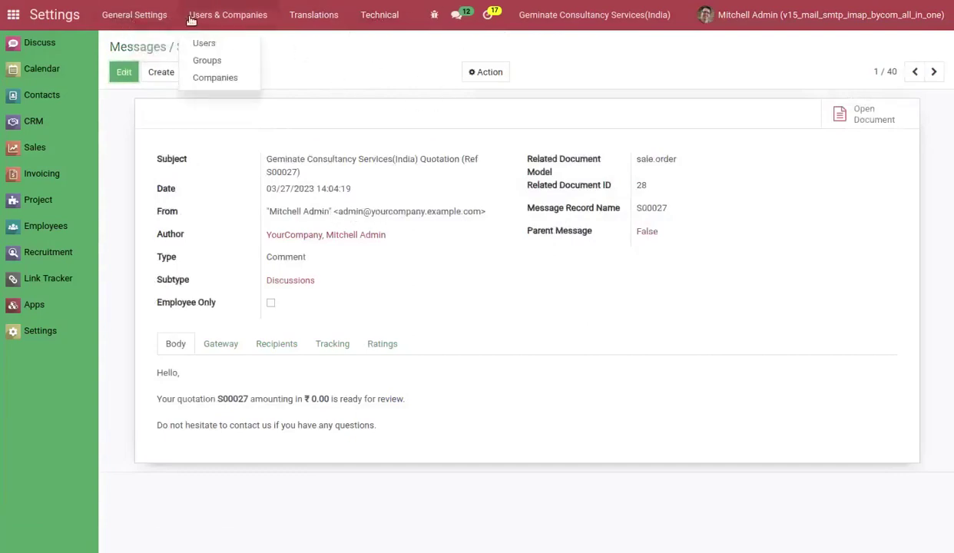
left_click(209, 80)
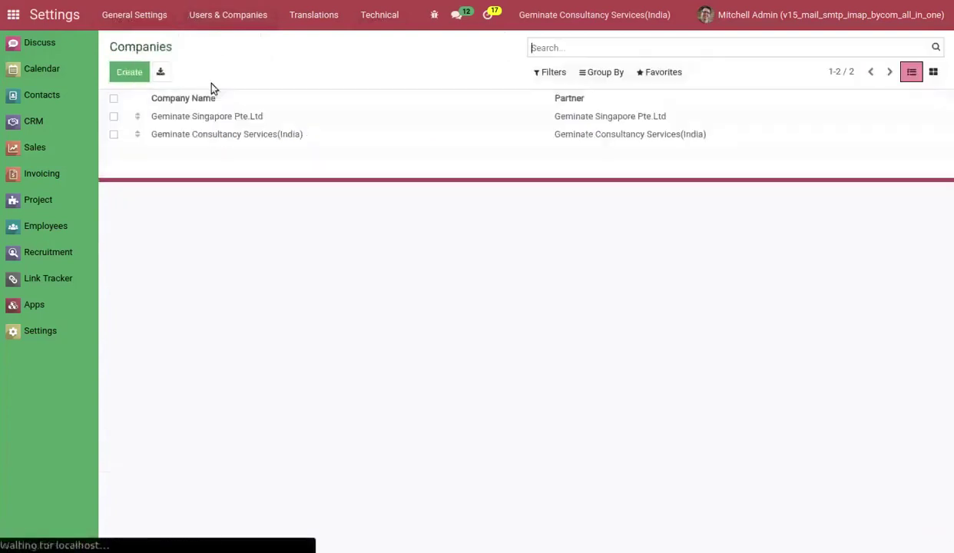
left_click(301, 135)
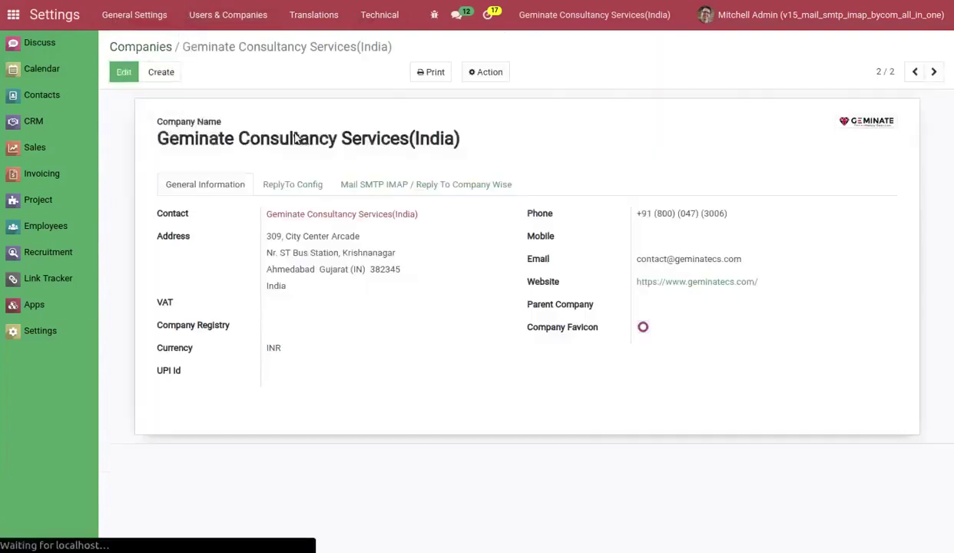
left_click(390, 188)
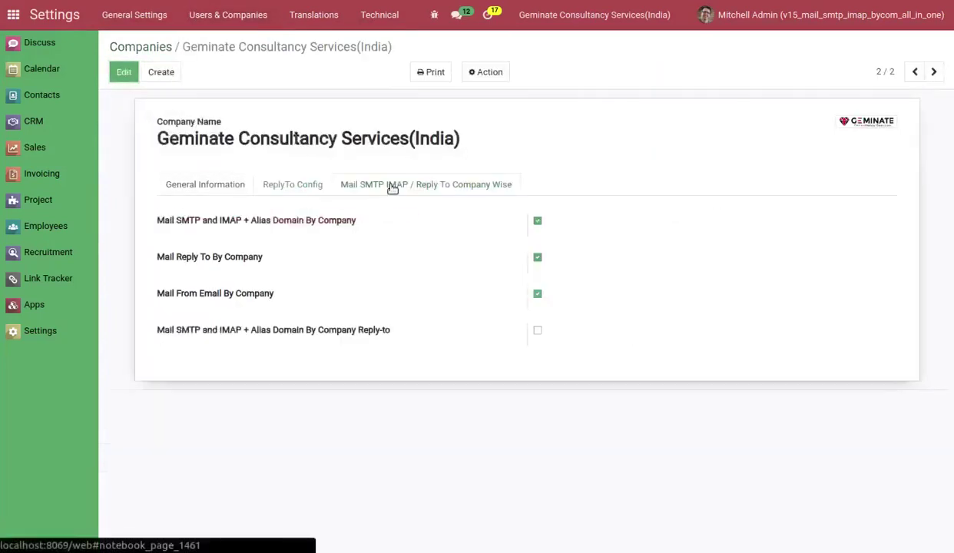
left_click(537, 334)
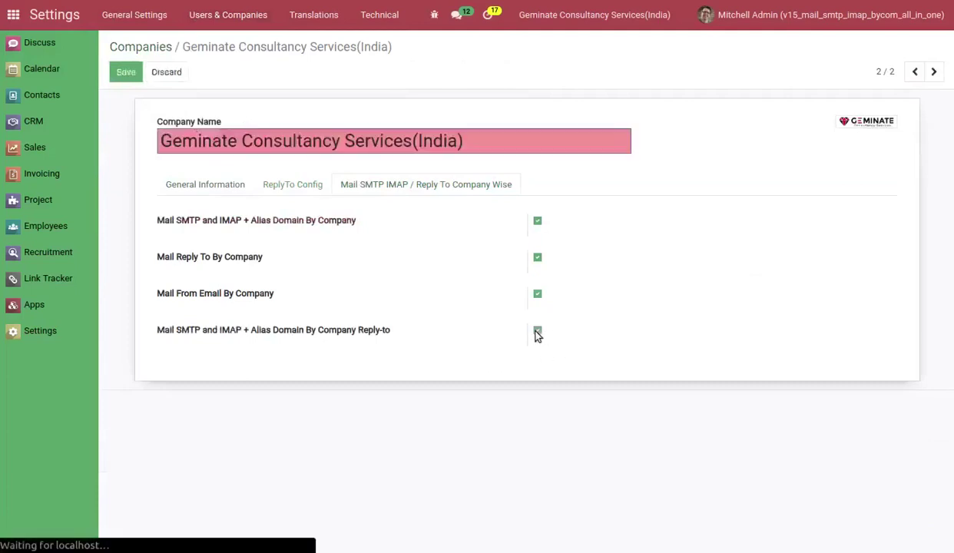
left_click(124, 75)
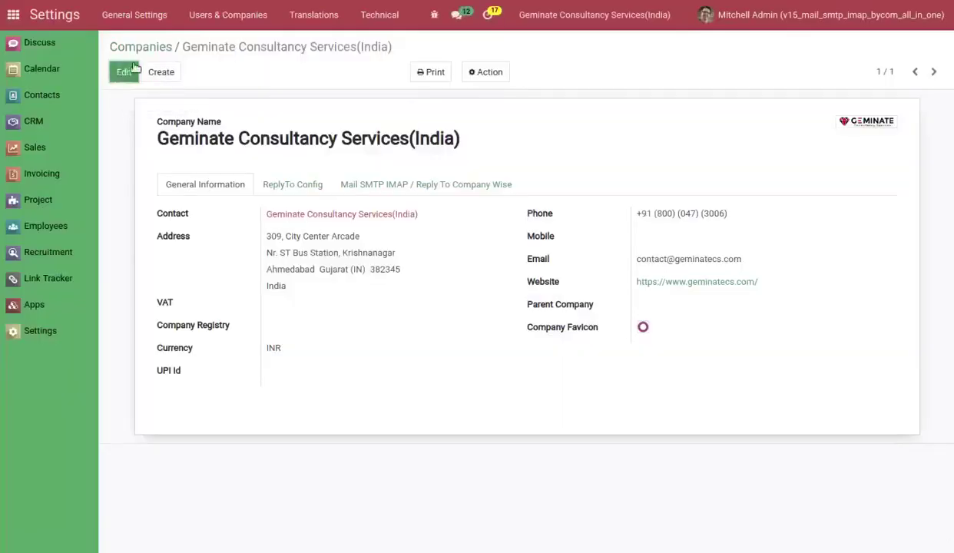
left_click(132, 46)
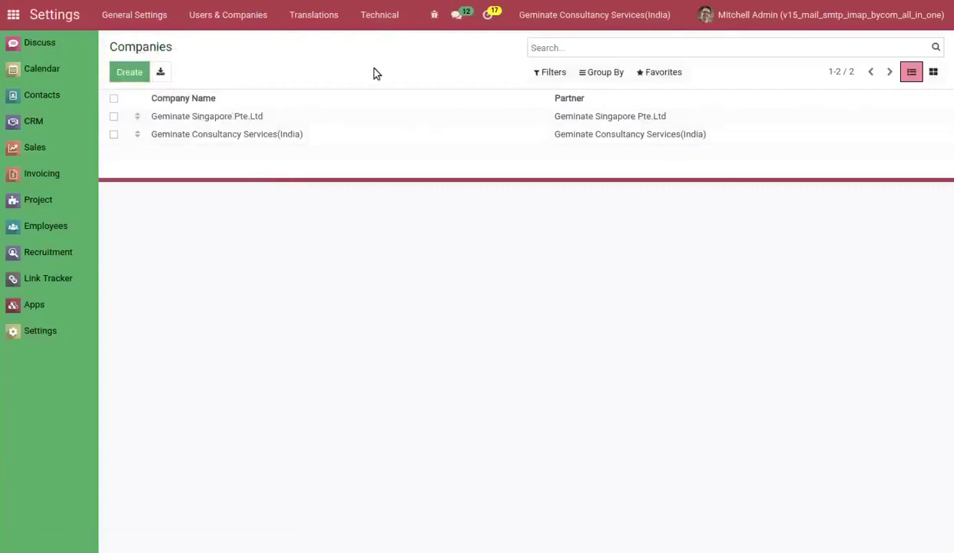
Review the incoming and outgoing mail server lists.
left_click(380, 16)
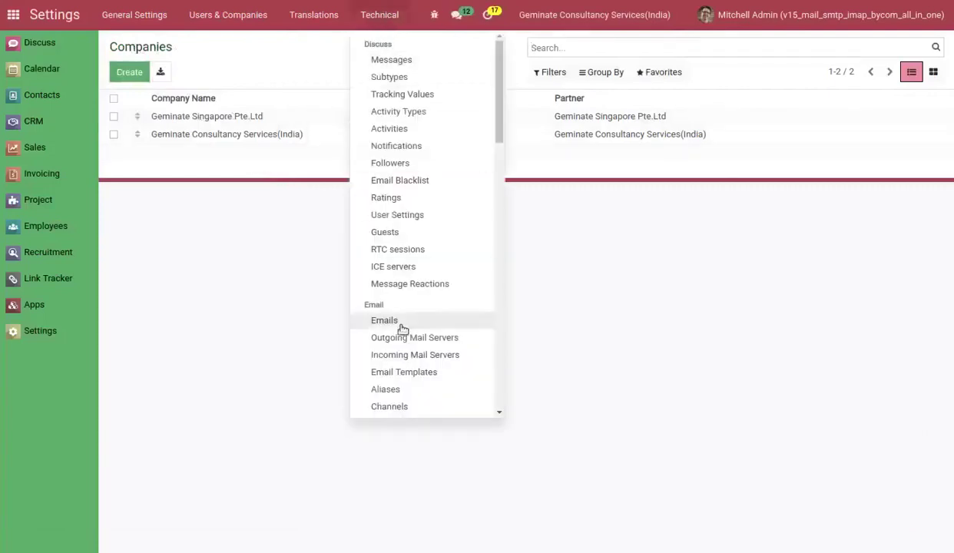
left_click(400, 354)
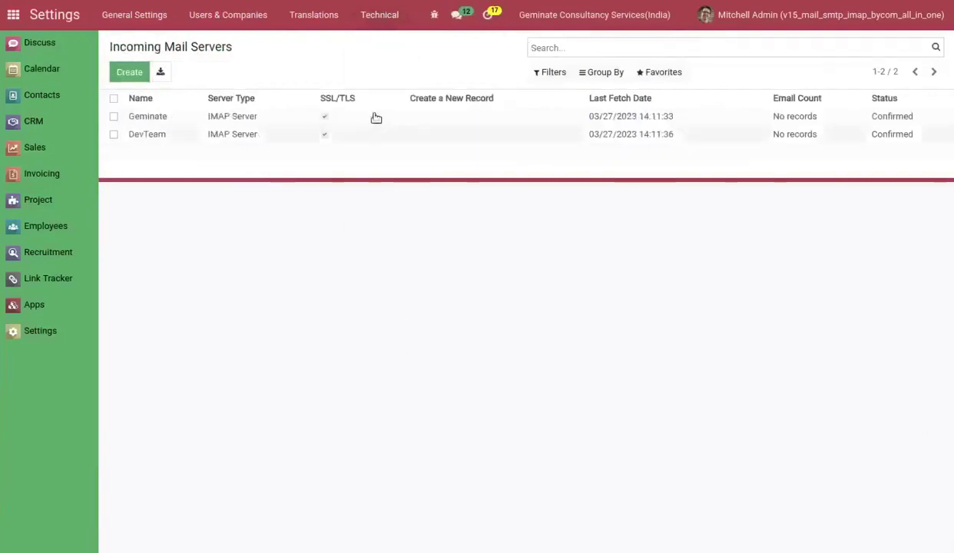
left_click(379, 16)
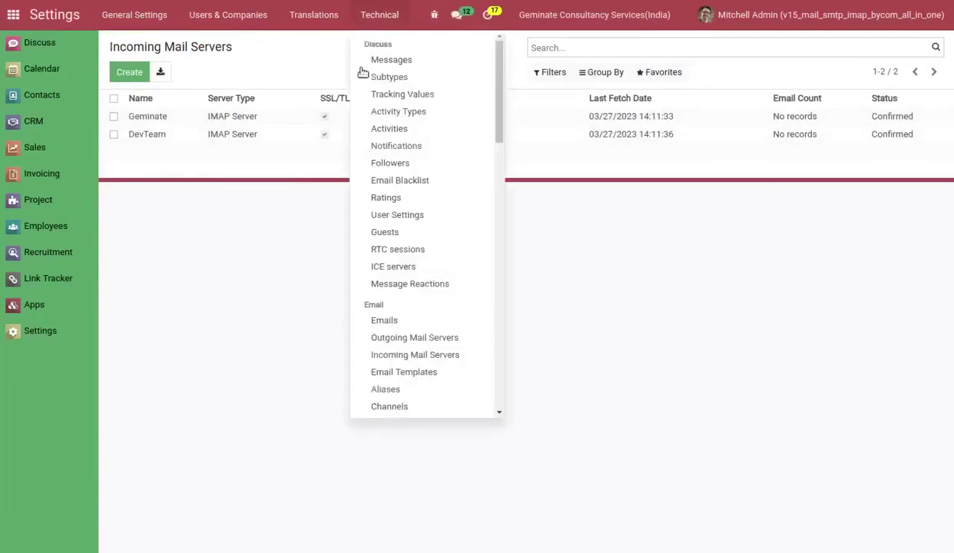
left_click(380, 351)
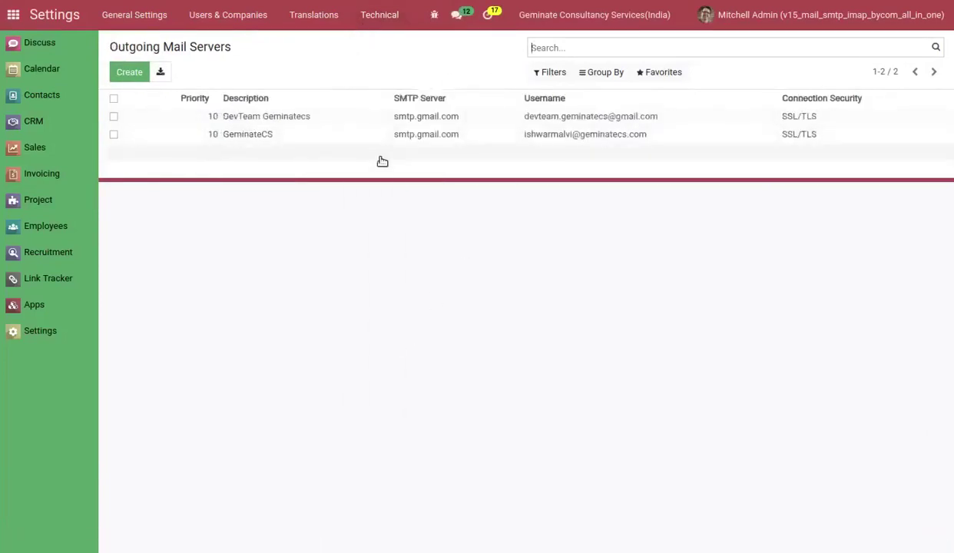
Open Alias Domains, showing gmail.com for the India company and yahoo.com for Singapore.
left_click(367, 23)
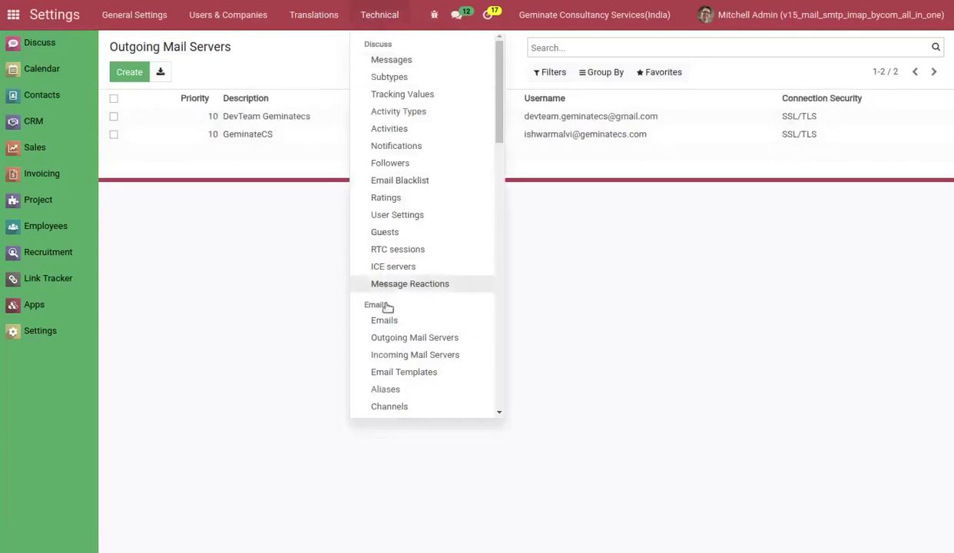
scroll(394, 388, "down", 2)
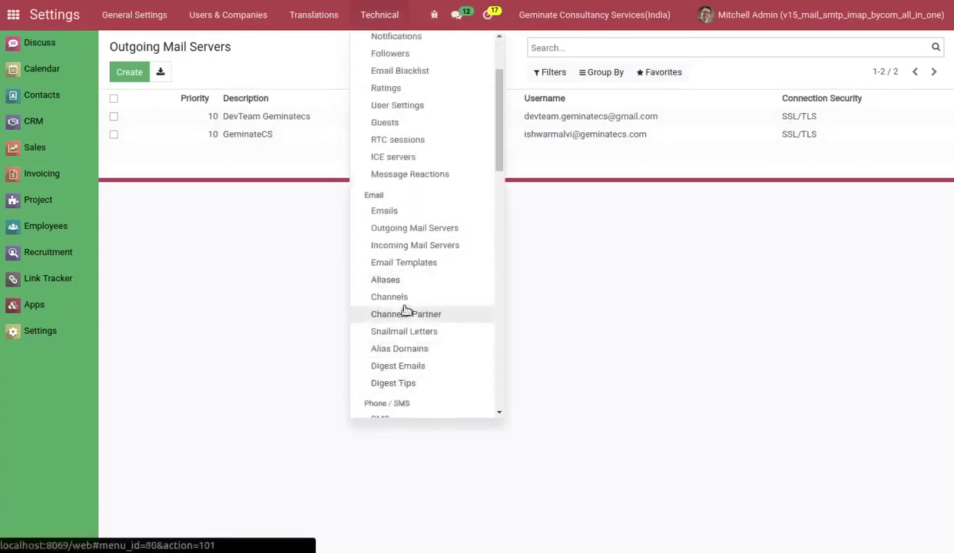
left_click(400, 349)
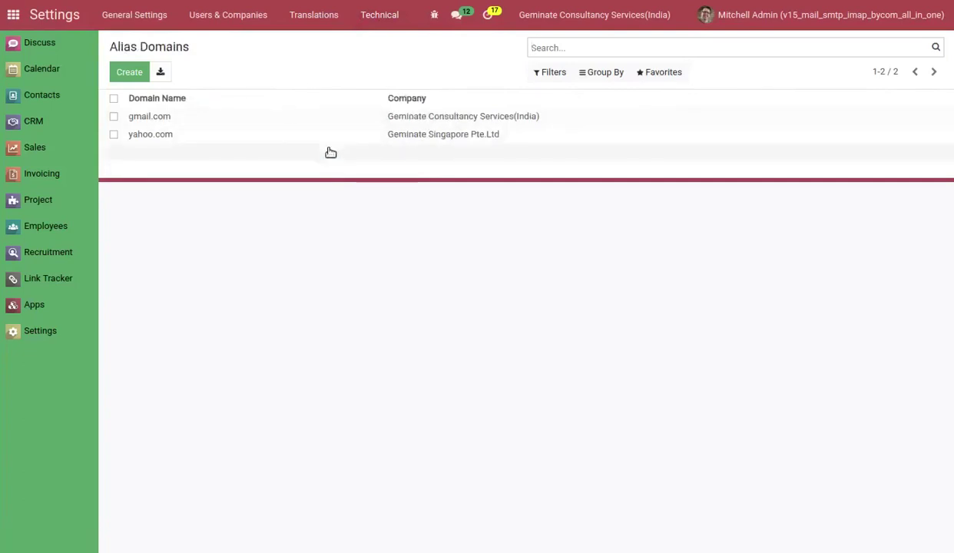
left_click(384, 16)
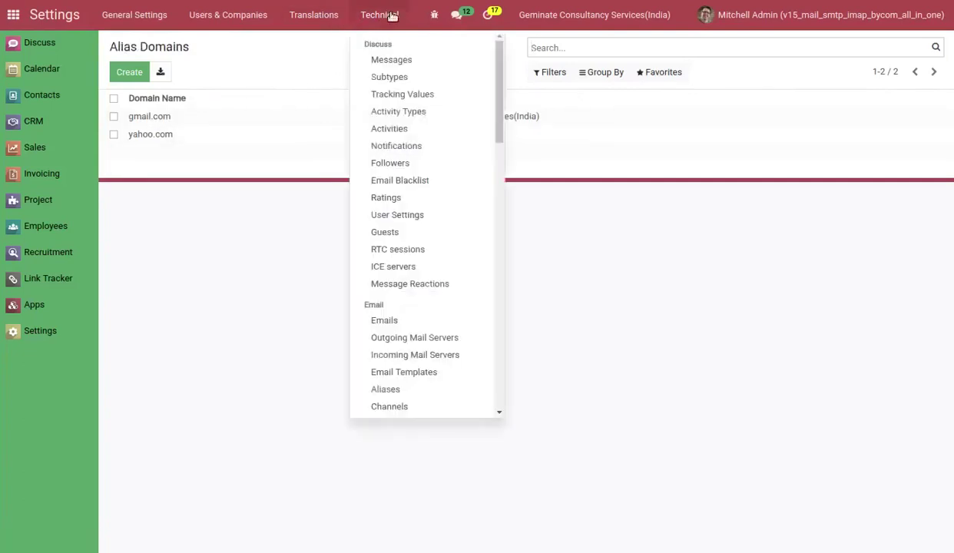
left_click(388, 390)
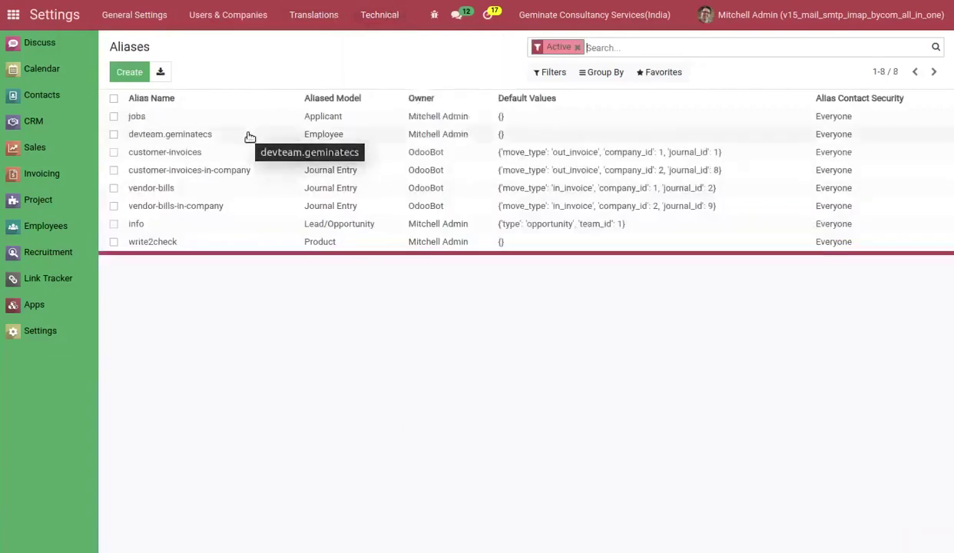
left_click(247, 135)
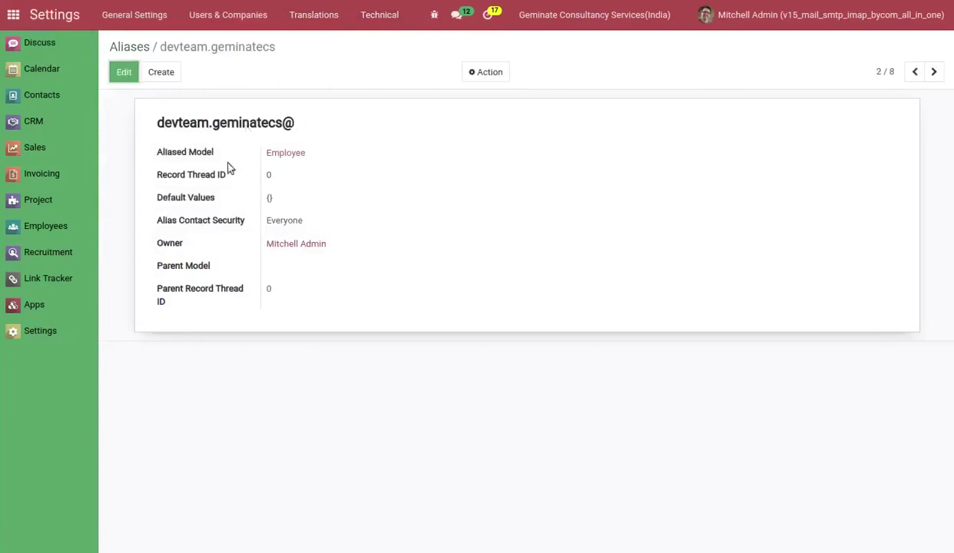
left_click(124, 71)
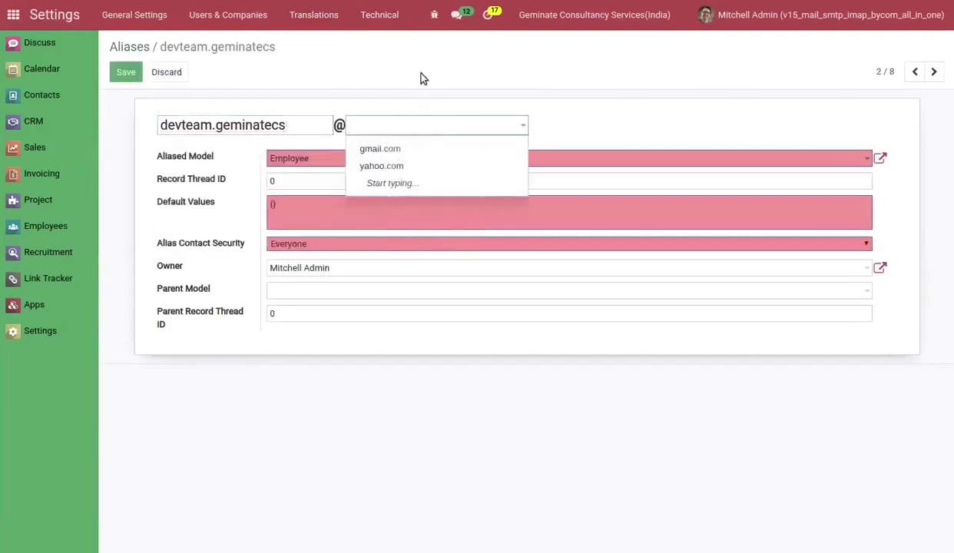
left_click(371, 148)
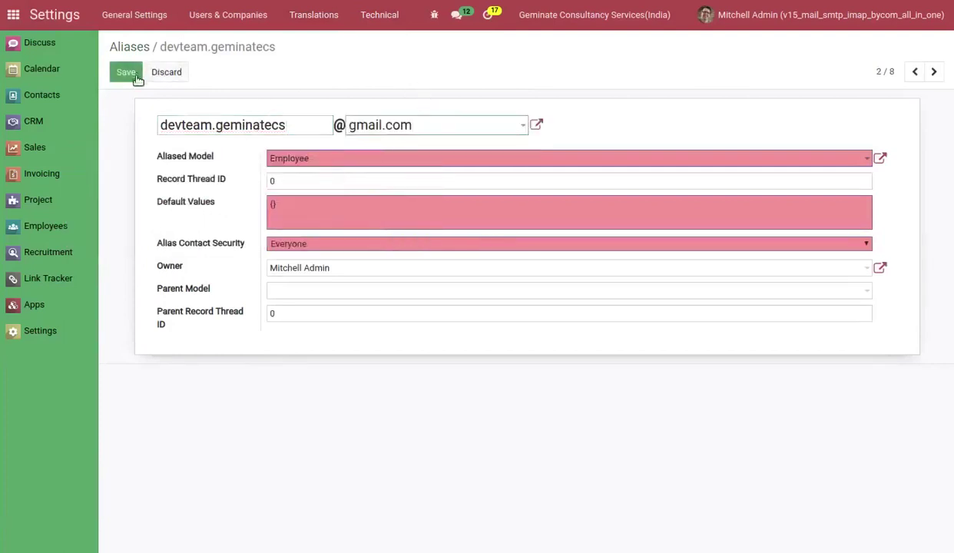
left_click(307, 159)
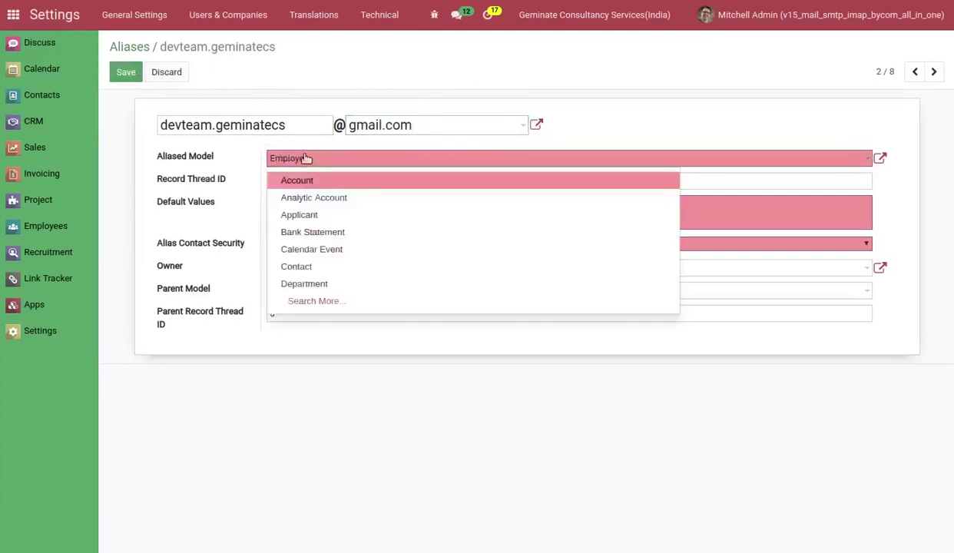
left_click(318, 266)
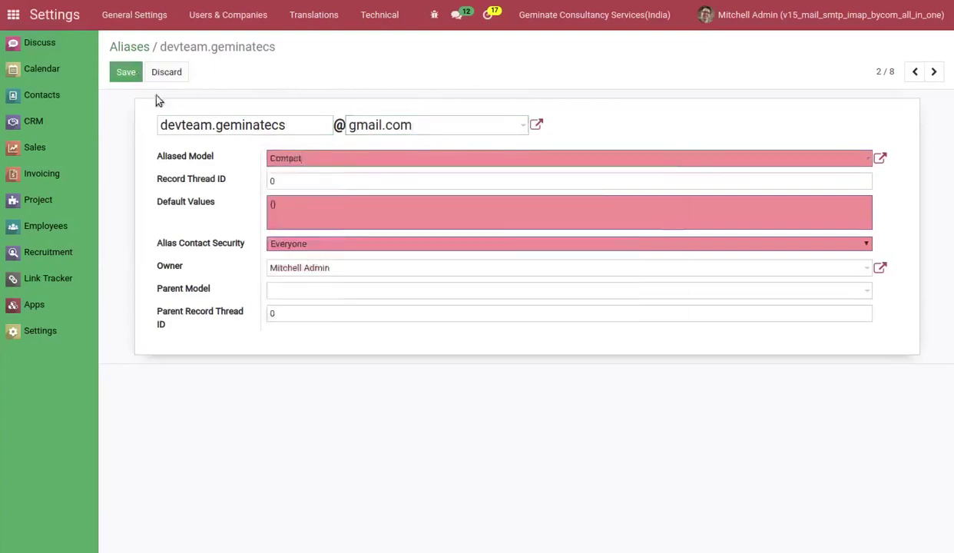
left_click(125, 74)
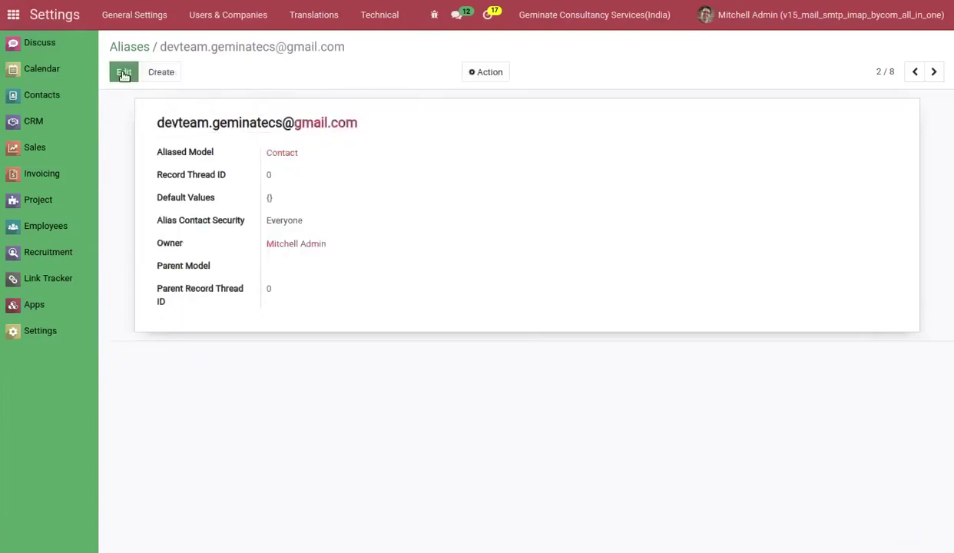
left_click(127, 48)
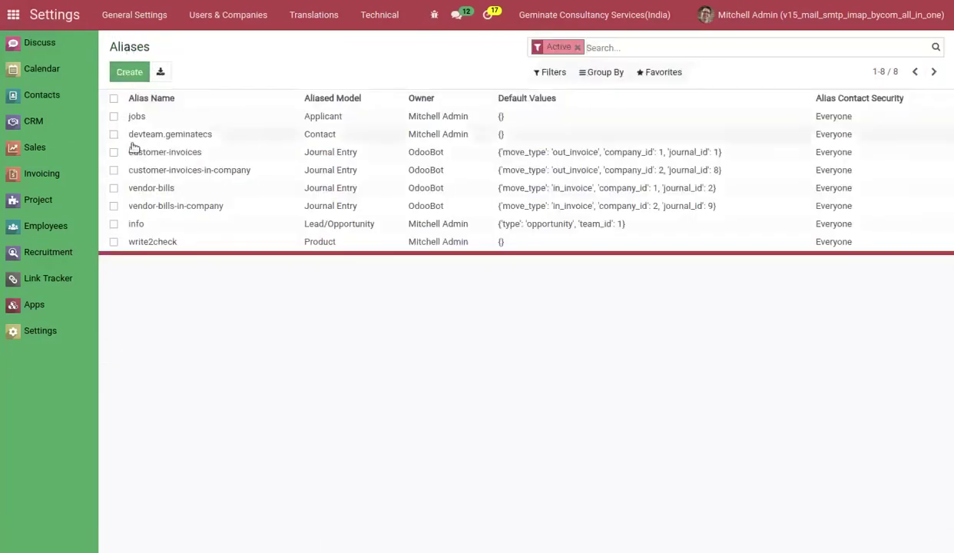
left_click(163, 243)
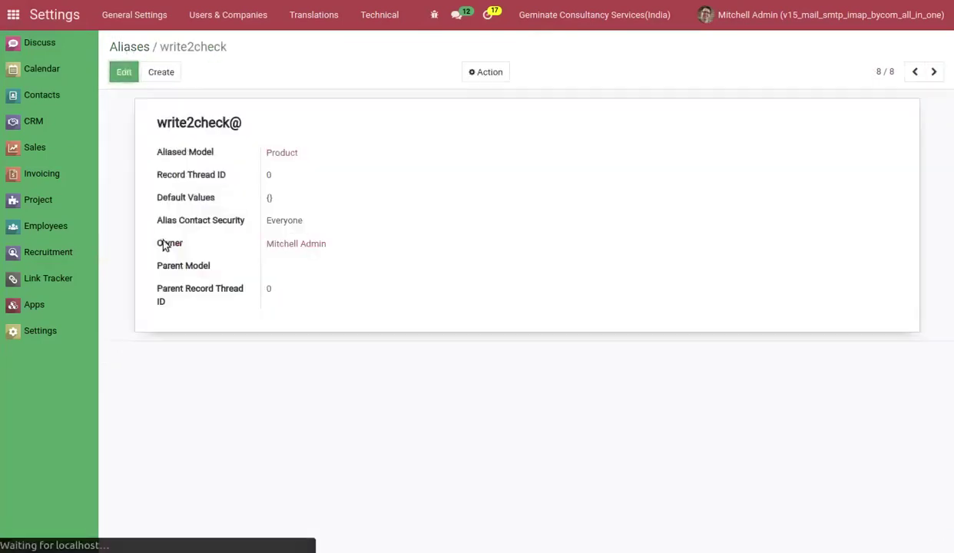
left_click(123, 73)
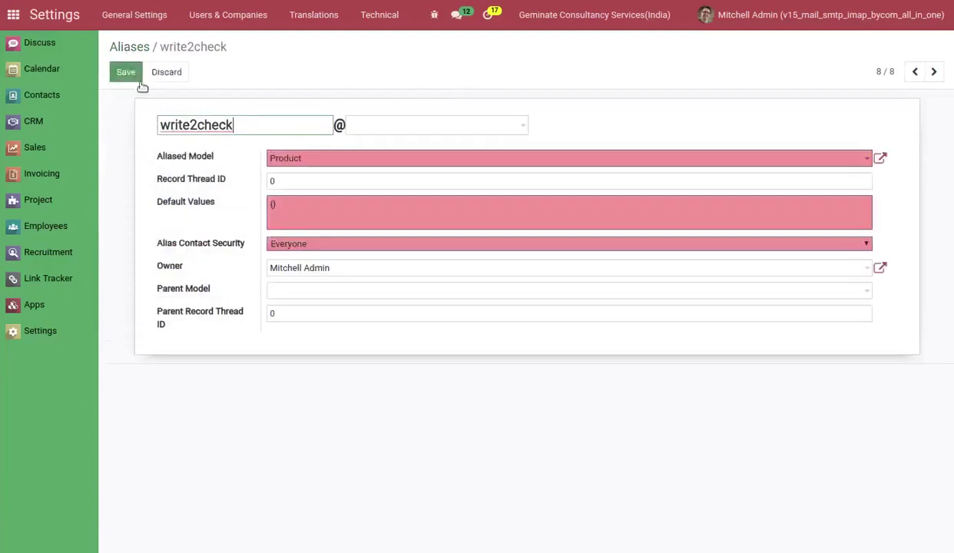
left_click(395, 126)
left_click(394, 155)
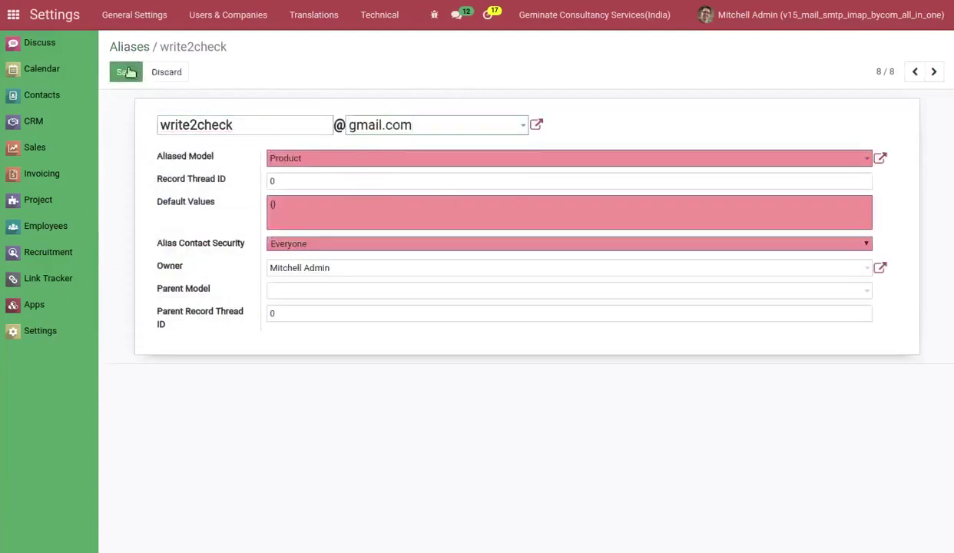
left_click(125, 72)
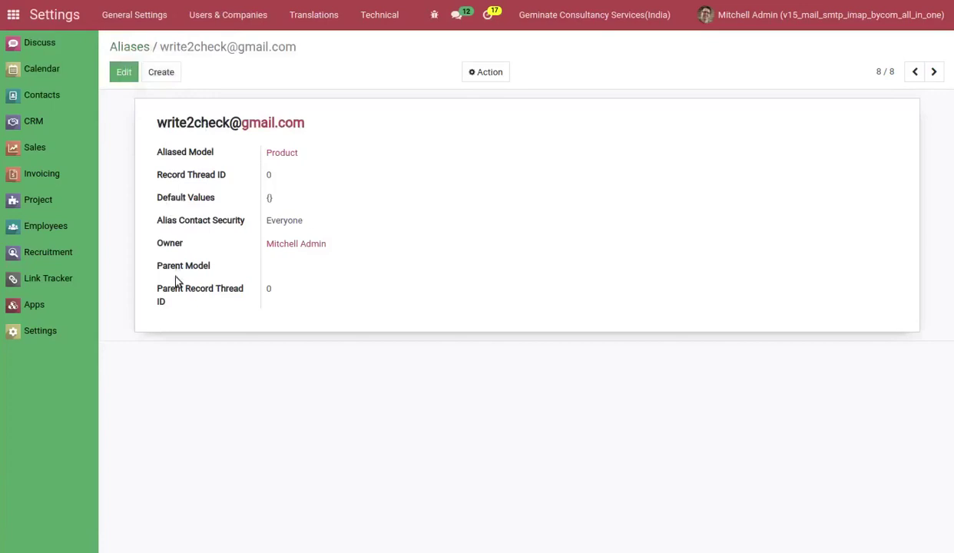
mouse_move(176, 278)
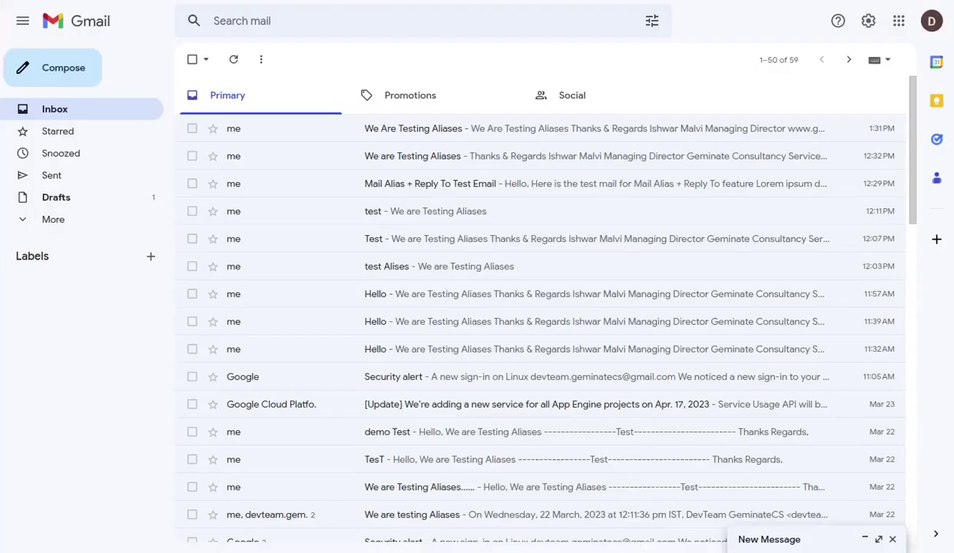
Start a new Gmail message addressed to the dev team's gmail and yahoo addresses.
left_click(77, 62)
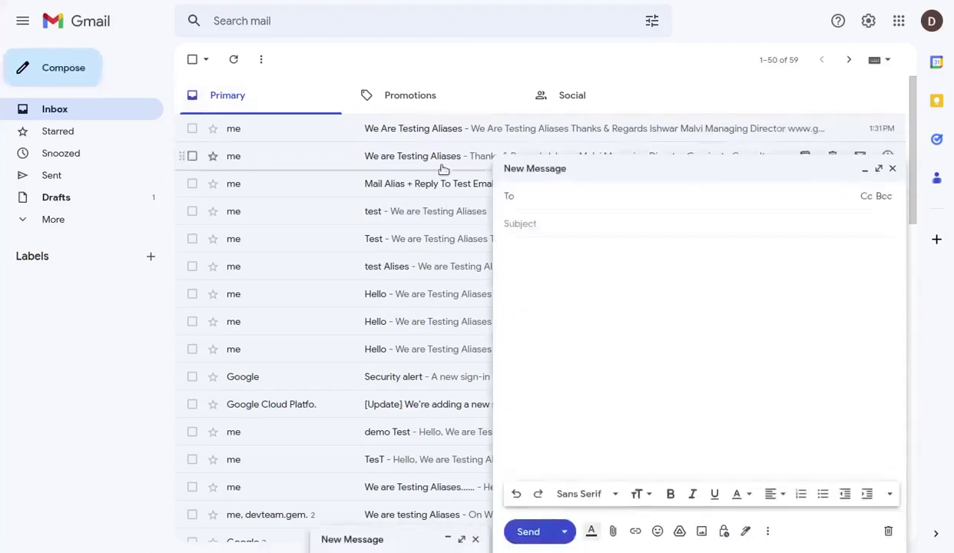
type("dev")
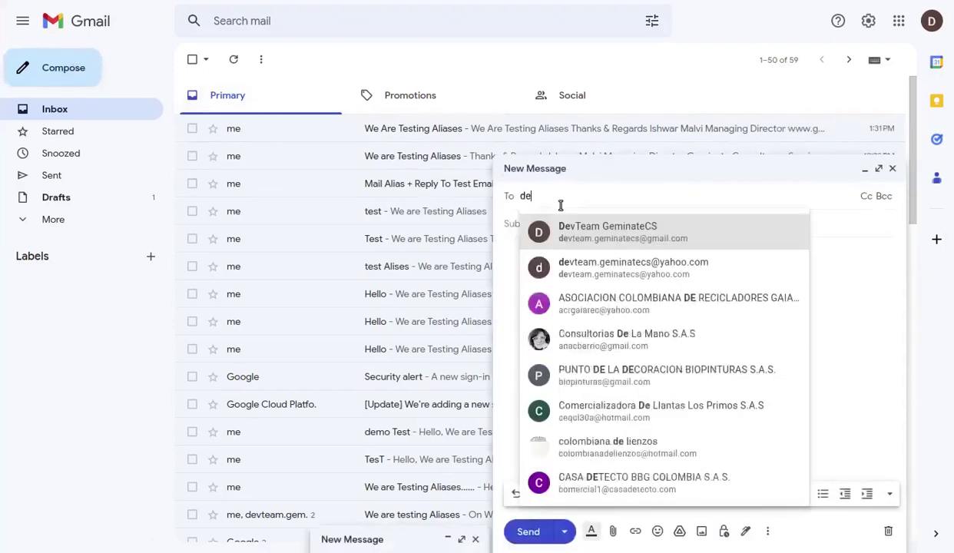
left_click(590, 226)
type("de")
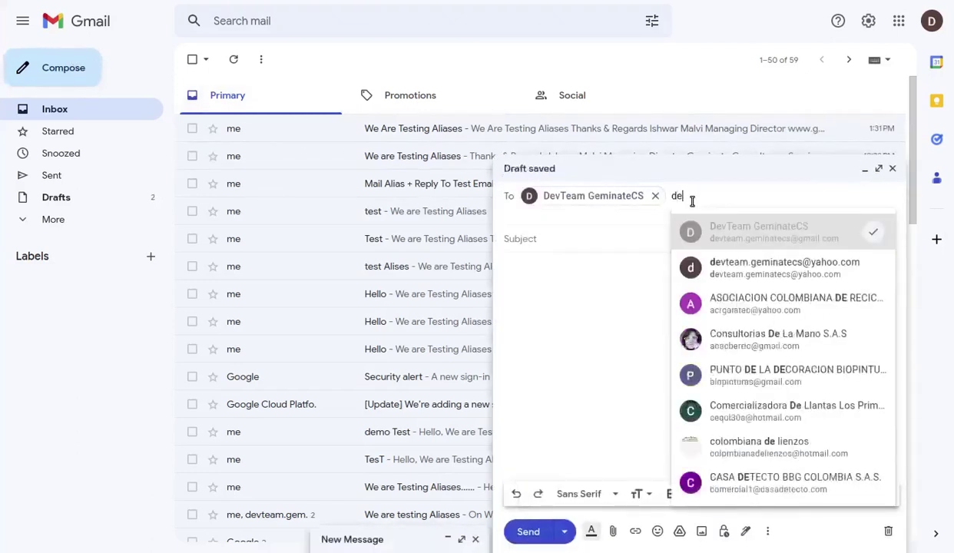
left_click(713, 264)
left_click(528, 264)
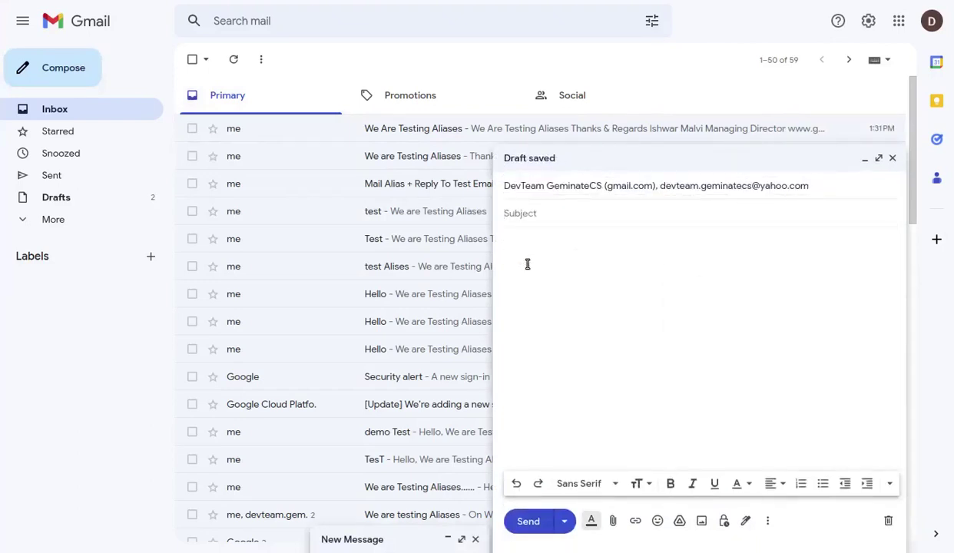
Enter subject 'Mail Alias + Reply To Test Email', write a short body, and send it.
type("Mail Alias +")
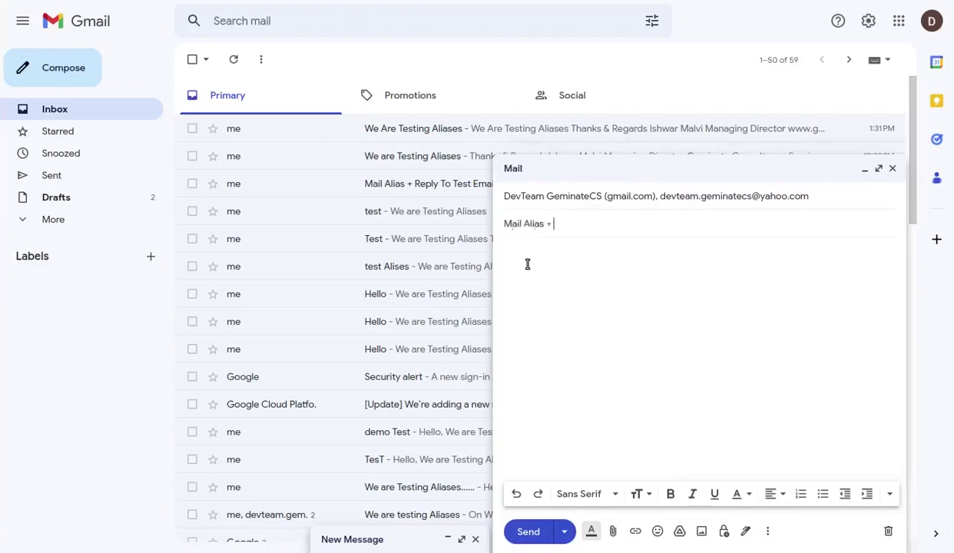
type(" Reply To Test Email")
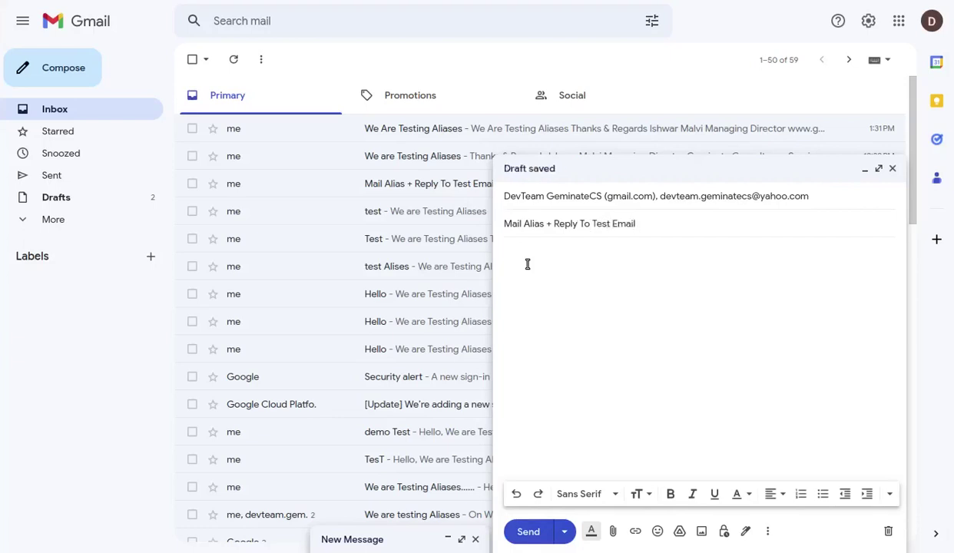
left_click(545, 298)
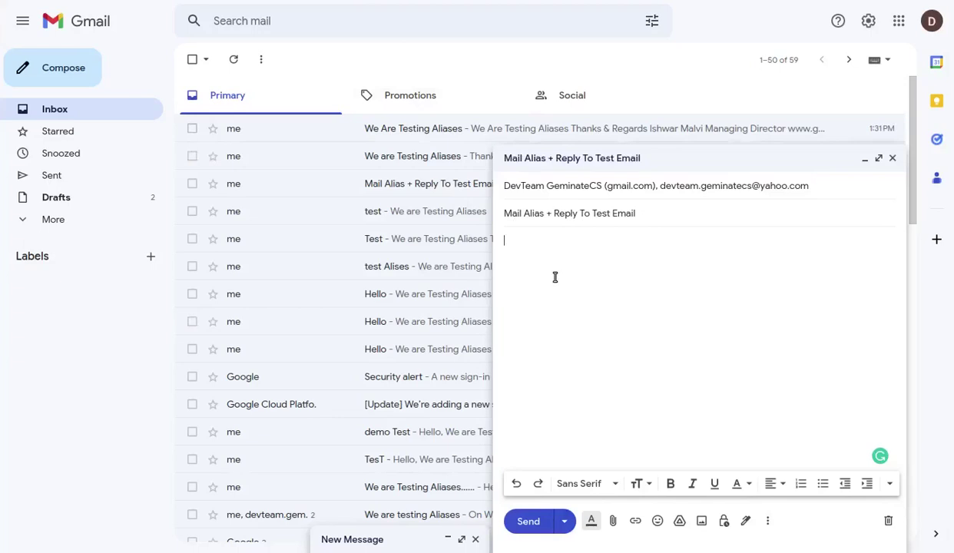
type("Hello,")
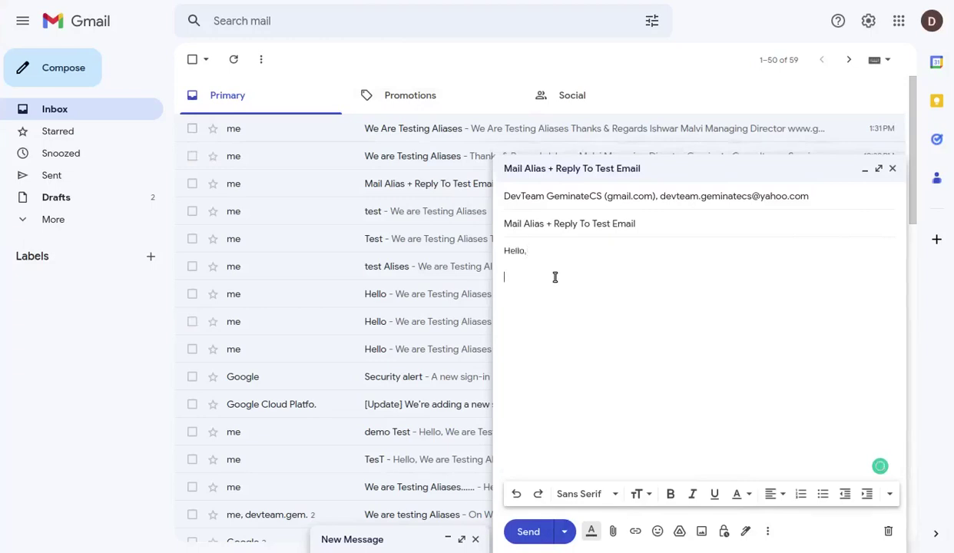
type("Mail Alias + Reply To feature")
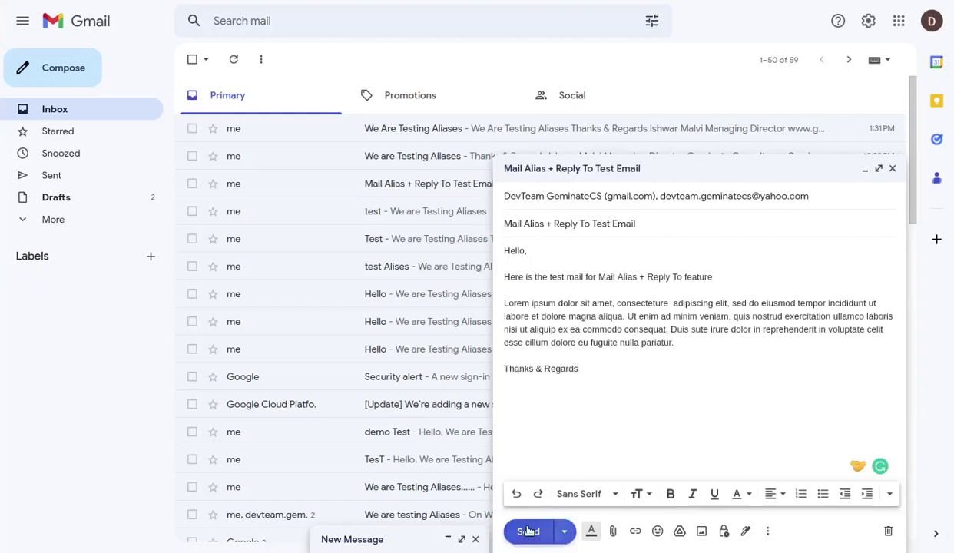
left_click(528, 531)
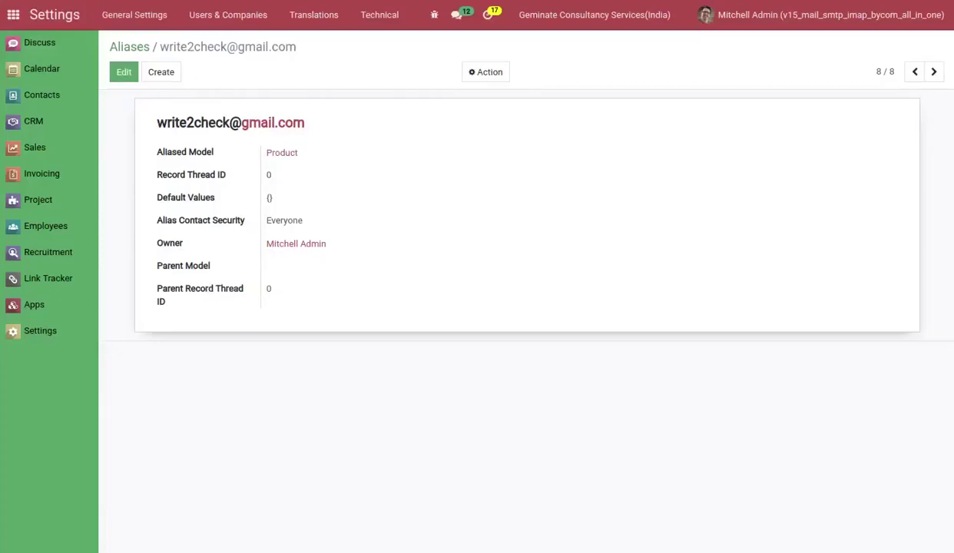
Fetch new mail now from the DevTeam incoming mail server.
left_click(357, 14)
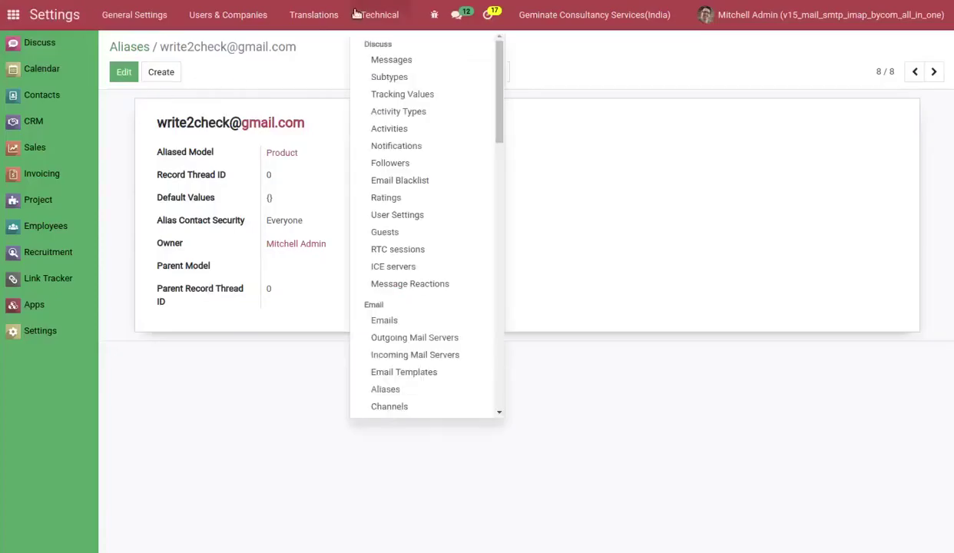
left_click(396, 354)
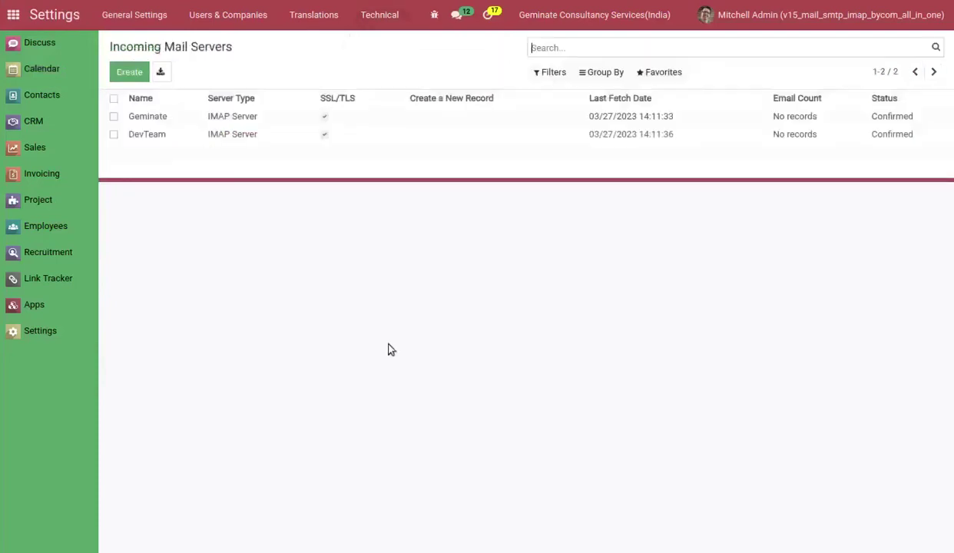
left_click(212, 136)
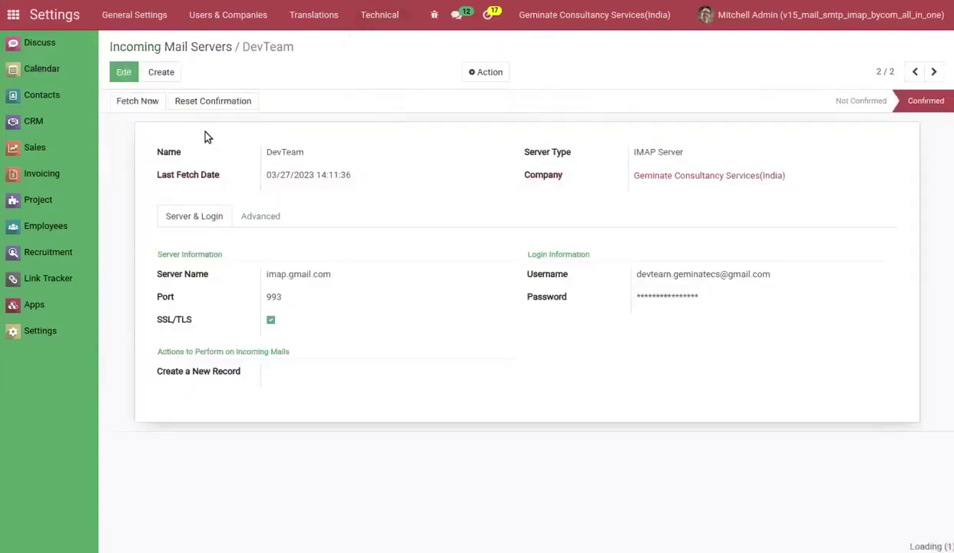
left_click(139, 103)
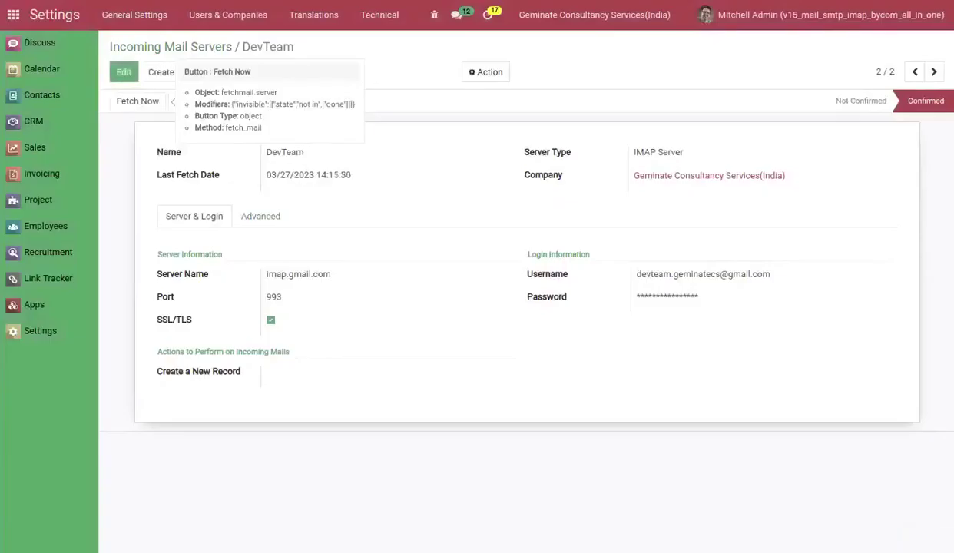
Open the Messages list showing Mail Alias + Reply To Test Email on res.partner 53.
left_click(372, 14)
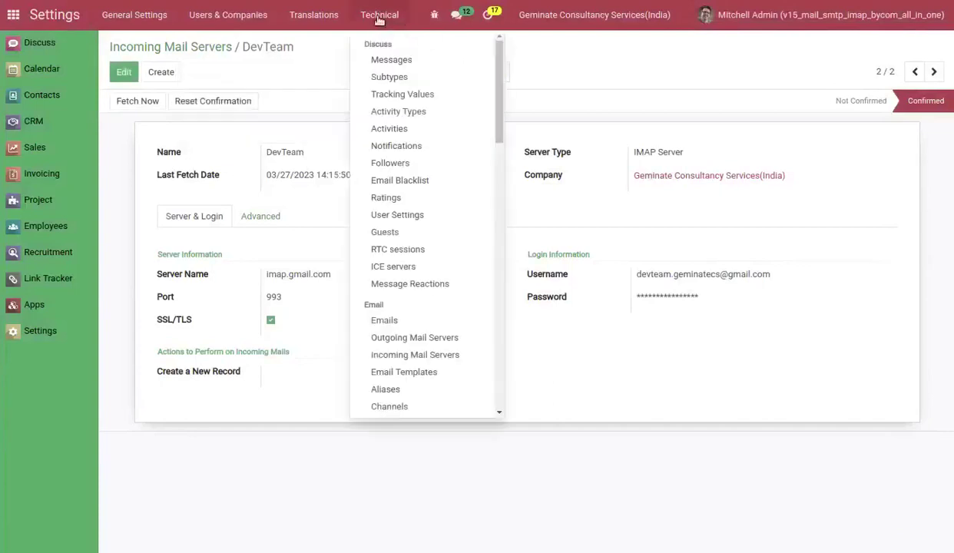
left_click(405, 65)
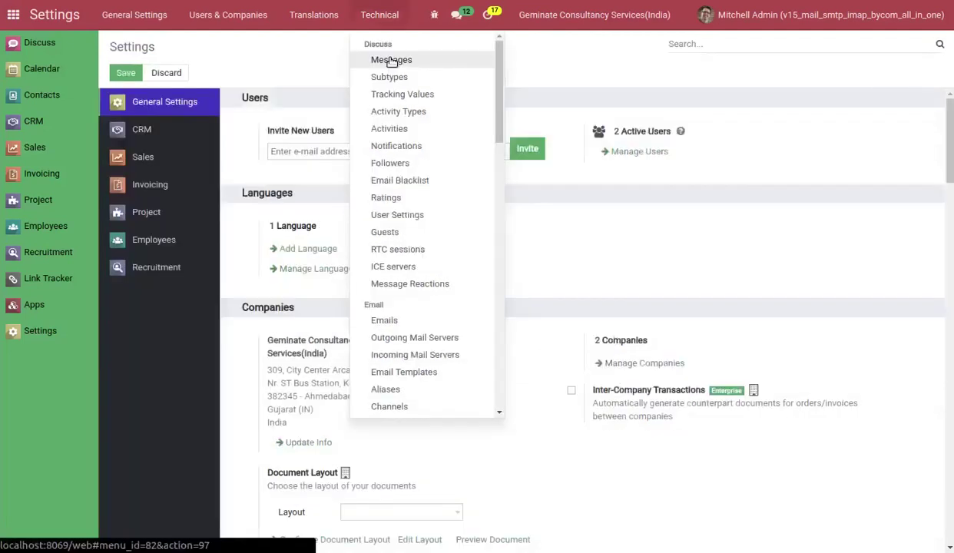
left_click(390, 60)
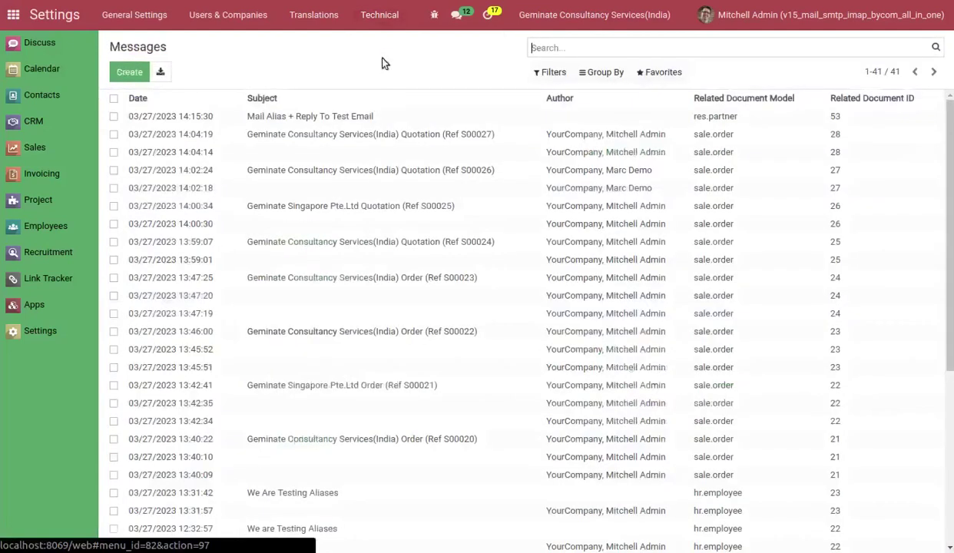
Open the Mail Alias + Reply To Test Email message and check its Gateway reply-to address.
left_click(287, 116)
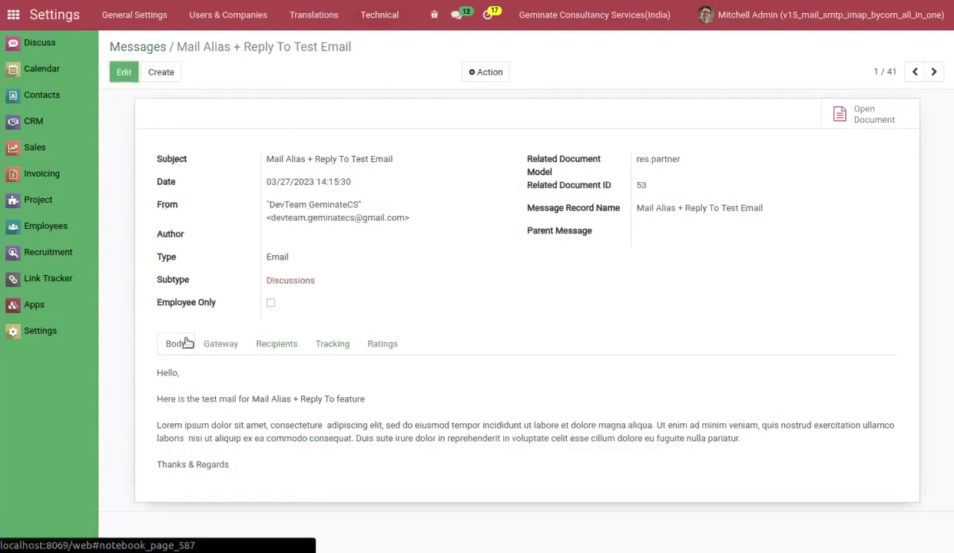
left_click(229, 347)
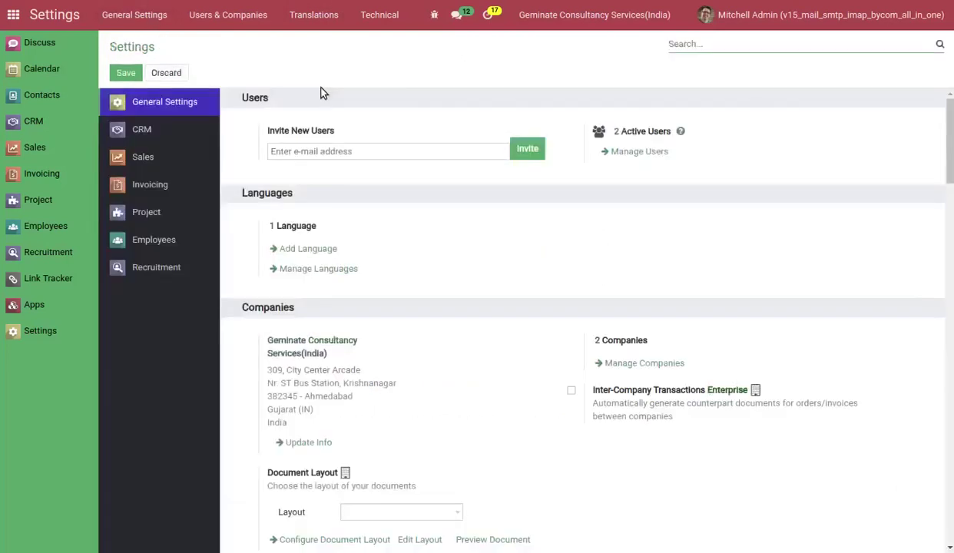
left_click(397, 17)
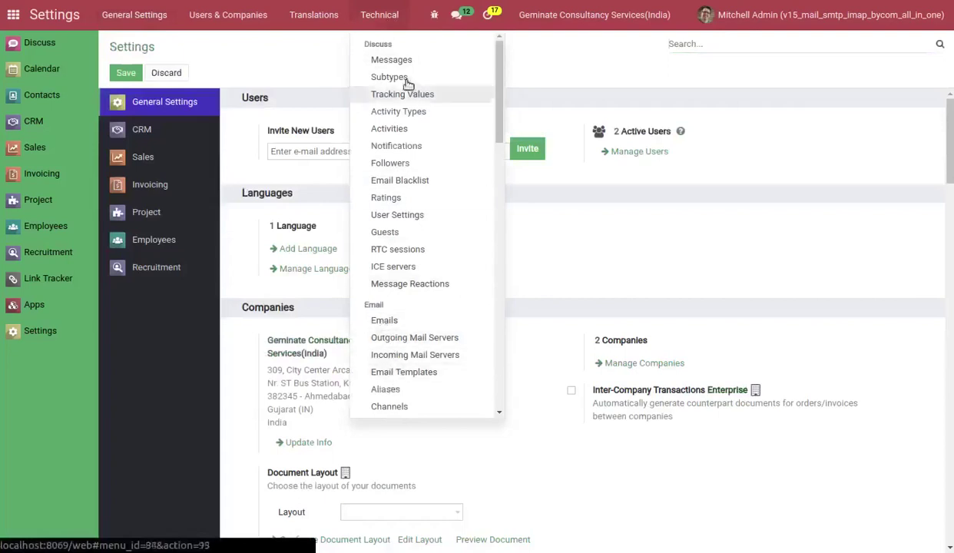
left_click(401, 60)
left_click(272, 116)
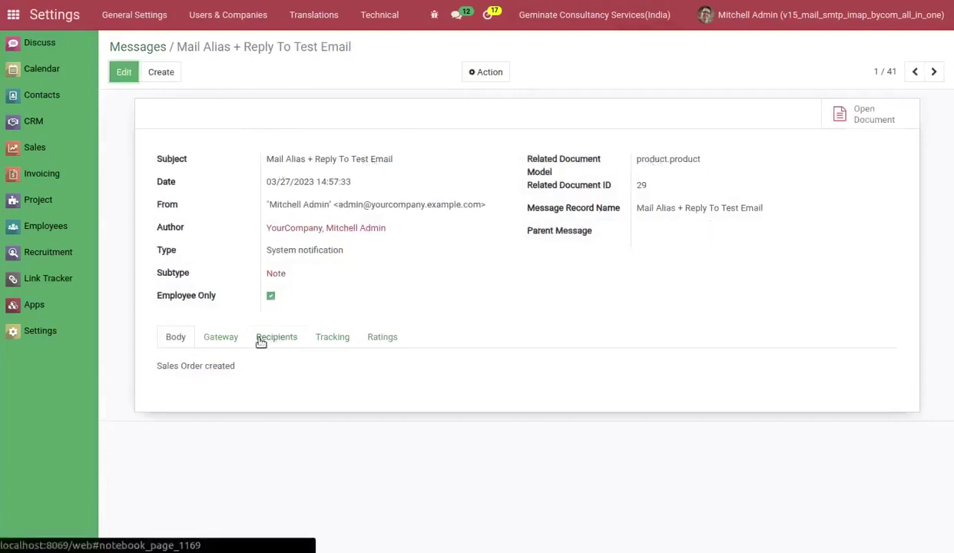
left_click(222, 339)
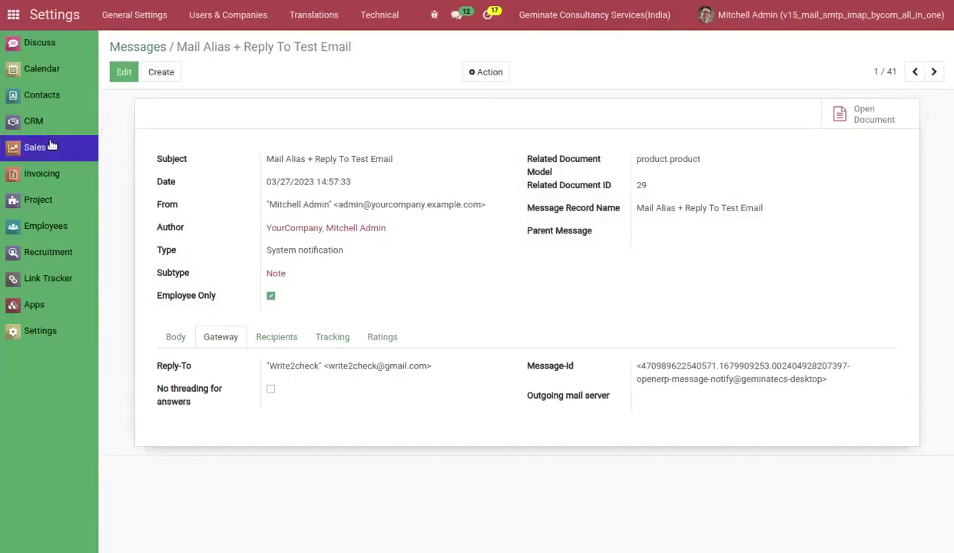
left_click(384, 15)
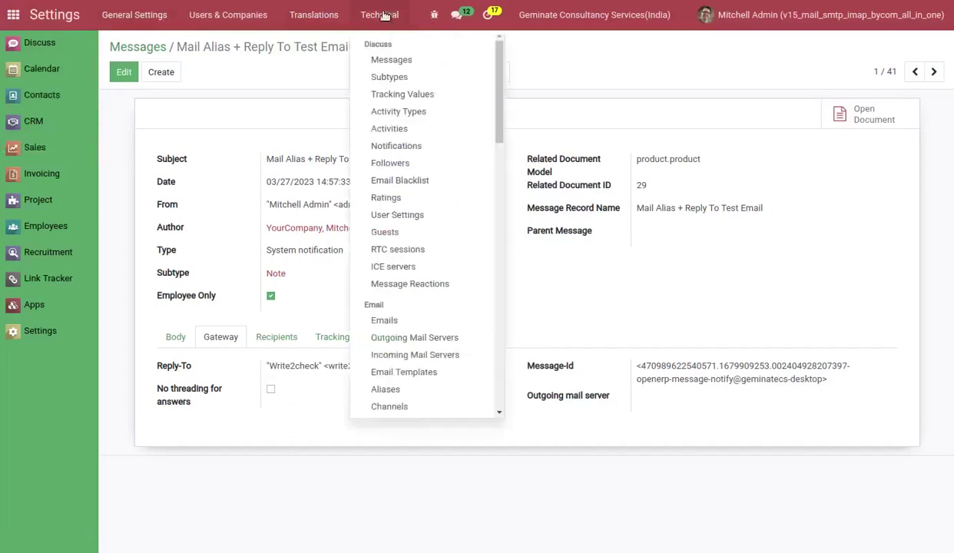
Create a sale.orders alias with the domain cleared, feeding the Sales Order model, and save it.
left_click(407, 393)
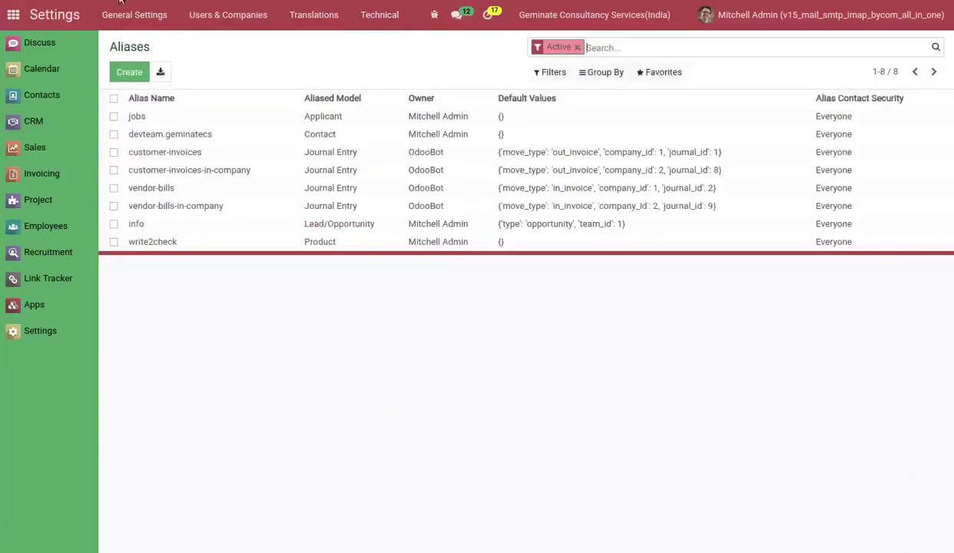
left_click(127, 76)
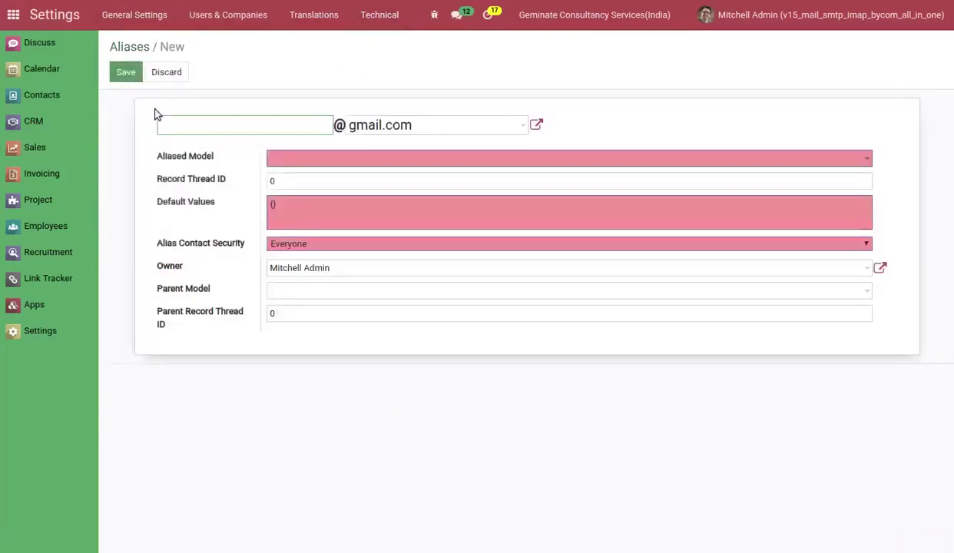
left_click_drag(421, 126, 303, 117)
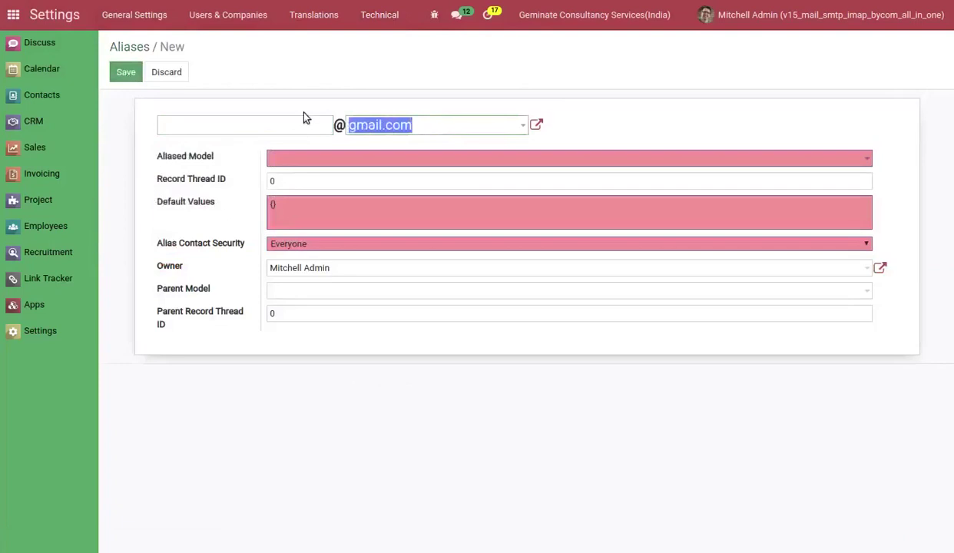
key("BackSpace")
left_click(226, 128)
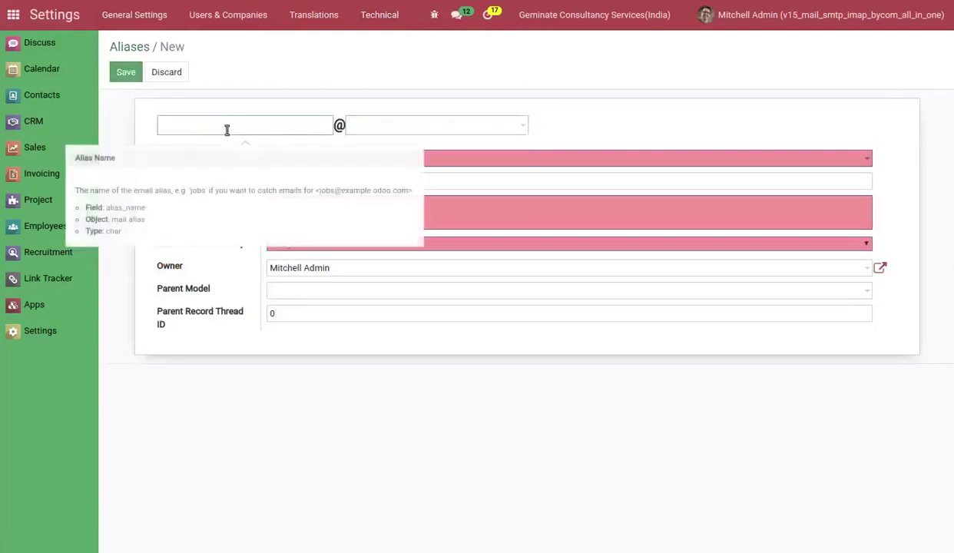
type("sale.orders")
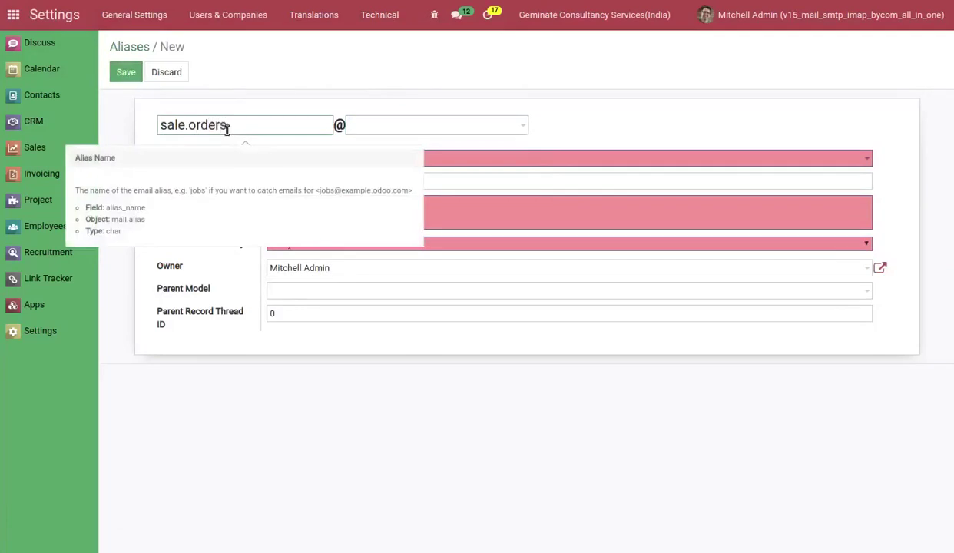
left_click(314, 159)
type("sa")
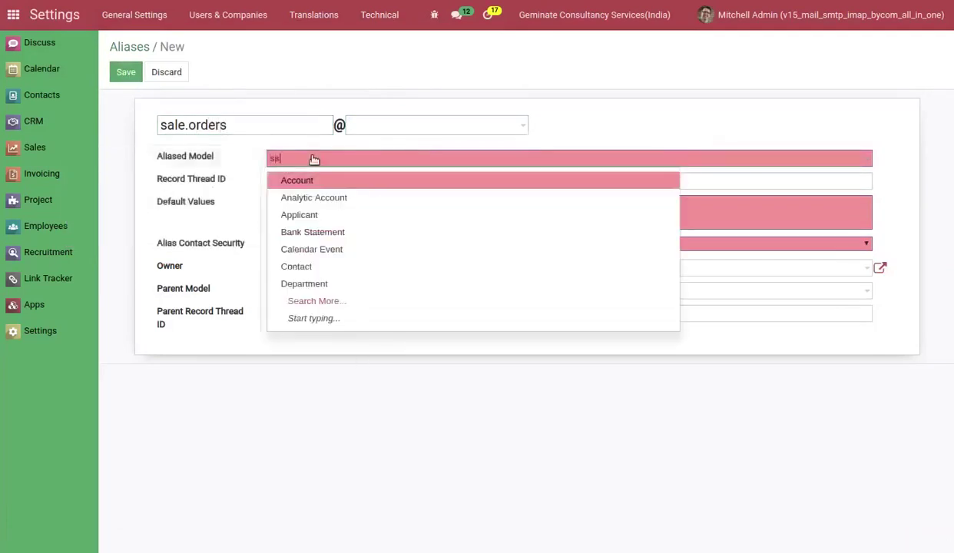
type("l")
left_click(314, 181)
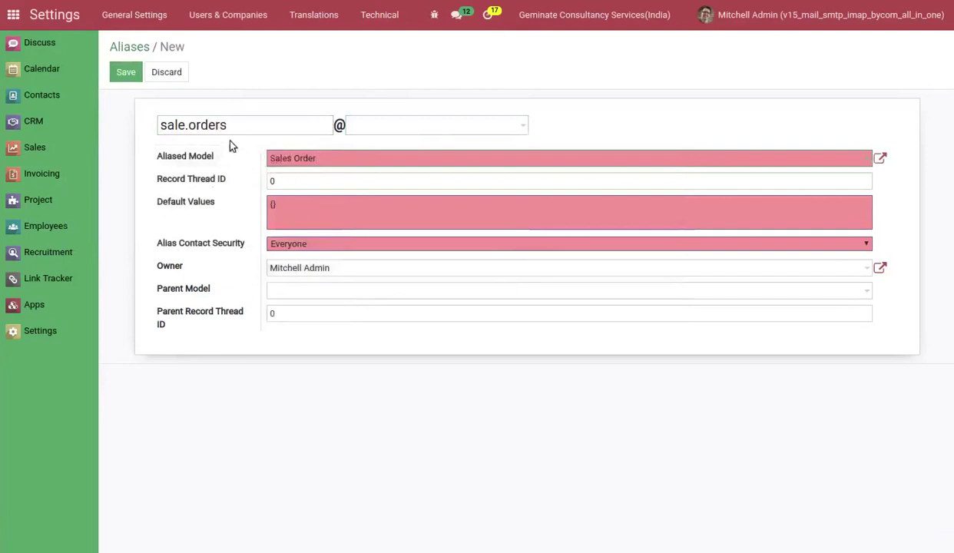
left_click(122, 75)
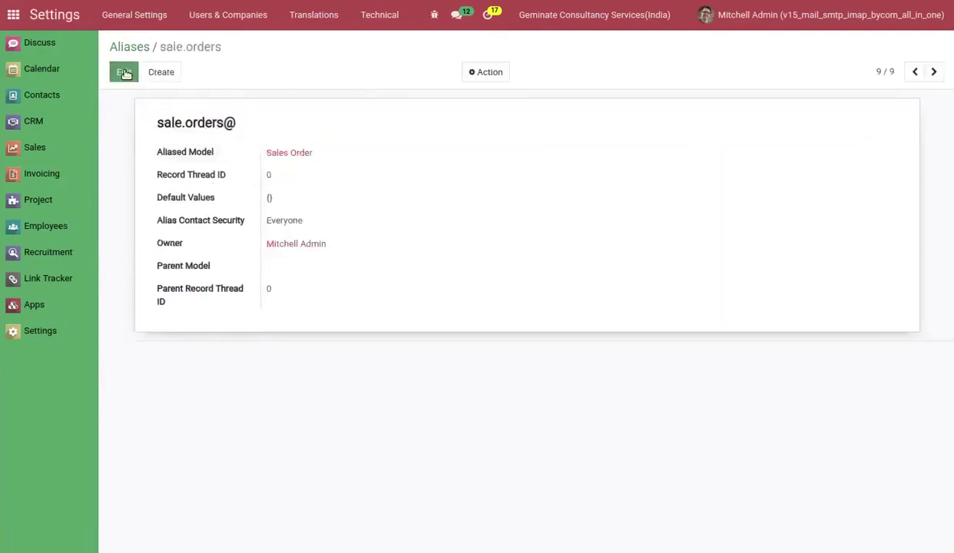
left_click(46, 154)
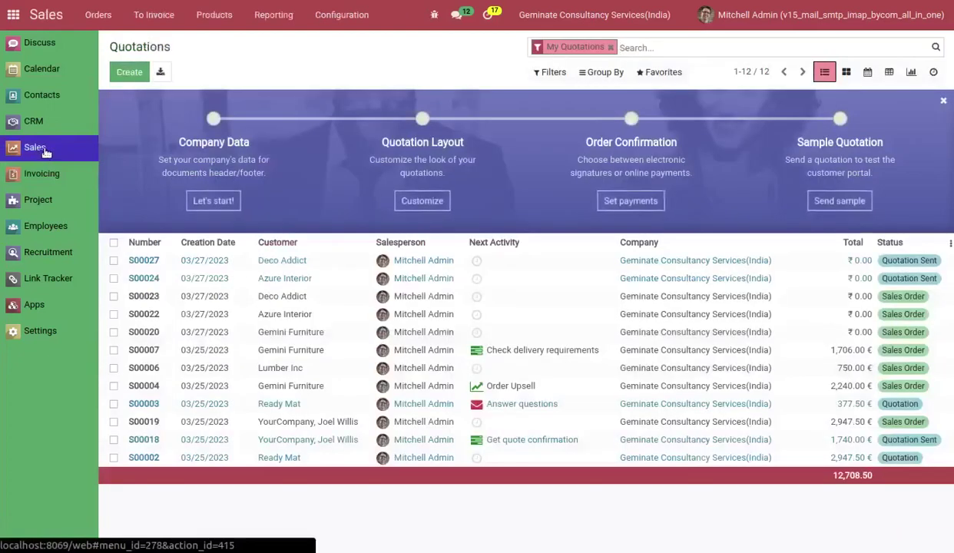
Create a new quotation for customer Deco Addict and save it.
left_click(125, 72)
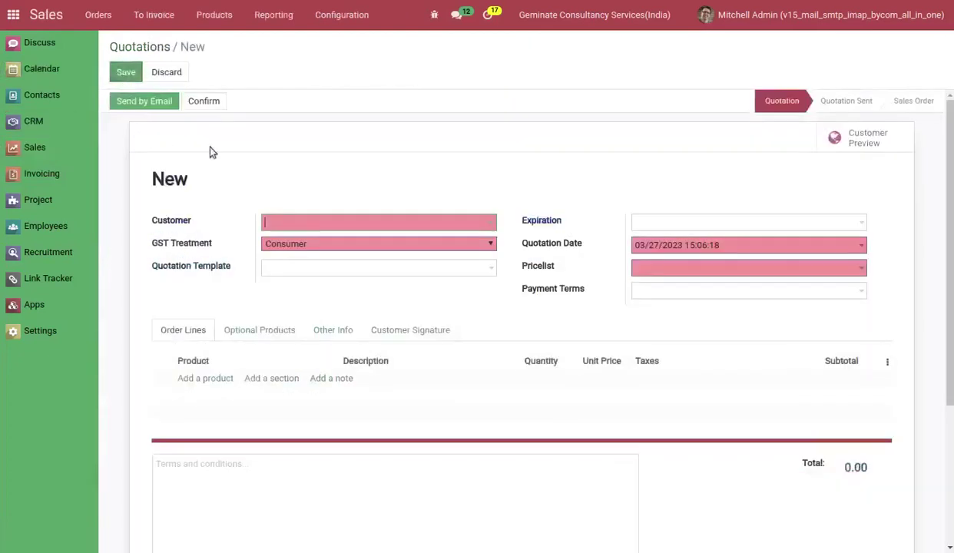
left_click(274, 217)
left_click(278, 244)
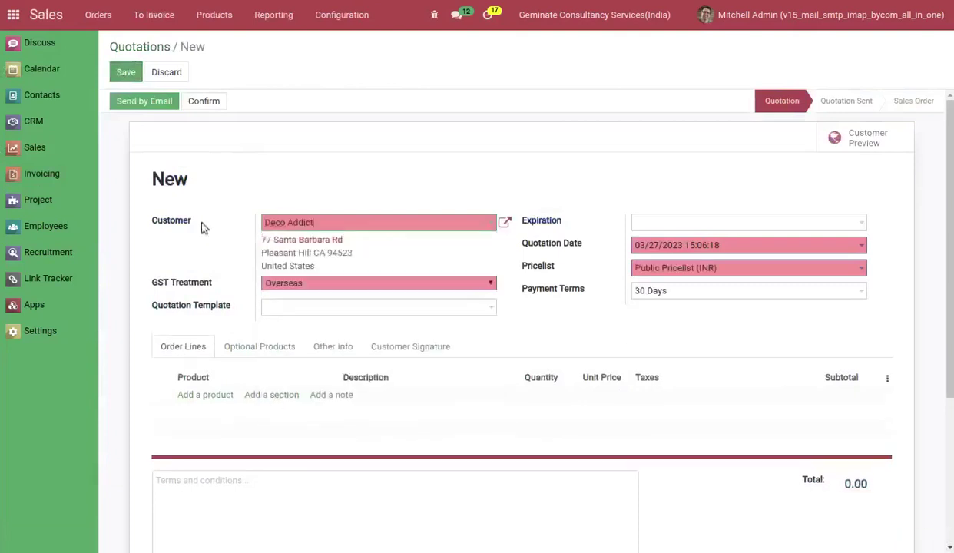
left_click(151, 106)
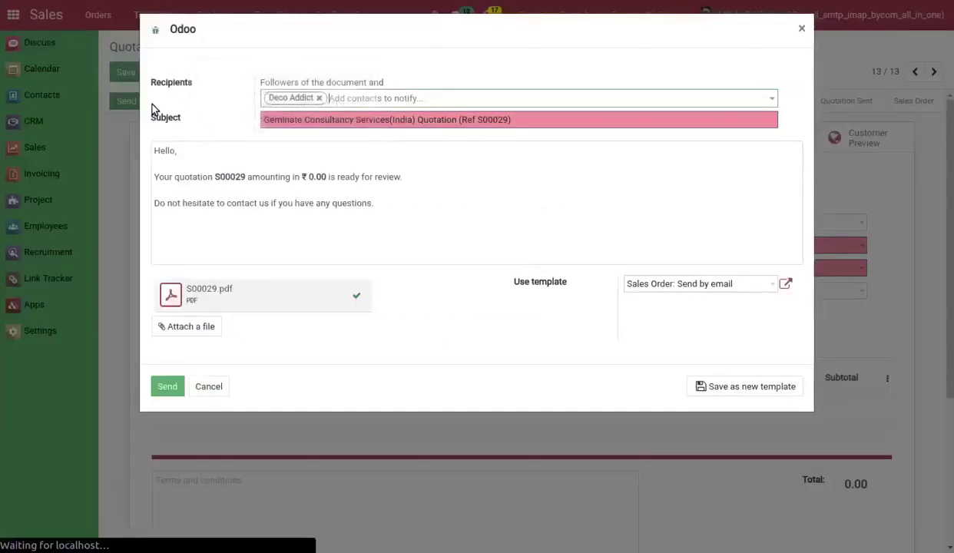
Email the S00029 order confirmation, dismissing the server error that appears on the first try.
left_click(168, 386)
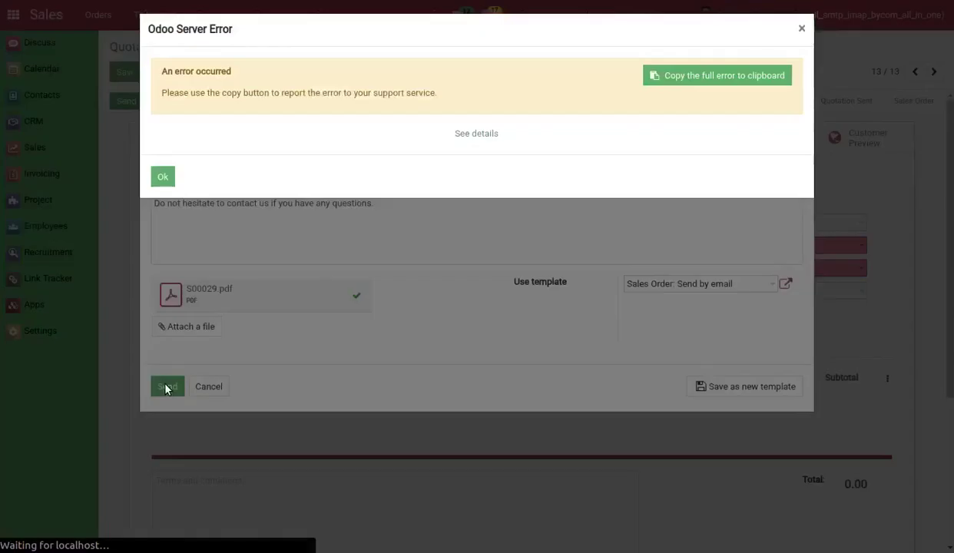
left_click(169, 176)
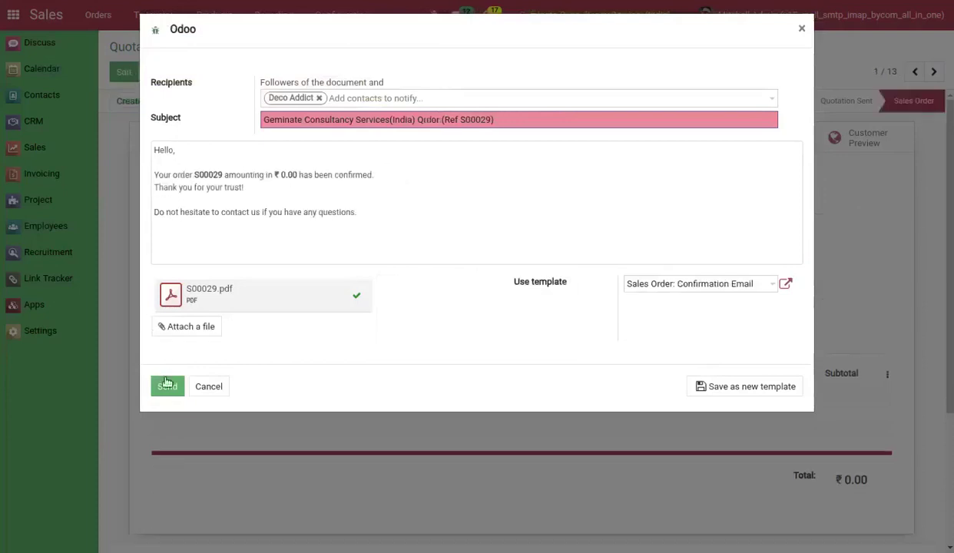
left_click(167, 387)
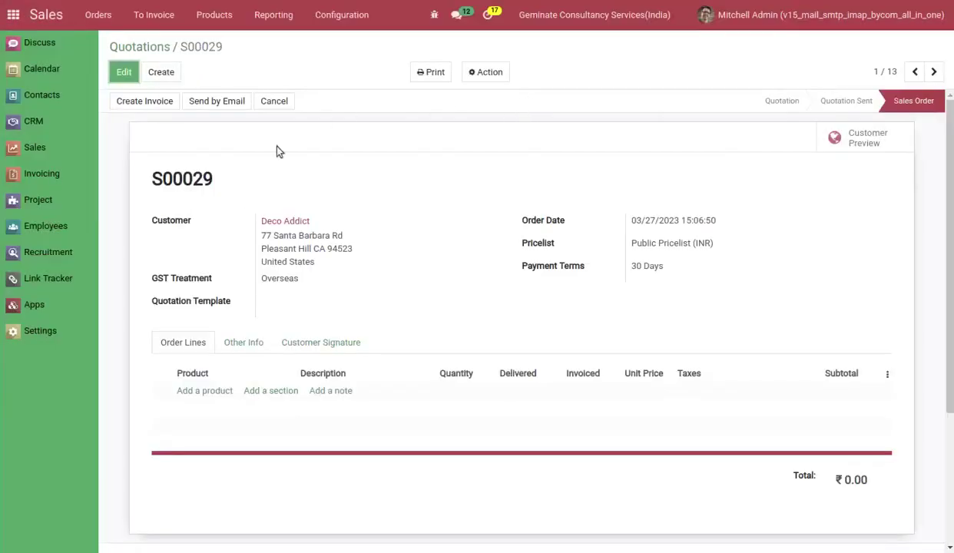
left_click(40, 330)
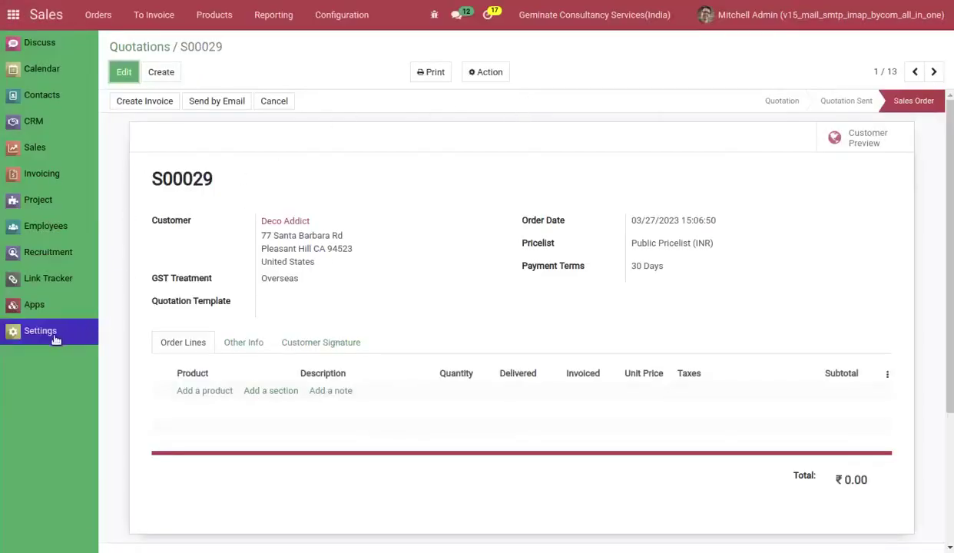
left_click(372, 16)
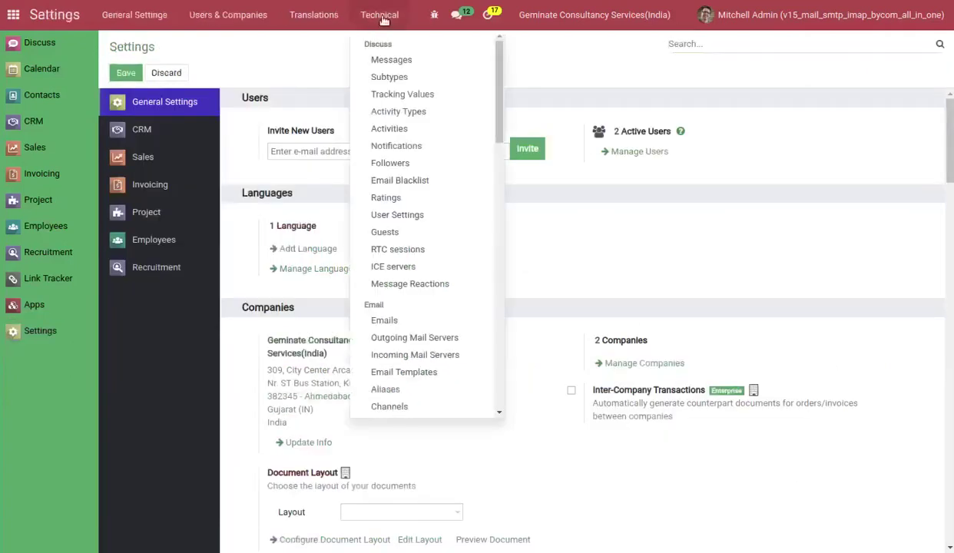
Check that the newest S00029 message's Reply-To is the sale.orders gmail alias.
left_click(383, 61)
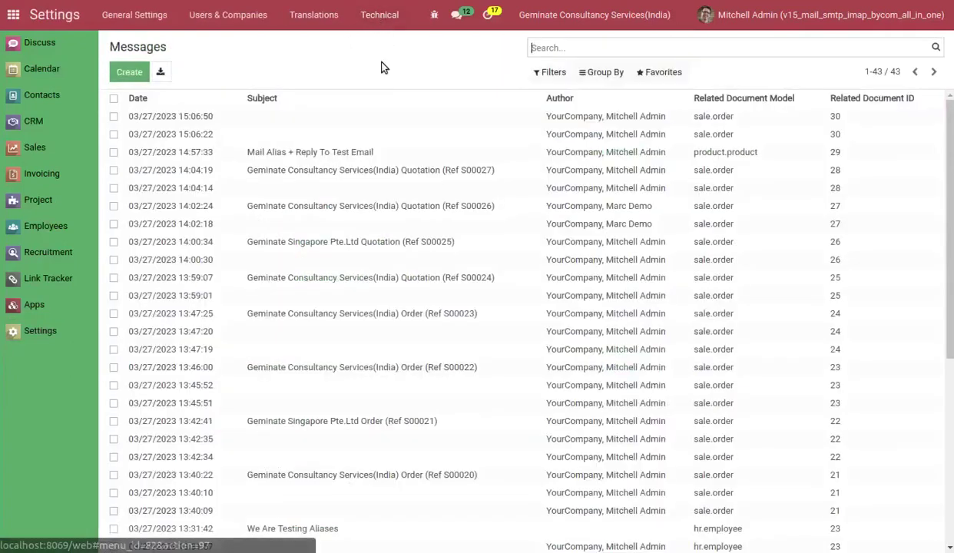
left_click(304, 116)
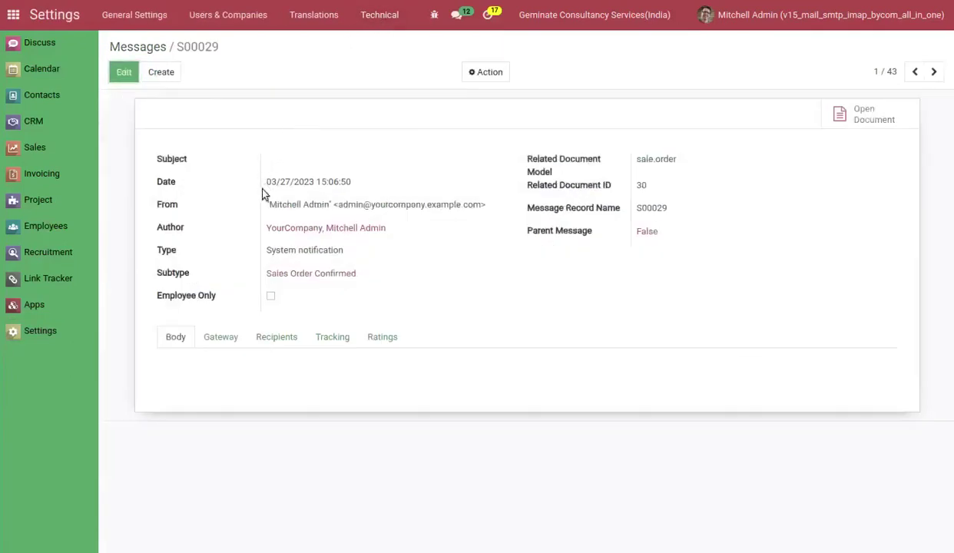
left_click(211, 339)
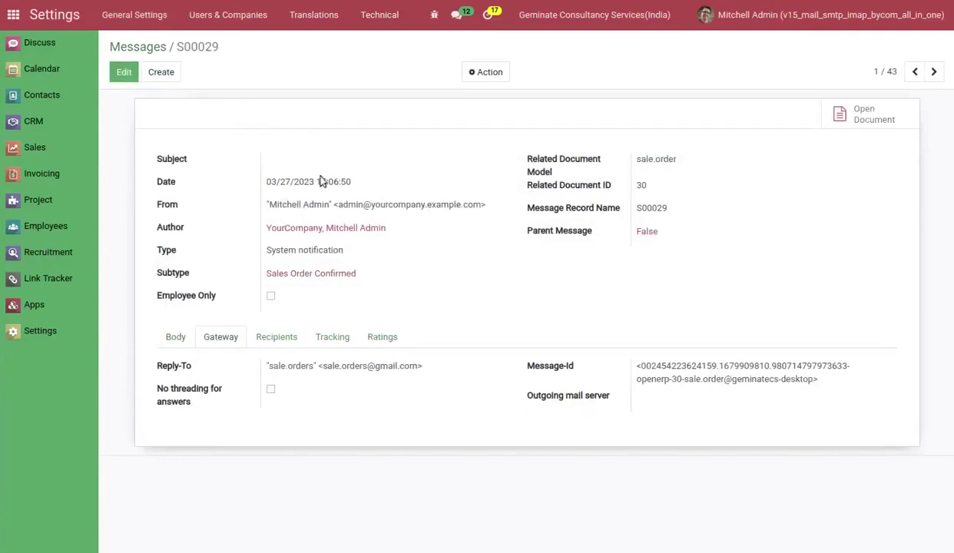
key("F5")
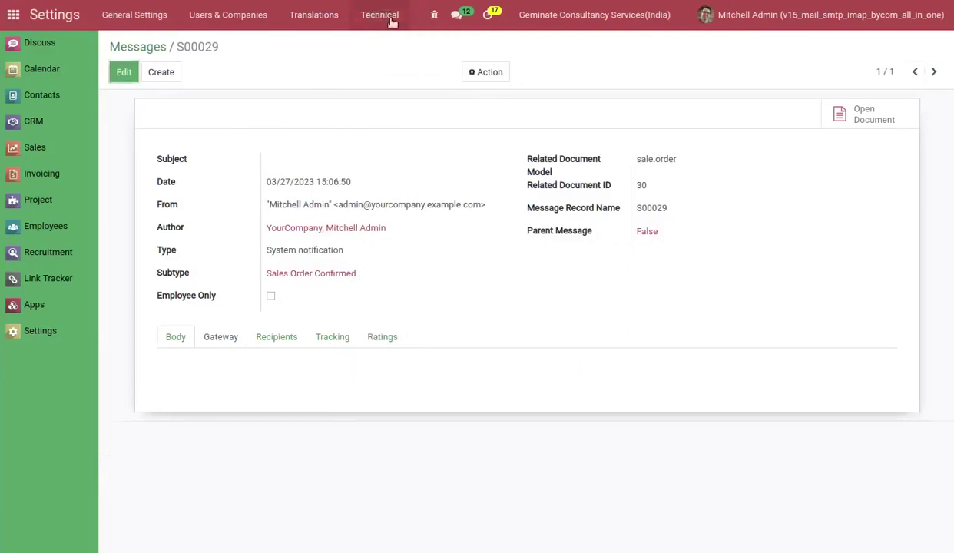
left_click(392, 22)
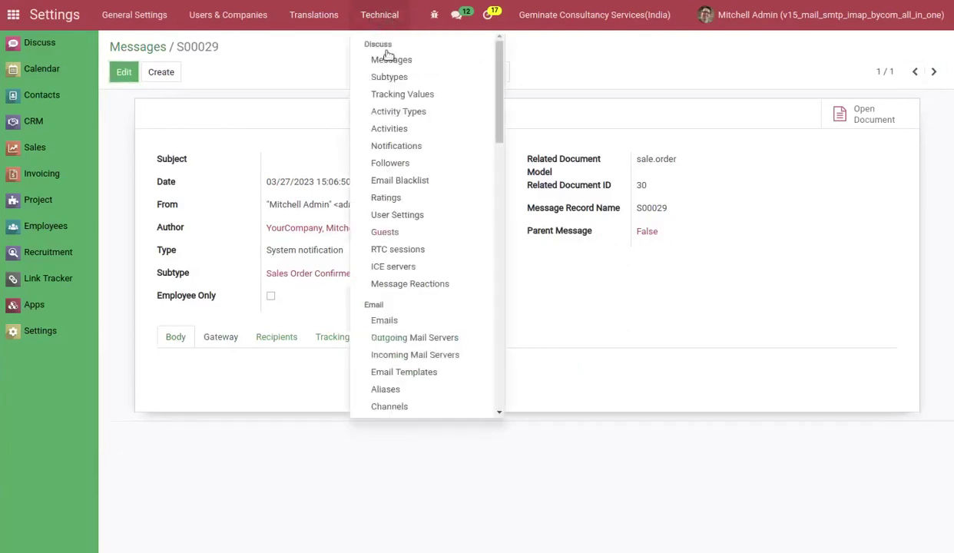
left_click(407, 393)
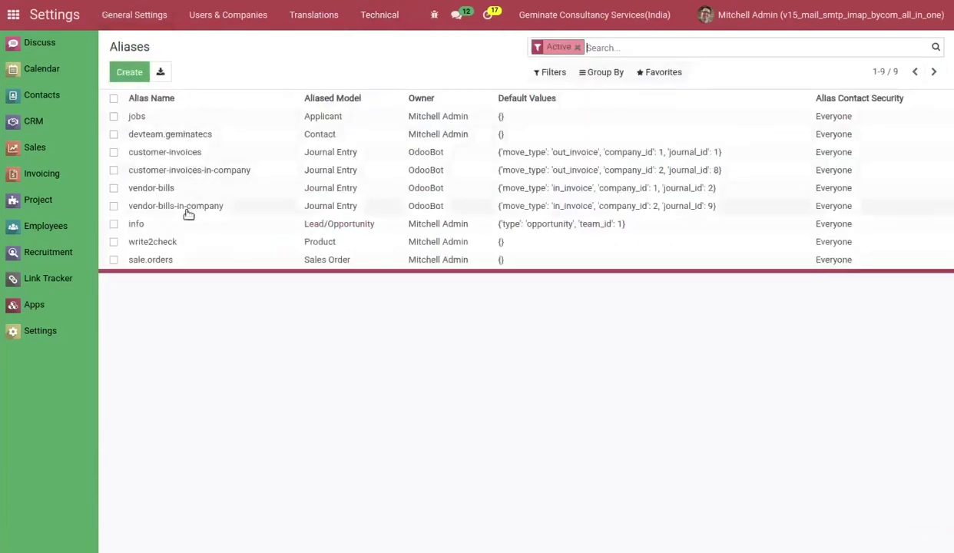
Delete the sale.orders alias name, keeping gmail.com as its domain, and save the alias.
left_click(361, 25)
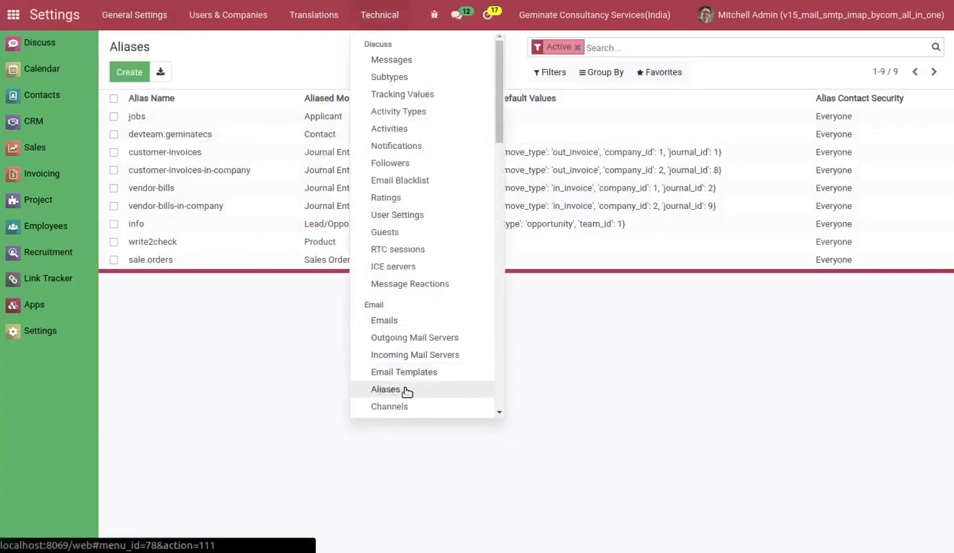
left_click(210, 137)
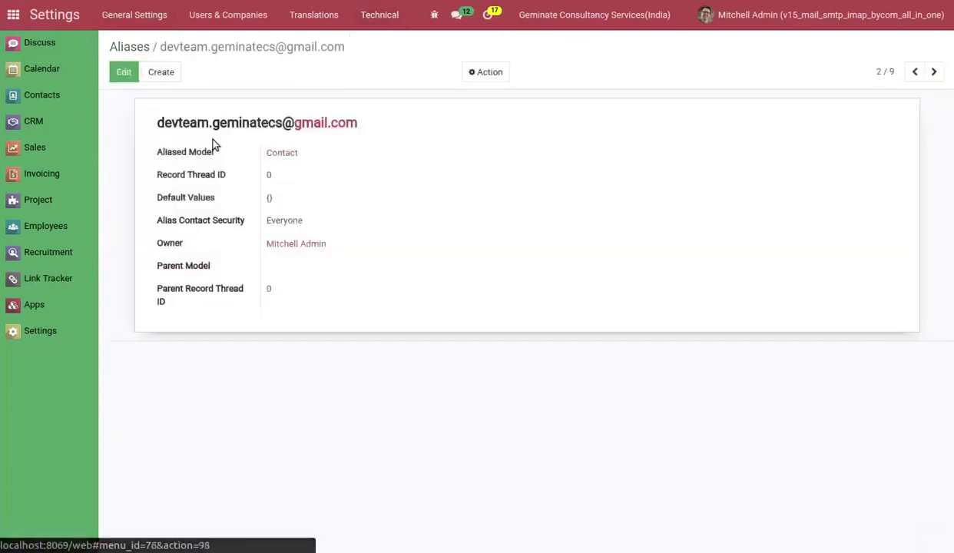
left_click(122, 78)
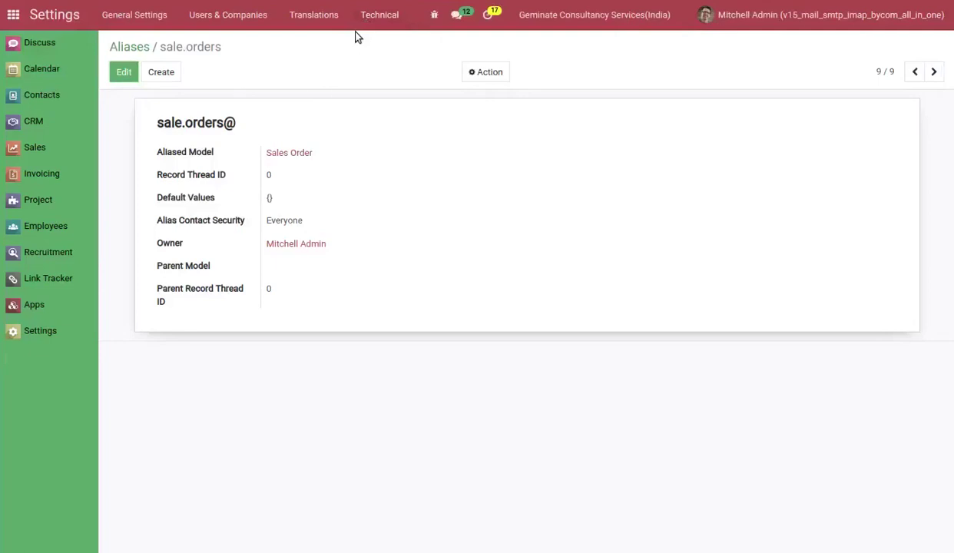
left_click(124, 71)
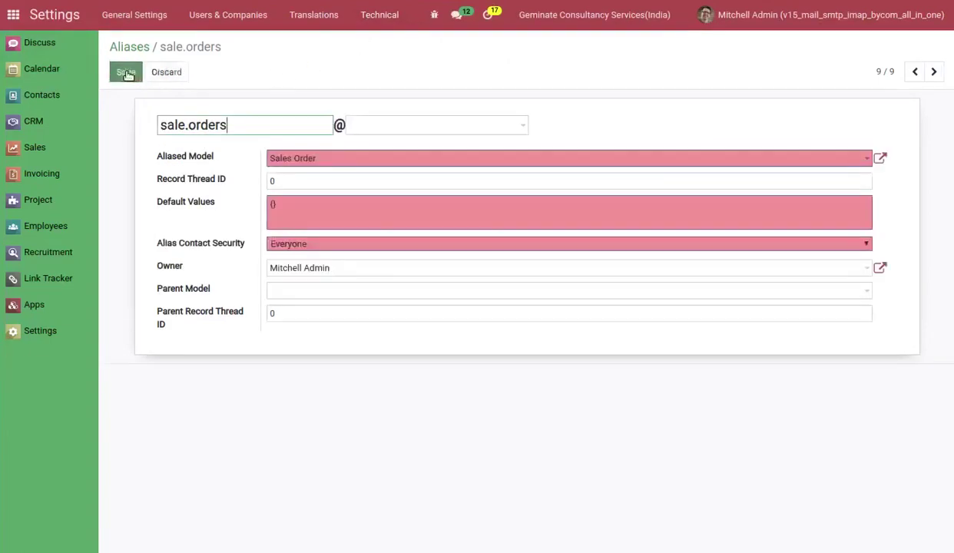
left_click(423, 125)
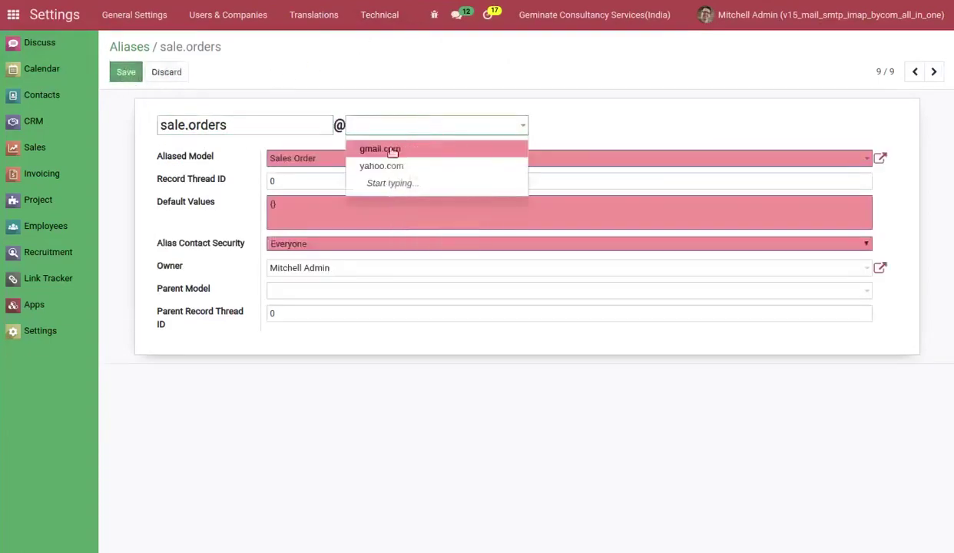
left_click(392, 150)
left_click_drag(243, 125, 38, 119)
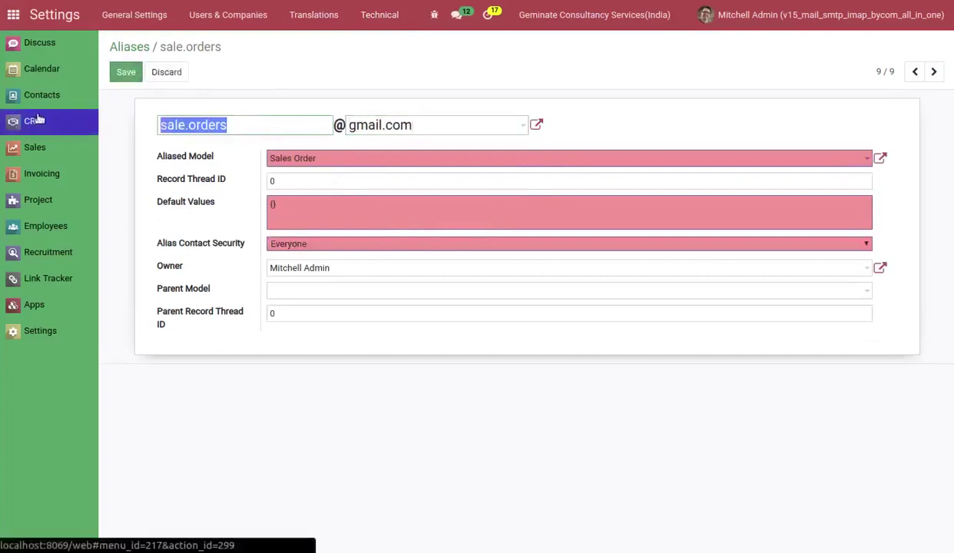
key("BackSpace")
left_click(121, 73)
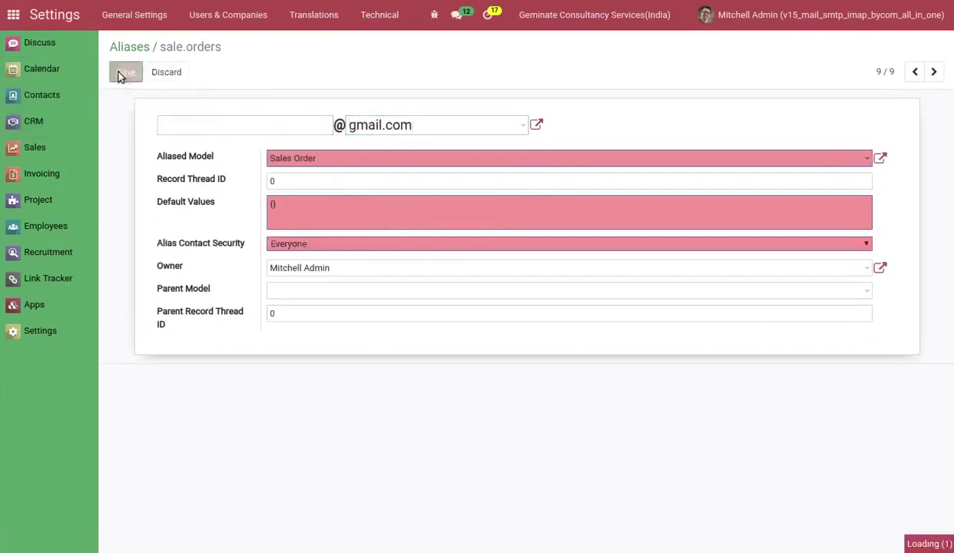
left_click(42, 338)
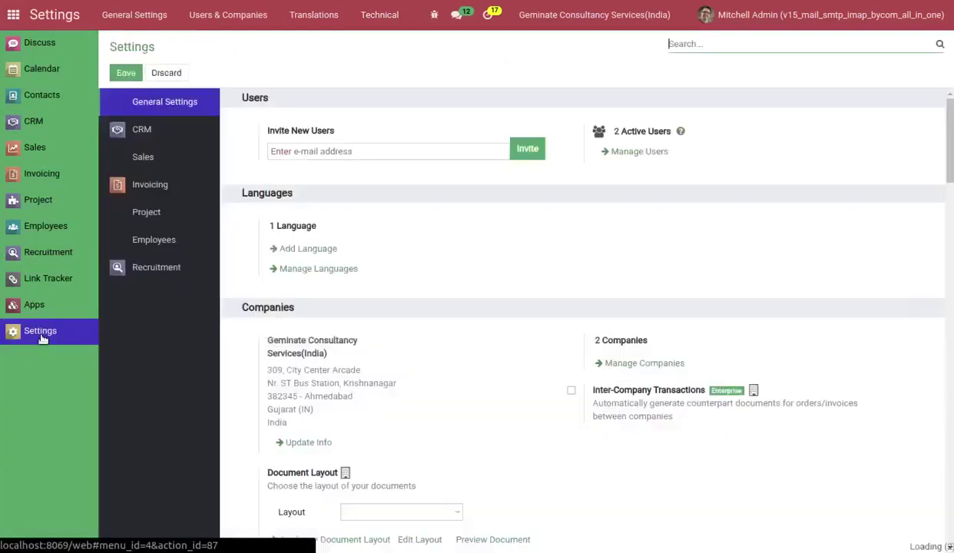
Create a Deco Addict quotation, confirm it as order S00030, and send the confirmation email.
left_click(62, 146)
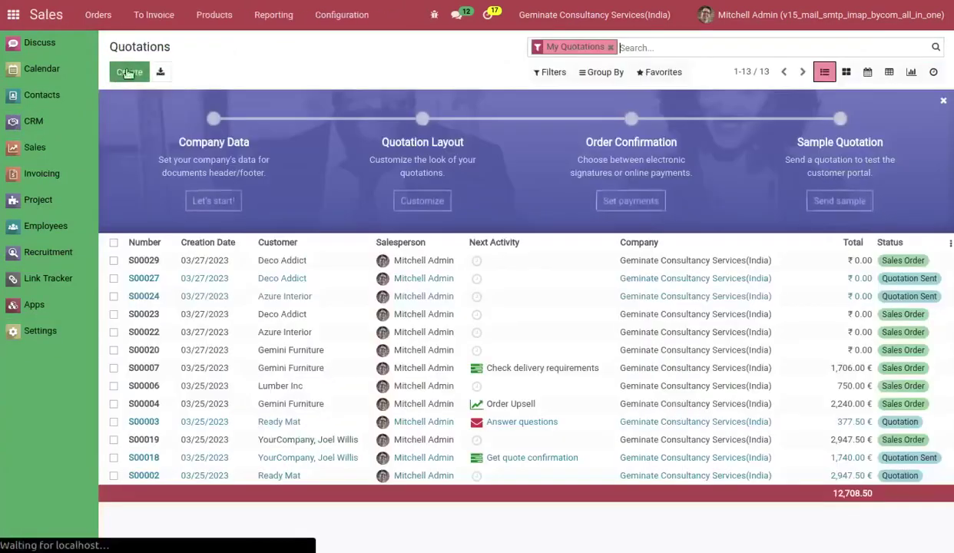
left_click(130, 72)
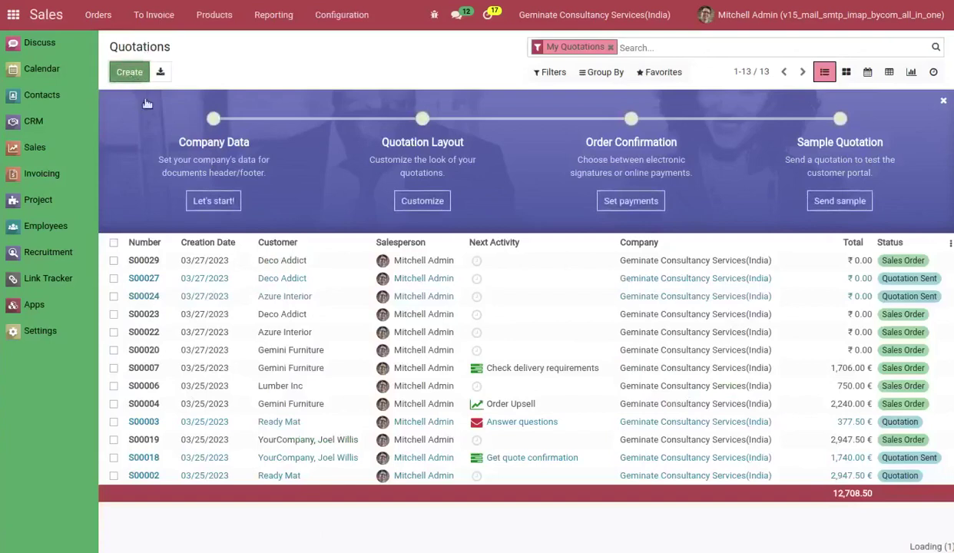
left_click(271, 218)
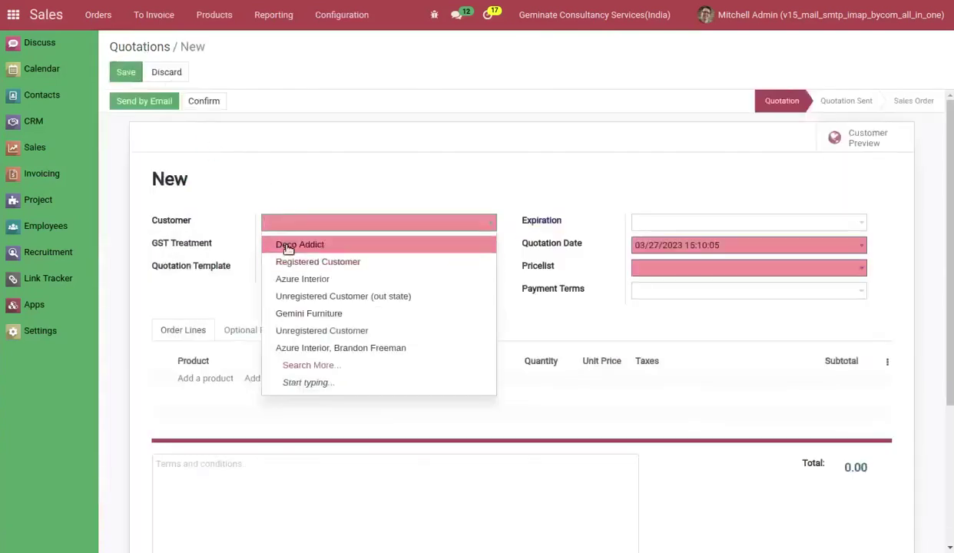
left_click(282, 245)
left_click(125, 77)
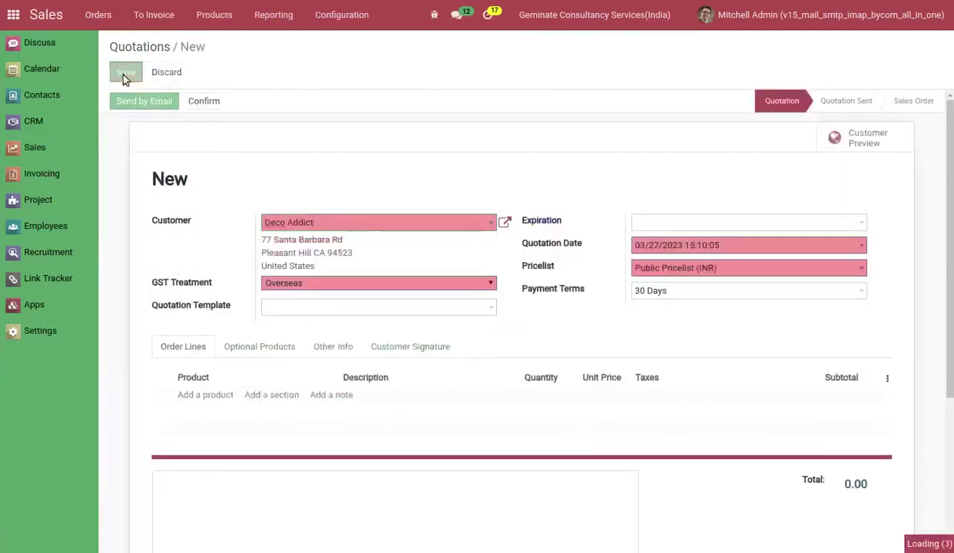
left_click(187, 102)
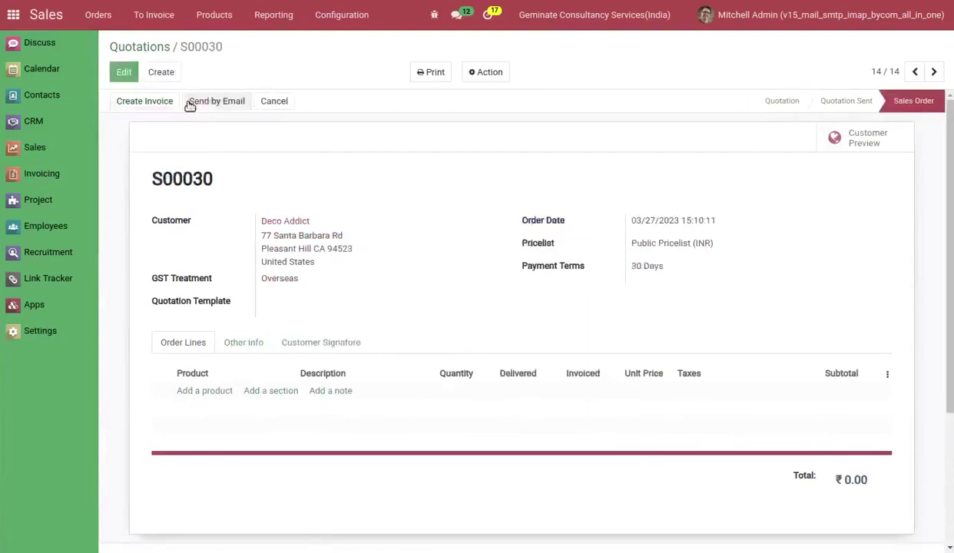
left_click(194, 103)
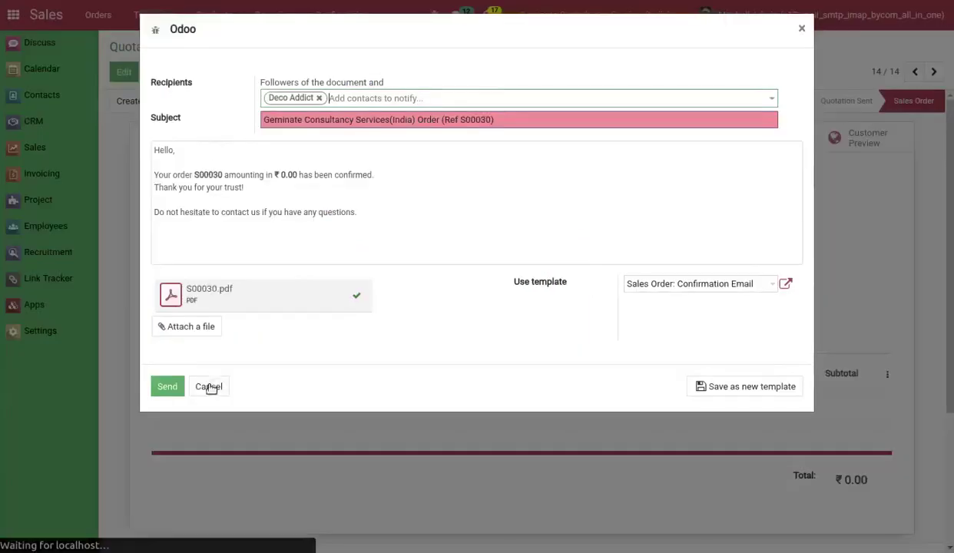
left_click(164, 387)
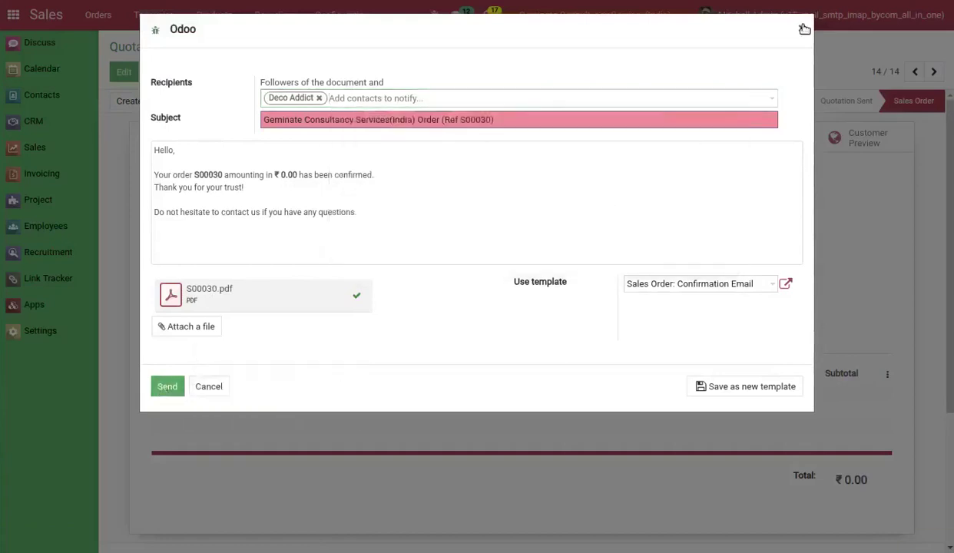
left_click(40, 332)
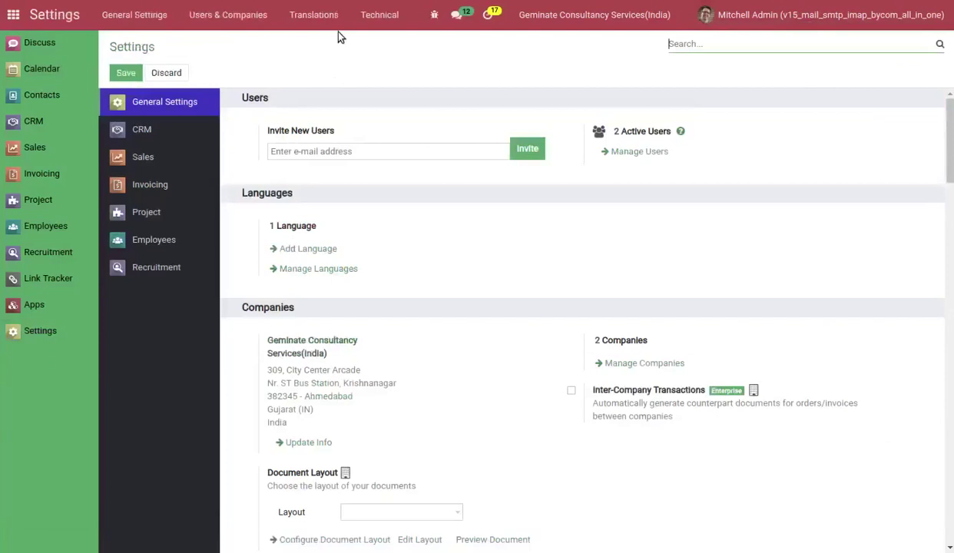
Check that the S00030 message's Reply-To is now the India company's contact address.
left_click(374, 16)
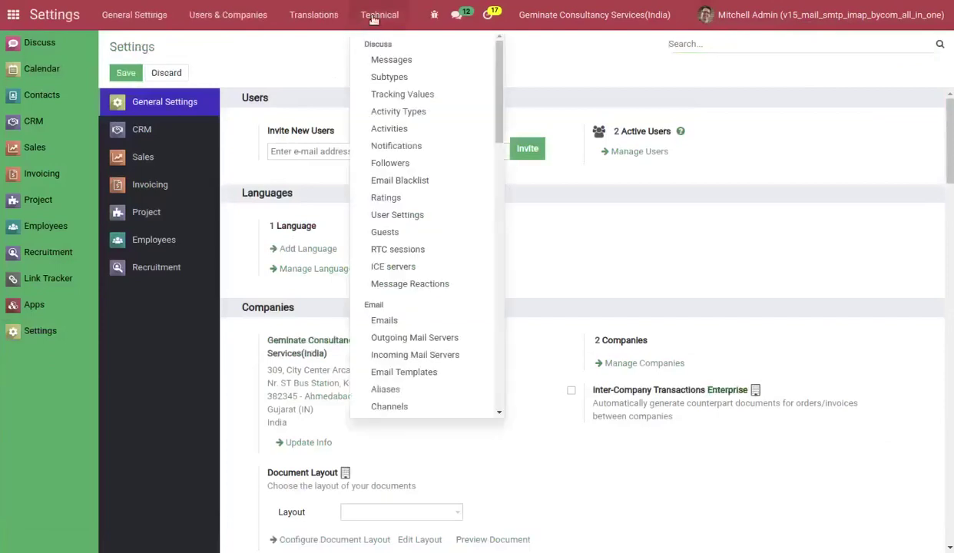
left_click(386, 61)
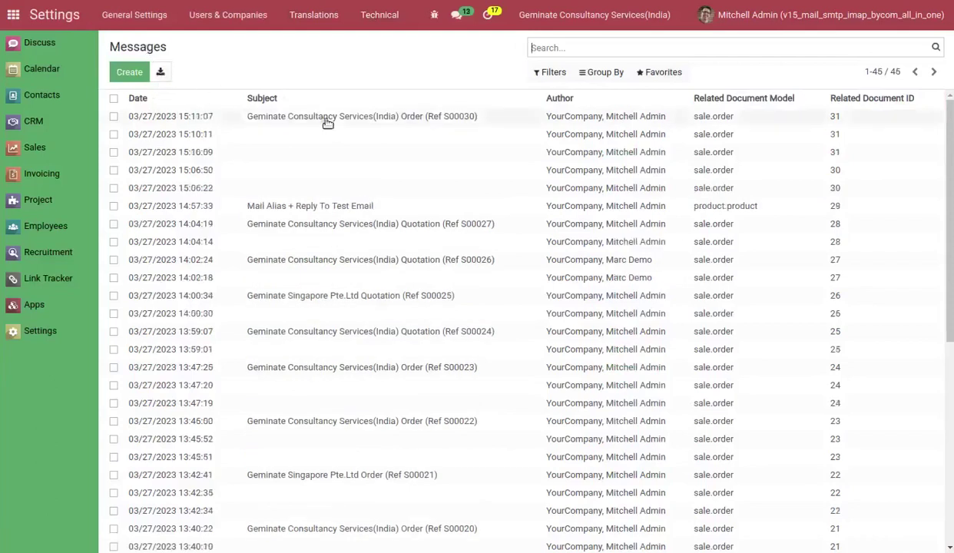
left_click(317, 117)
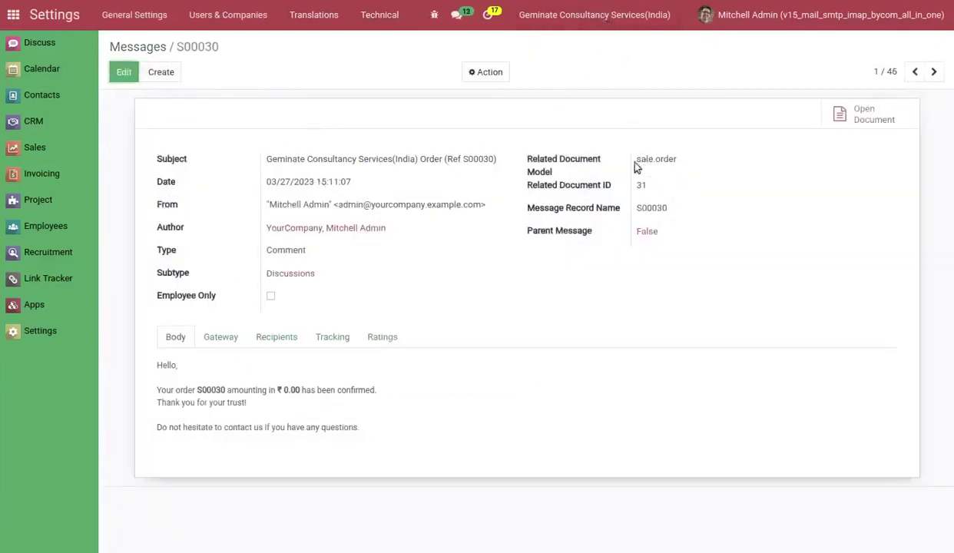
left_click(221, 336)
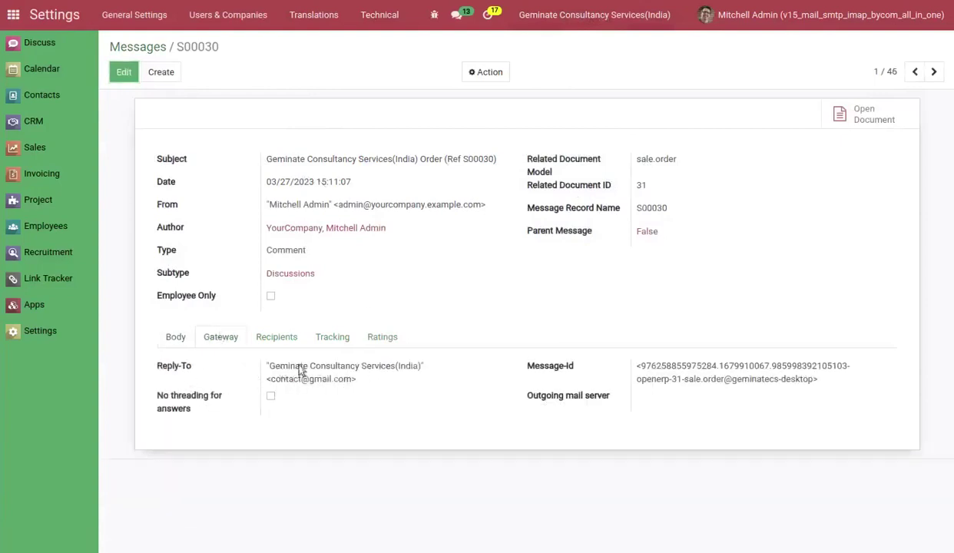
left_click(380, 15)
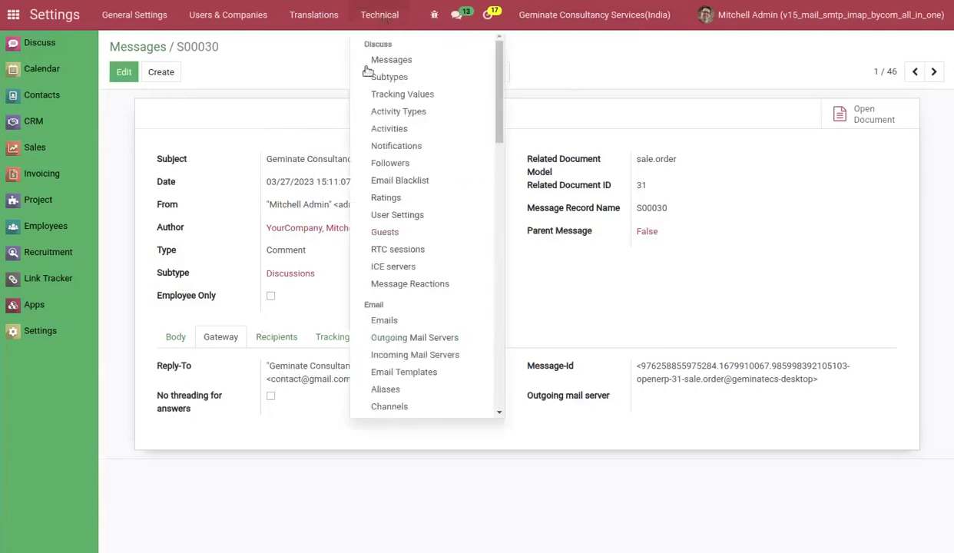
left_click(395, 390)
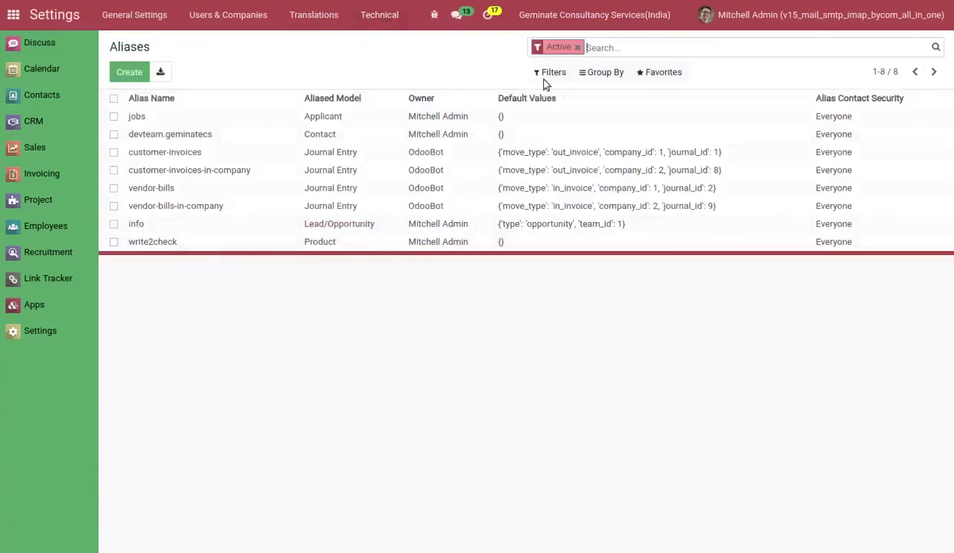
List all aliases, including inactive ones, and resave the inactive Sales Order alias on gmail.com.
left_click(577, 46)
left_click(270, 133)
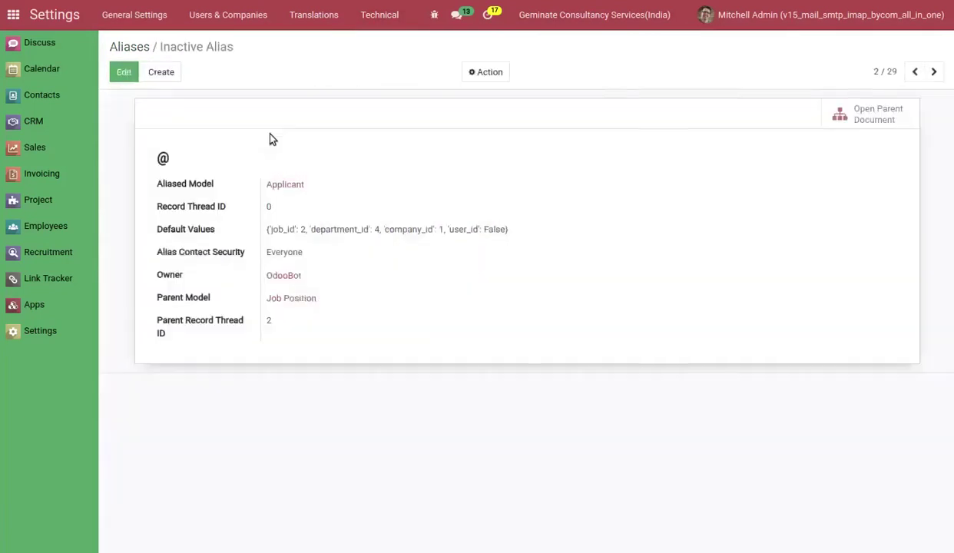
left_click(125, 74)
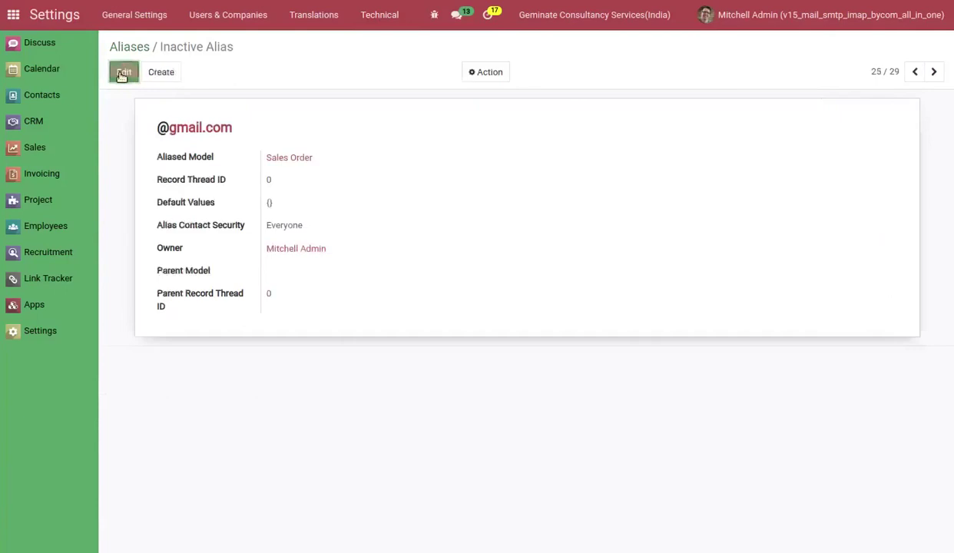
left_click(123, 73)
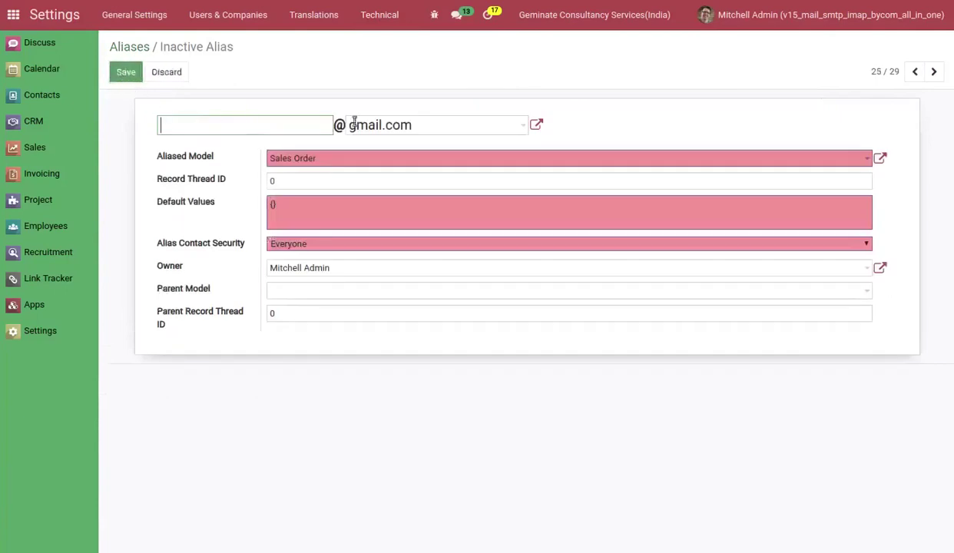
left_click(444, 128)
key("BackSpace")
key("BackSpace")
key("BackSpace")
key("BackSpace")
key("BackSpace")
key("BackSpace")
key("BackSpace")
key("BackSpace")
key("BackSpace")
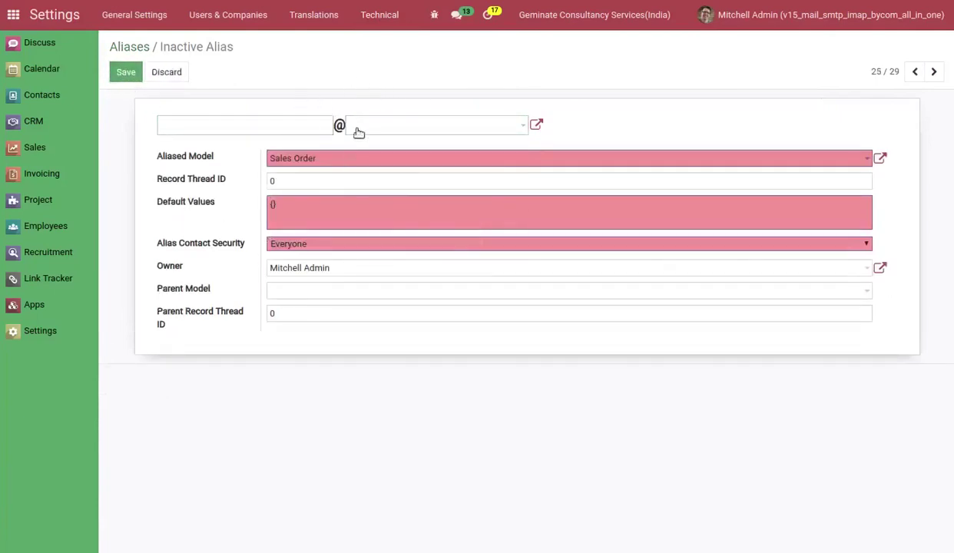
left_click(125, 72)
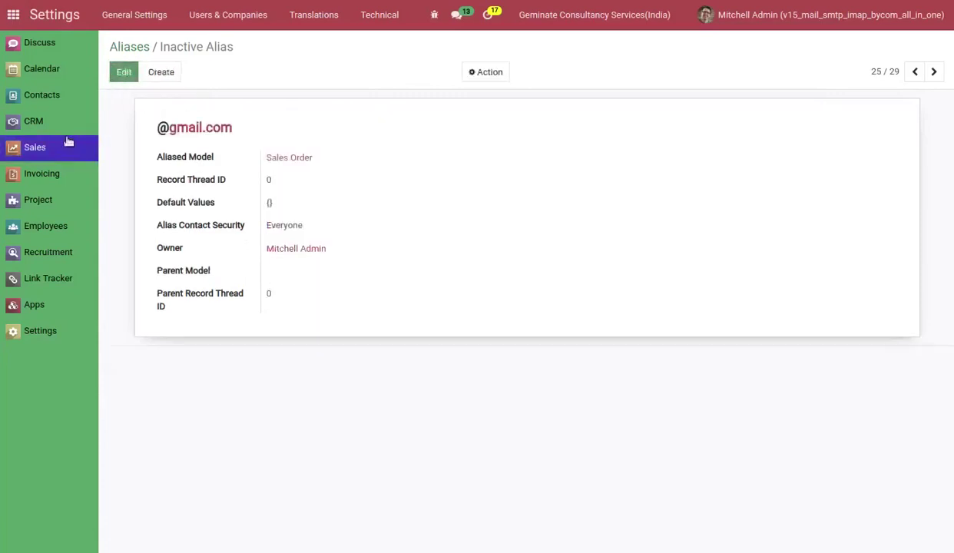
left_click(43, 150)
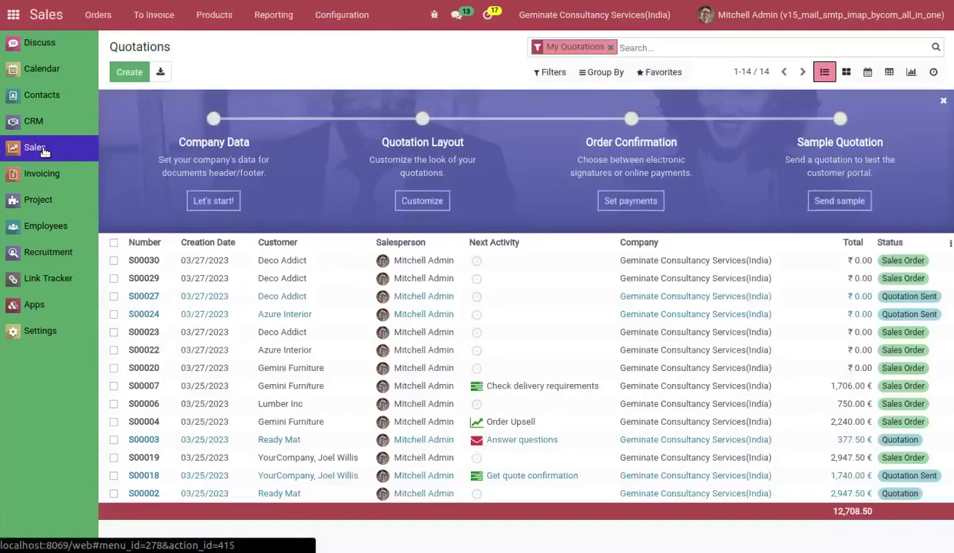
Create a Deco Addict quotation, confirm it as order S00031, and send its confirmation email.
left_click(131, 73)
left_click(292, 222)
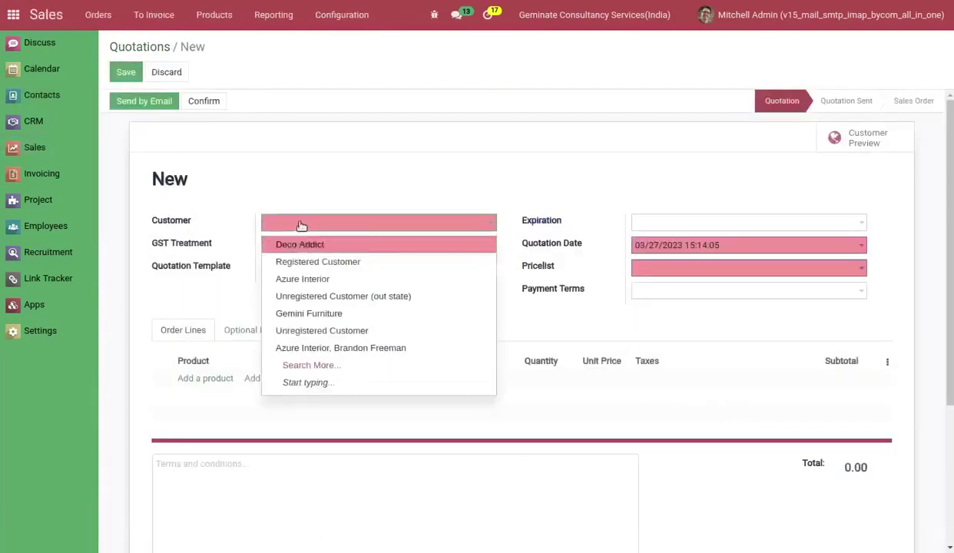
left_click(303, 245)
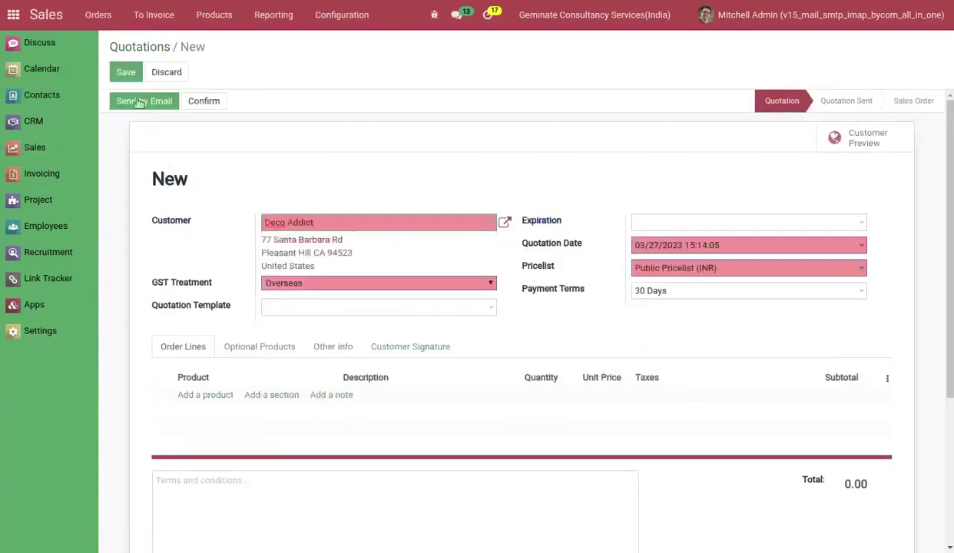
left_click(126, 73)
left_click(197, 102)
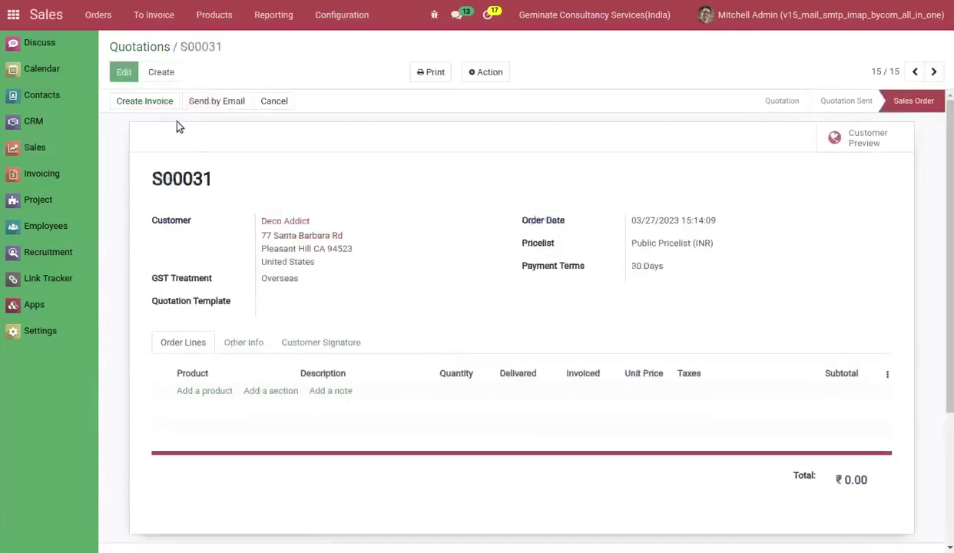
left_click(205, 108)
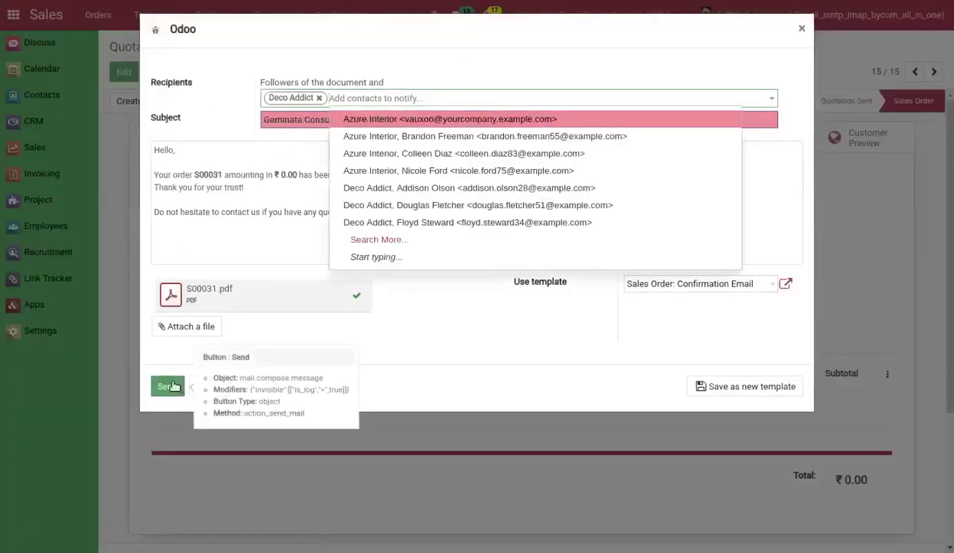
left_click(169, 387)
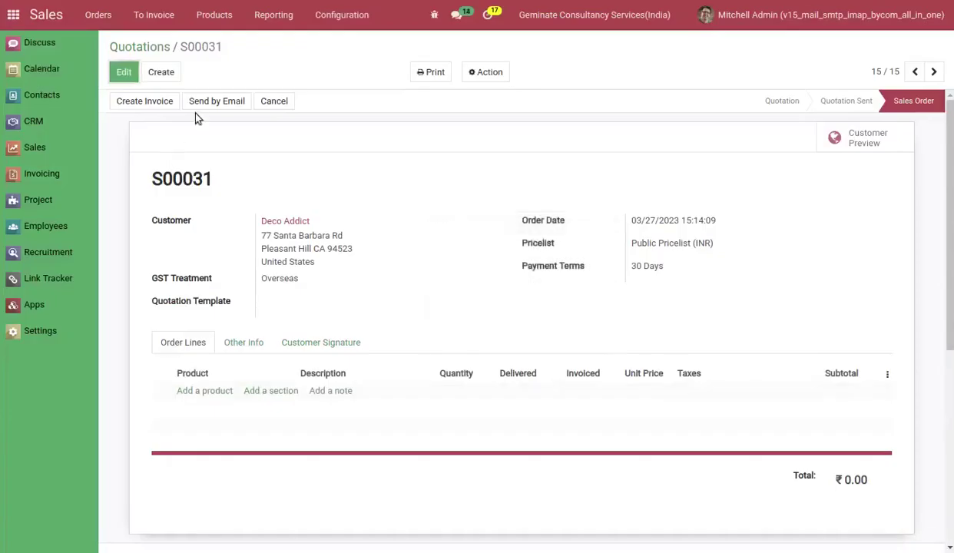
left_click(65, 331)
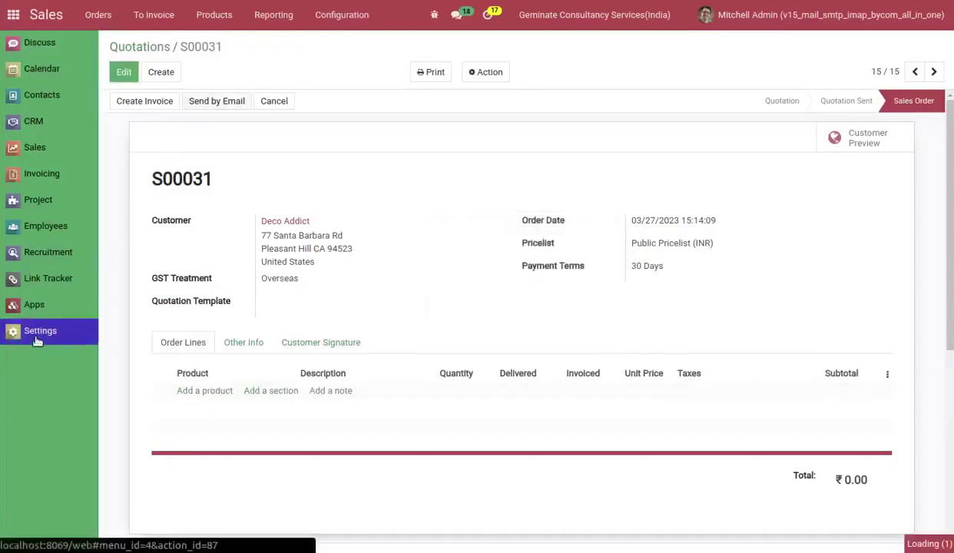
Check that the S00031 message's Reply-To is the India company's catchall gmail address.
left_click(367, 16)
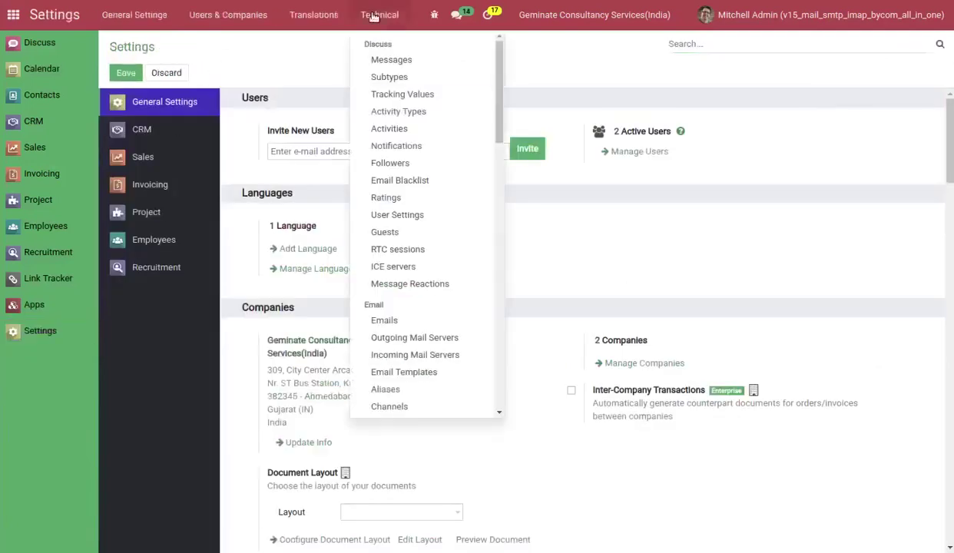
left_click(376, 64)
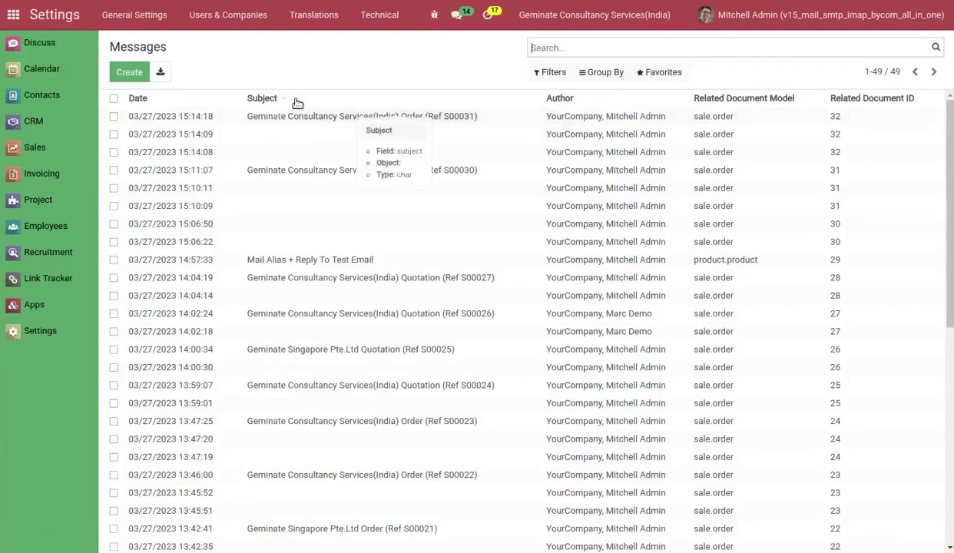
left_click(292, 116)
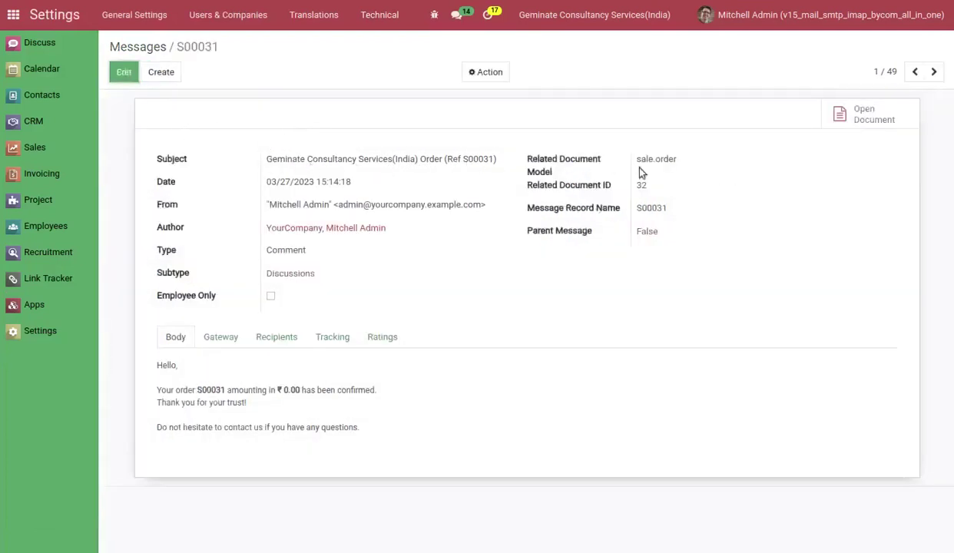
left_click(208, 340)
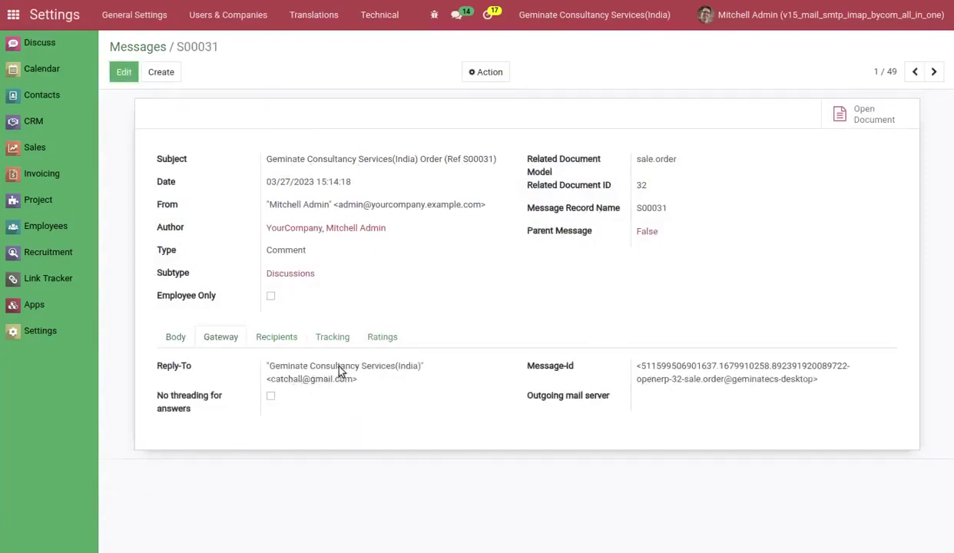
left_click(221, 14)
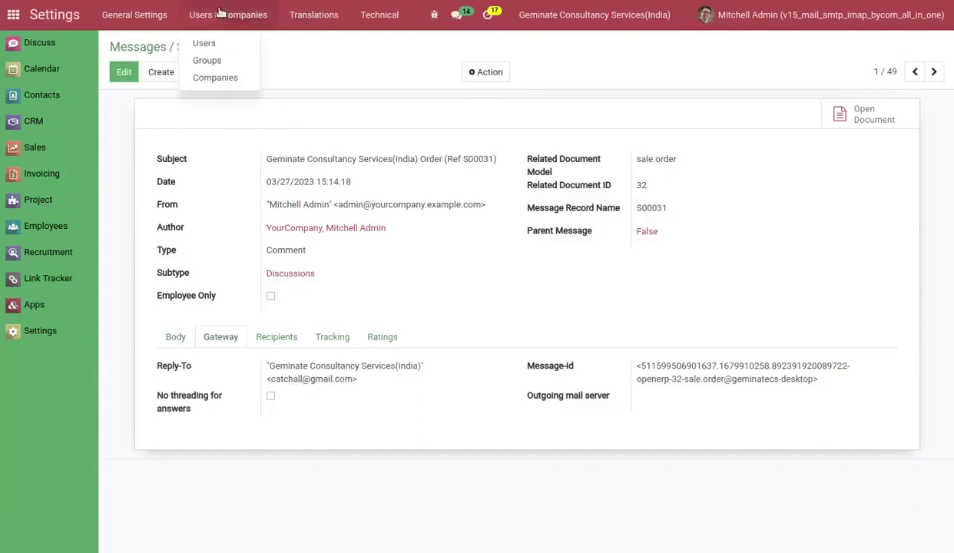
Show Geminate Consultancy Services(India)'s Mail SMTP IMAP / Reply To Company Wise tab, with all four options unchecked.
left_click(214, 78)
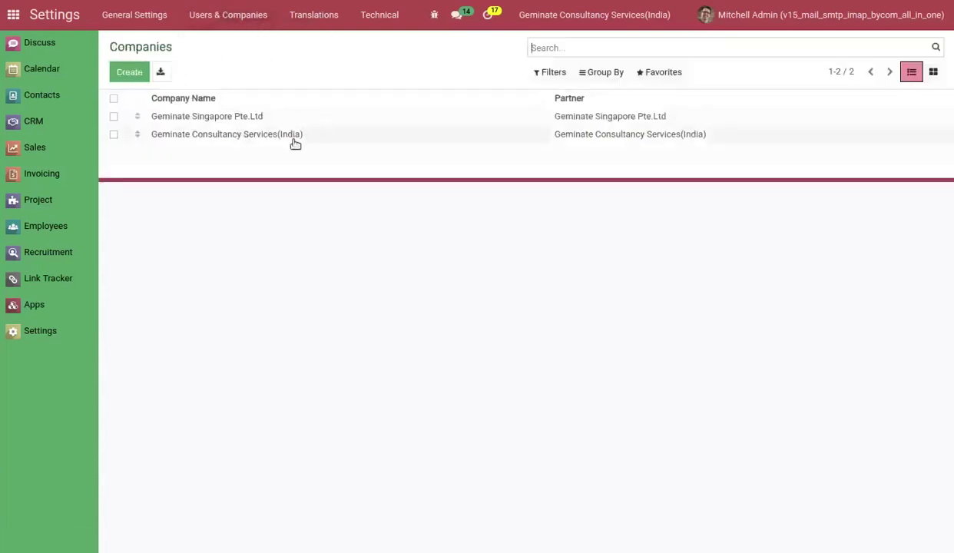
left_click(292, 136)
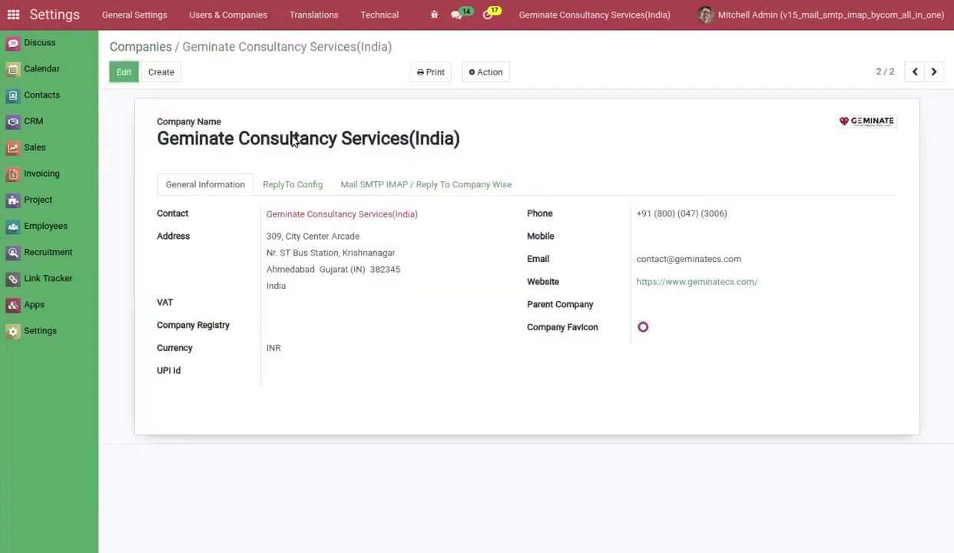
left_click(390, 185)
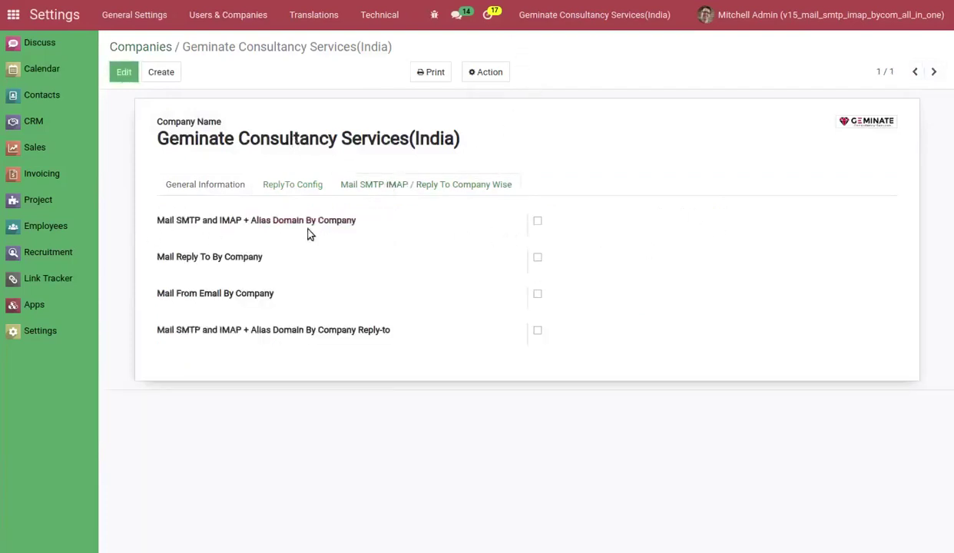
mouse_move(338, 223)
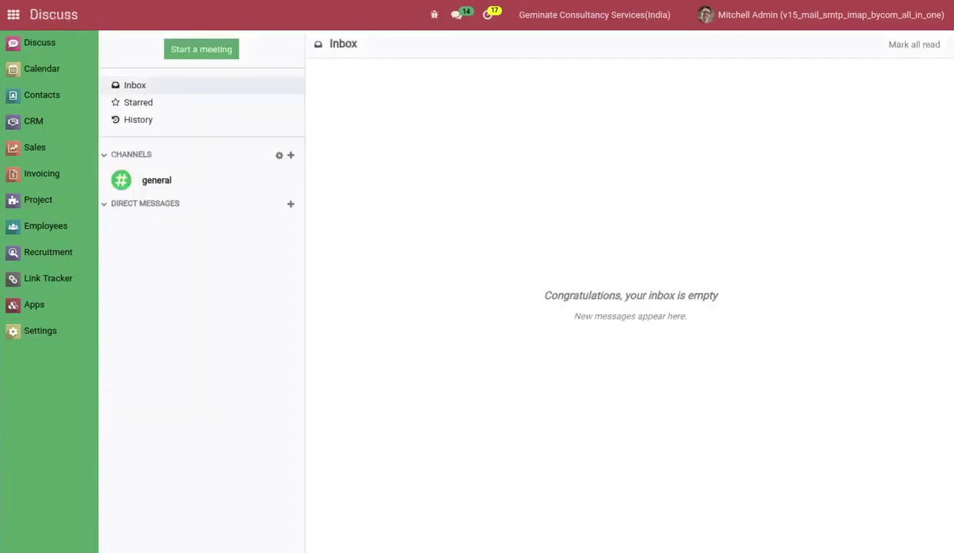
Install mail_smtp_imap_by_company from an all-modules 'smtp' search, then tick Mail SMTP and IMAP + Alias Domain By Company.
left_click(79, 304)
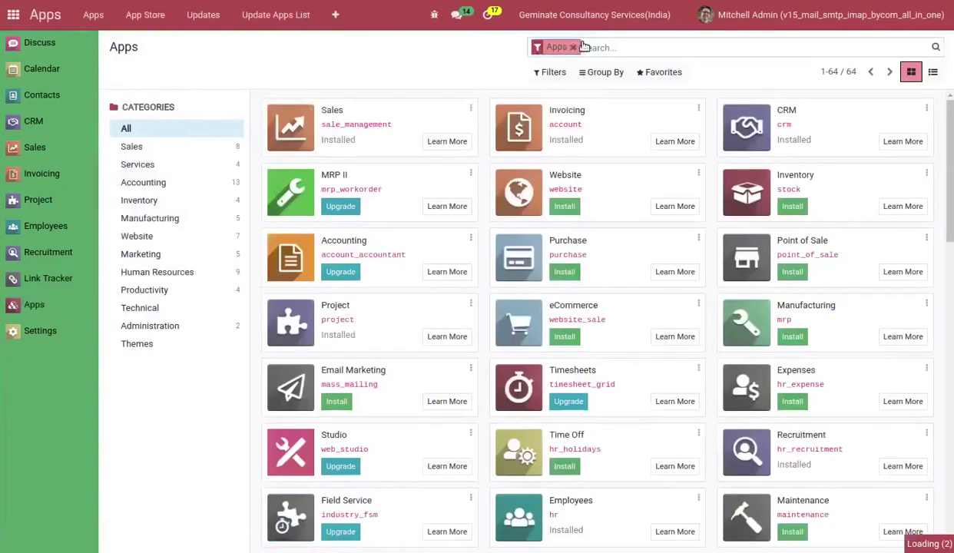
left_click(582, 44)
type("m")
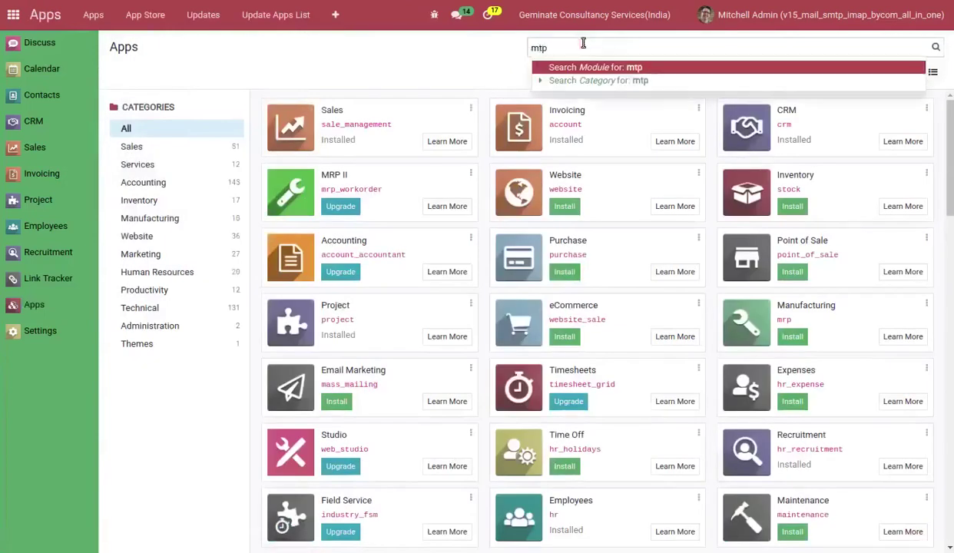
key("BackSpace")
type("smtp")
key("Return")
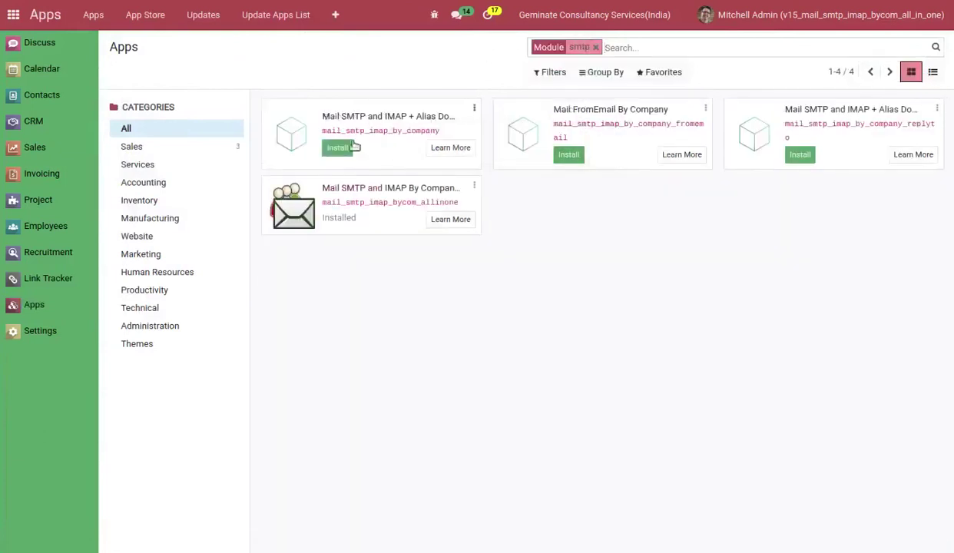
left_click(330, 149)
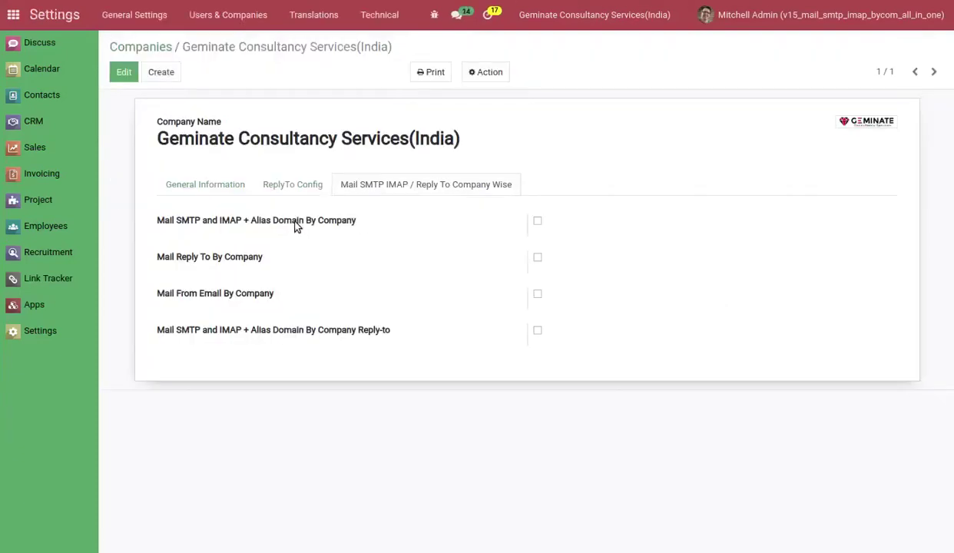
left_click(296, 225)
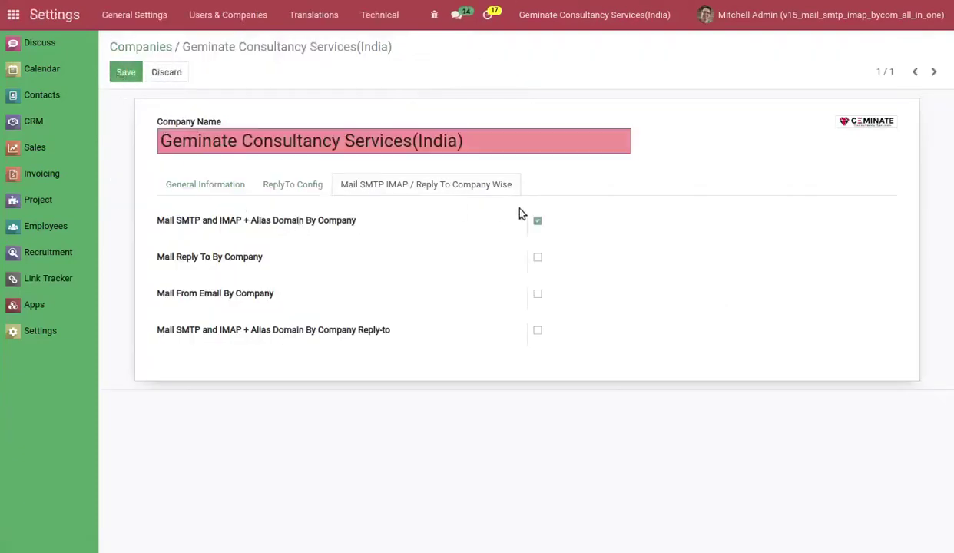
Save the company with the alias-domain option, getting a validation error, and search all modules for 'sm'.
left_click(111, 71)
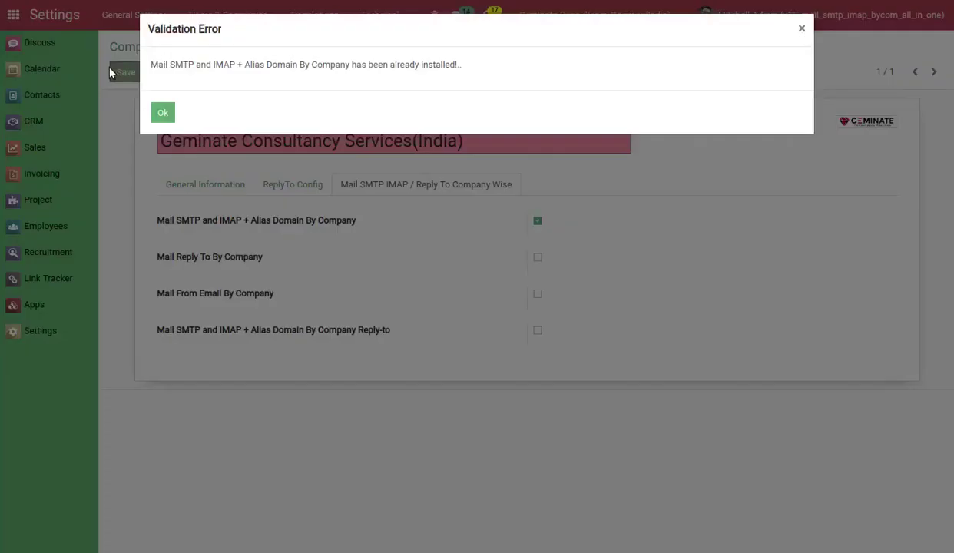
left_click_drag(151, 65, 507, 69)
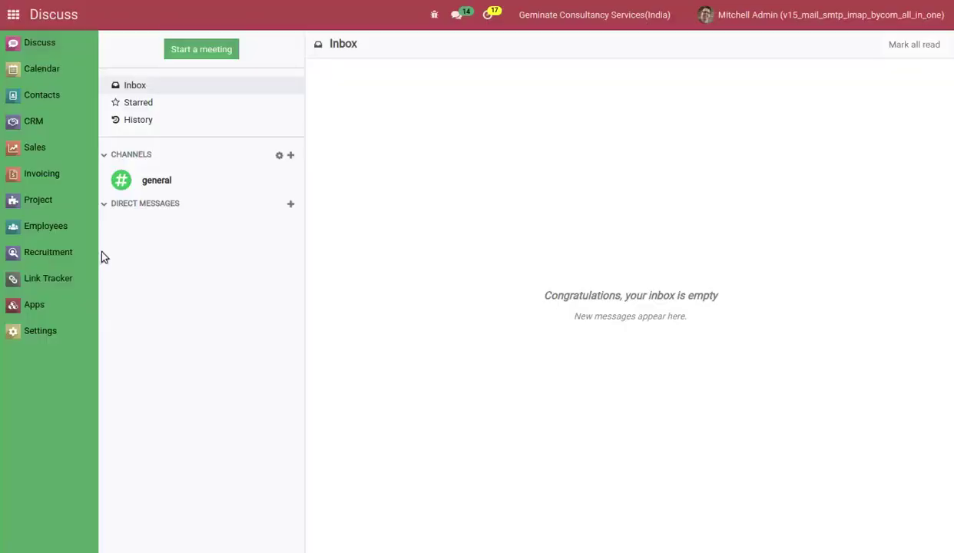
left_click(33, 308)
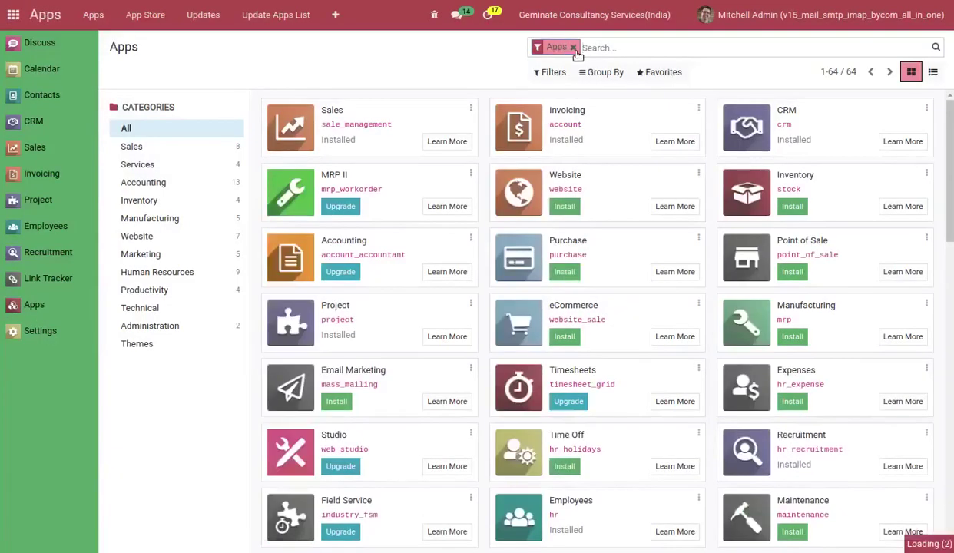
left_click(572, 48)
type("smtp")
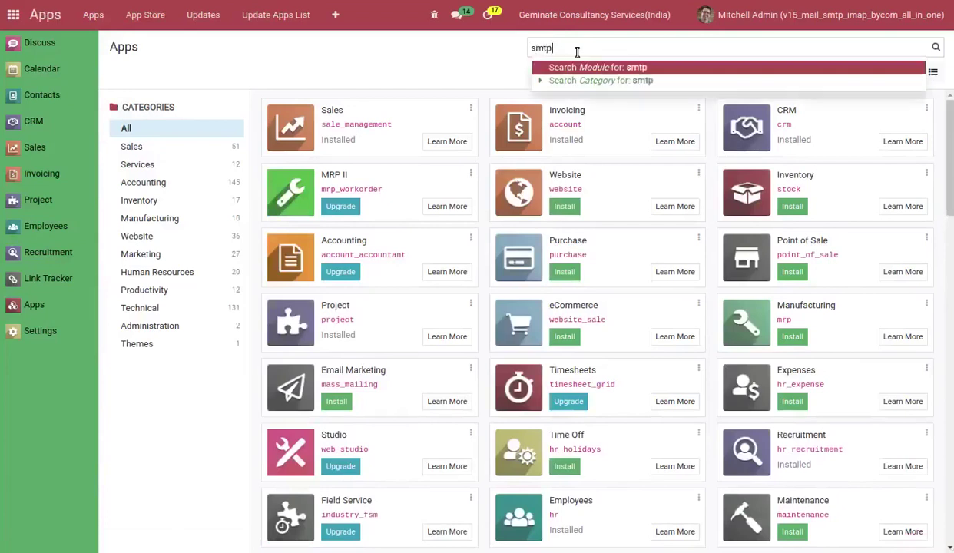
key("Return")
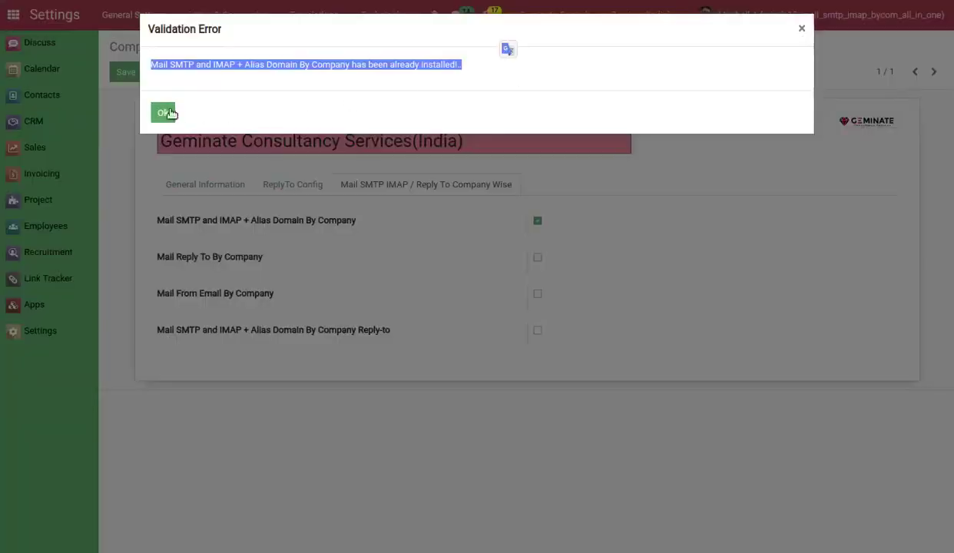
Dismiss the error, untick the alias-domain option, save, and reopen the company-wise mail options.
left_click(163, 113)
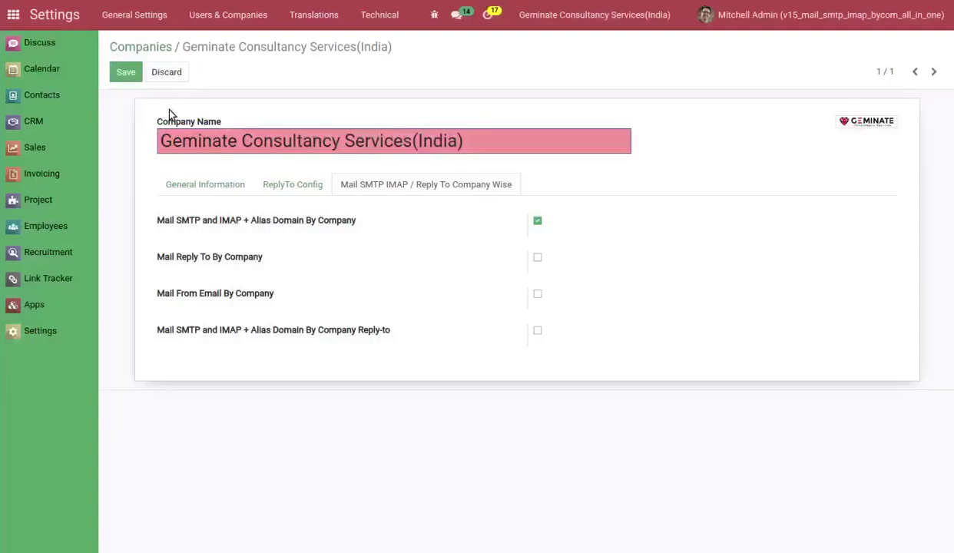
left_click(206, 224)
left_click(121, 73)
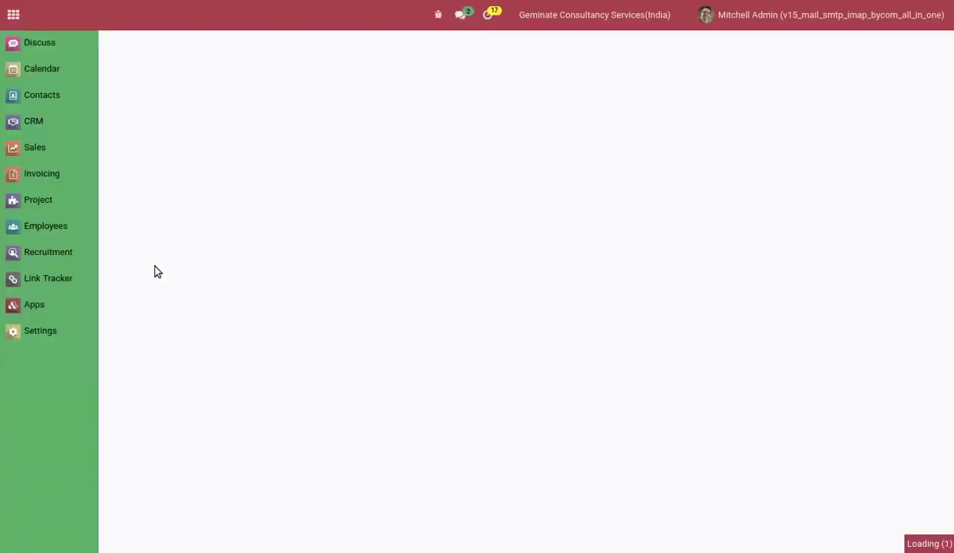
left_click(443, 185)
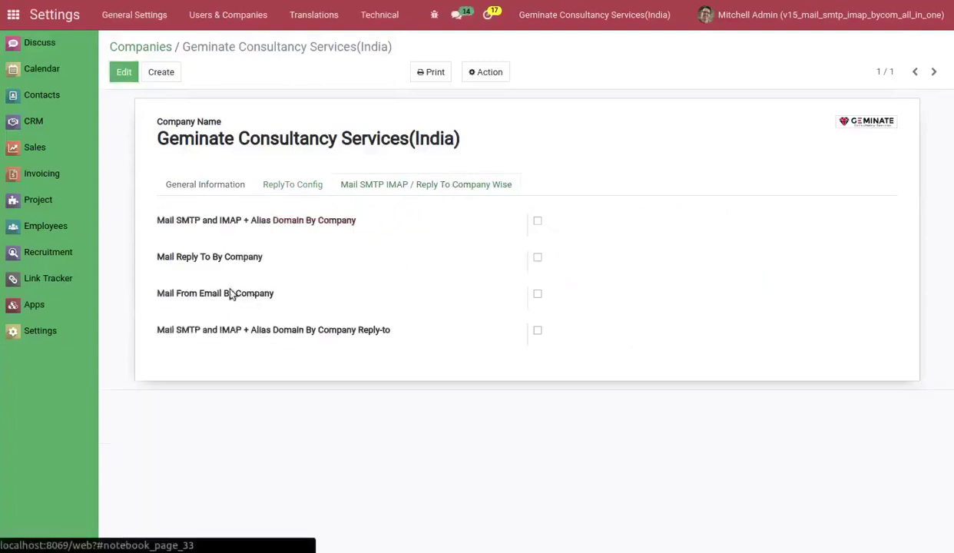
left_click_drag(158, 259, 262, 258)
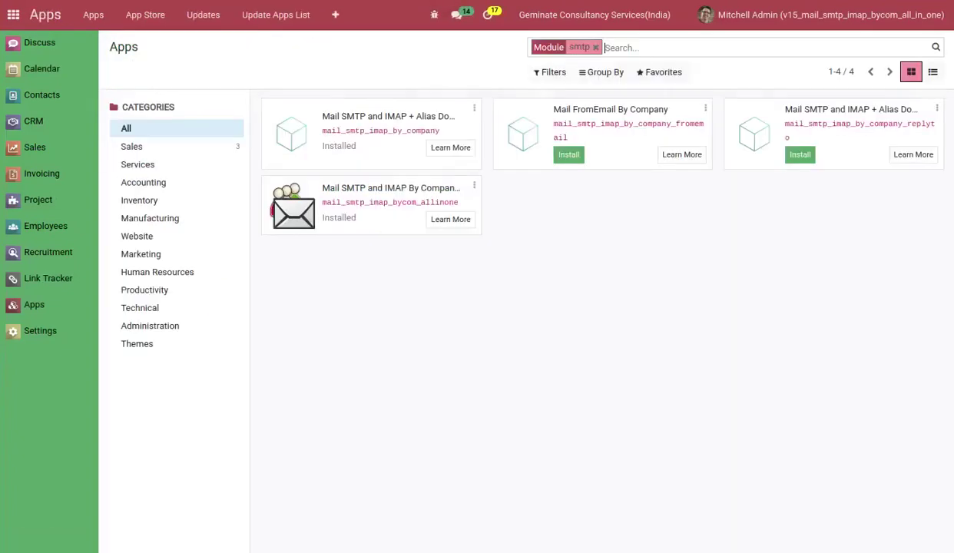
Replace the smtp filter with a 'reply' module search and install Mail ReplyTo By Company.
left_click(596, 47)
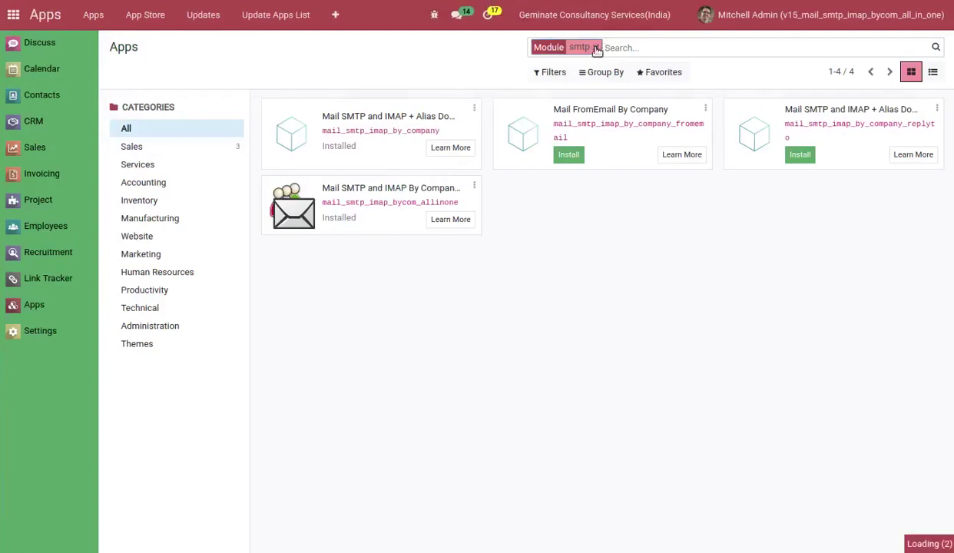
type("ply")
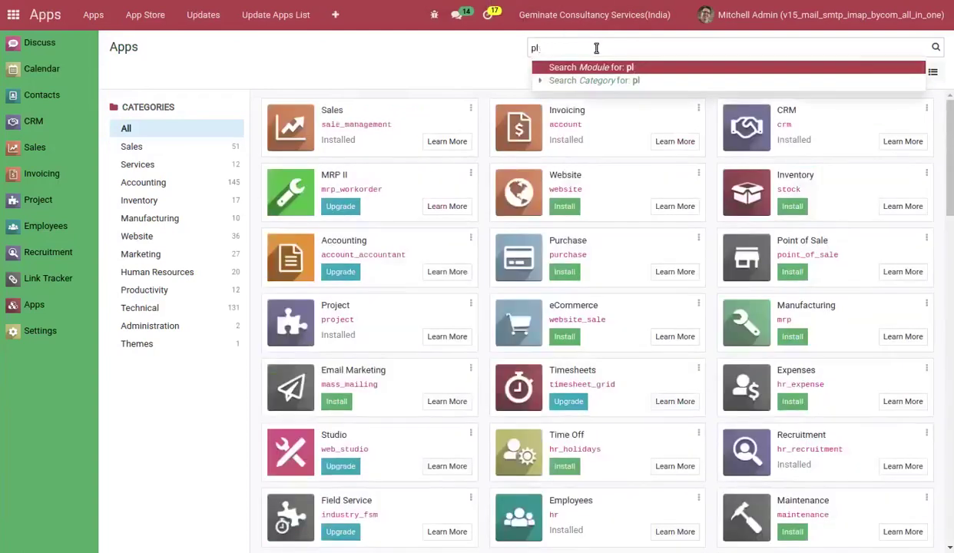
key("BackSpace")
type("repl")
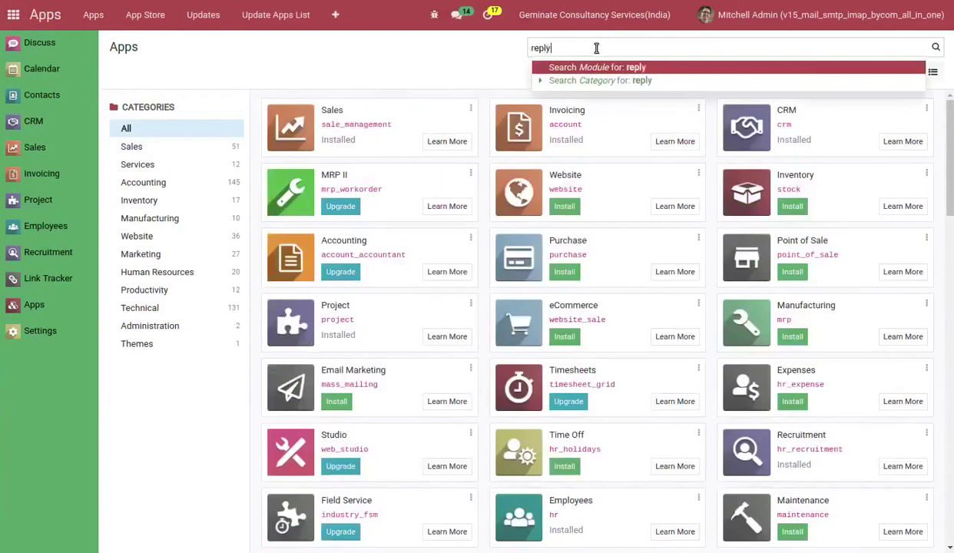
type("y")
key("Return")
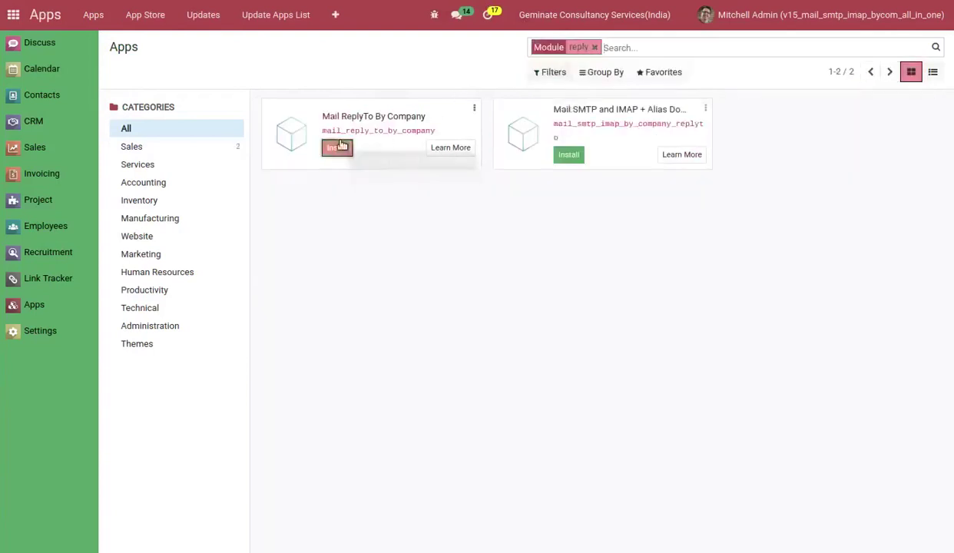
left_click(340, 147)
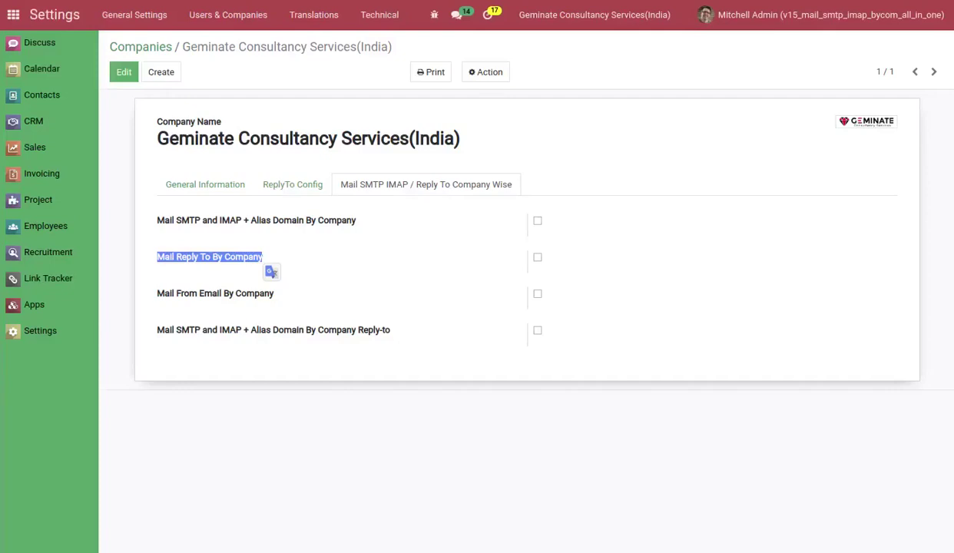
Tick Mail Reply To By Company, save, dismiss the already-installed validation error, and untick it.
left_click(215, 256)
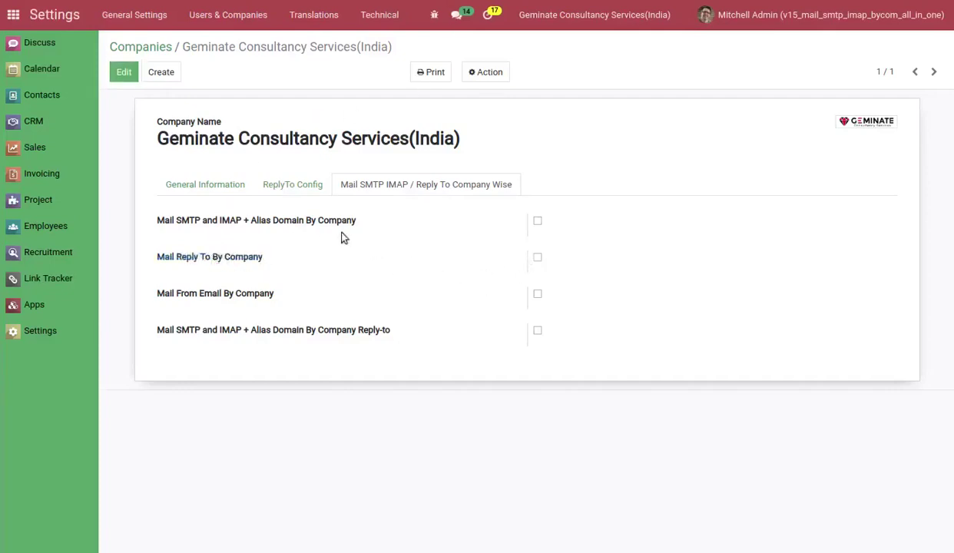
left_click(230, 257)
left_click(124, 72)
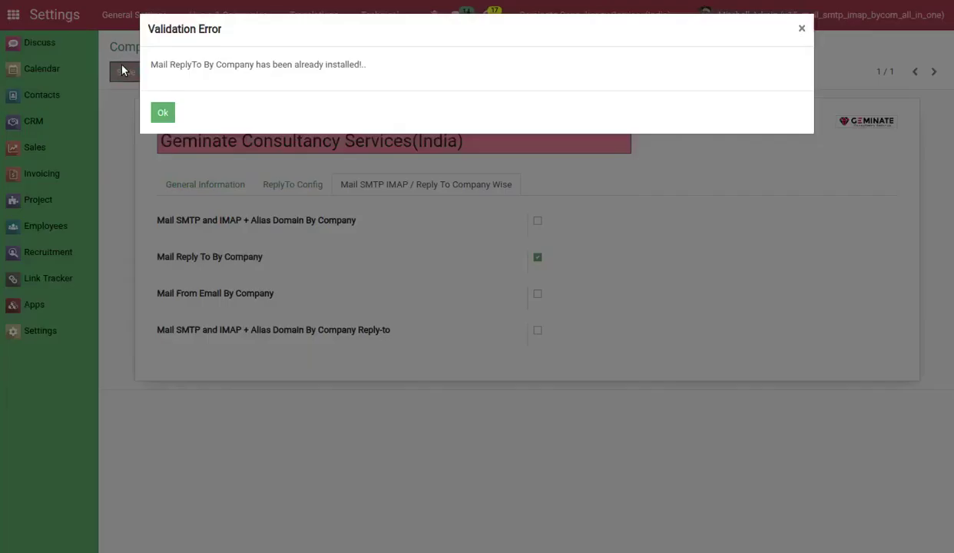
left_click_drag(151, 63, 357, 67)
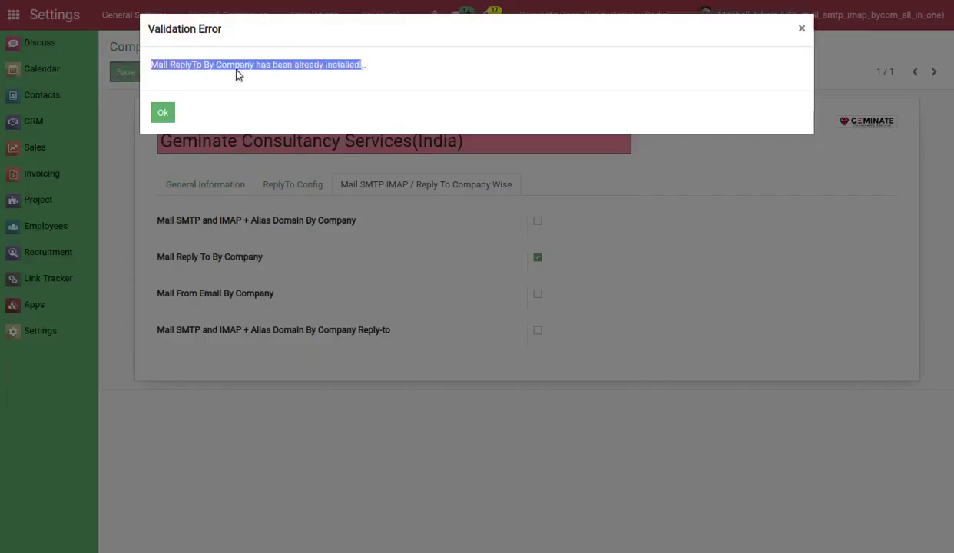
left_click(162, 112)
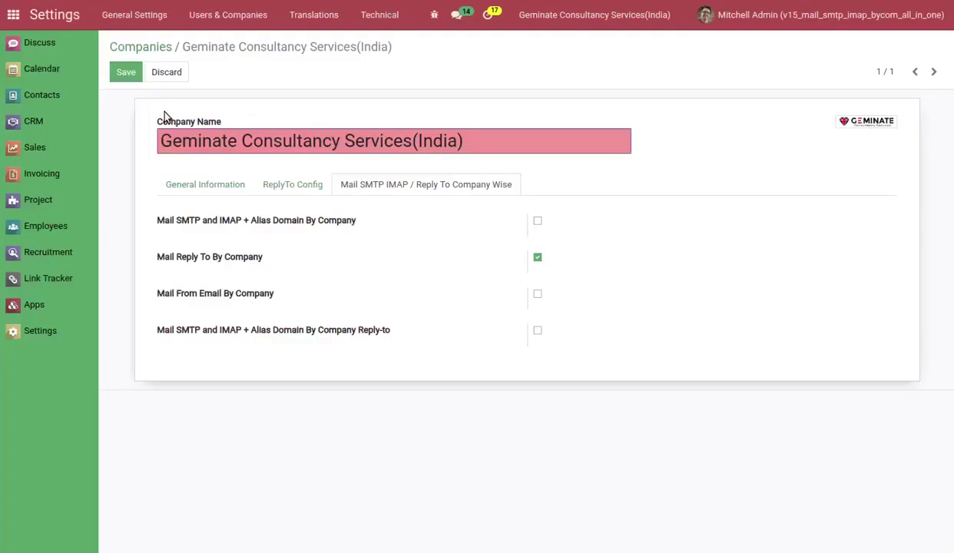
left_click(218, 258)
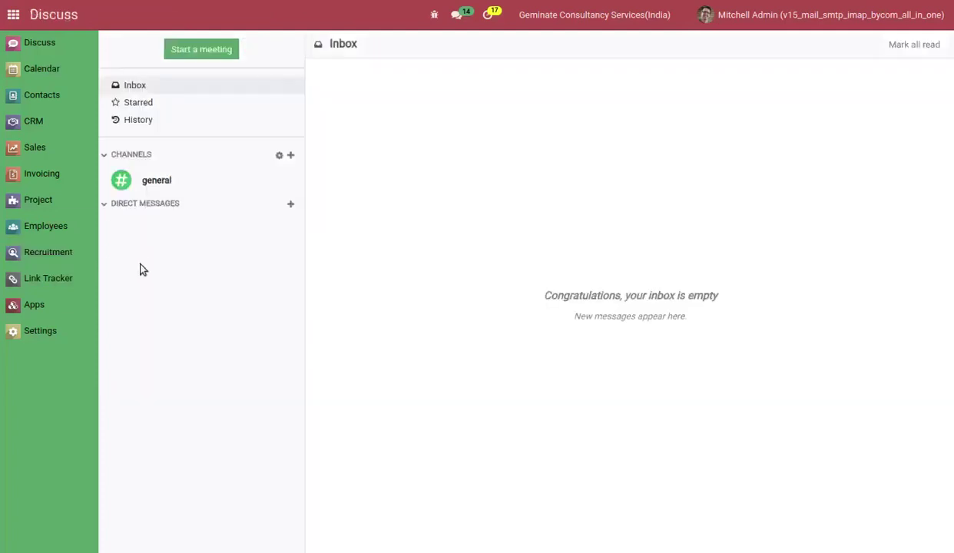
left_click(38, 308)
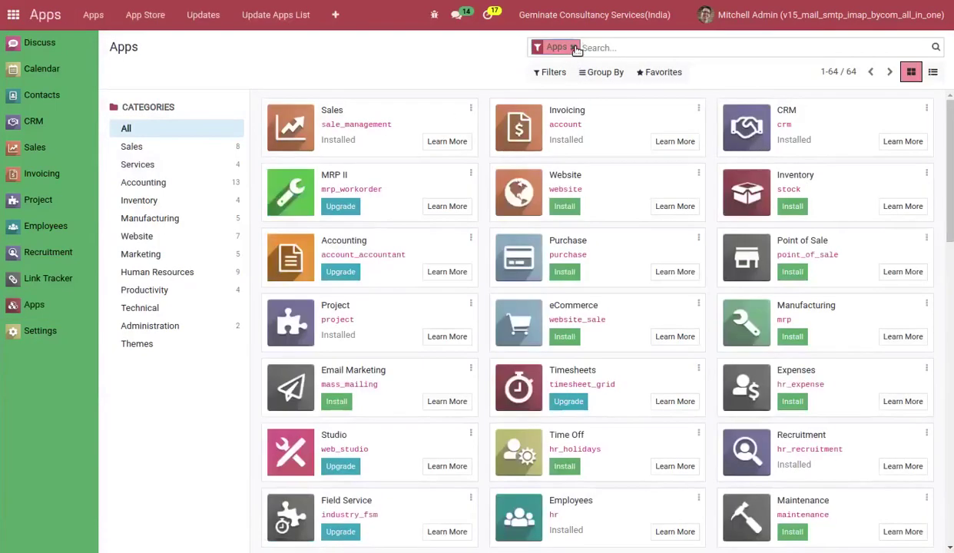
Find Mail ReplyTo By Company via an all-modules 'reply' search and uninstall it, confirming.
left_click(573, 48)
type("ply")
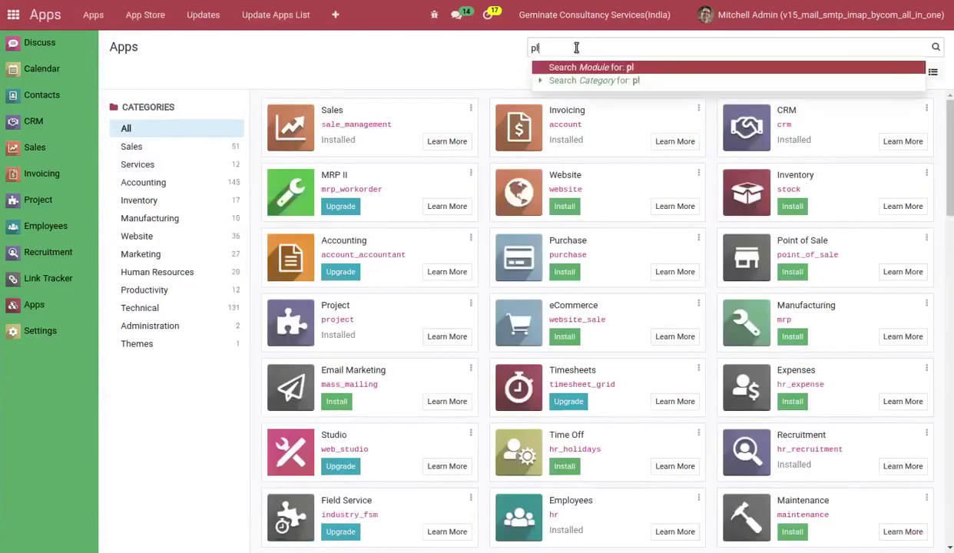
key("BackSpace")
key("BackSpace")
type("reply")
key("Return")
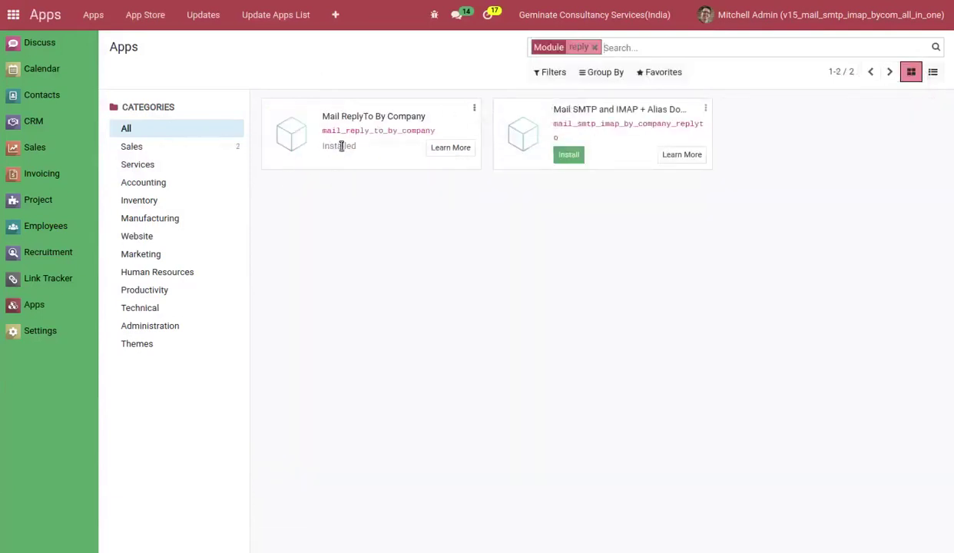
left_click(473, 107)
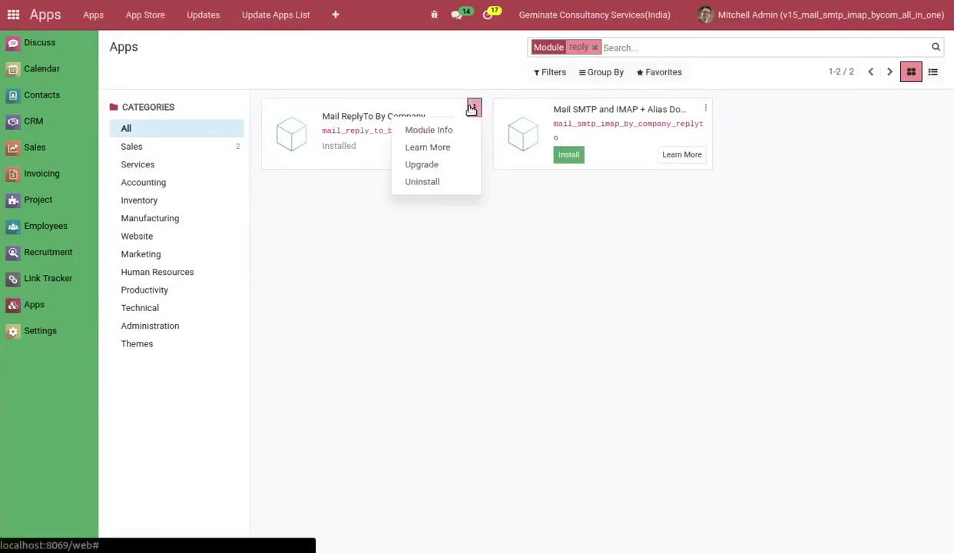
left_click(424, 181)
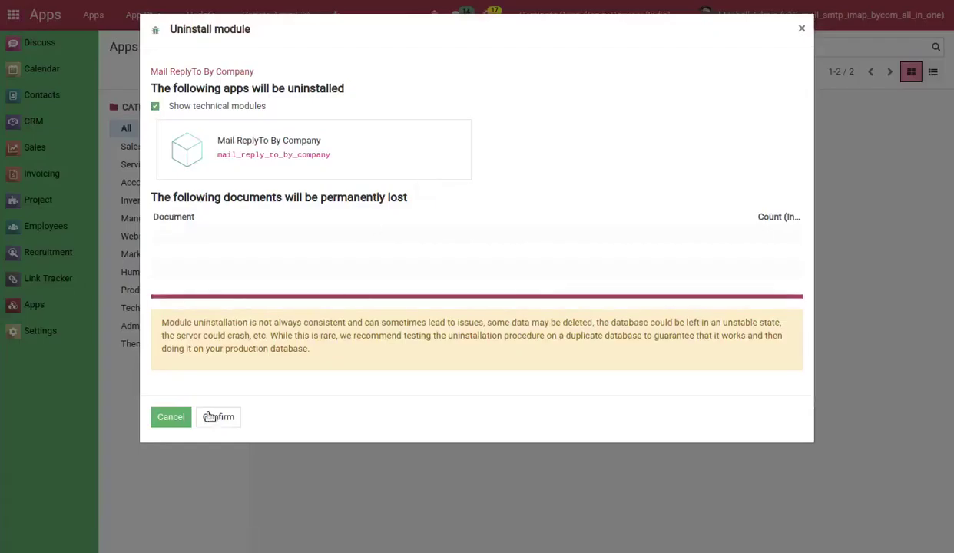
left_click(209, 416)
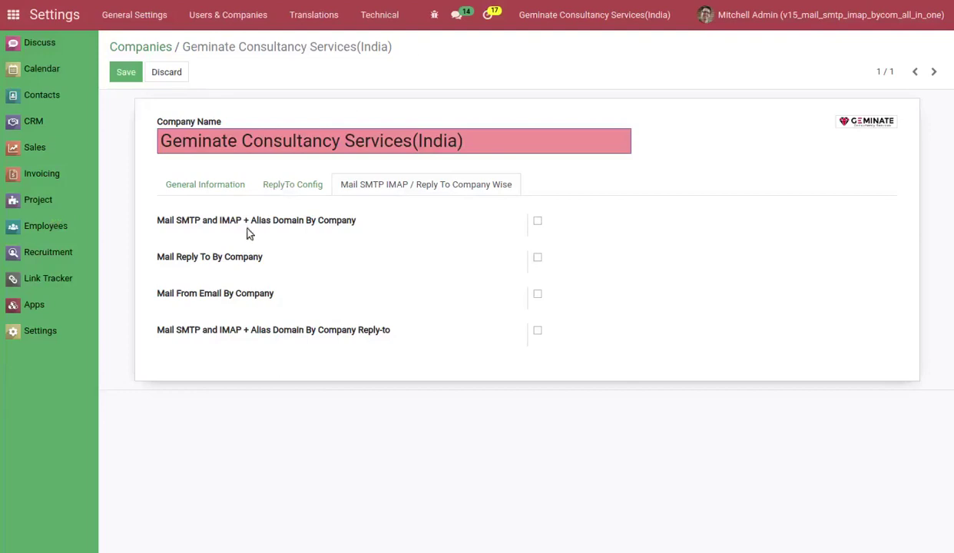
Tick Mail Reply To By Company, save the India company, and reload to confirm it stays enabled.
left_click(221, 261)
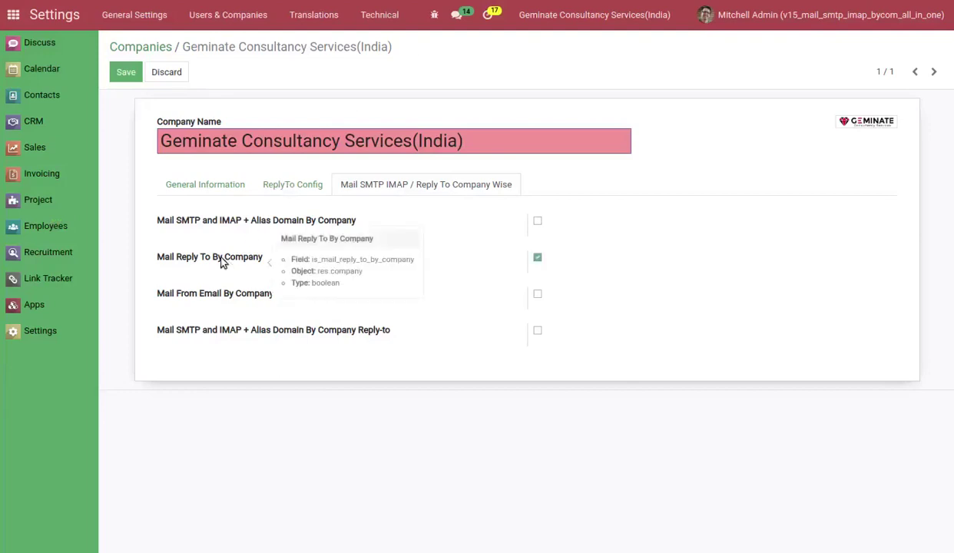
left_click(130, 78)
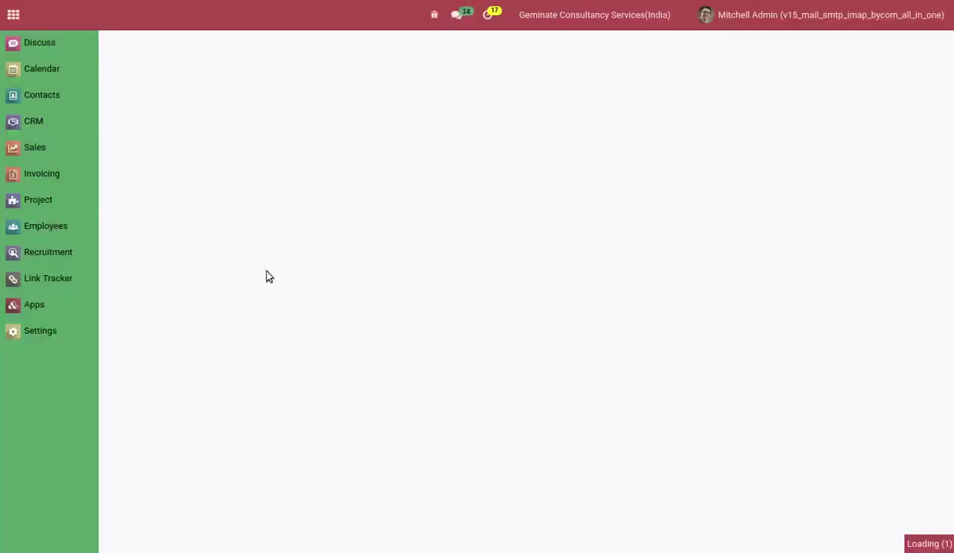
left_click(417, 183)
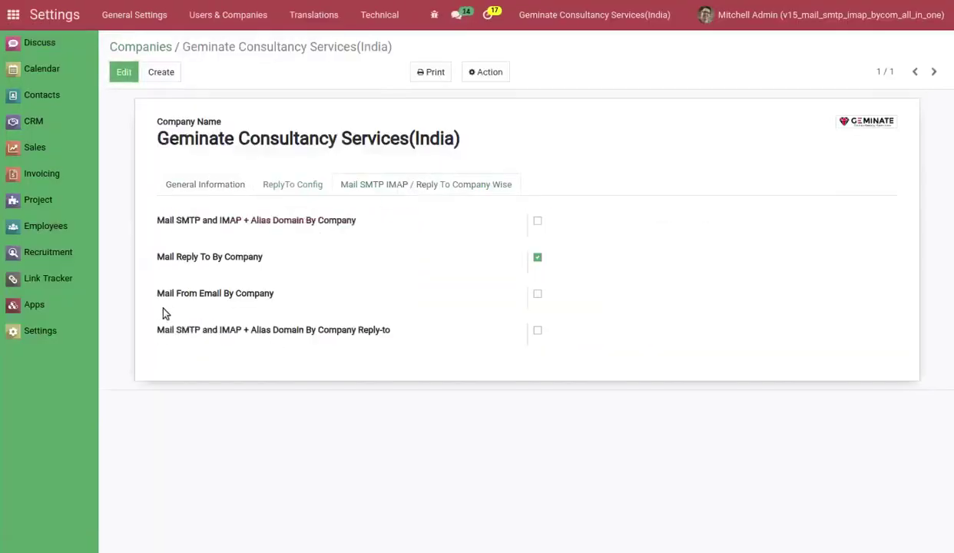
left_click_drag(157, 300, 283, 298)
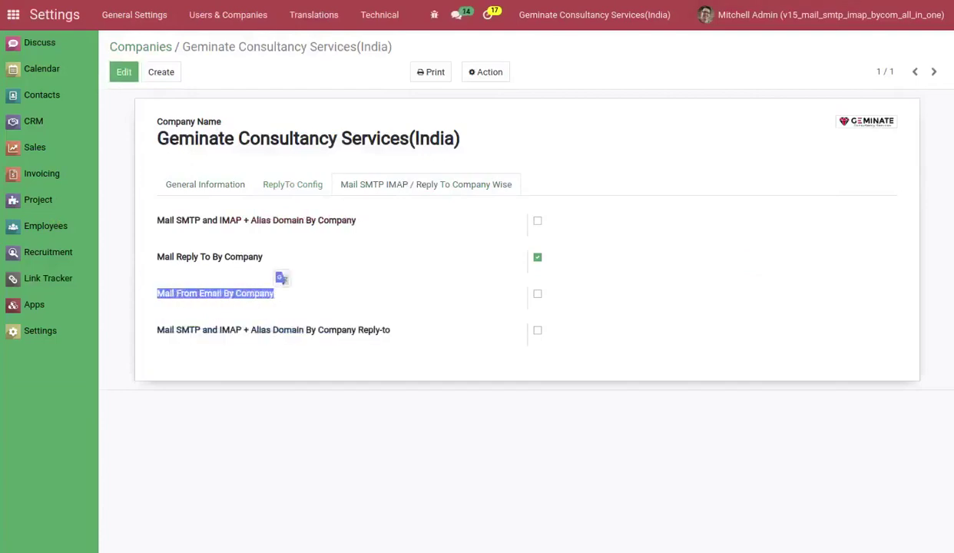
key("F5")
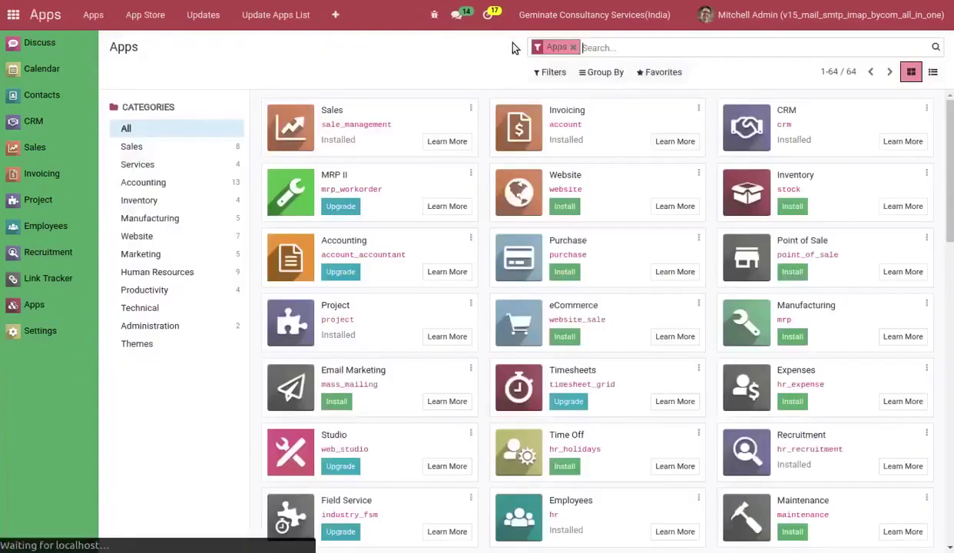
Search all modules for 'smtp' and install Mail FromEmail By Company.
left_click(573, 47)
type("smtp")
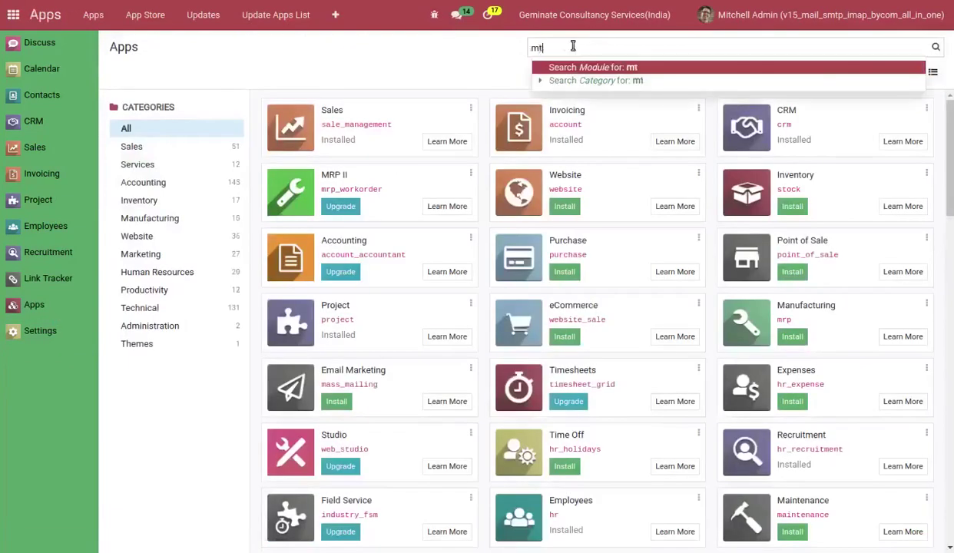
key("Return")
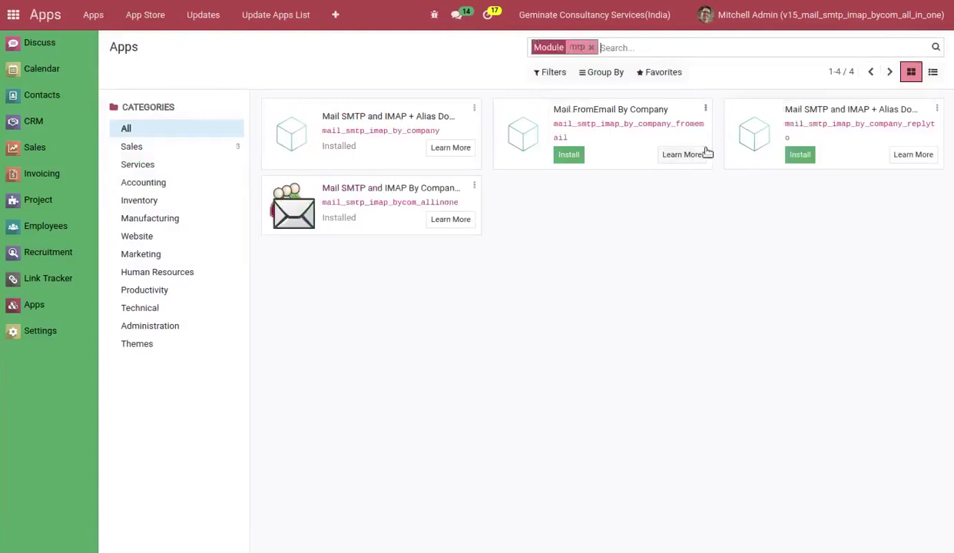
left_click(569, 156)
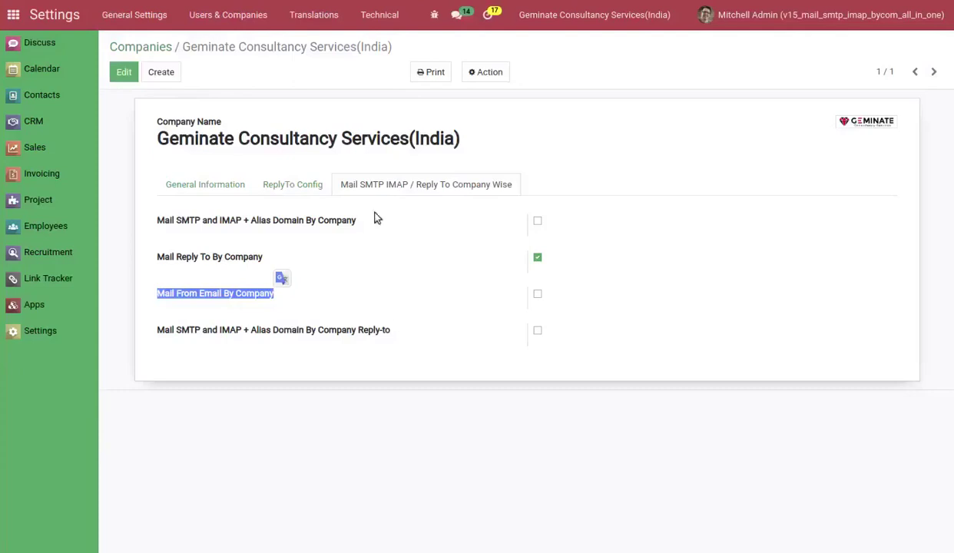
Tick Mail From Email By Company, save, dismiss the already-installed error, and save the company again.
left_click(336, 307)
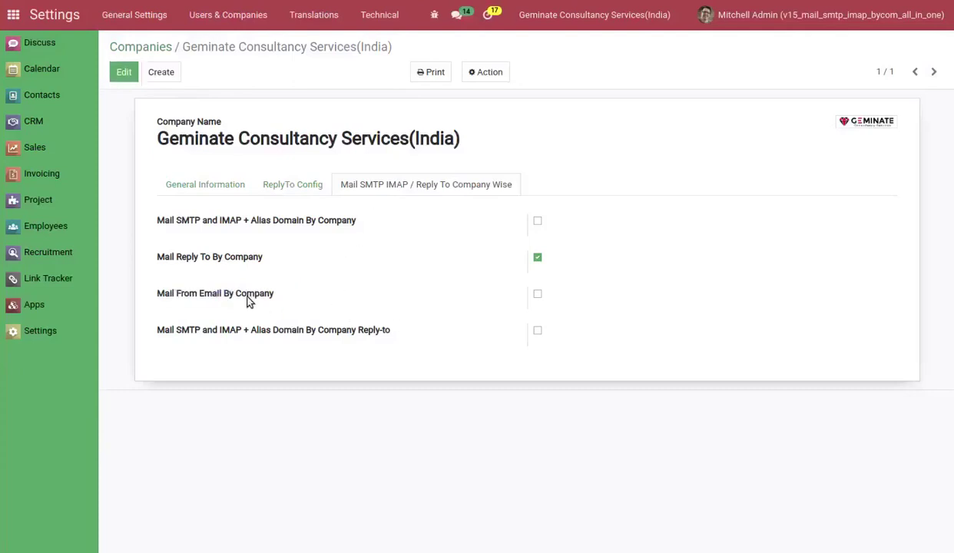
left_click(247, 301)
left_click(131, 74)
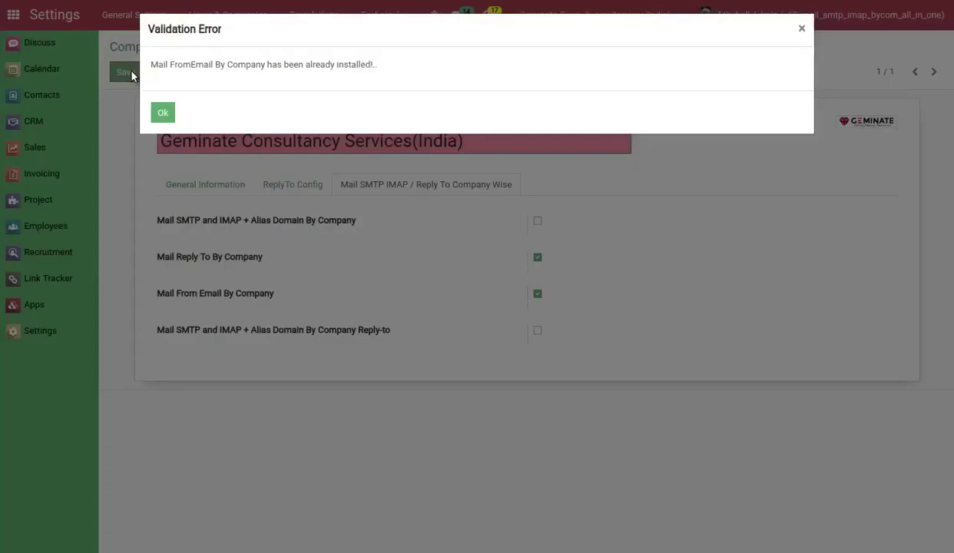
left_click_drag(152, 64, 381, 66)
left_click(156, 113)
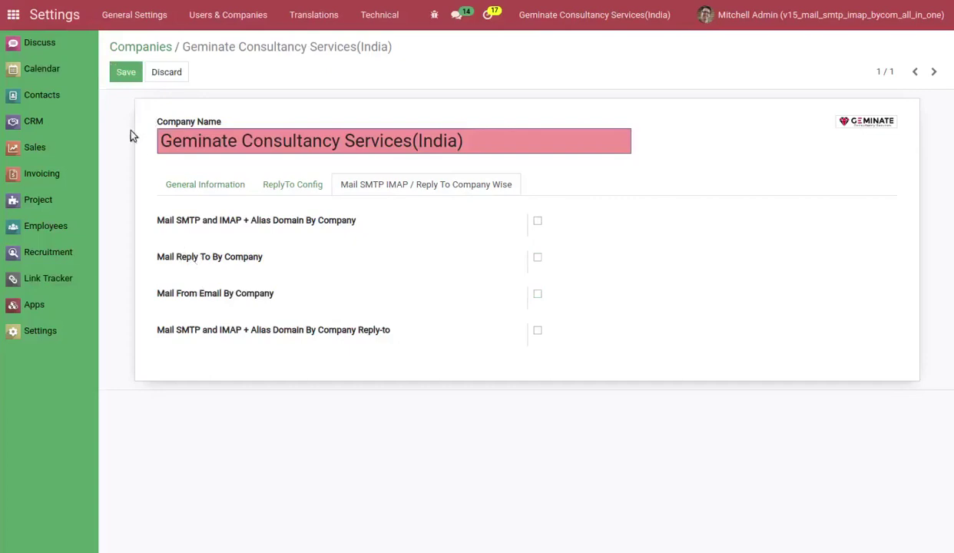
left_click(126, 72)
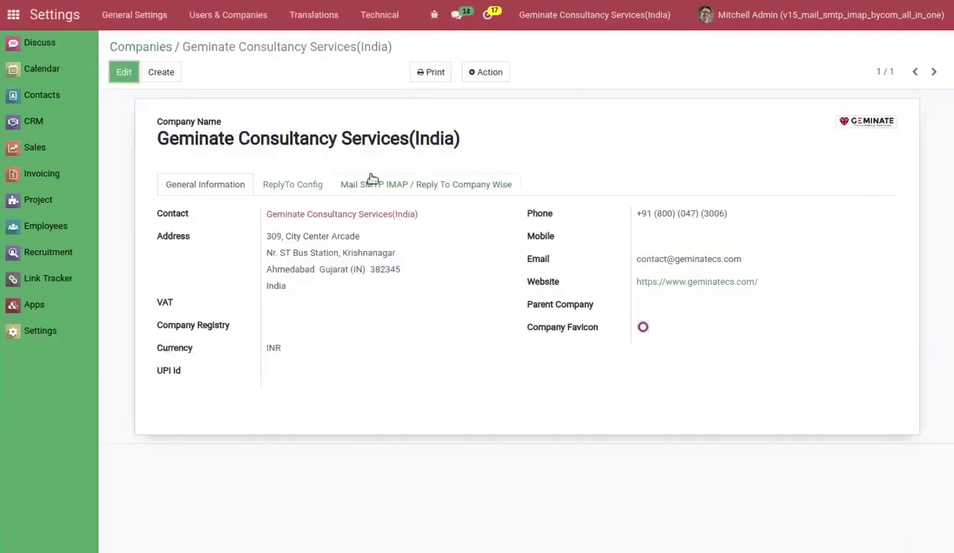
left_click(370, 183)
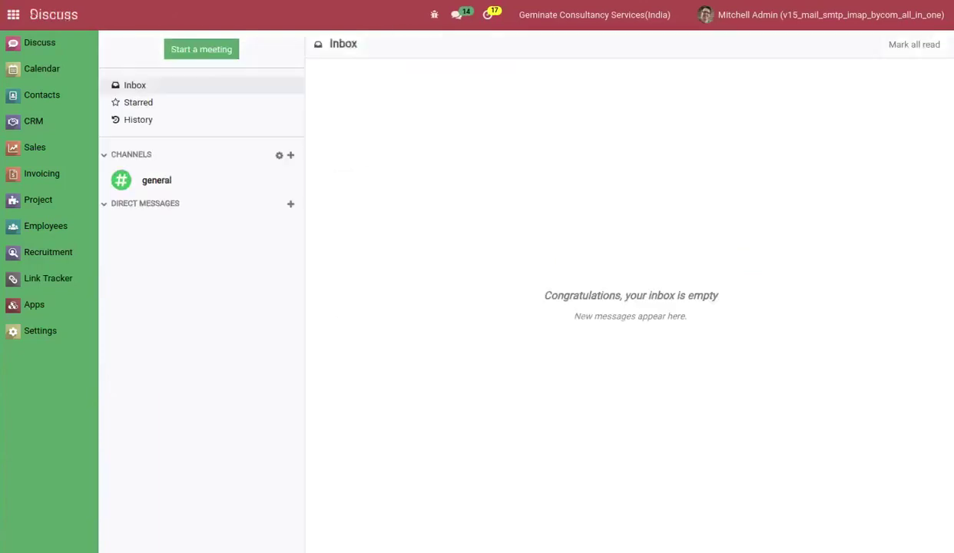
Search all modules for 'repl' and install mail_smtp_imap_by_company_replyto.
left_click(45, 307)
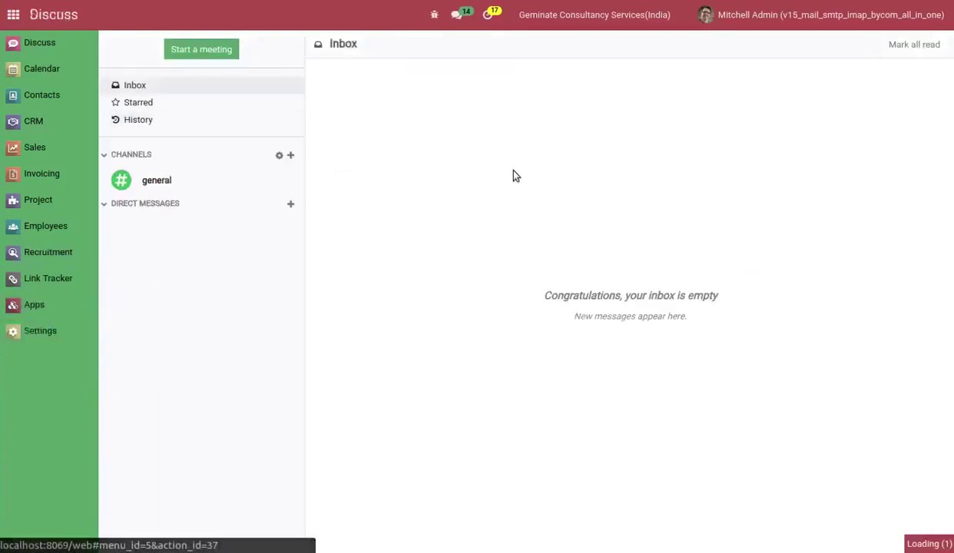
left_click(573, 49)
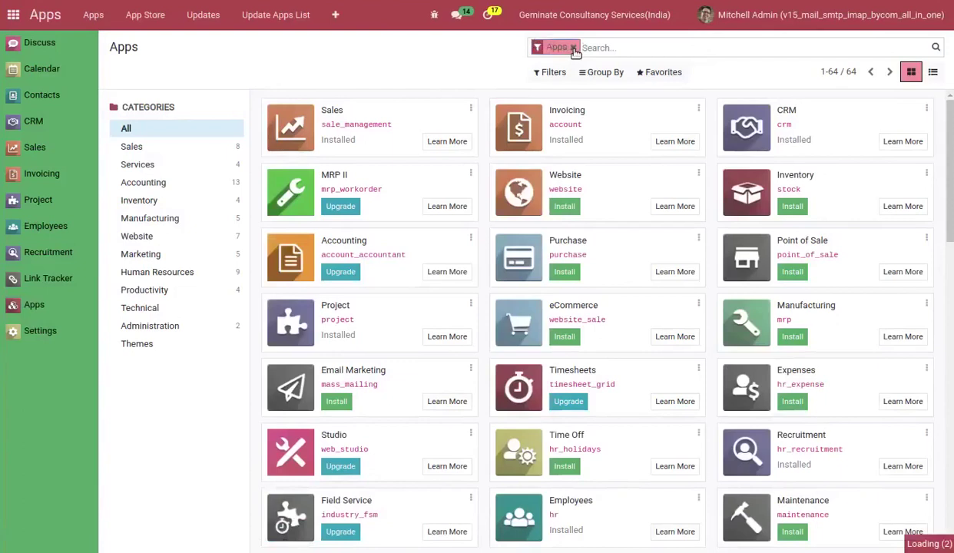
type("reply")
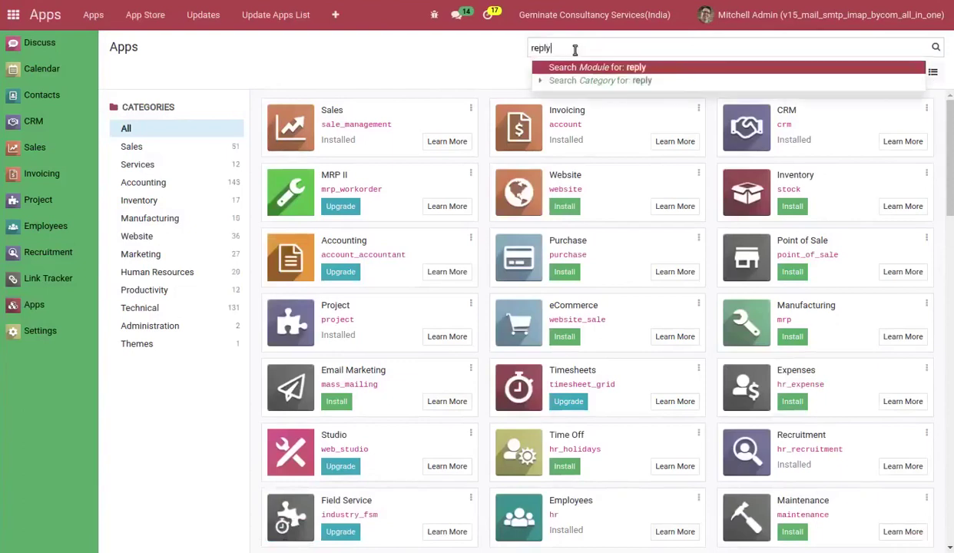
key("Return")
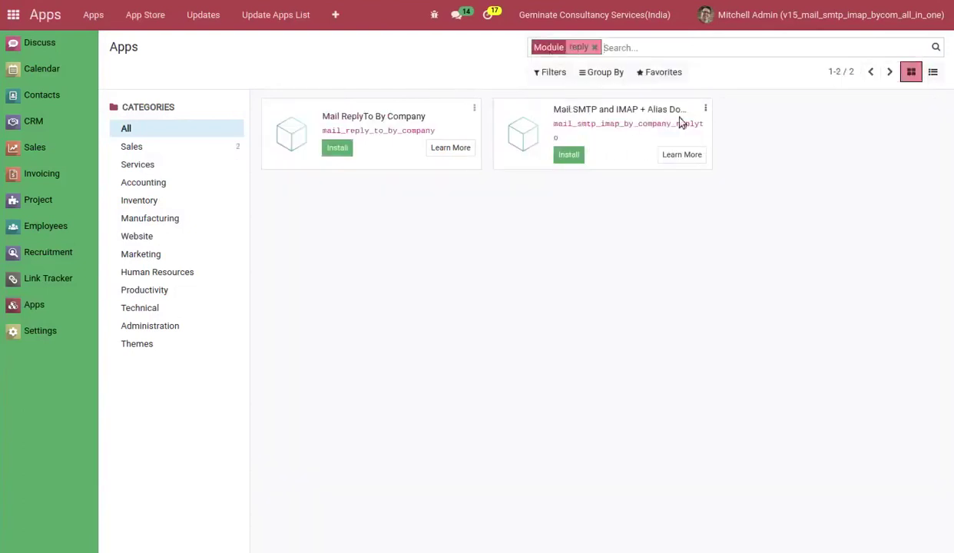
left_click(569, 155)
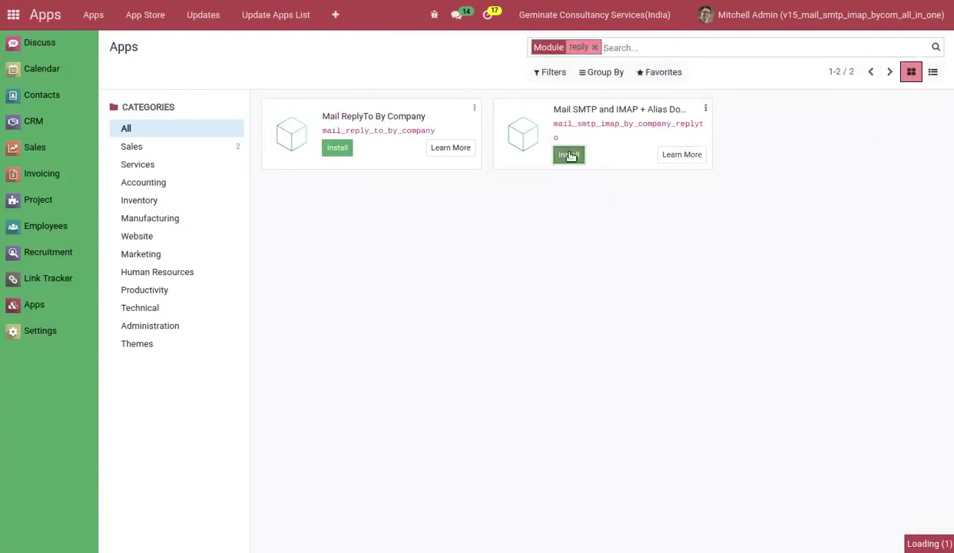